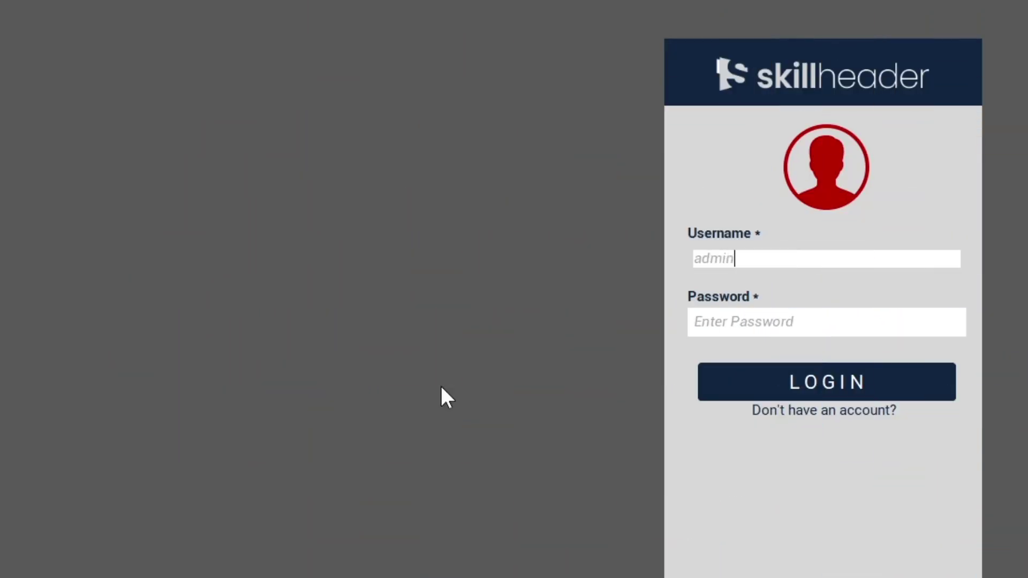
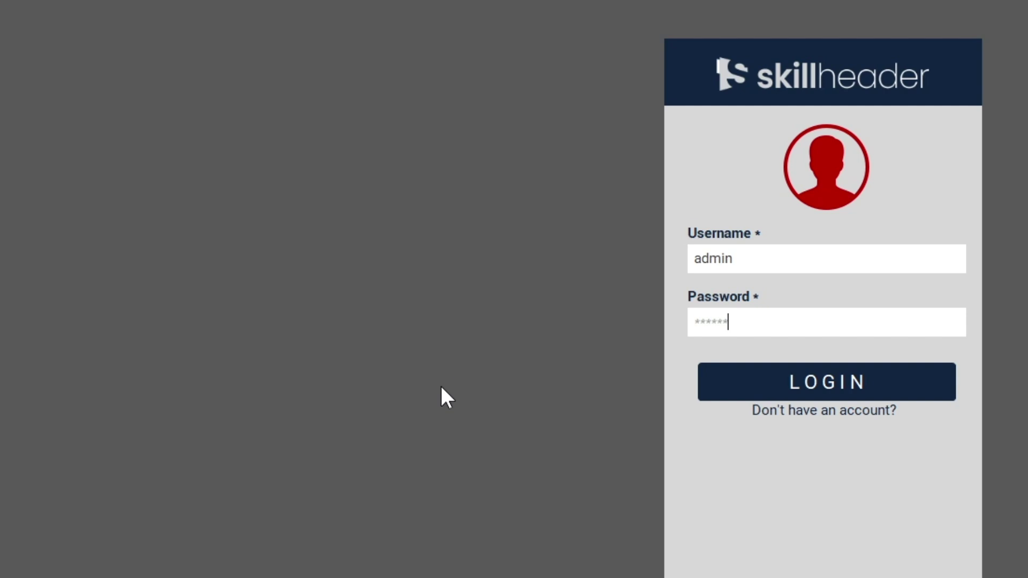
# Log in to the Master Business Accounting database with the admin password.
pyautogui.press('Return')
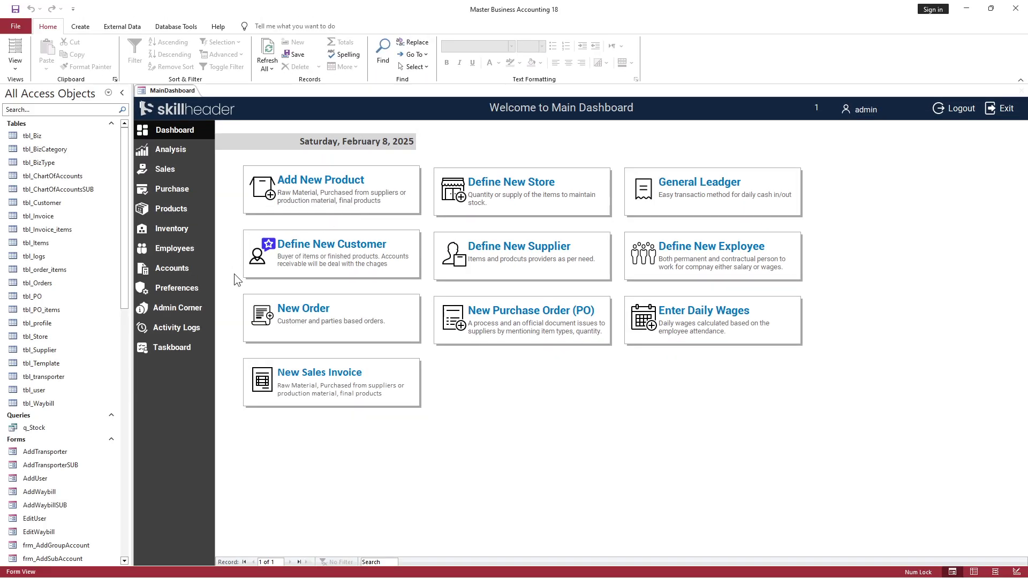
# Open frm_BizStartup and view its Inventory, Customers, Suppliers, My Business and Accounts pages.
pyautogui.scroll(-8, 67, 375)
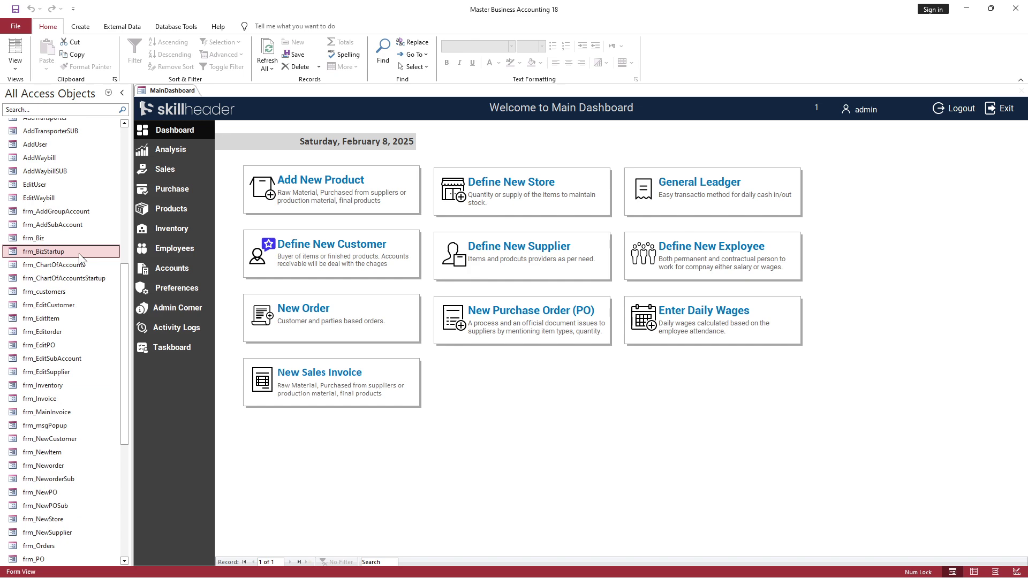
pyautogui.doubleClick(79, 253)
pyautogui.click(248, 140)
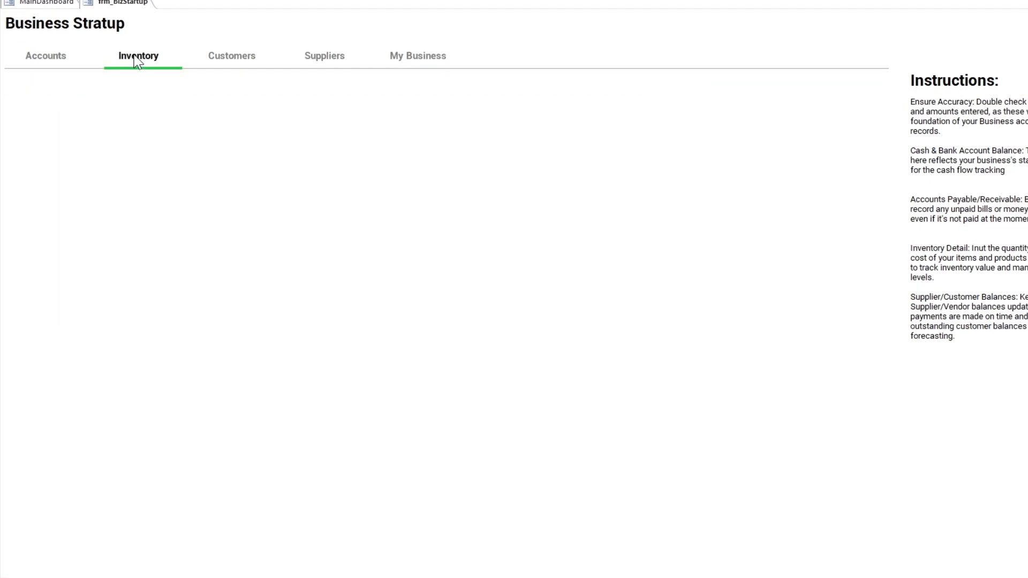
pyautogui.click(233, 61)
pyautogui.click(326, 62)
pyautogui.click(393, 62)
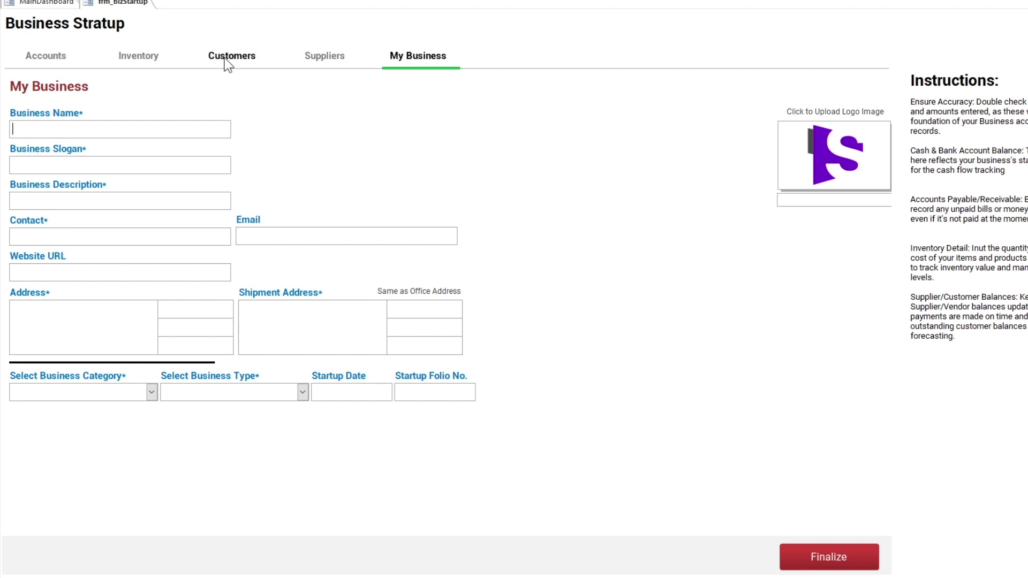
pyautogui.click(54, 56)
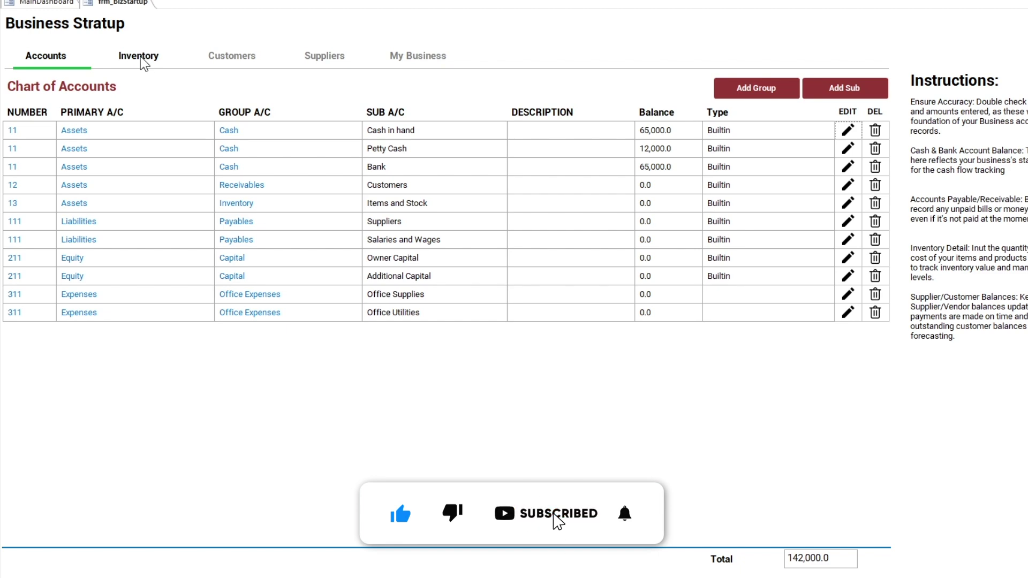
# Close frm_BizStartup and view the dashboard's Sales Customers list.
pyautogui.rightClick(122, 3)
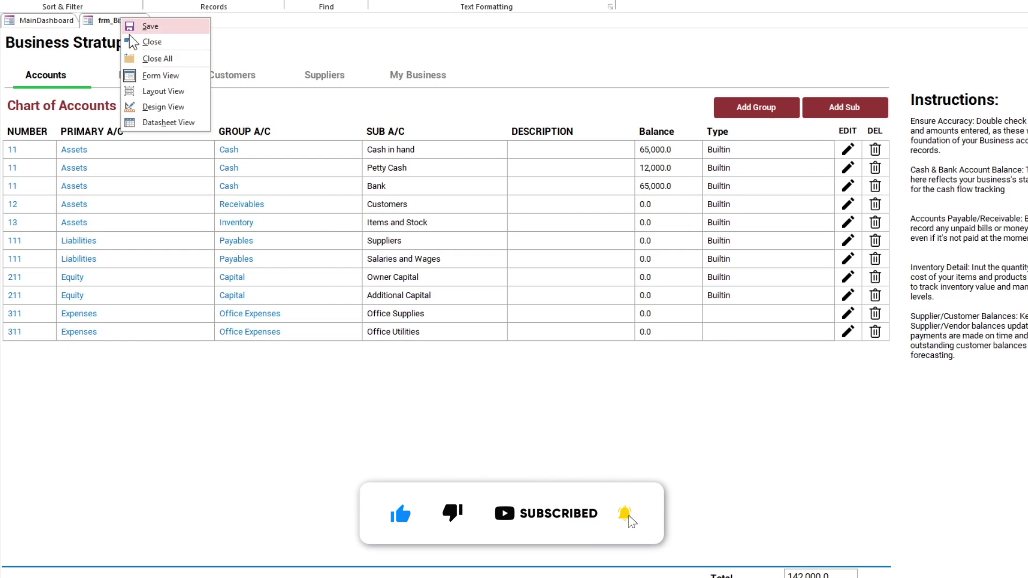
pyautogui.click(140, 42)
pyautogui.click(86, 116)
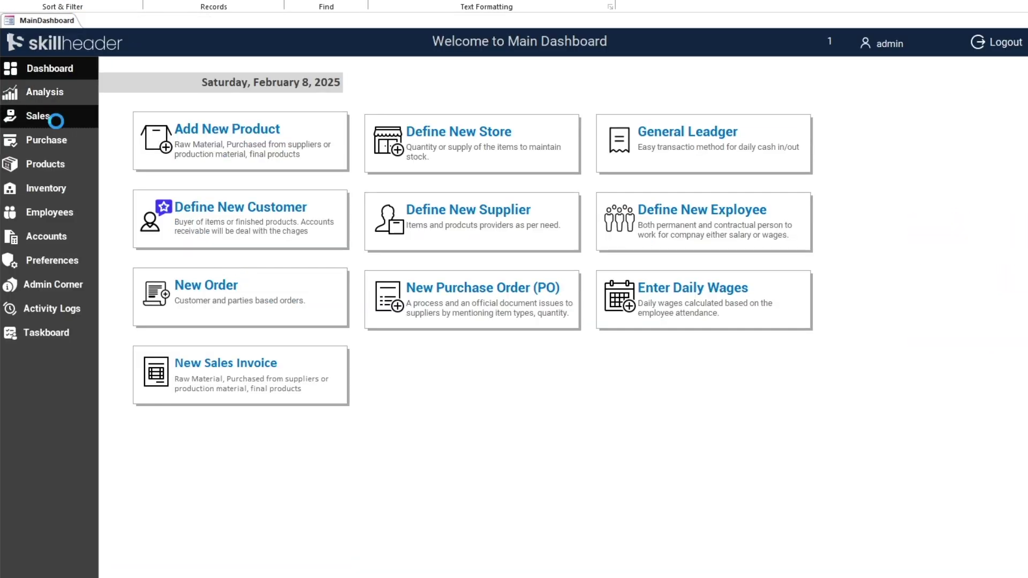
pyautogui.click(329, 91)
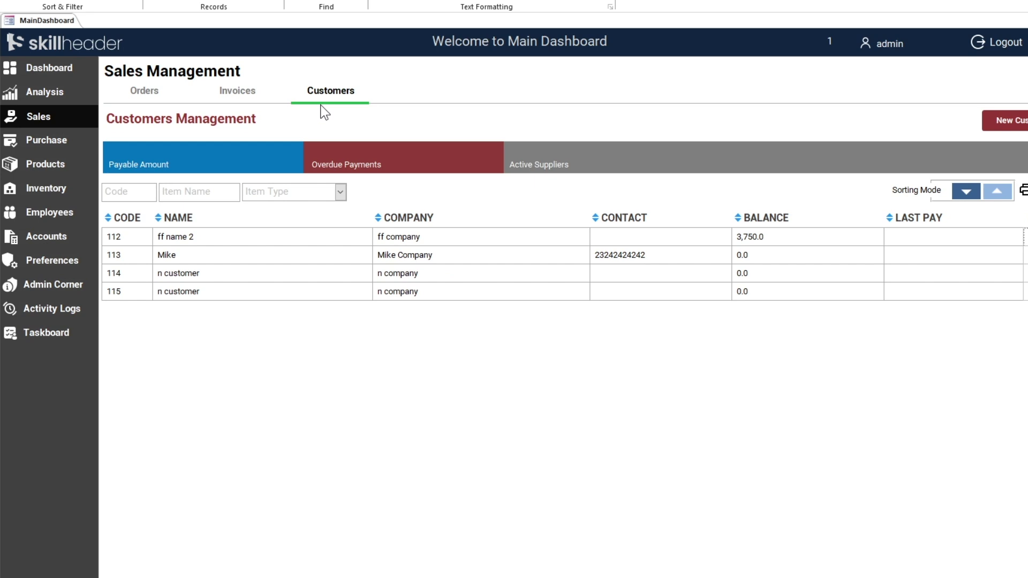
# View the Purchase Suppliers and Inventory Store pages, then close MainDashboard.
pyautogui.click(59, 140)
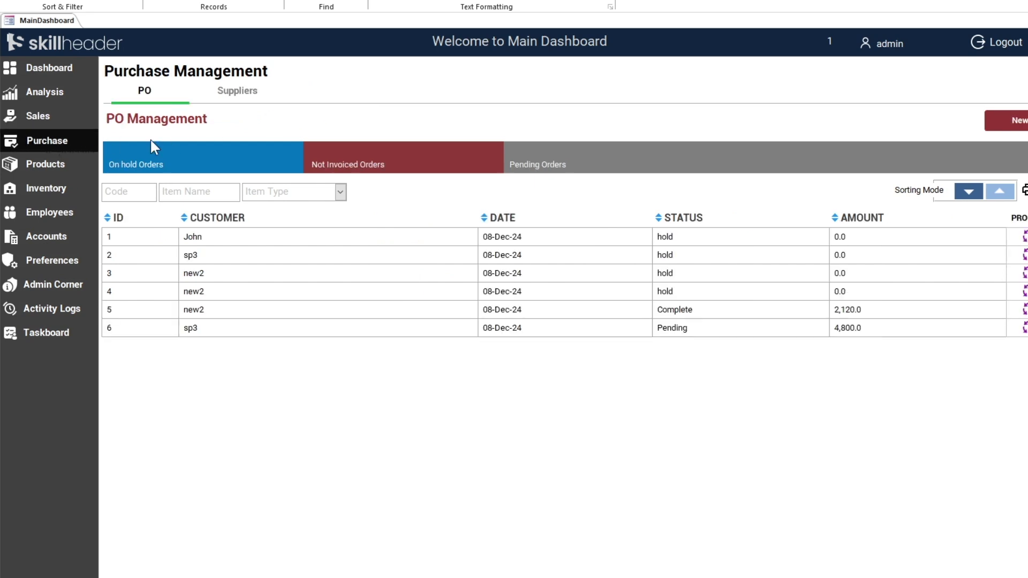
pyautogui.click(235, 96)
pyautogui.click(67, 180)
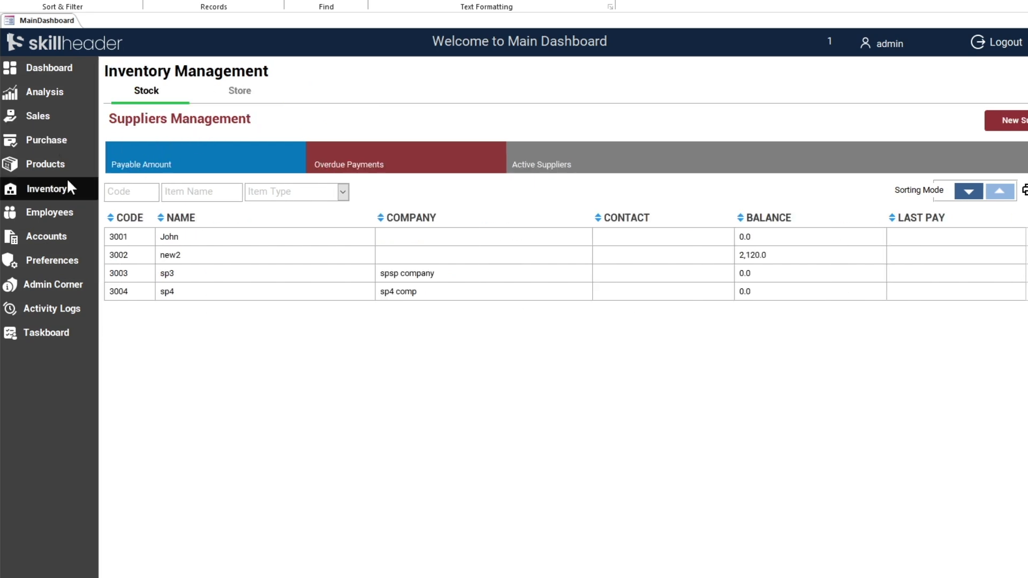
pyautogui.click(237, 96)
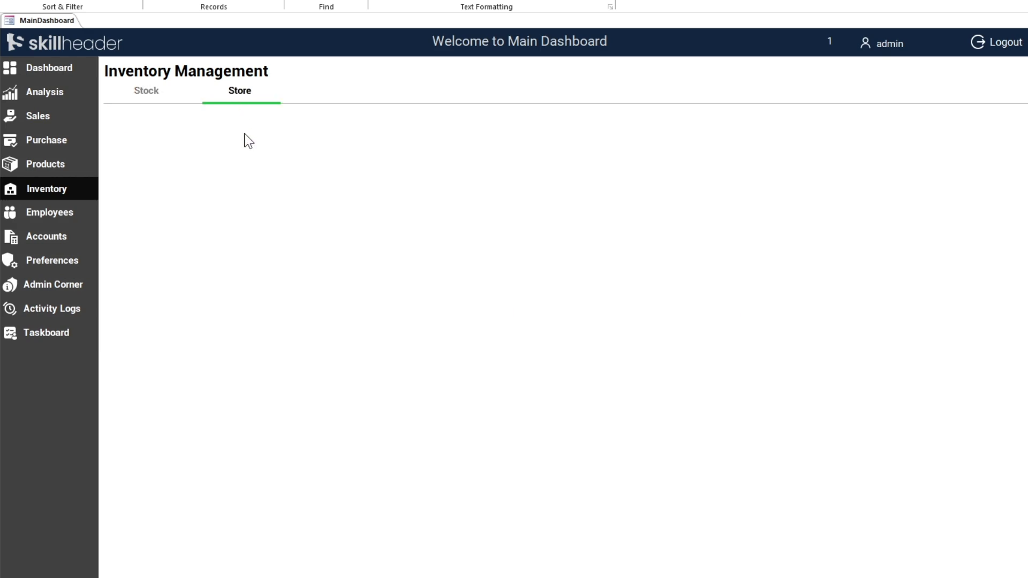
pyautogui.rightClick(61, 20)
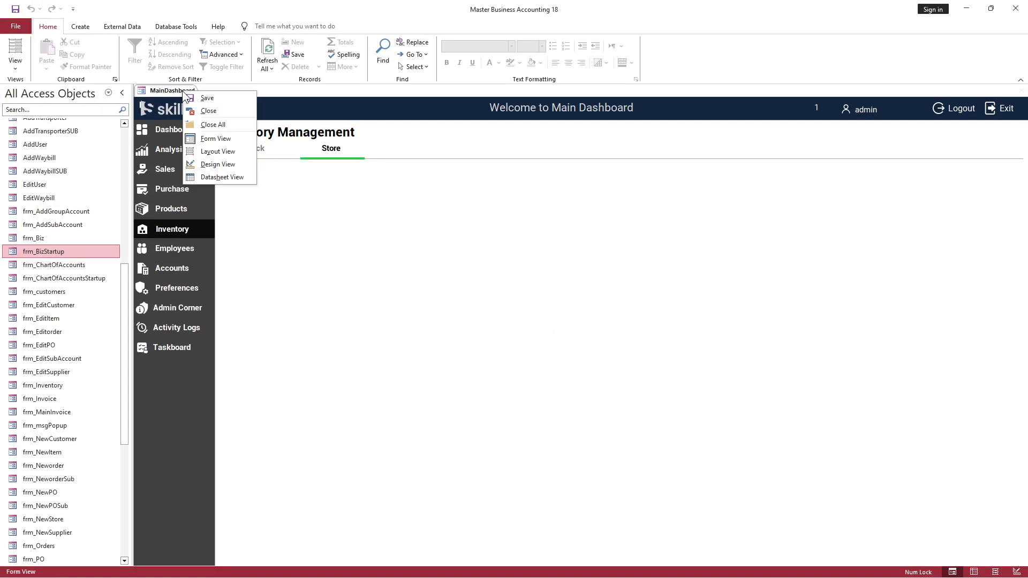
pyautogui.click(195, 108)
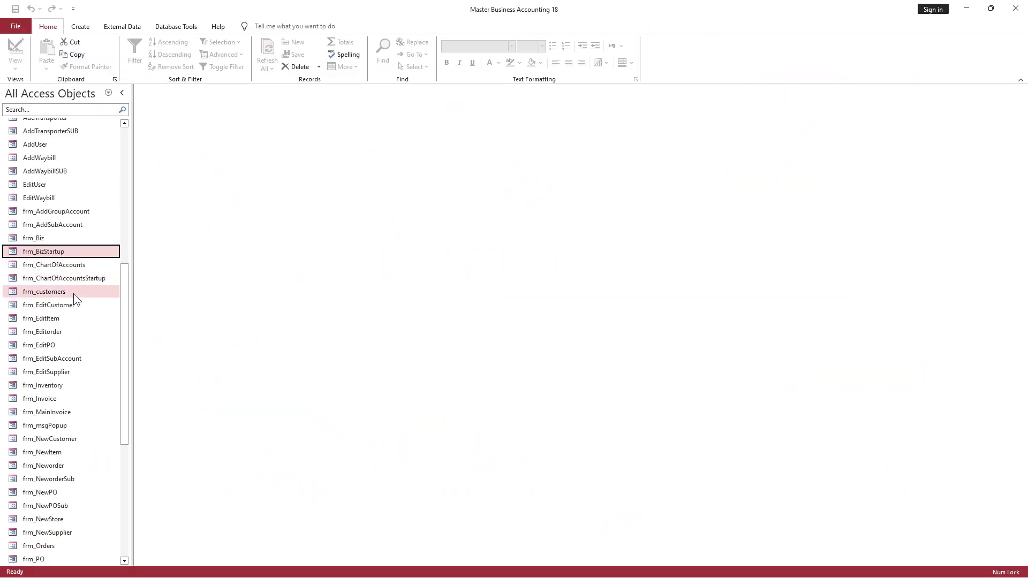
# Duplicate frm_customers as frm_customersStartup and open the copy in Design View.
pyautogui.click(71, 294)
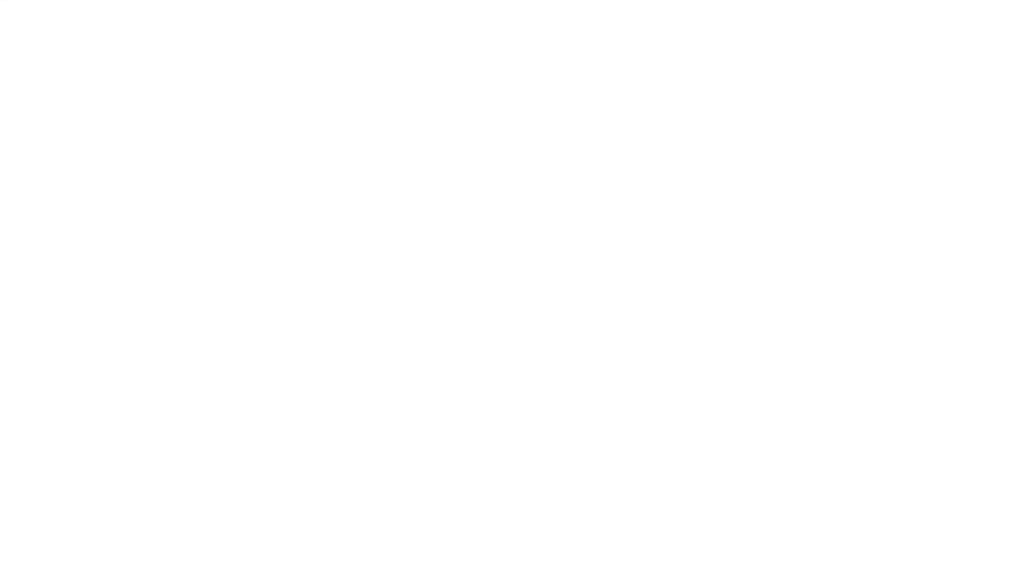
pyautogui.hotkey('ctrl', 'c')
pyautogui.hotkey('ctrl', 'v')
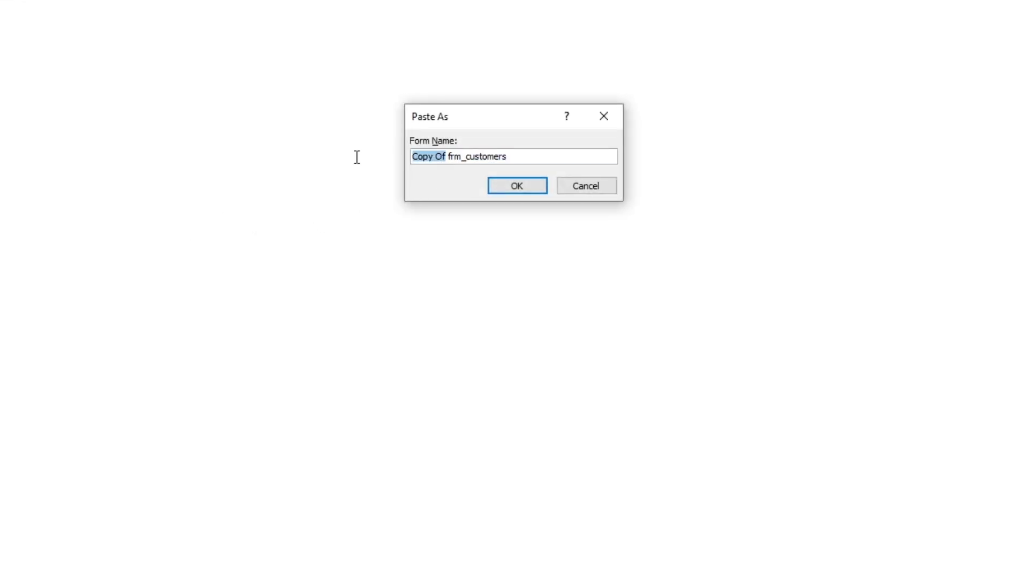
pyautogui.press('Delete')
pyautogui.press('Delete')
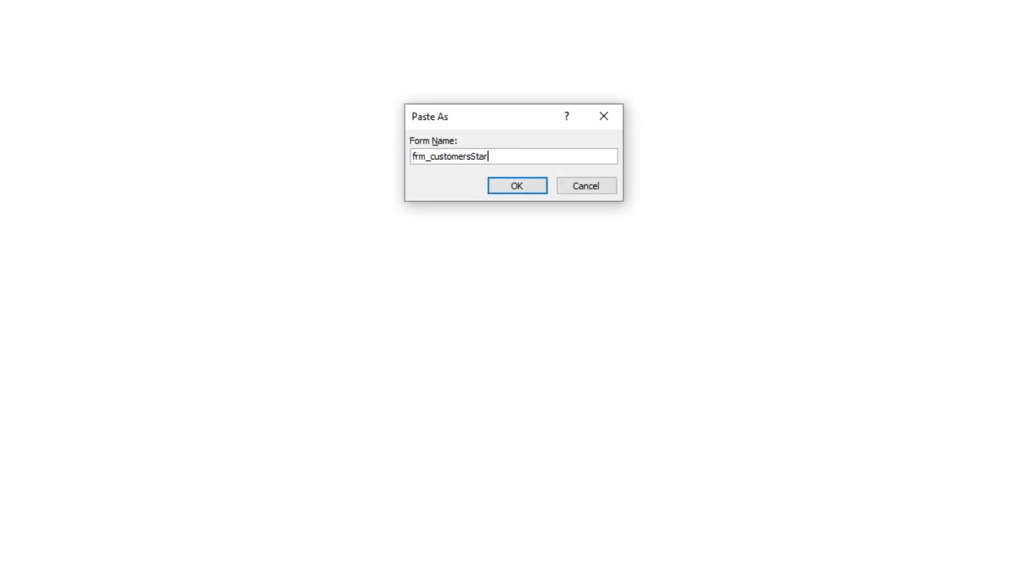
pyautogui.write('Startup')
pyautogui.press('Return')
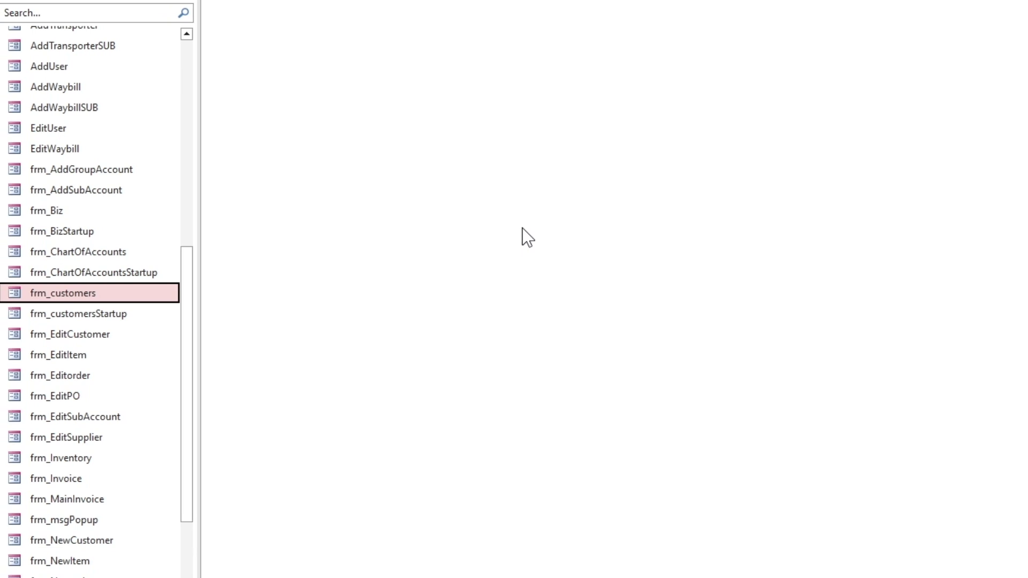
pyautogui.rightClick(130, 311)
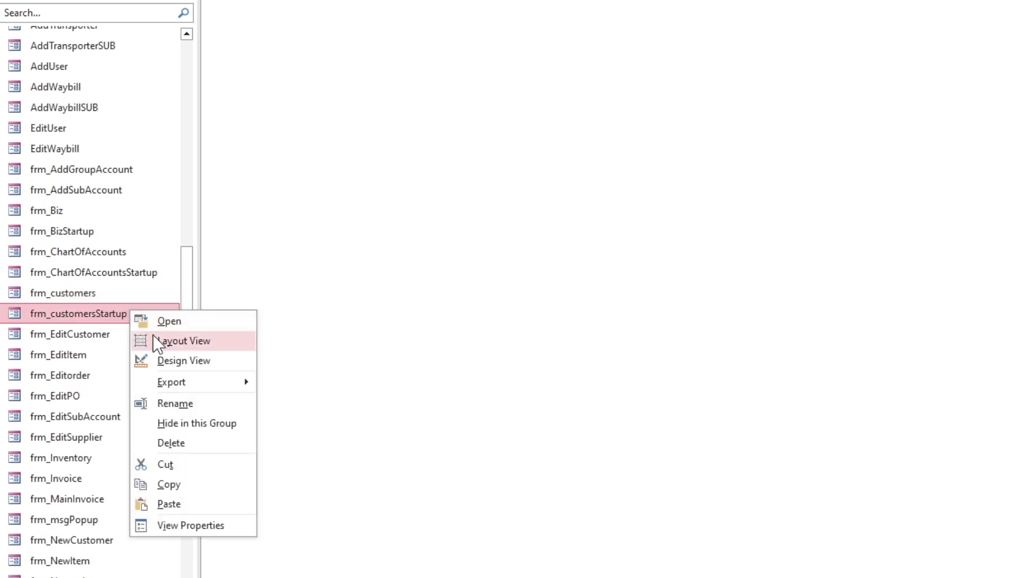
pyautogui.click(173, 359)
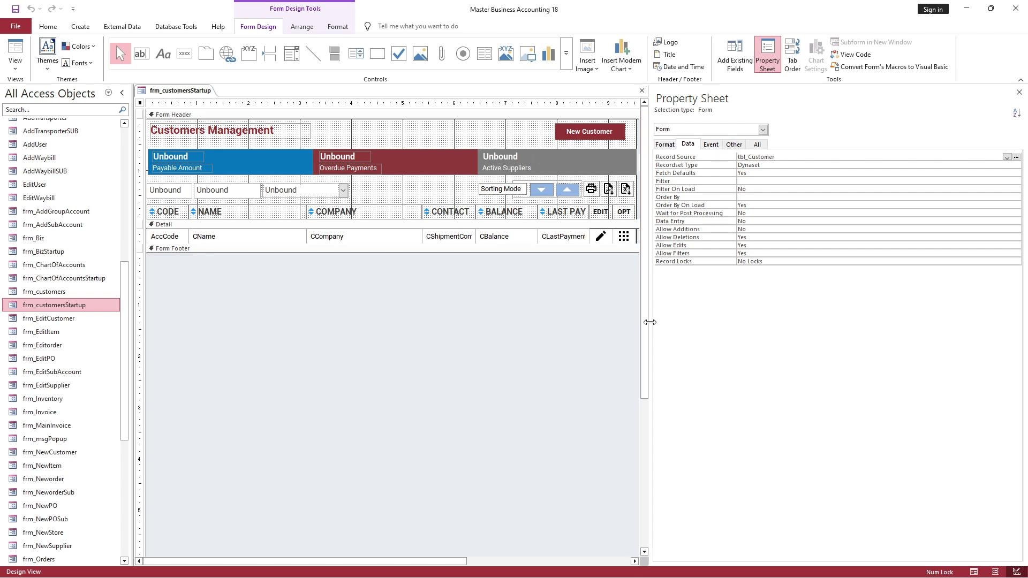
# Enlarge the design area and retitle the header label to 'Customer Balances'.
pyautogui.moveTo(649, 324); pyautogui.dragTo(833, 324)
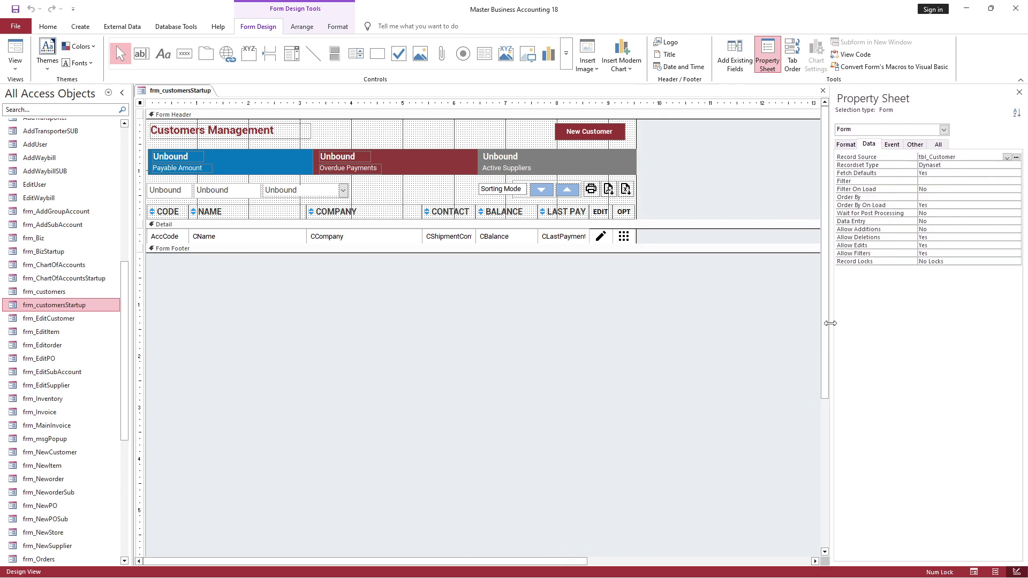
pyautogui.click(305, 155)
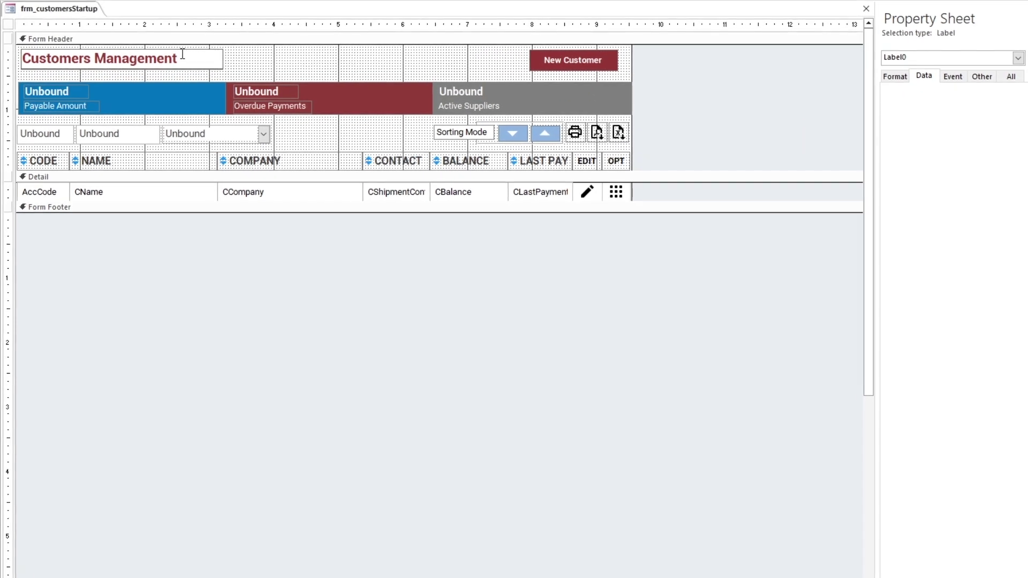
pyautogui.write('Balances')
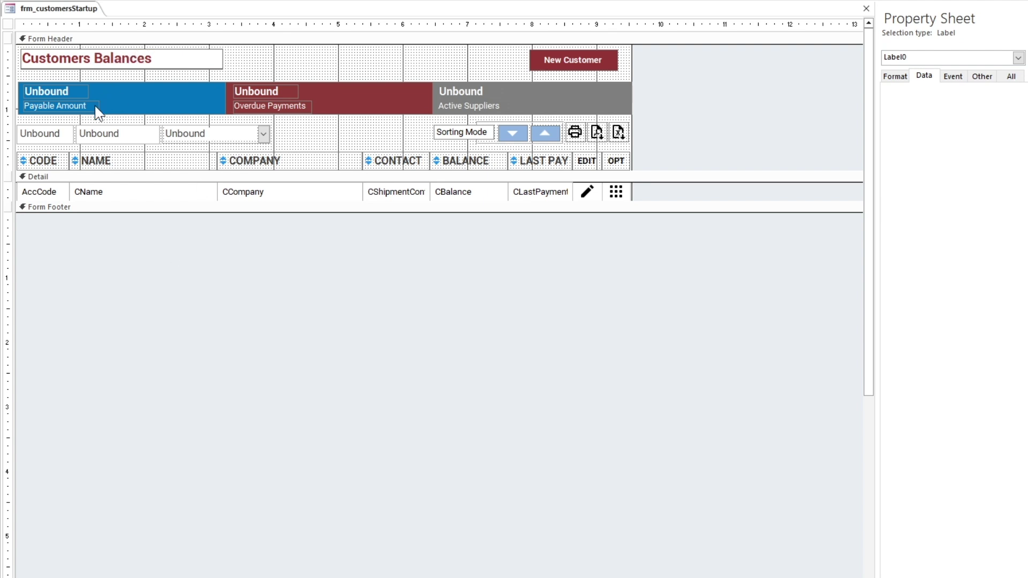
pyautogui.press('BackSpace')
pyautogui.click(571, 114)
# Delete the three Unbound summary tiles and the print, PDF and Excel buttons.
pyautogui.moveTo(657, 107); pyautogui.dragTo(158, 96)
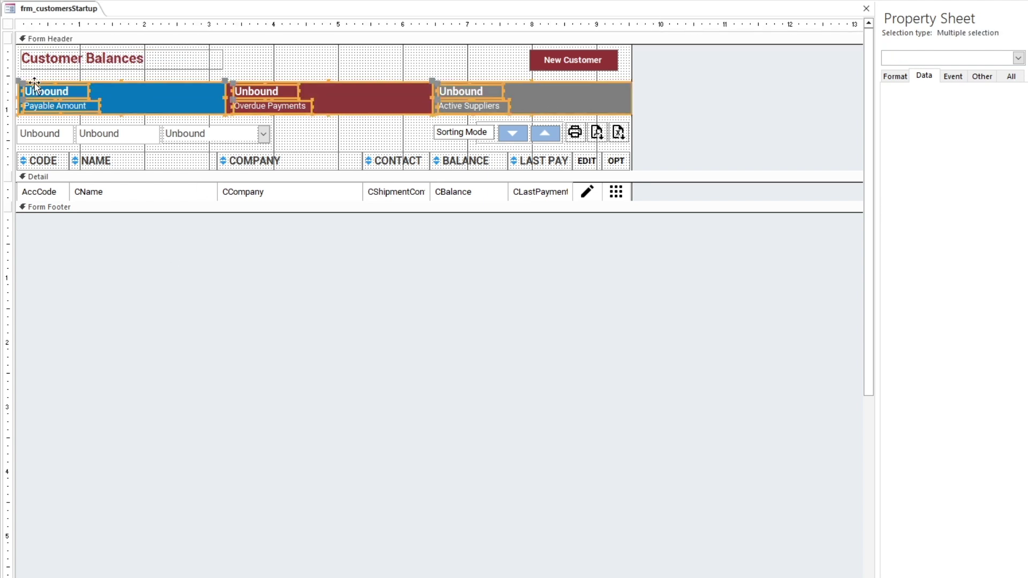
pyautogui.press('Delete')
pyautogui.moveTo(6, 112); pyautogui.dragTo(47, 115)
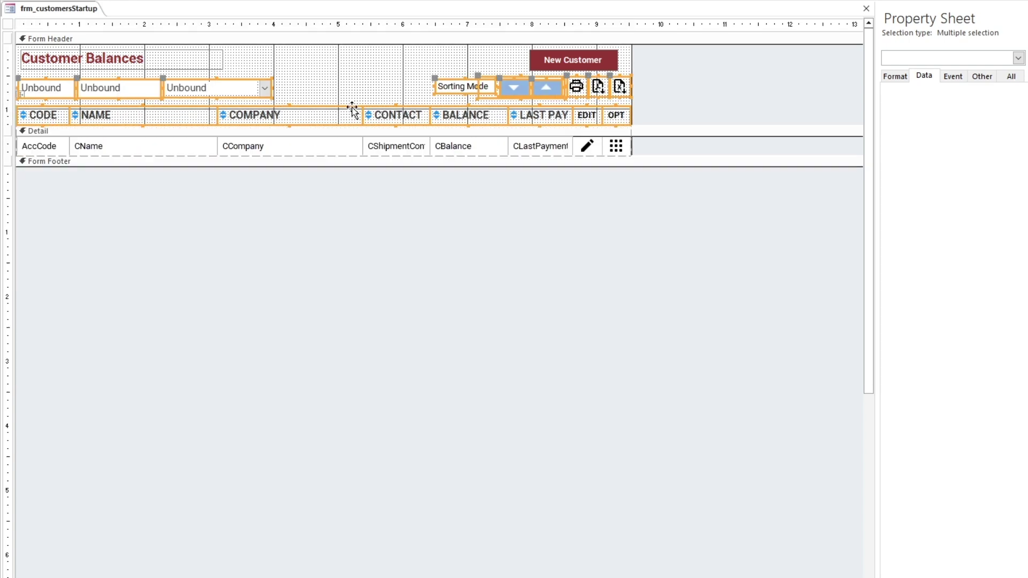
pyautogui.click(388, 99)
pyautogui.click(624, 93)
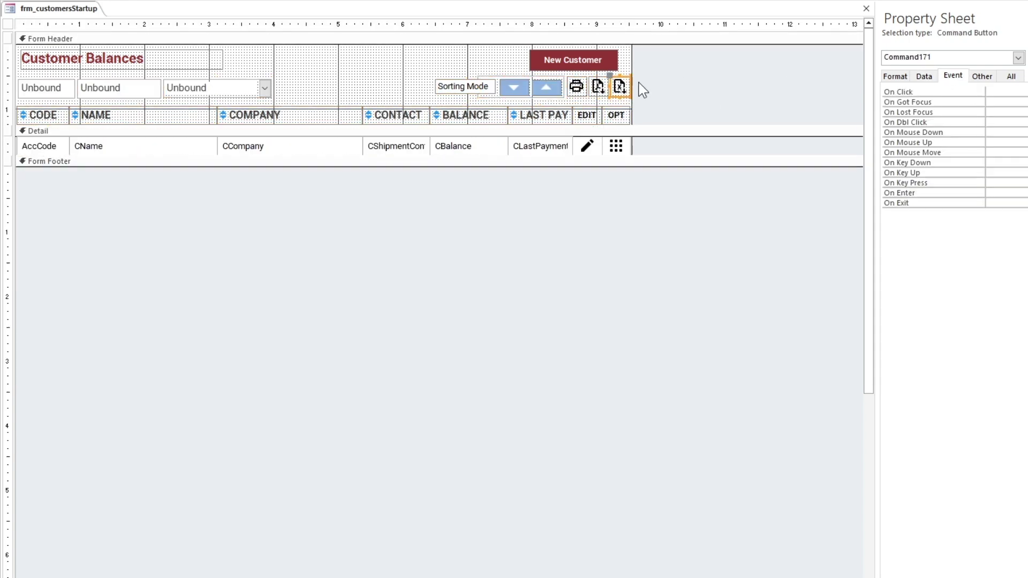
pyautogui.click(598, 86)
pyautogui.moveTo(663, 98); pyautogui.dragTo(582, 80)
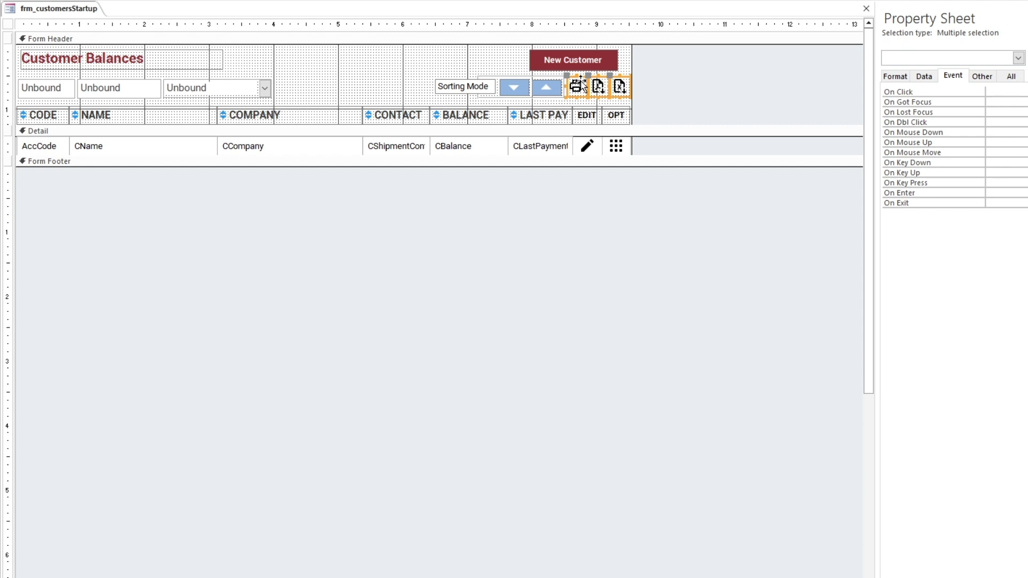
pyautogui.press('Delete')
# Remove the OPT label and grid button, then rearrange header controls on a narrower form.
pyautogui.moveTo(622, 158); pyautogui.dragTo(621, 184)
pyautogui.click(616, 146)
pyautogui.keyDown('shift'); pyautogui.click(616, 113); pyautogui.keyUp('shift')
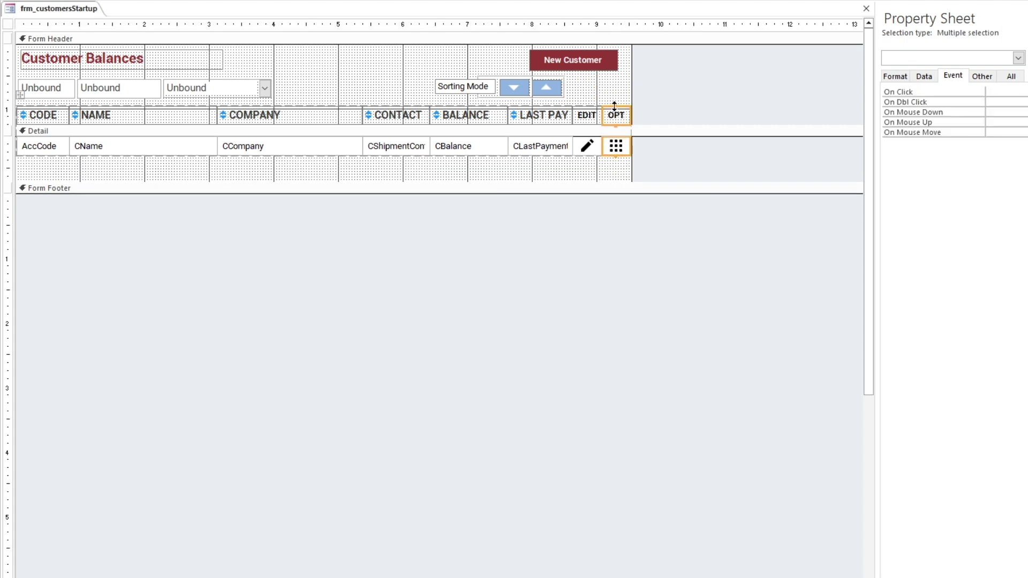
pyautogui.press('Delete')
pyautogui.moveTo(610, 60); pyautogui.dragTo(587, 60)
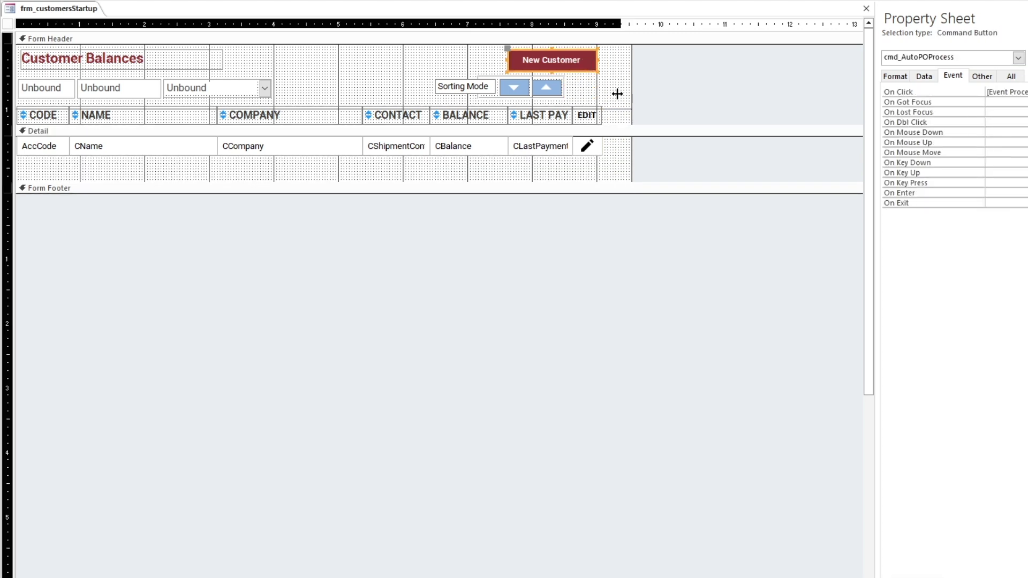
pyautogui.moveTo(617, 94); pyautogui.dragTo(526, 85)
pyautogui.moveTo(445, 59); pyautogui.dragTo(600, 94)
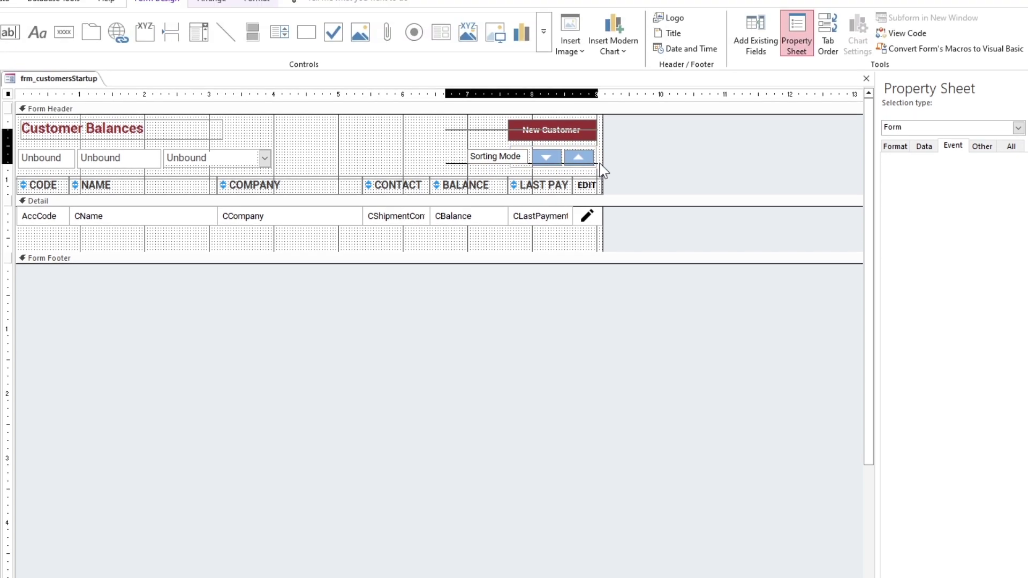
# Adjust control anchoring and shrink the Detail section to a single row.
pyautogui.click(212, 0)
pyautogui.click(458, 33)
pyautogui.click(714, 70)
pyautogui.click(467, 246)
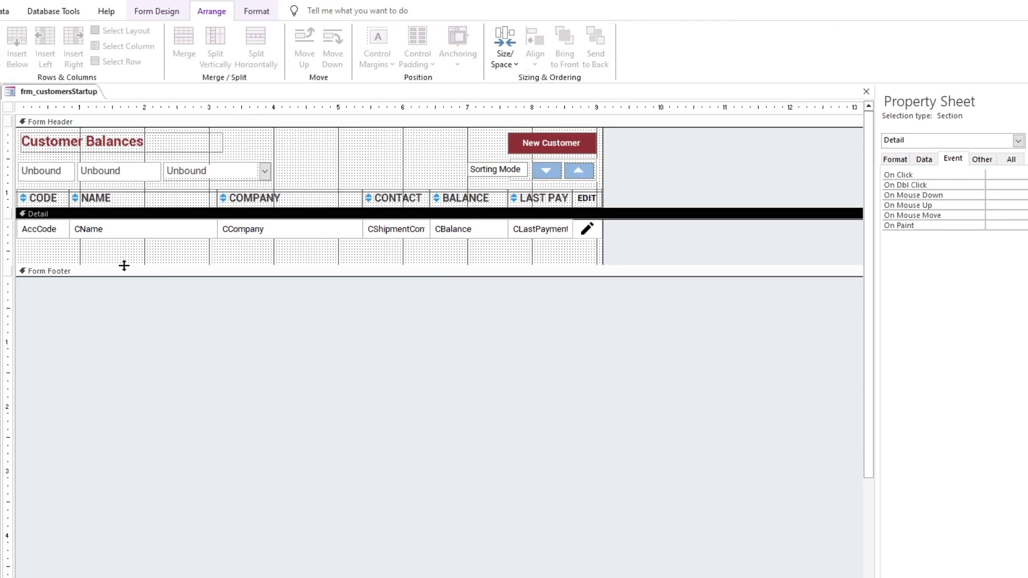
pyautogui.moveTo(124, 266); pyautogui.dragTo(230, 284)
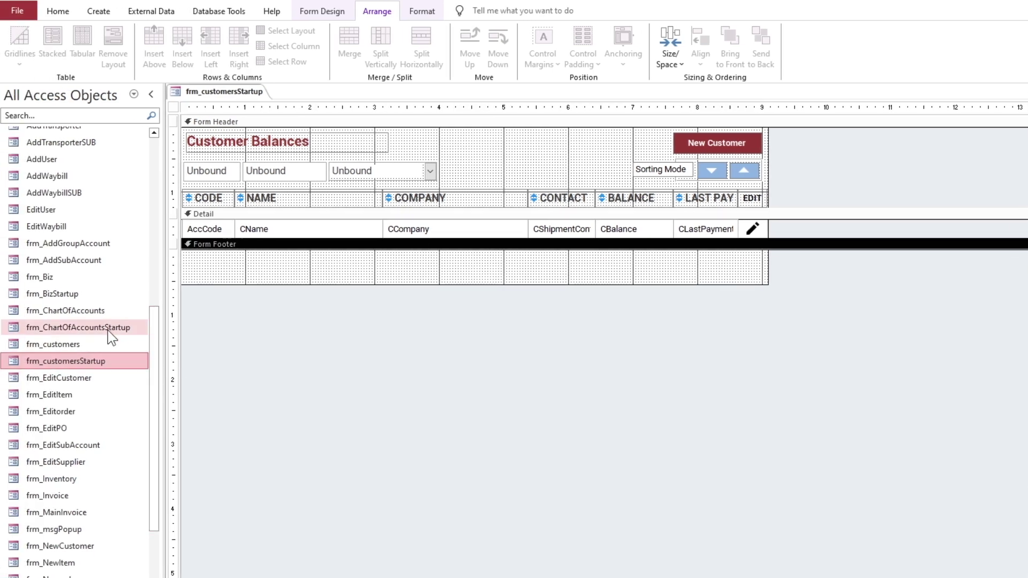
# Open frm_ChartOfAccountsStartup in Design View.
pyautogui.click(107, 329)
pyautogui.rightClick(108, 330)
pyautogui.click(144, 369)
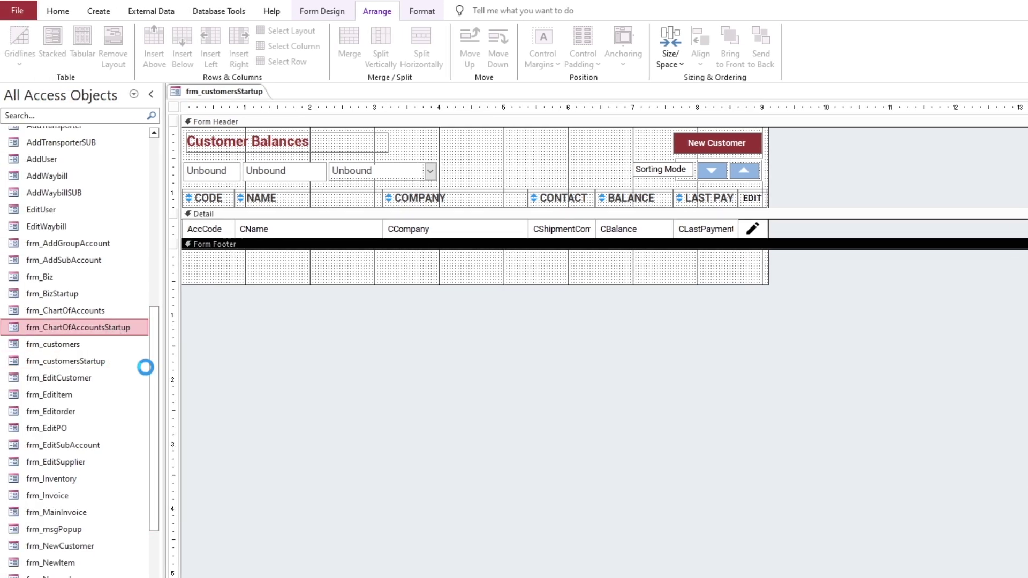
# Copy its footer Total label and sum box into the customers footer under BALANCE.
pyautogui.moveTo(717, 296); pyautogui.dragTo(691, 273)
pyautogui.click(547, 225)
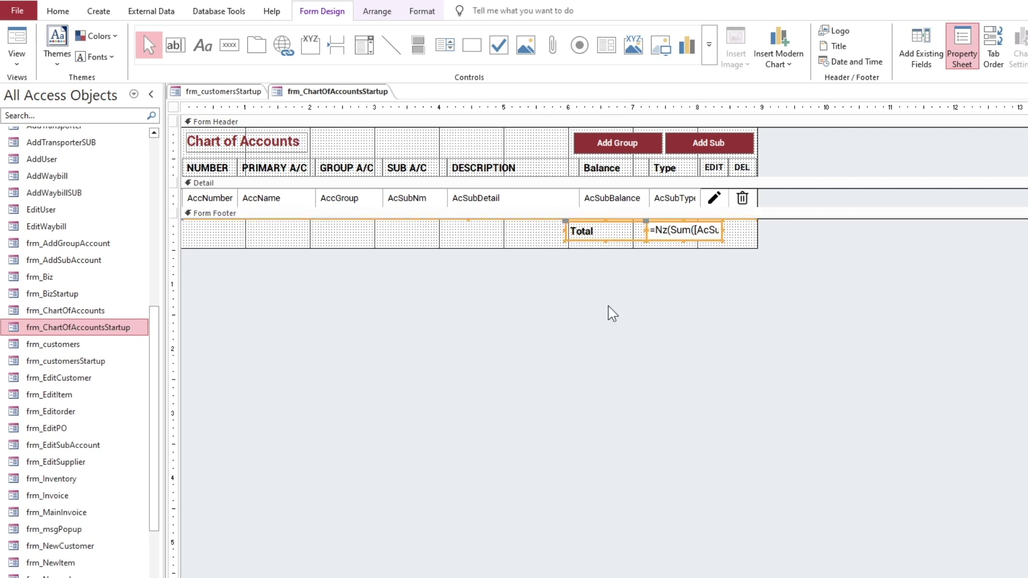
pyautogui.hotkey('ctrl', 'F6')
pyautogui.hotkey('ctrl', 'v')
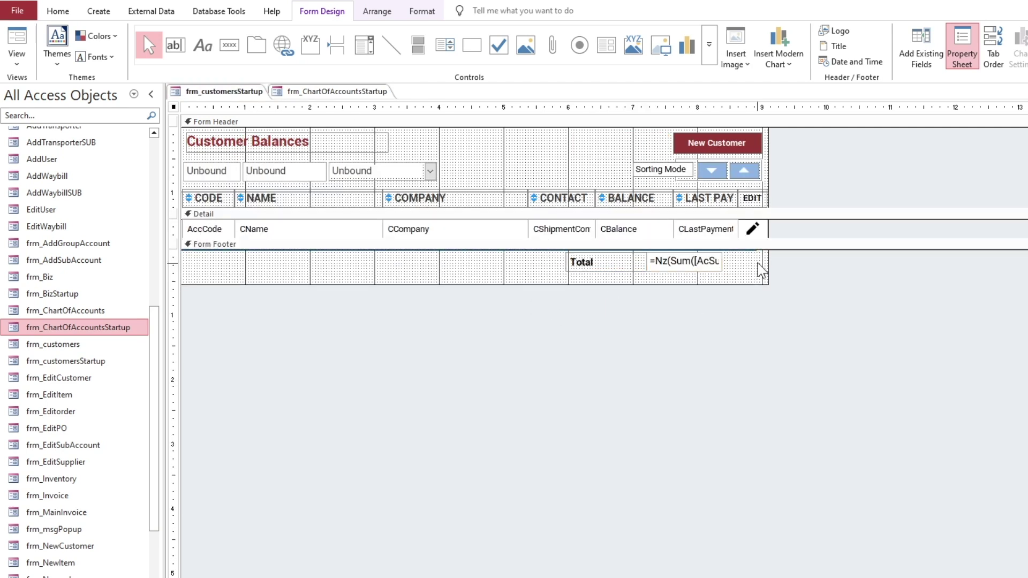
pyautogui.moveTo(758, 251); pyautogui.dragTo(770, 249)
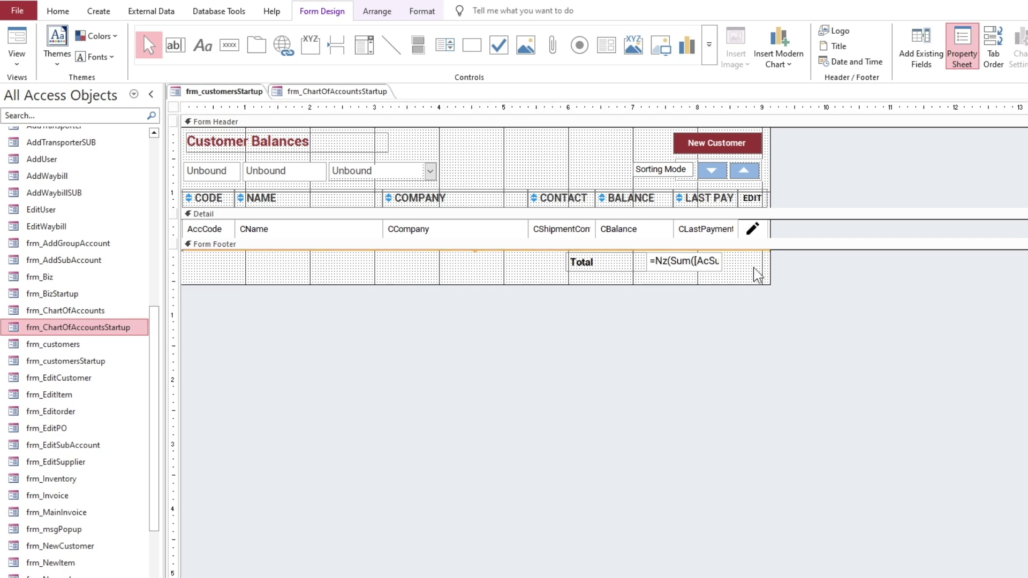
pyautogui.moveTo(705, 266); pyautogui.dragTo(734, 276)
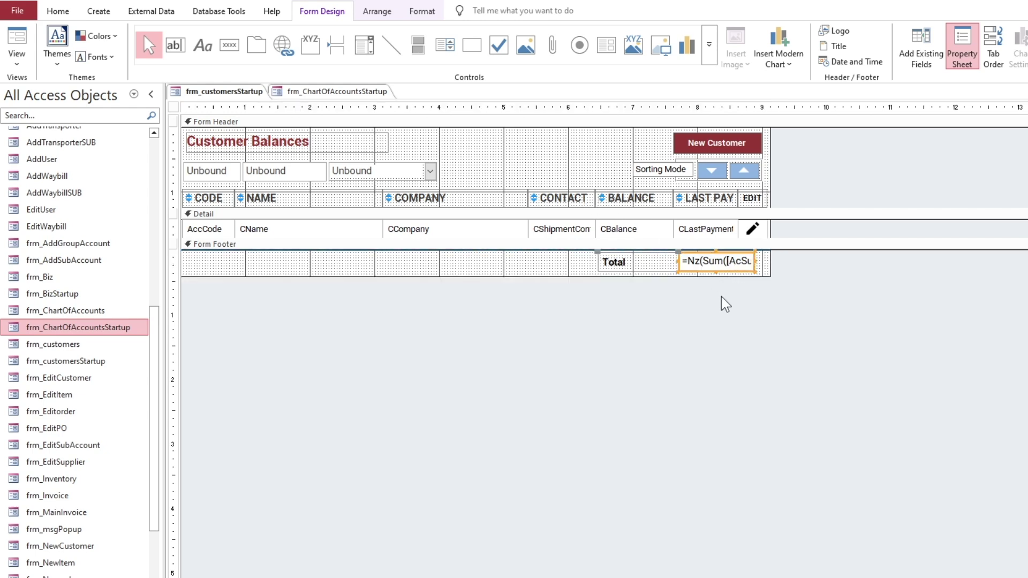
pyautogui.moveTo(841, 109); pyautogui.dragTo(598, 148)
# Change the Total box's control source to =Nz(Sum([CBalance]),0).
pyautogui.click(584, 213)
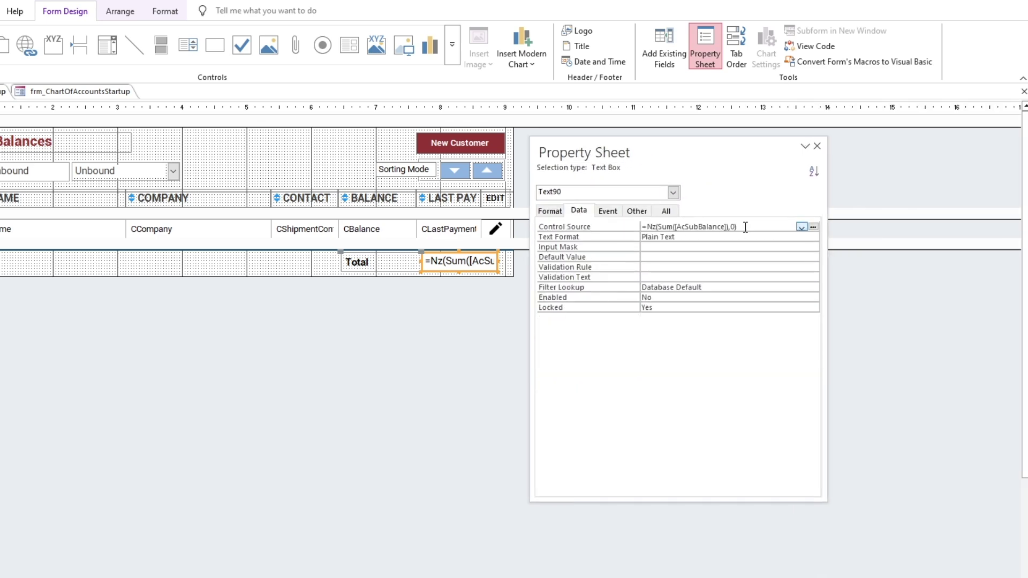
pyautogui.click(813, 227)
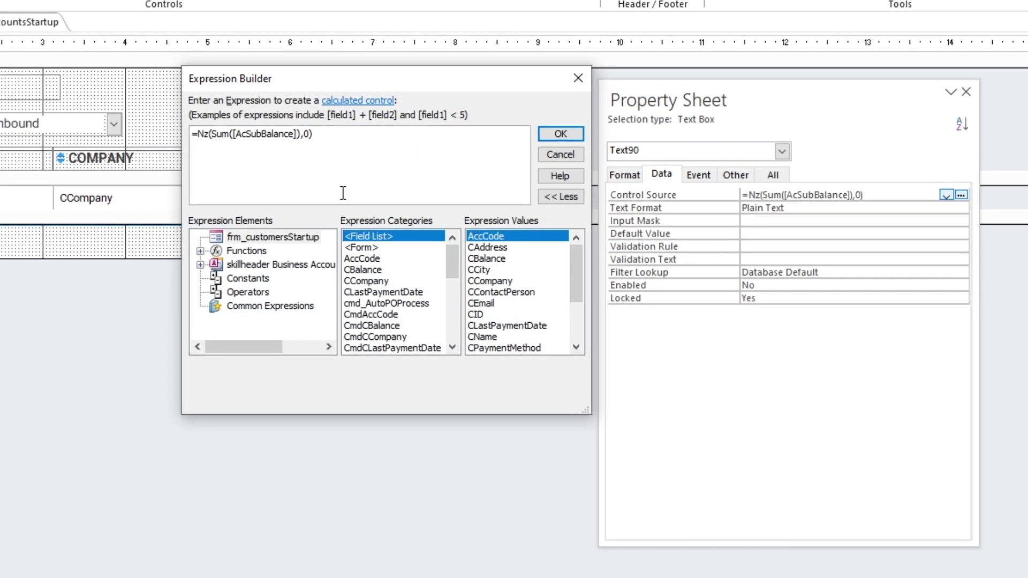
pyautogui.doubleClick(271, 132)
pyautogui.write('cbala')
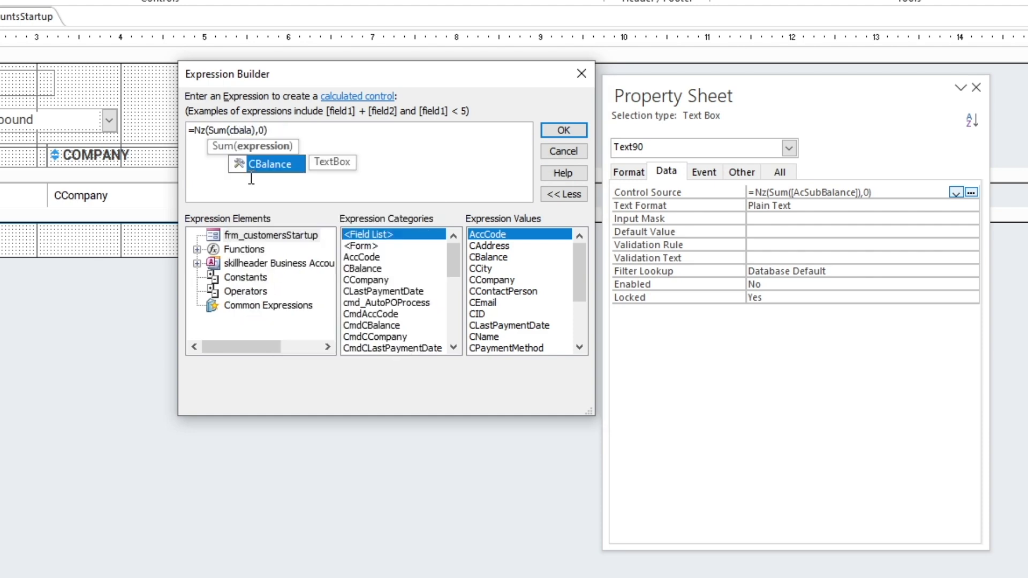
pyautogui.press('Tab')
pyautogui.click(564, 131)
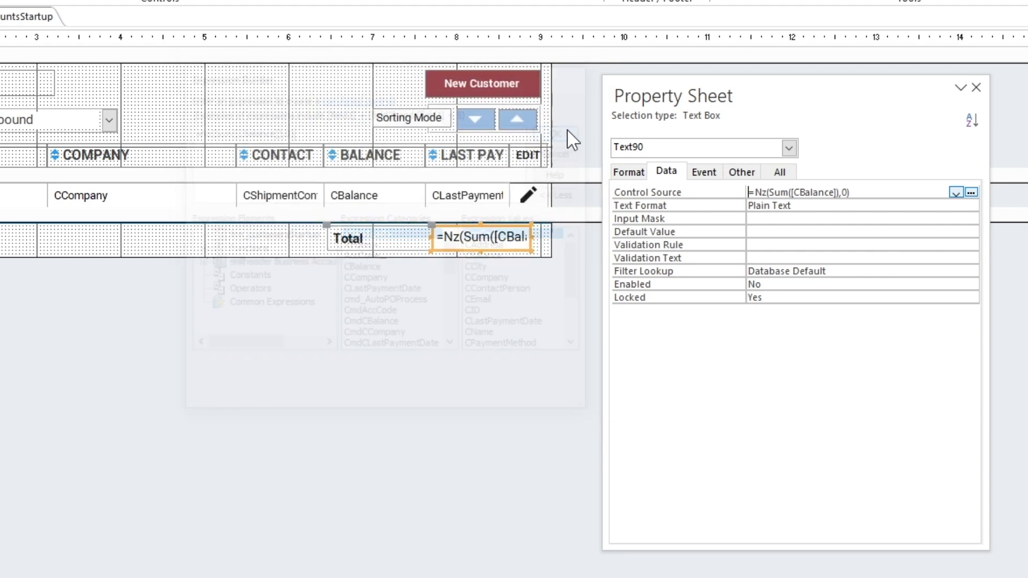
pyautogui.doubleClick(719, 100)
pyautogui.click(276, 241)
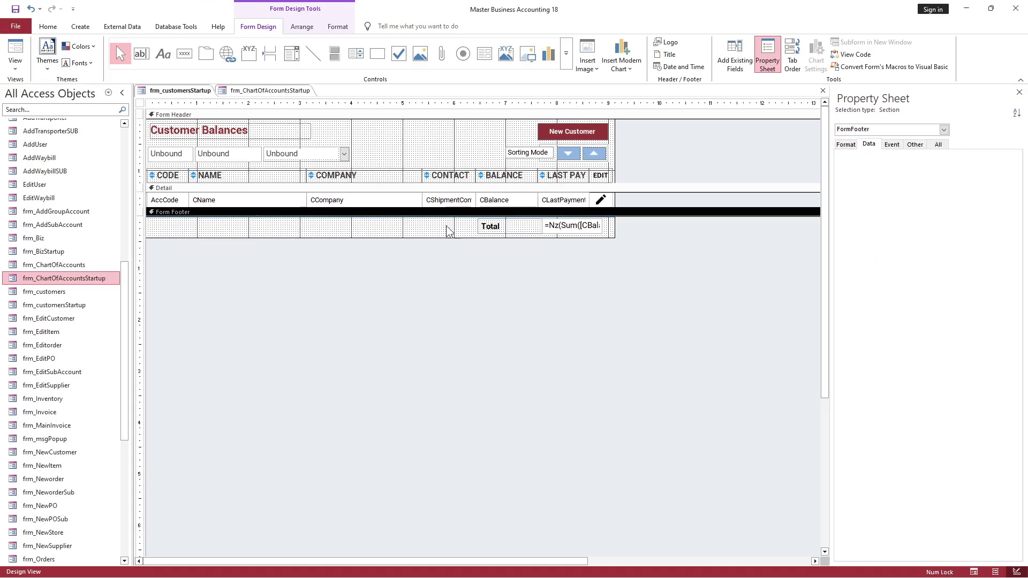
# Check the 3,750.0 Total in Form View, then return to Design View.
pyautogui.click(15, 53)
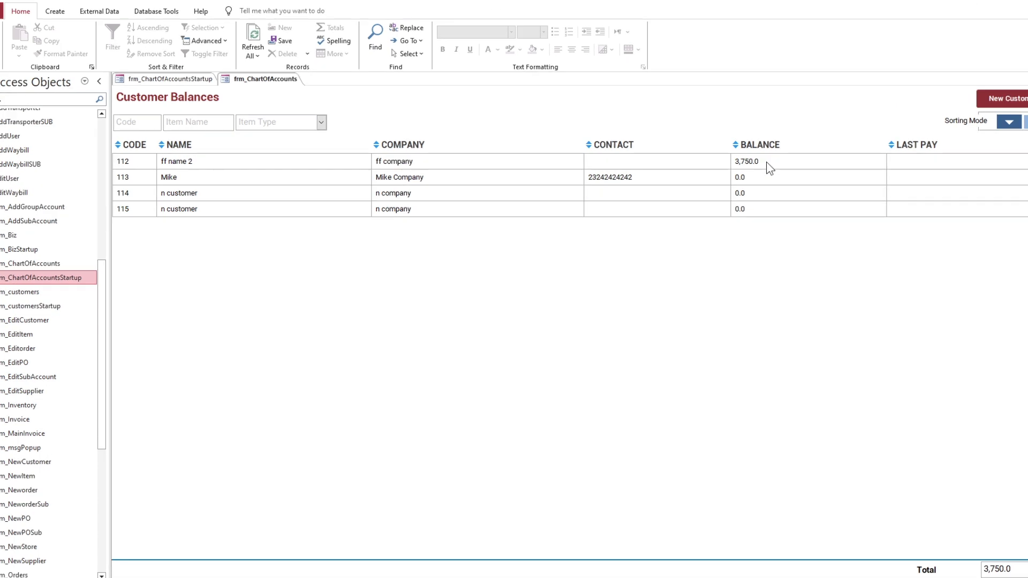
pyautogui.rightClick(206, 25)
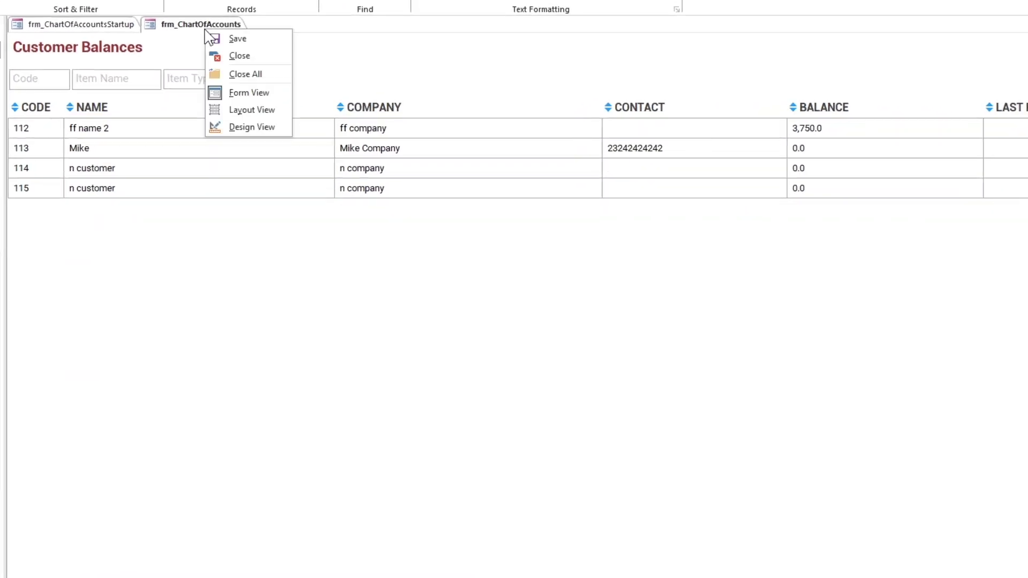
pyautogui.click(247, 126)
# Set the CBalance text box's Enabled property to Yes and Locked to No.
pyautogui.click(510, 174)
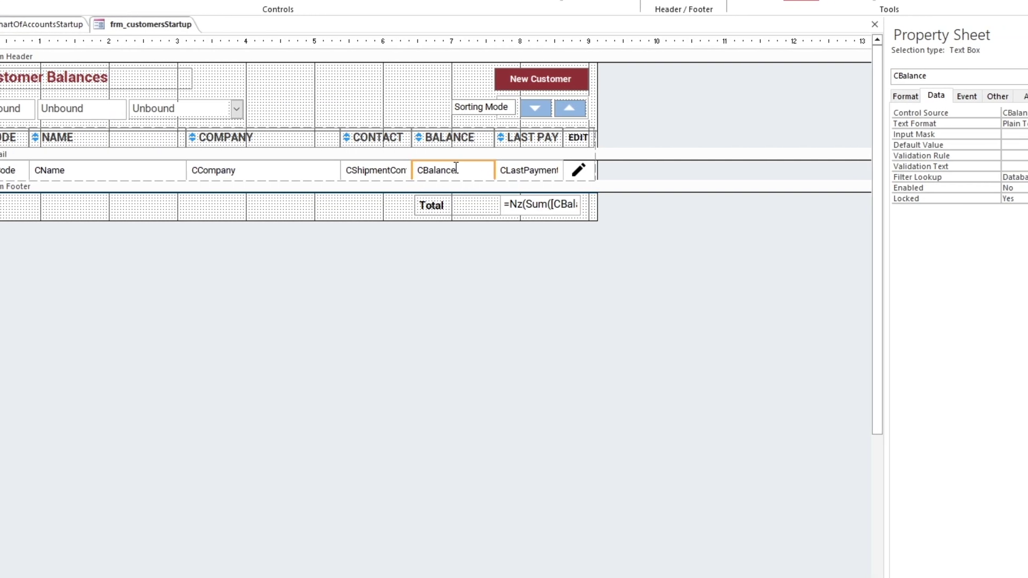
pyautogui.click(1019, 96)
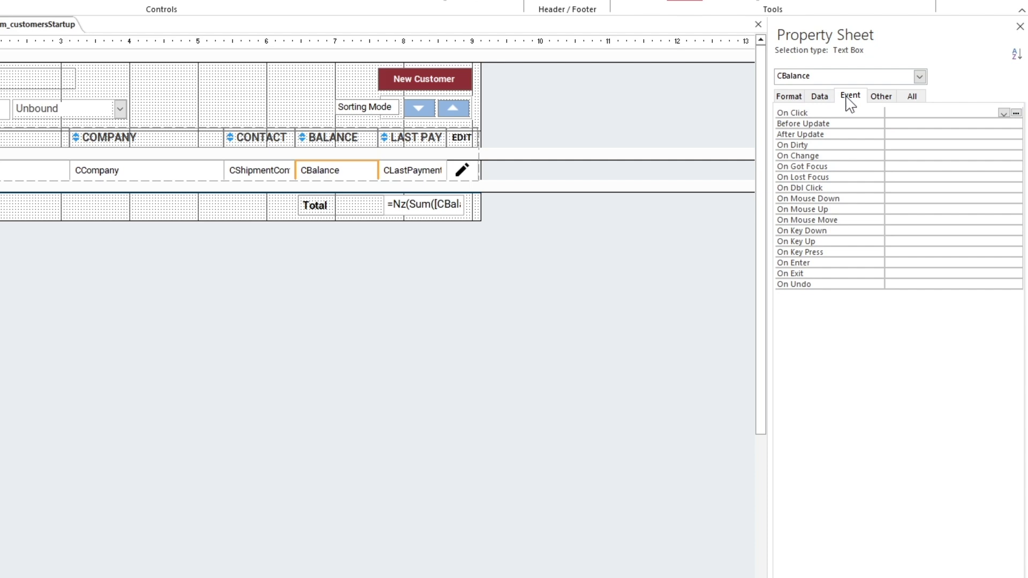
pyautogui.click(820, 96)
pyautogui.click(912, 187)
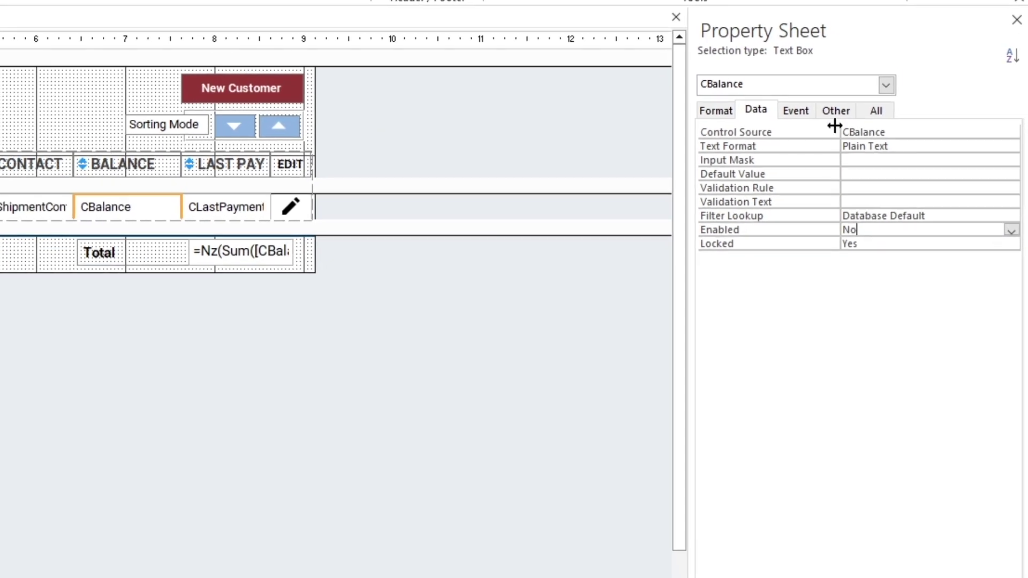
pyautogui.click(1011, 236)
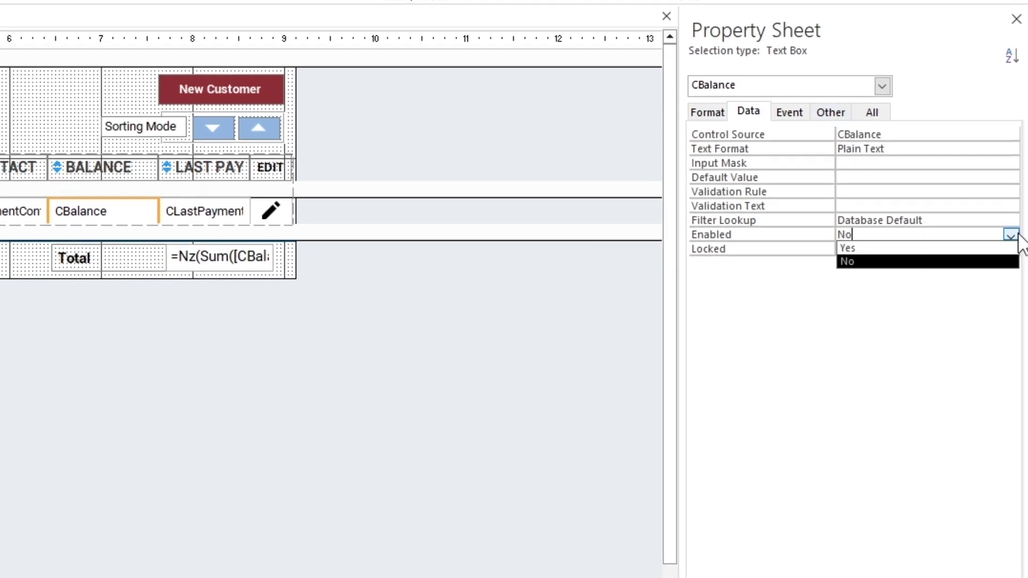
pyautogui.click(988, 246)
pyautogui.click(1011, 249)
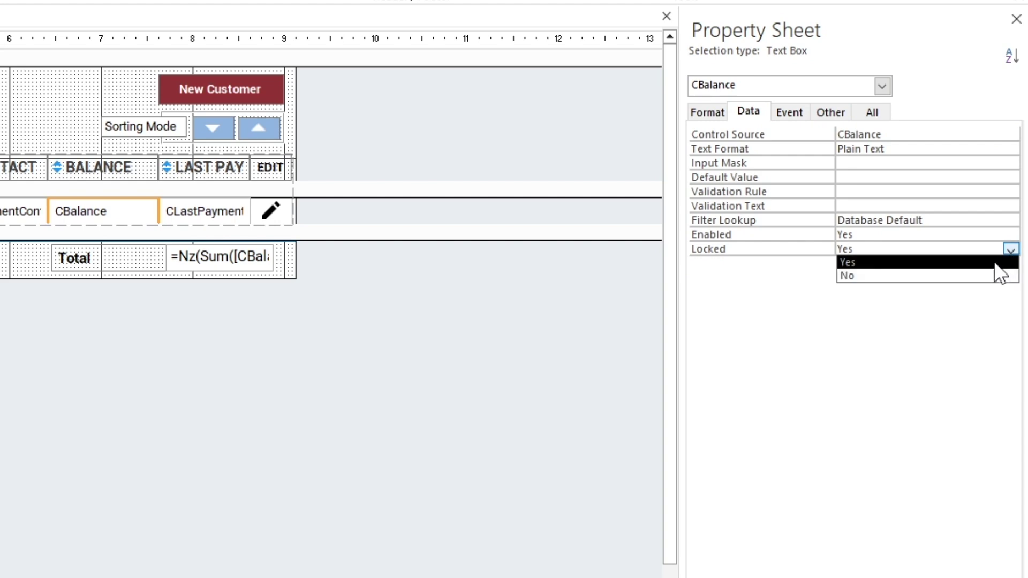
pyautogui.click(991, 276)
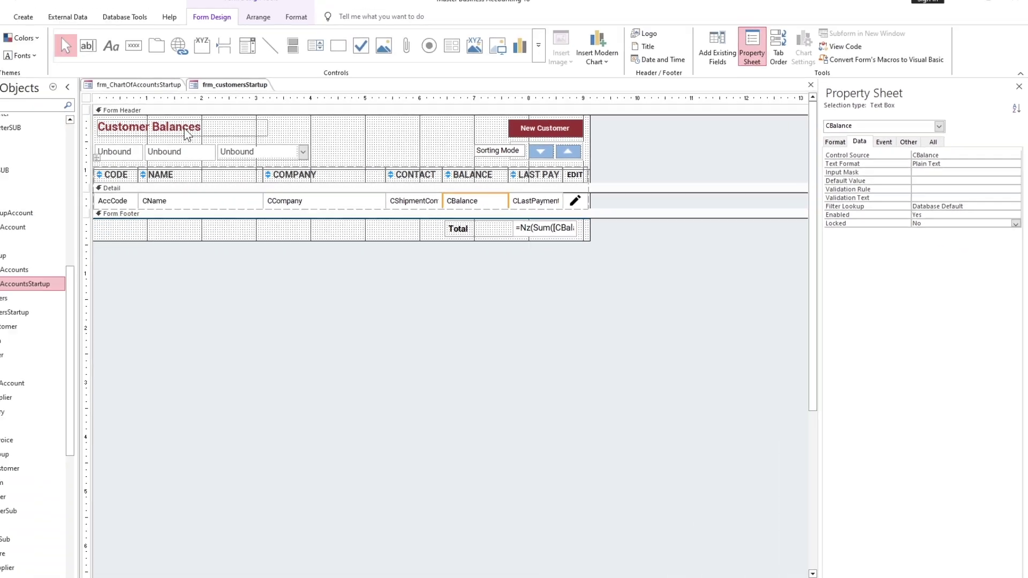
# In Form View, change the second customer's balance to 2000, raising the Total to 5,750.0.
pyautogui.click(259, 102)
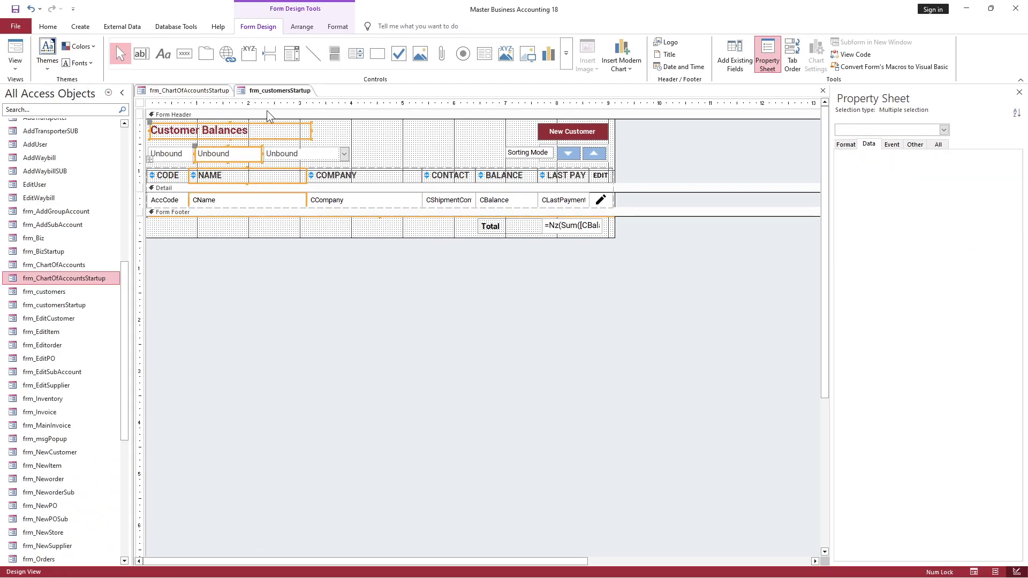
pyautogui.click(18, 52)
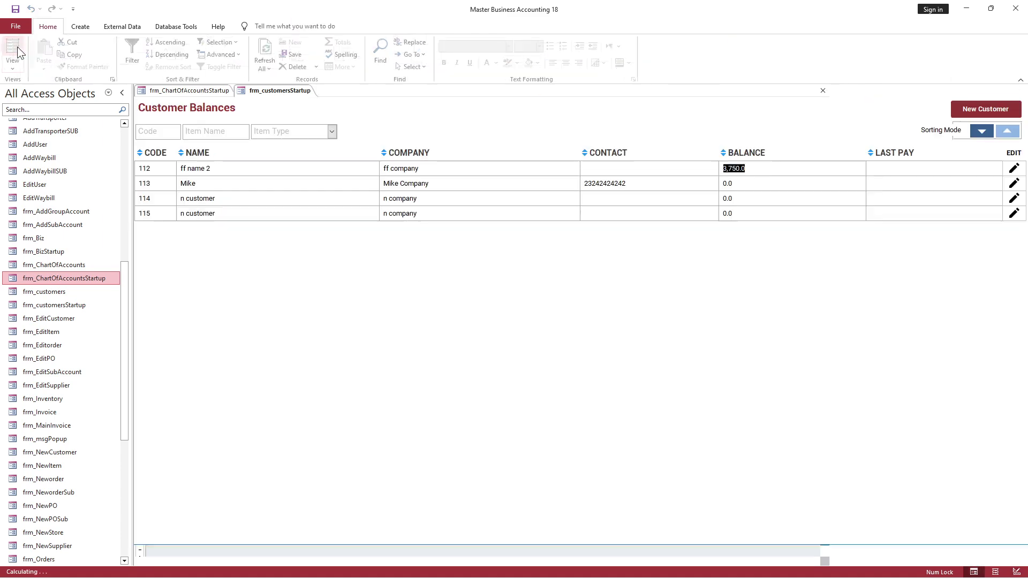
pyautogui.press('Down')
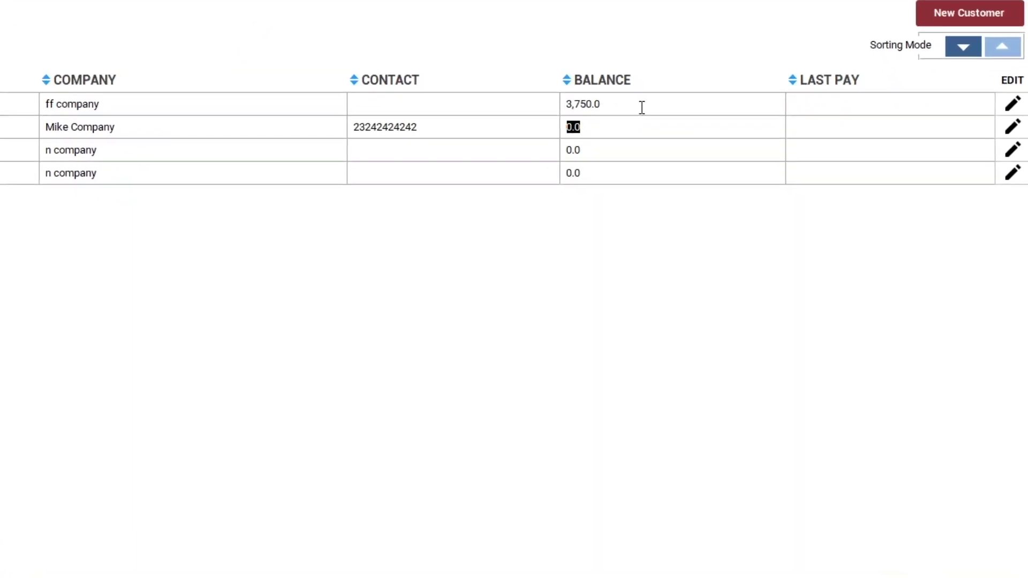
pyautogui.press('Up')
pyautogui.write('2000')
pyautogui.press('Tab')
pyautogui.click(569, 174)
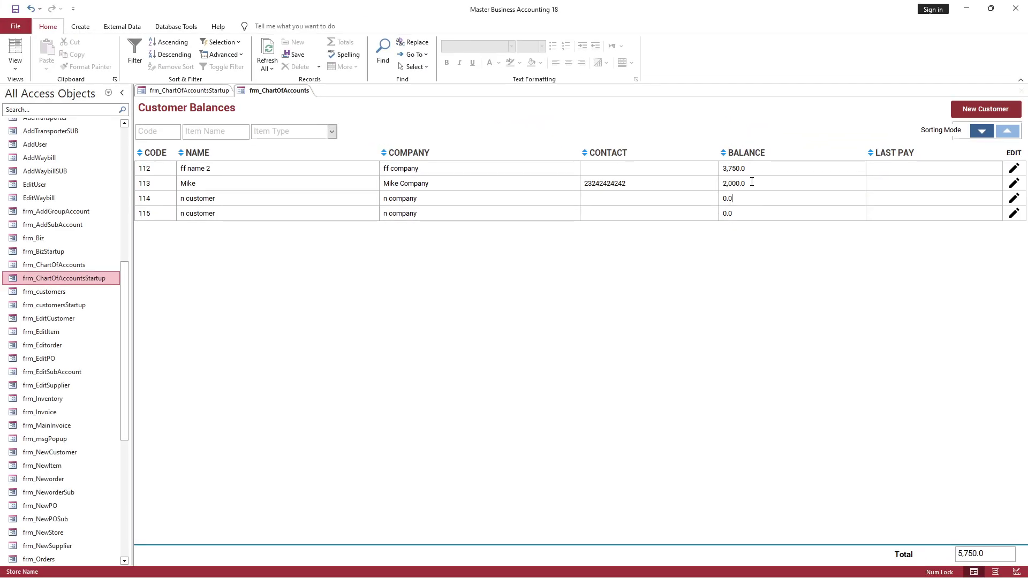
# Test the New Customer dialog, close it, then close the Customer Balances form.
pyautogui.rightClick(274, 93)
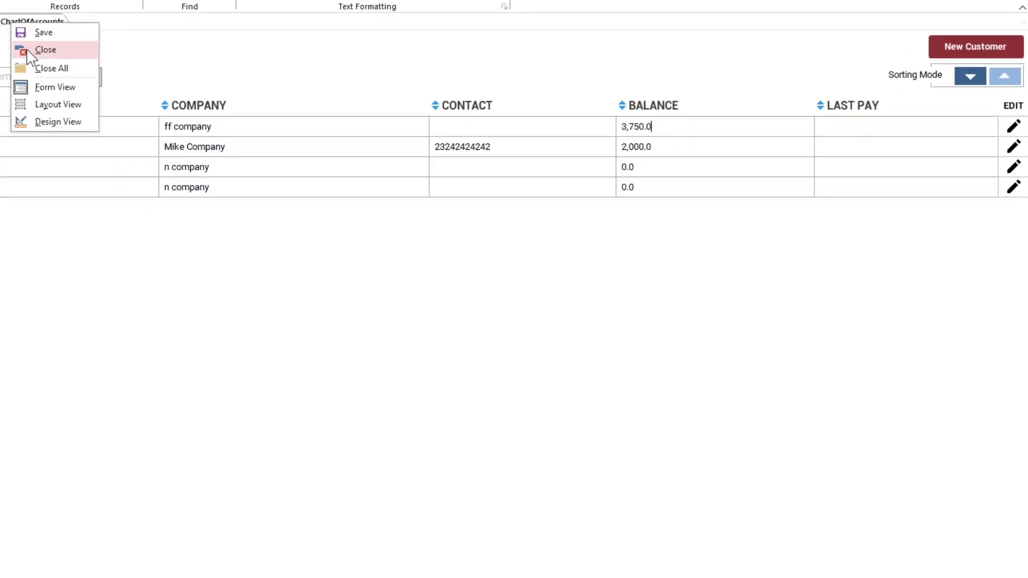
pyautogui.click(951, 55)
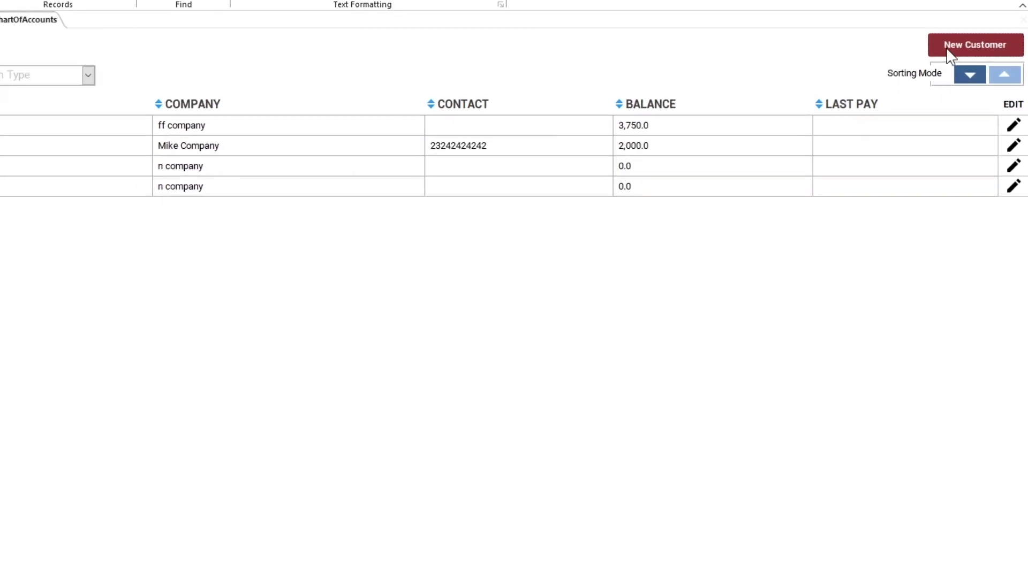
pyautogui.click(948, 51)
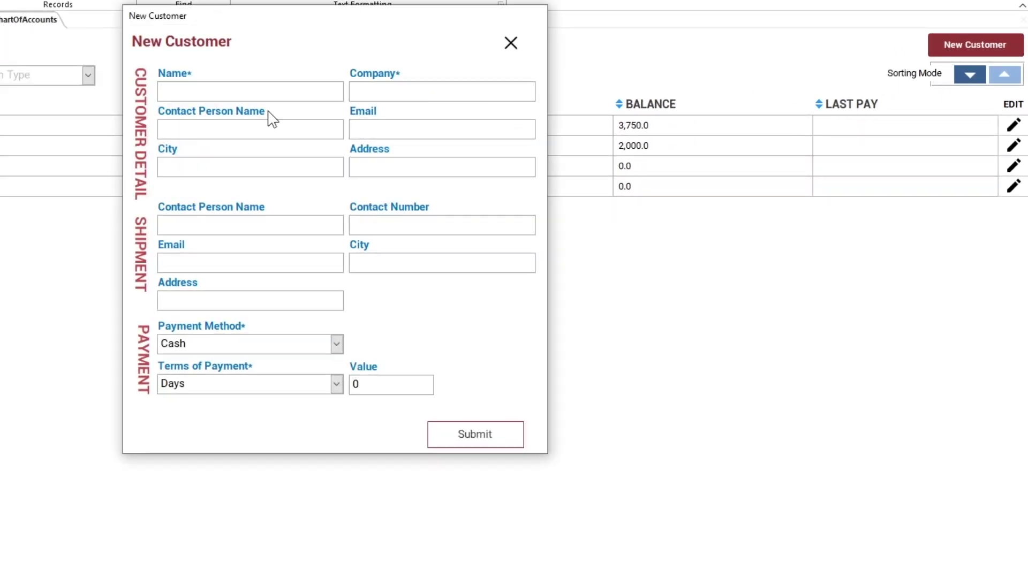
pyautogui.click(512, 44)
pyautogui.rightClick(12, 19)
pyautogui.click(43, 96)
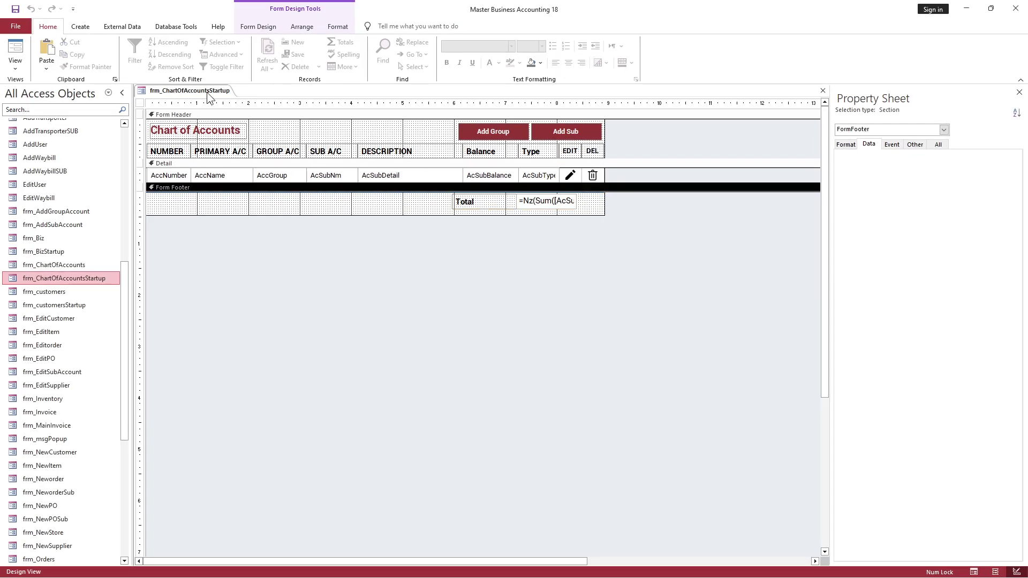
# Close the frm_ChartOfAccountsStartup form, then select frm_AddGroupAccount and scroll up the Navigation Pane.
pyautogui.rightClick(209, 96)
pyautogui.click(226, 110)
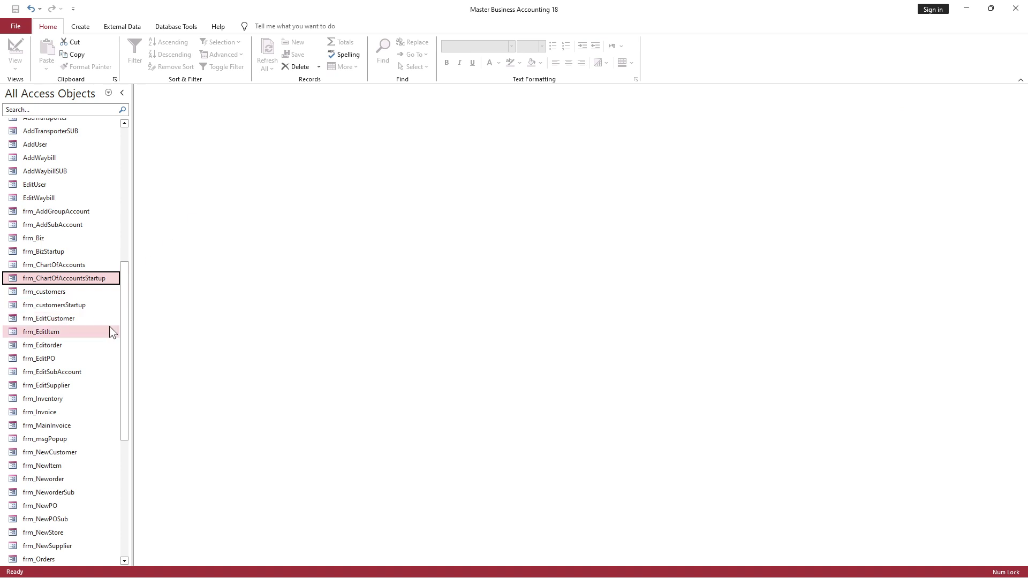
pyautogui.click(72, 214)
pyautogui.scroll(2, 72, 216)
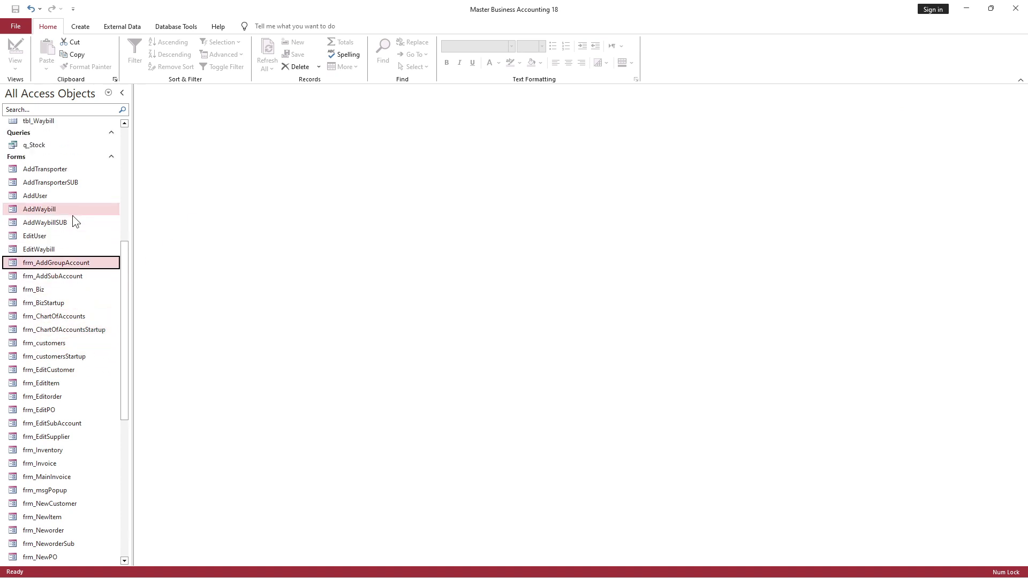
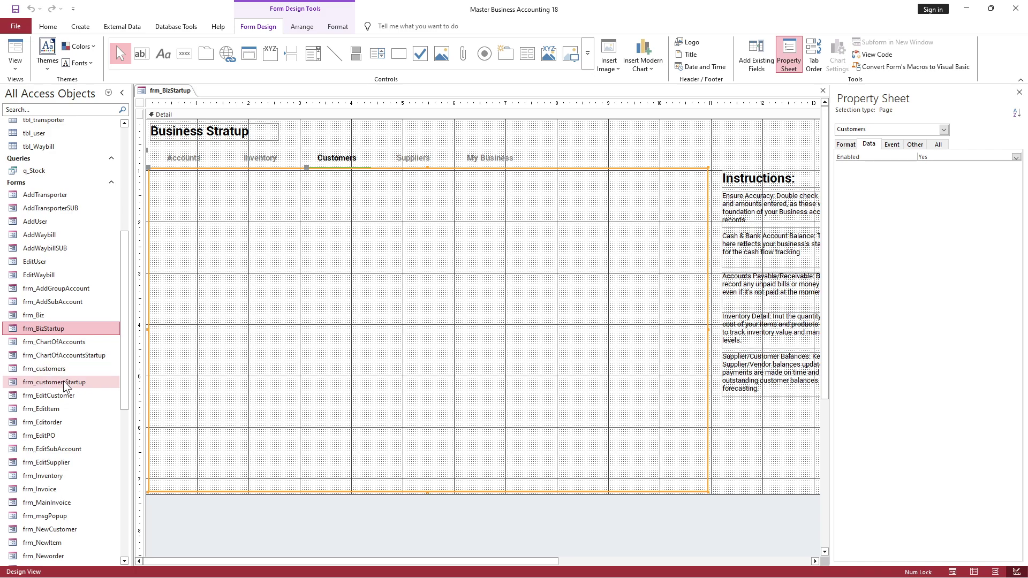
# Drop frm_customersStartup onto the Customers page, delete its label, and stretch it to show the footer.
pyautogui.moveTo(54, 382); pyautogui.dragTo(118, 140)
pyautogui.click(191, 194)
pyautogui.press('Delete')
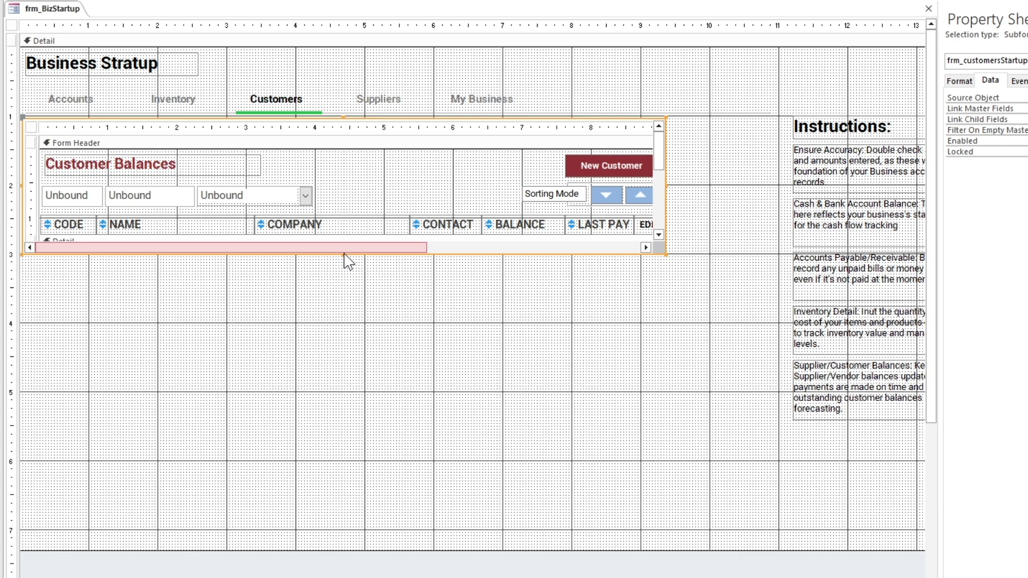
pyautogui.moveTo(344, 254); pyautogui.dragTo(321, 544)
pyautogui.moveTo(666, 340); pyautogui.dragTo(778, 328)
# Make the subform's outline Transparent and apply anchoring to the subform control.
pyautogui.click(277, 11)
pyautogui.click(476, 48)
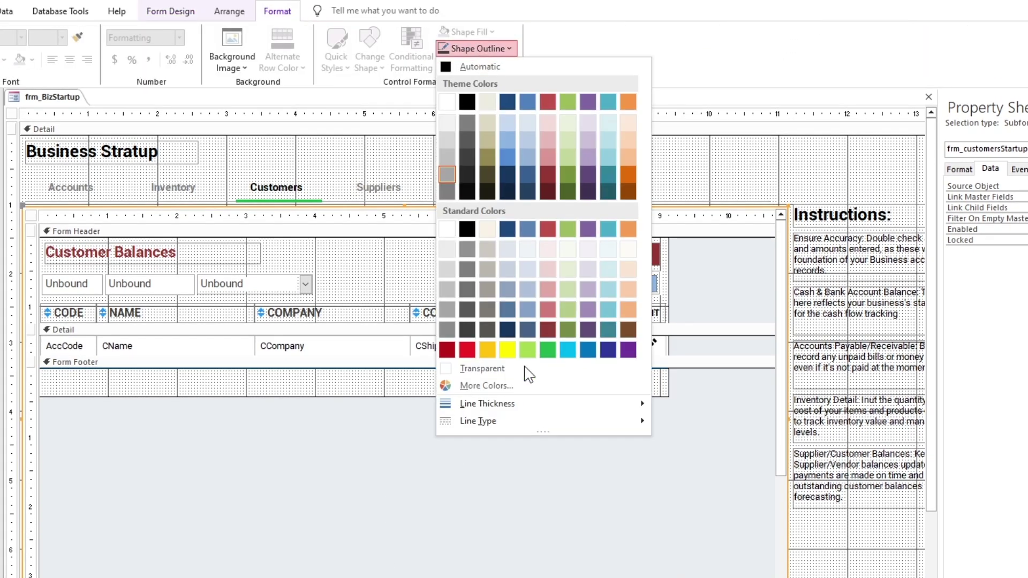
pyautogui.click(525, 367)
pyautogui.click(391, 287)
pyautogui.click(550, 207)
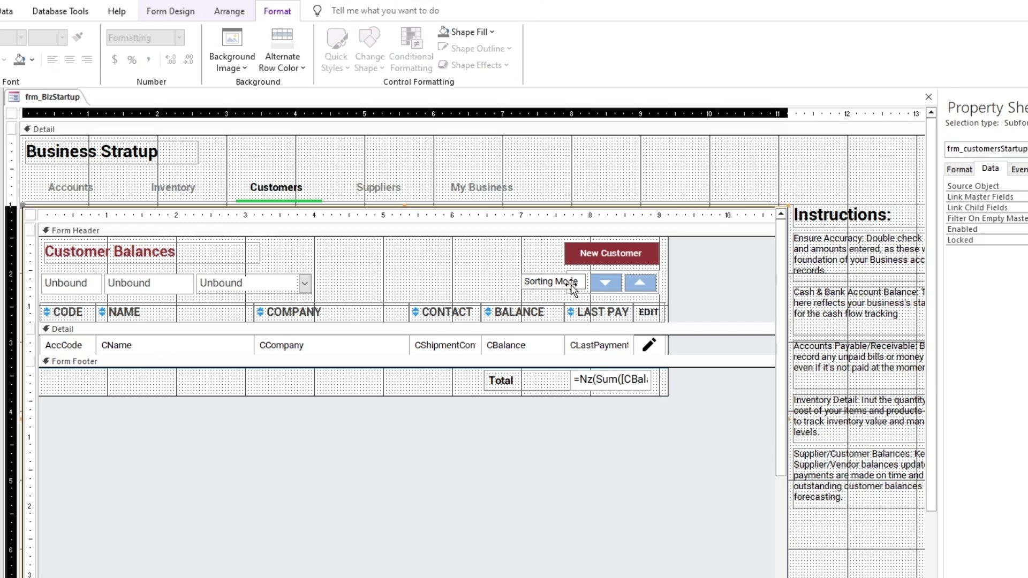
pyautogui.click(229, 11)
pyautogui.click(492, 51)
pyautogui.click(562, 254)
# Apply anchoring to the AccCode, CName, CCompany, CShipmentContact and CBalance fields.
pyautogui.click(82, 347)
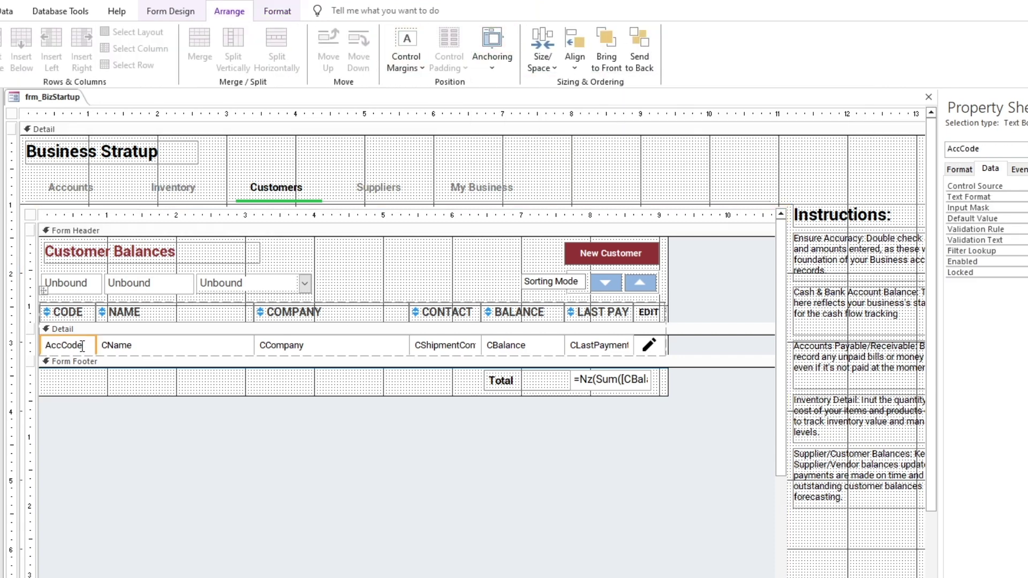
pyautogui.click(492, 50)
pyautogui.click(160, 345)
pyautogui.click(161, 345)
pyautogui.click(492, 51)
pyautogui.click(385, 346)
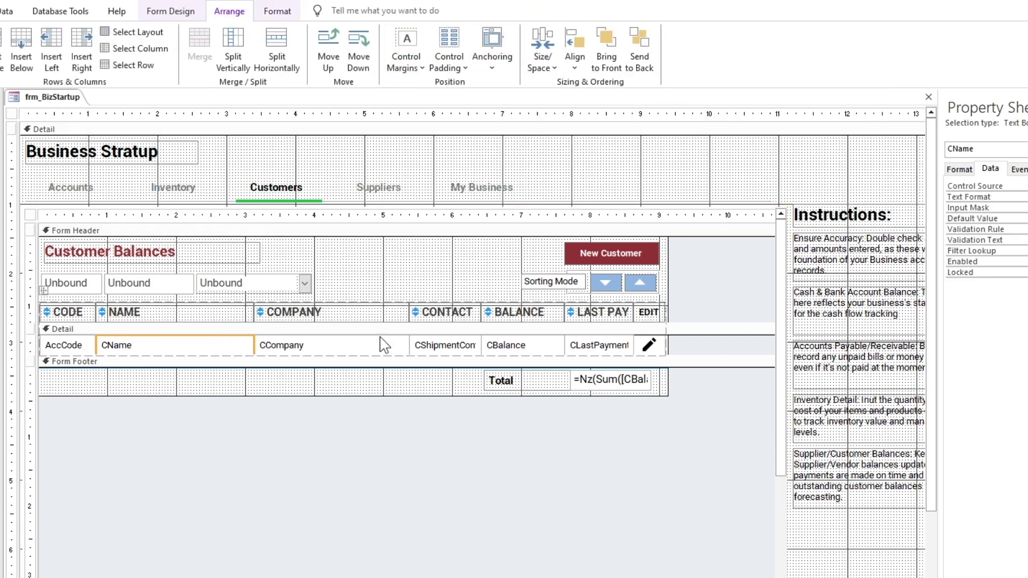
pyautogui.click(491, 51)
pyautogui.click(517, 87)
pyautogui.press('Tab')
pyautogui.press('Tab')
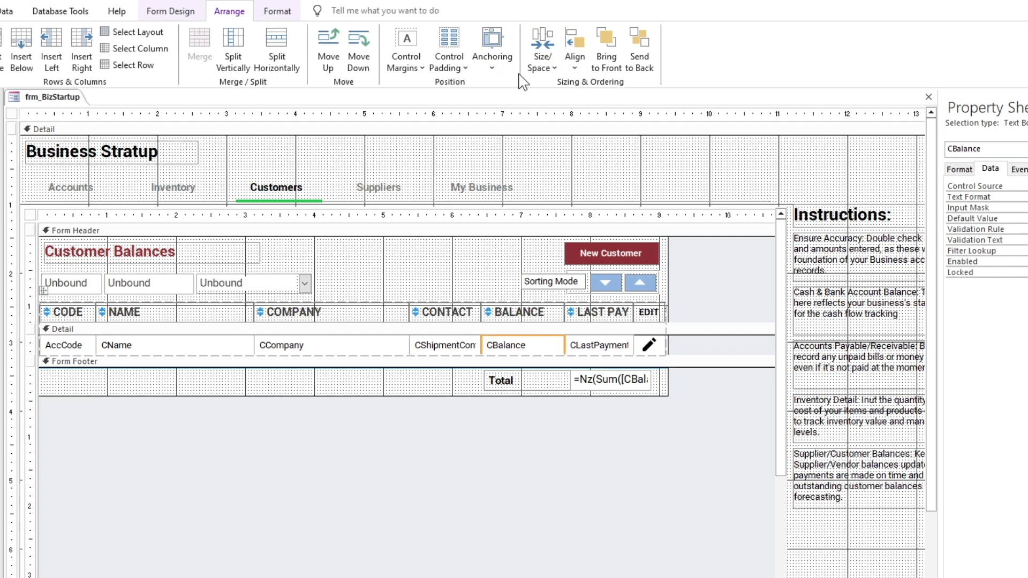
pyautogui.click(491, 51)
pyautogui.press('Escape')
pyautogui.press('Tab')
pyautogui.click(491, 51)
# Delete the LAST PAY column from the subform.
pyautogui.click(612, 338)
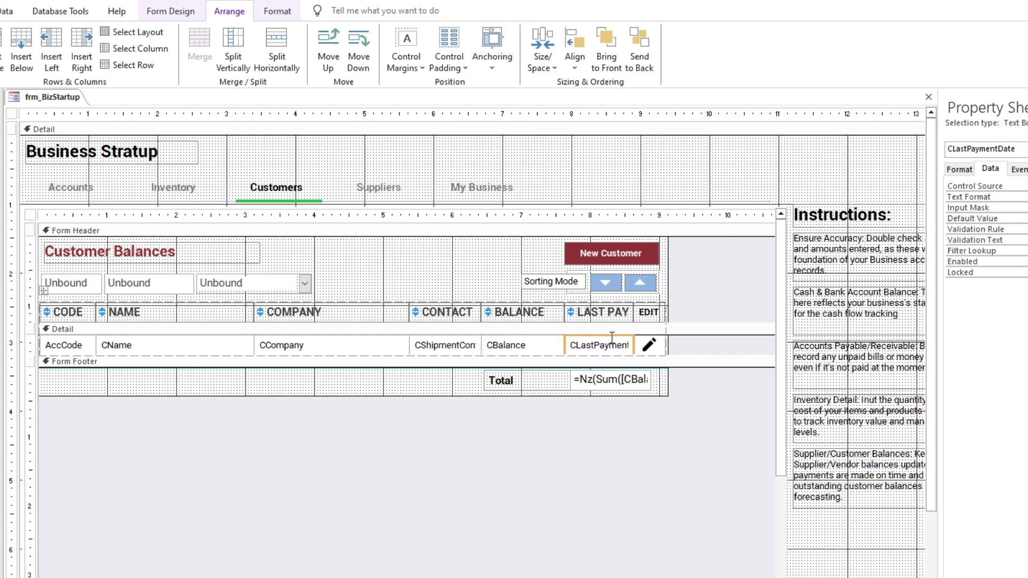
pyautogui.moveTo(616, 374); pyautogui.dragTo(615, 418)
pyautogui.press('Delete')
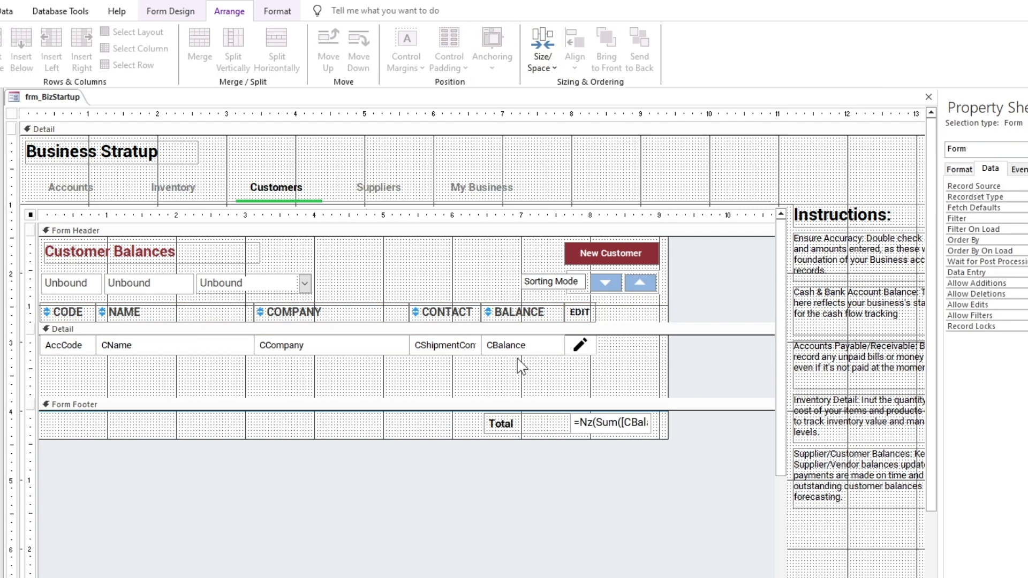
# Widen the CODE, CONTACT and BALANCE columns.
pyautogui.click(444, 347)
pyautogui.click(321, 348)
pyautogui.click(161, 348)
pyautogui.click(75, 347)
pyautogui.moveTo(96, 345); pyautogui.dragTo(114, 345)
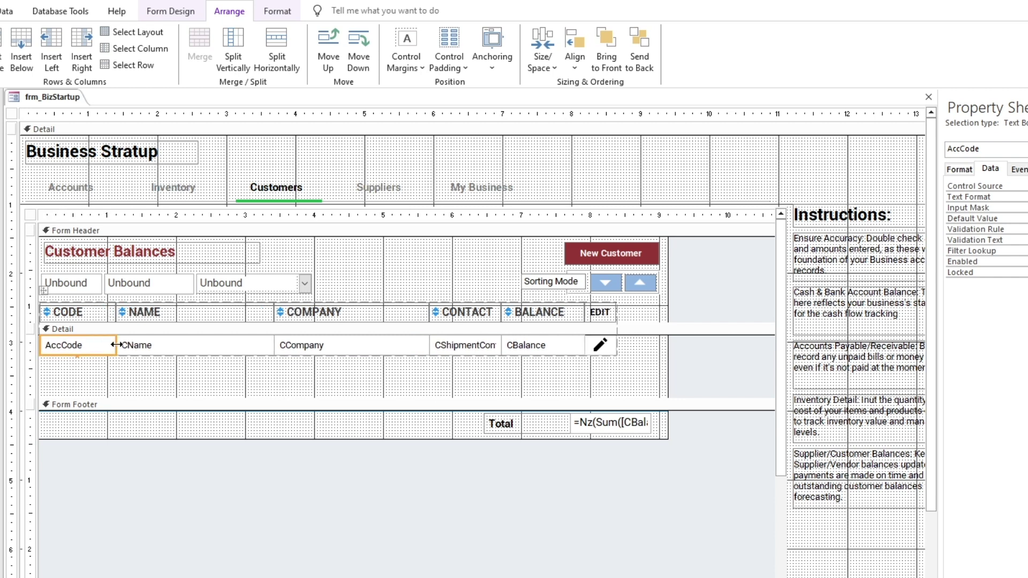
pyautogui.click(466, 348)
pyautogui.moveTo(500, 346); pyautogui.dragTo(518, 345)
pyautogui.click(567, 346)
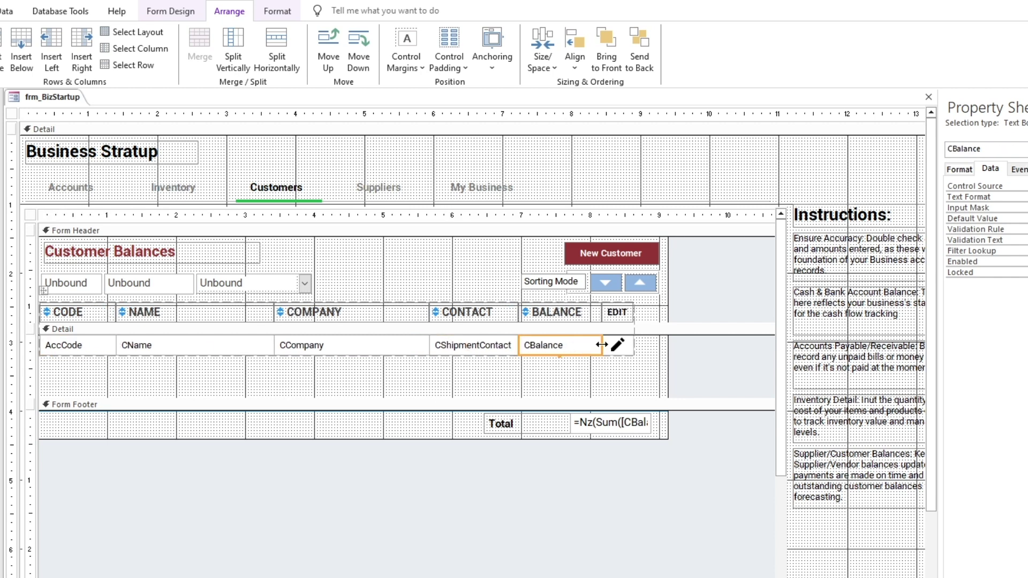
pyautogui.moveTo(602, 346); pyautogui.dragTo(610, 346)
# Widen the COMPANY column and shrink the detail section back to one row.
pyautogui.click(421, 348)
pyautogui.click(429, 379)
pyautogui.click(429, 345)
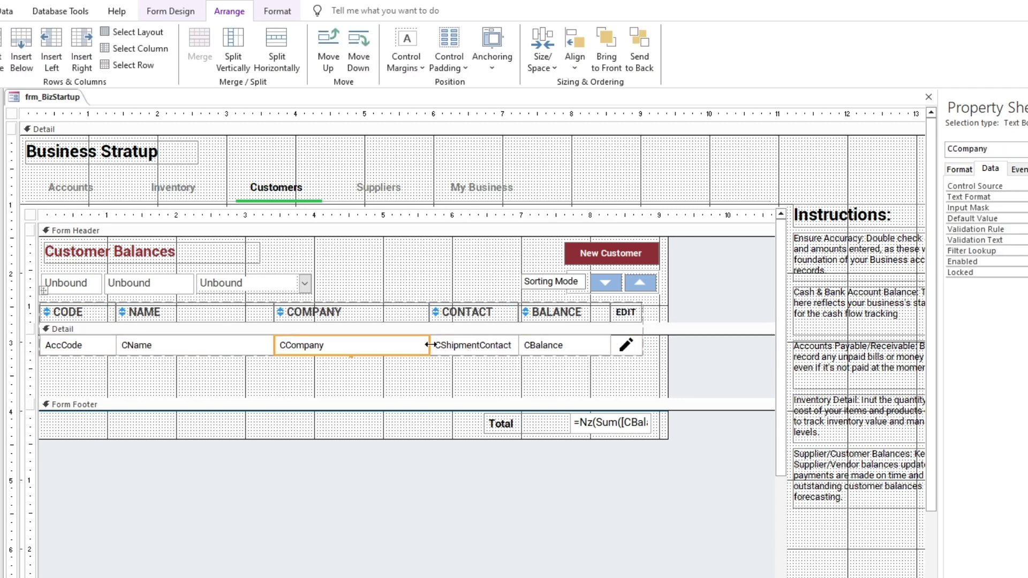
pyautogui.moveTo(429, 345); pyautogui.dragTo(452, 346)
pyautogui.moveTo(461, 397); pyautogui.dragTo(427, 321)
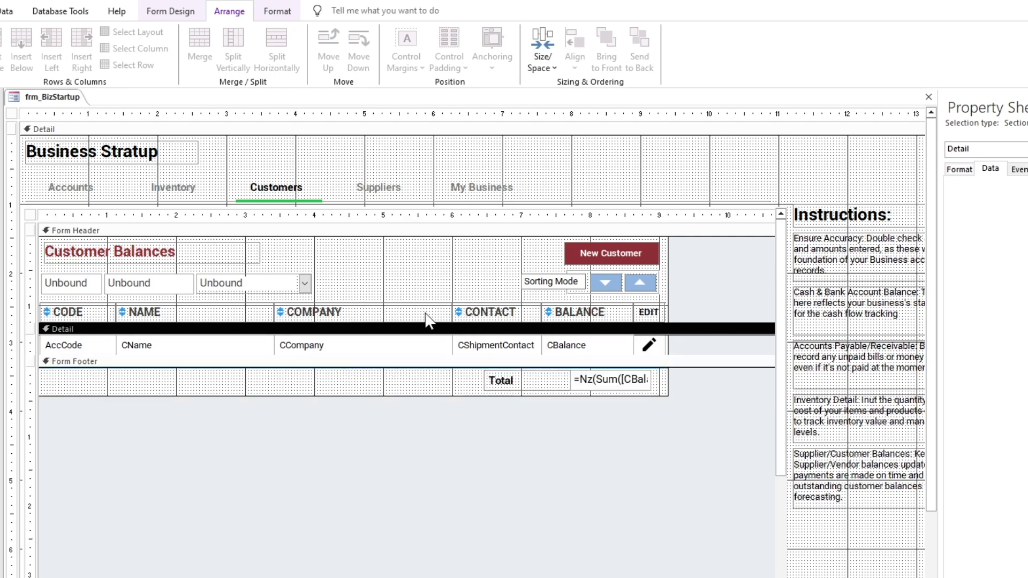
pyautogui.click(385, 287)
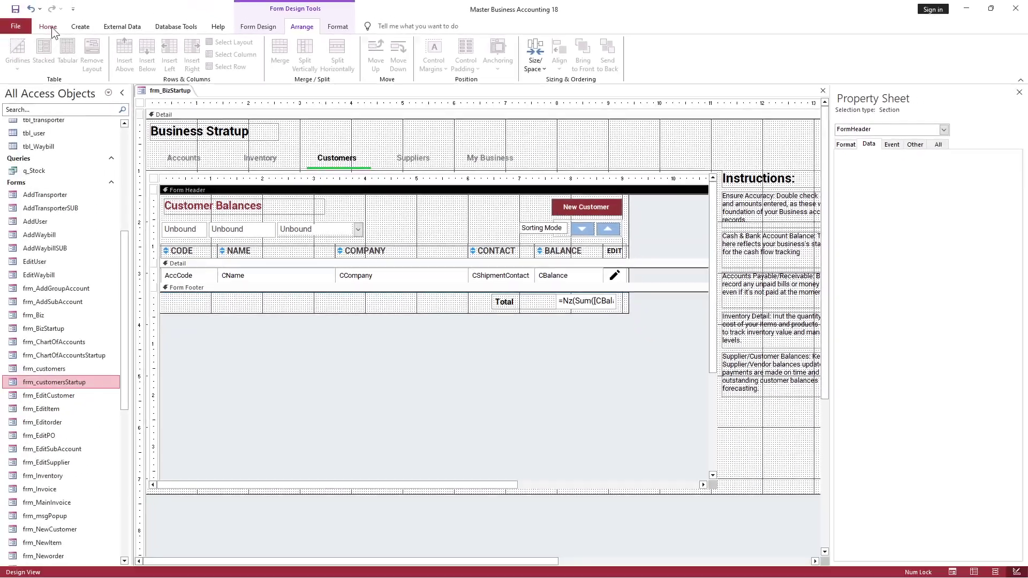
# Run frm_BizStartup on its Customers tab and test the Edit Customer and New Customer windows.
pyautogui.click(16, 51)
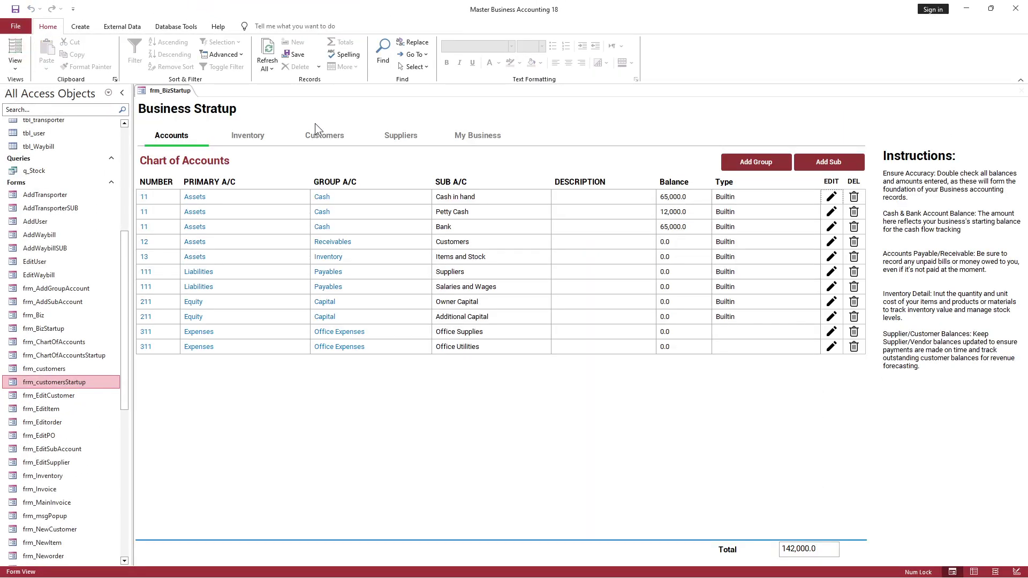
pyautogui.click(323, 137)
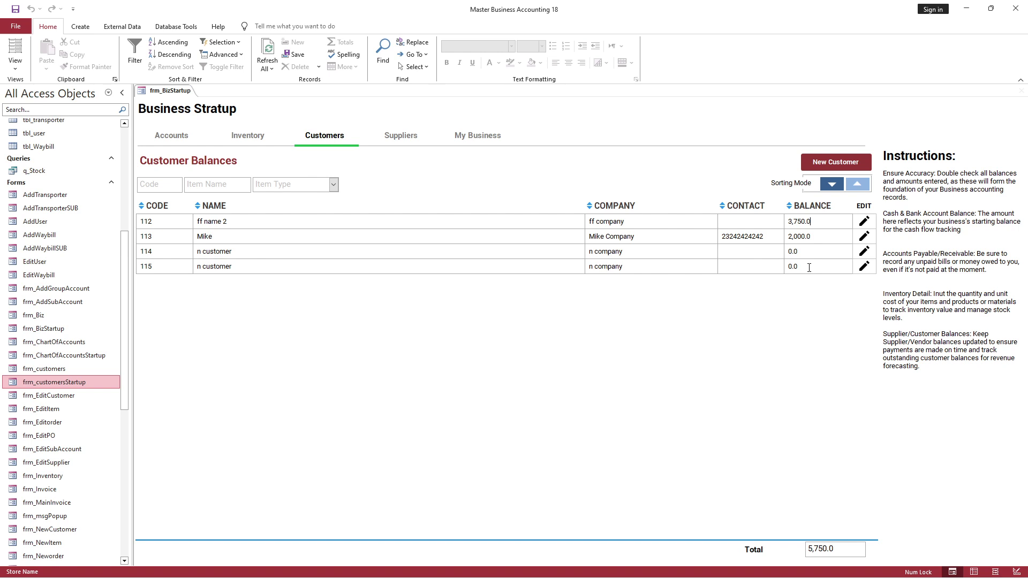
pyautogui.click(867, 220)
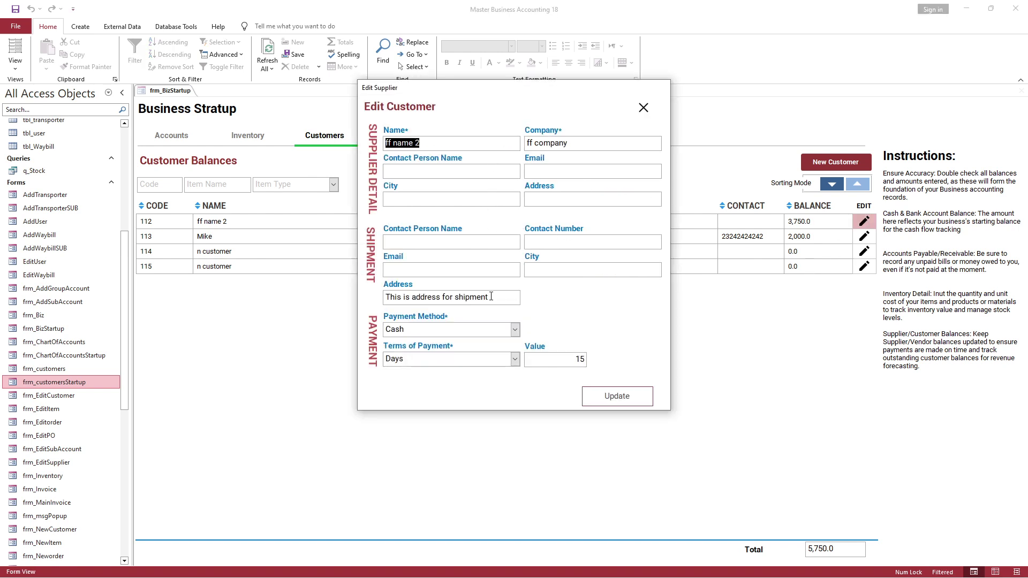
pyautogui.click(644, 108)
pyautogui.click(806, 163)
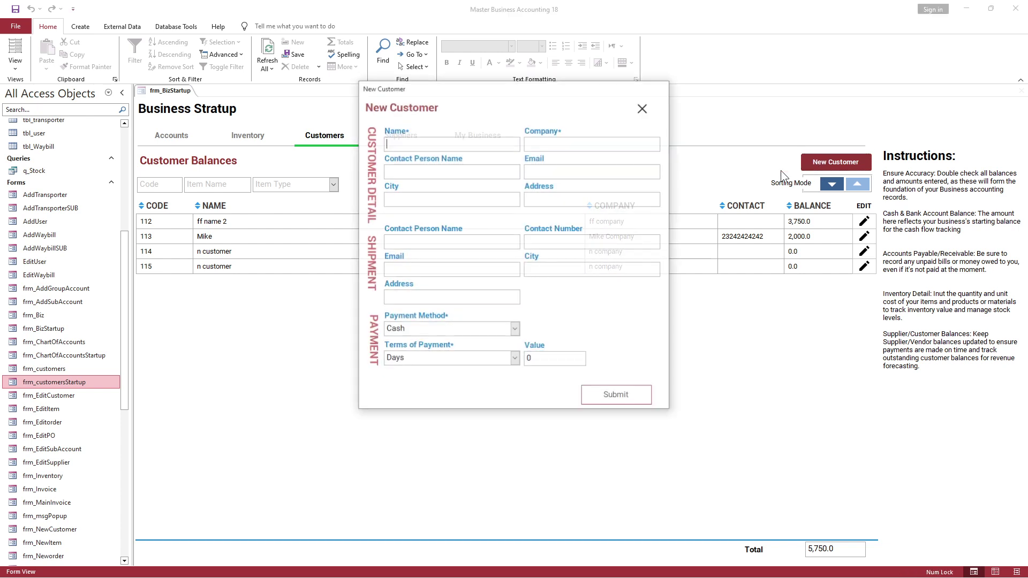
pyautogui.click(644, 108)
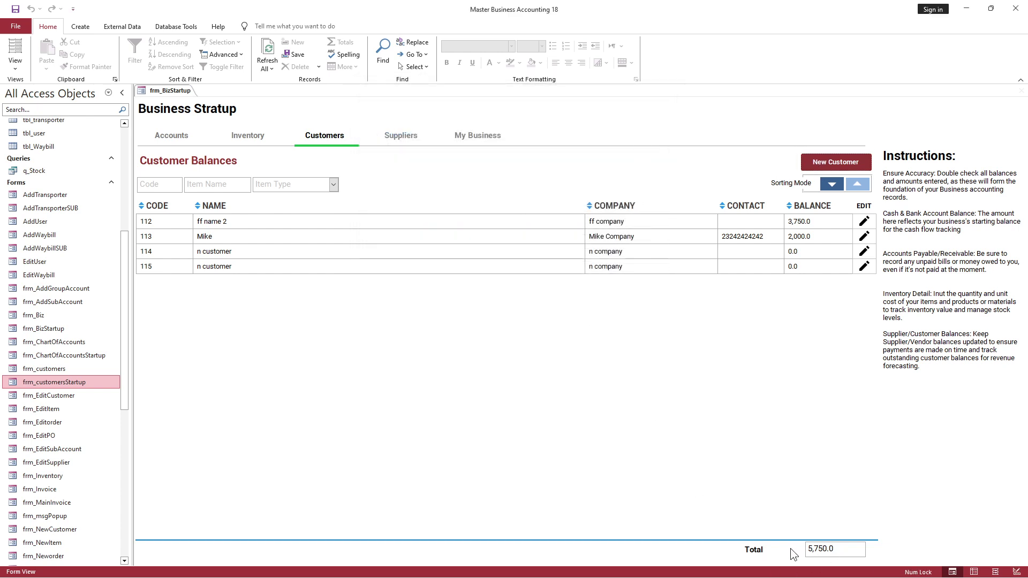
# Close frm_BizStartup and paste a copy of the frm_suppliers form.
pyautogui.rightClick(177, 96)
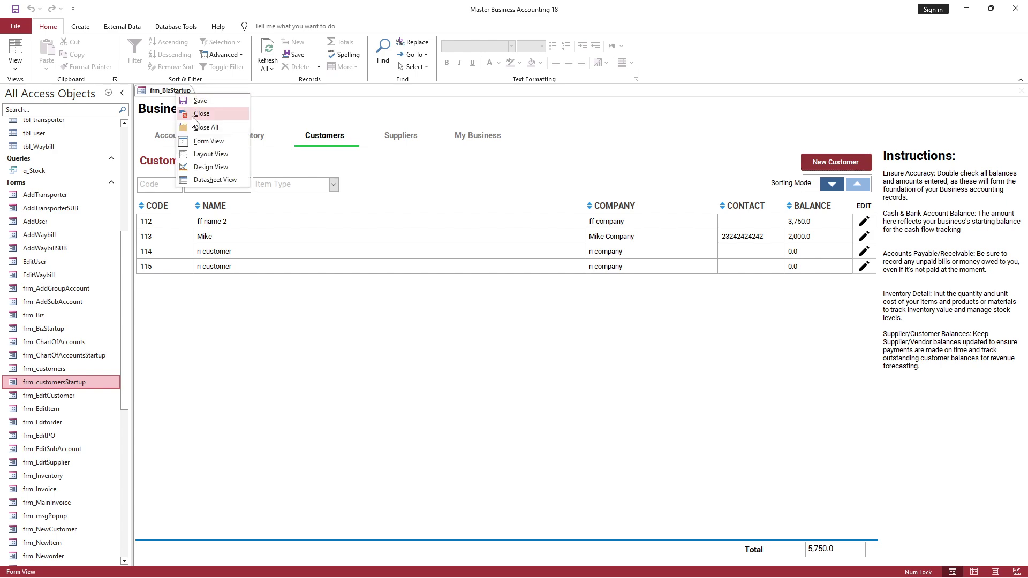
pyautogui.click(193, 111)
pyautogui.click(59, 328)
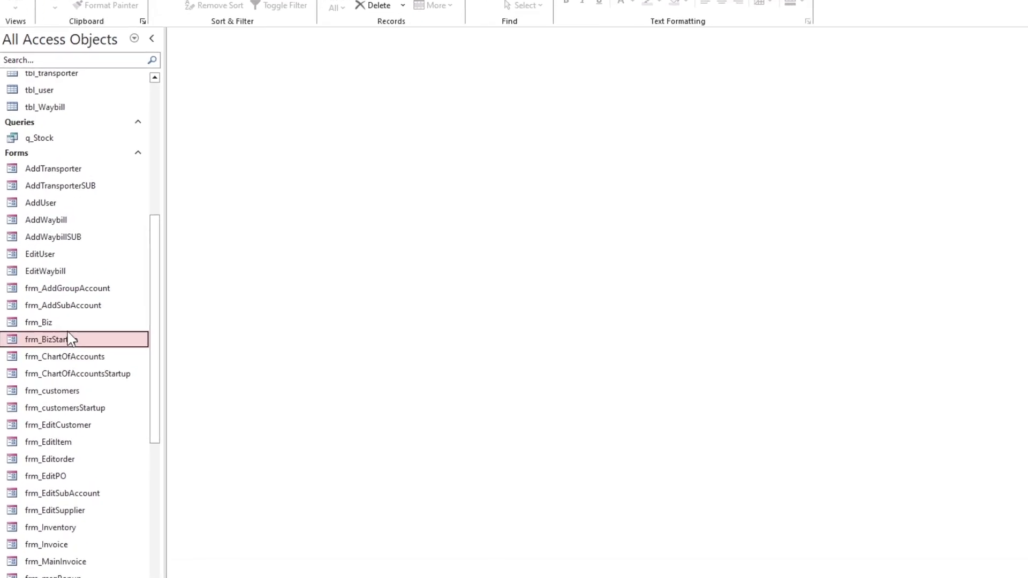
pyautogui.scroll(-7, 78, 471)
pyautogui.click(75, 493)
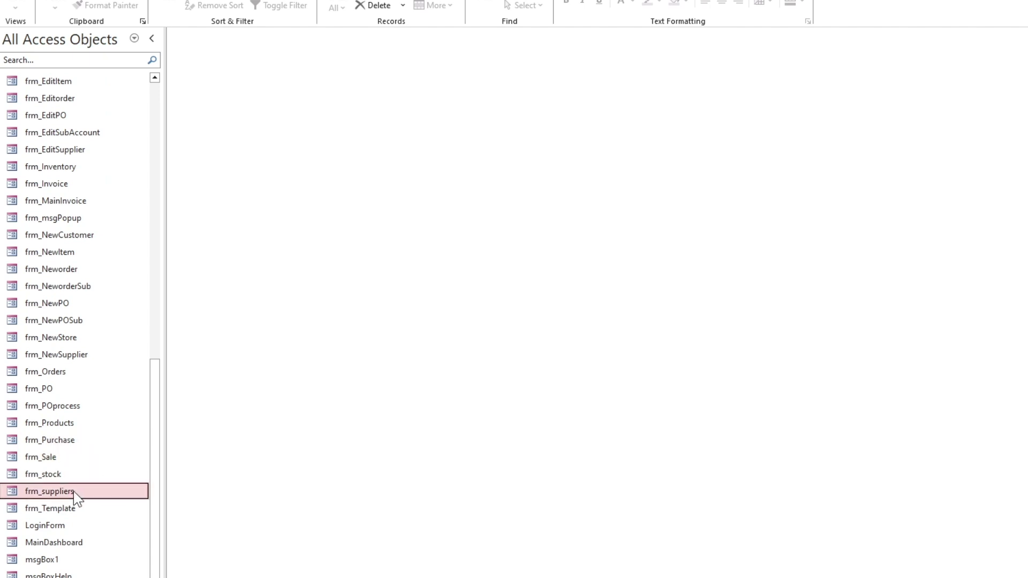
pyautogui.hotkey('ctrl', 'c')
pyautogui.hotkey('ctrl', 'v')
# Name the copy frm_suppliersStartup and open it in Design View.
pyautogui.click(616, 181)
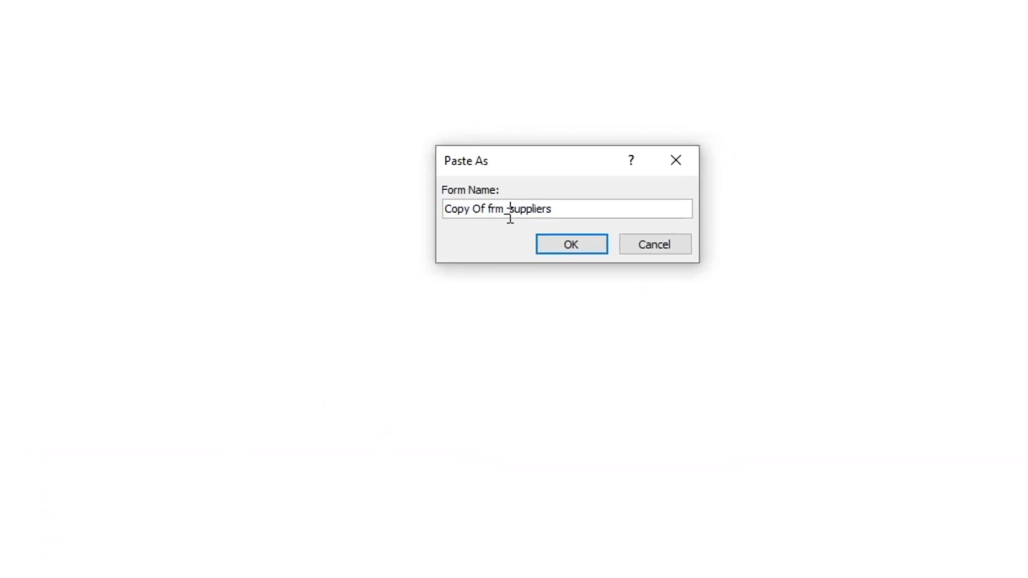
pyautogui.press('Delete')
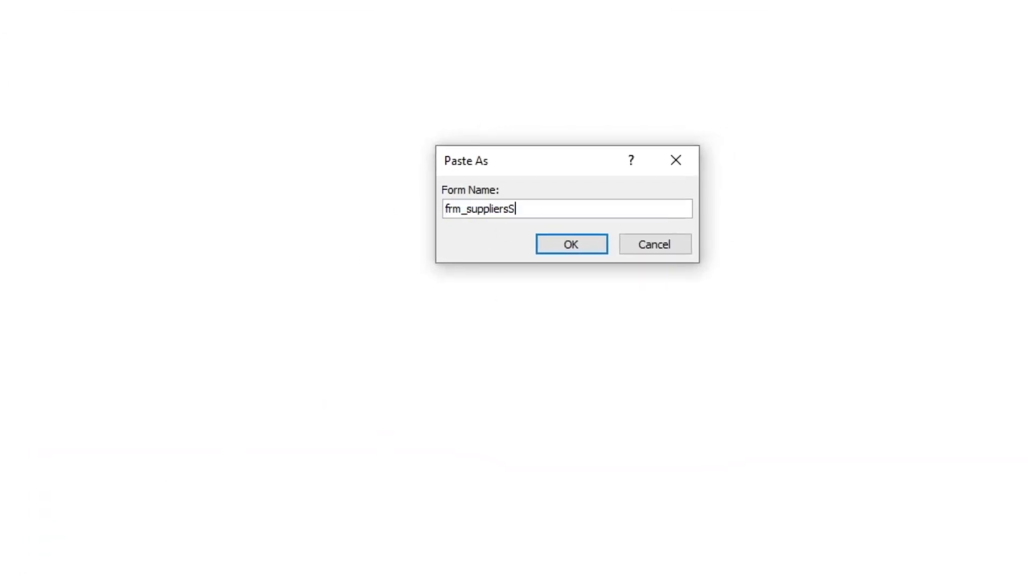
pyautogui.press('Return')
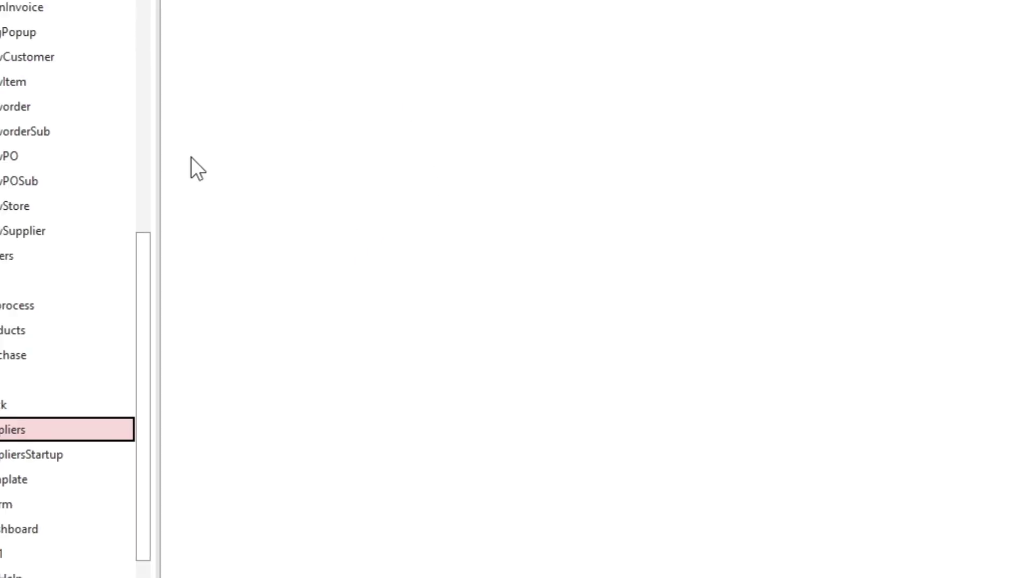
pyautogui.rightClick(99, 395)
pyautogui.click(171, 183)
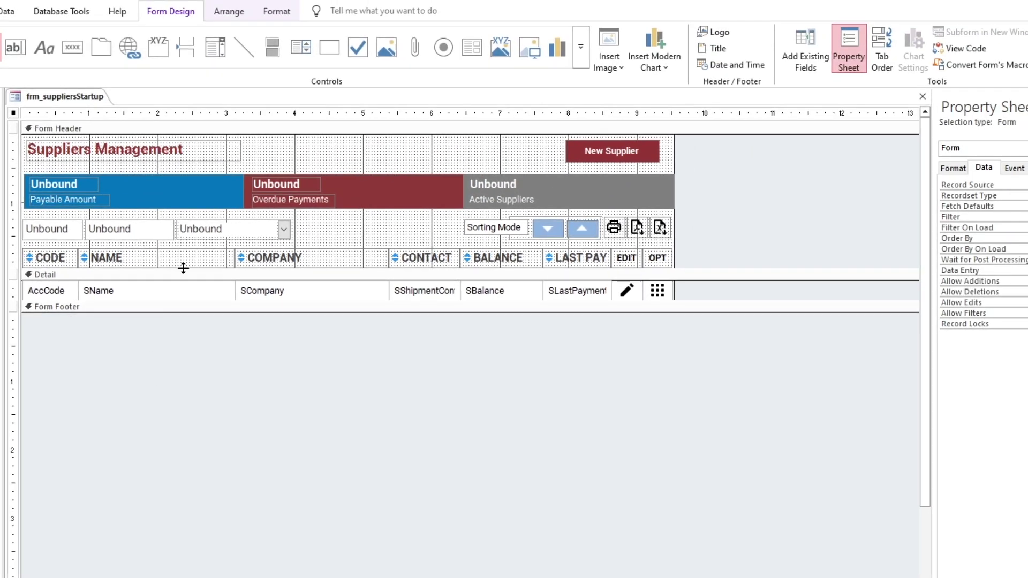
# Change the header title from 'Suppliers Management' to 'Supplier Balances'.
pyautogui.click(107, 149)
pyautogui.click(97, 150)
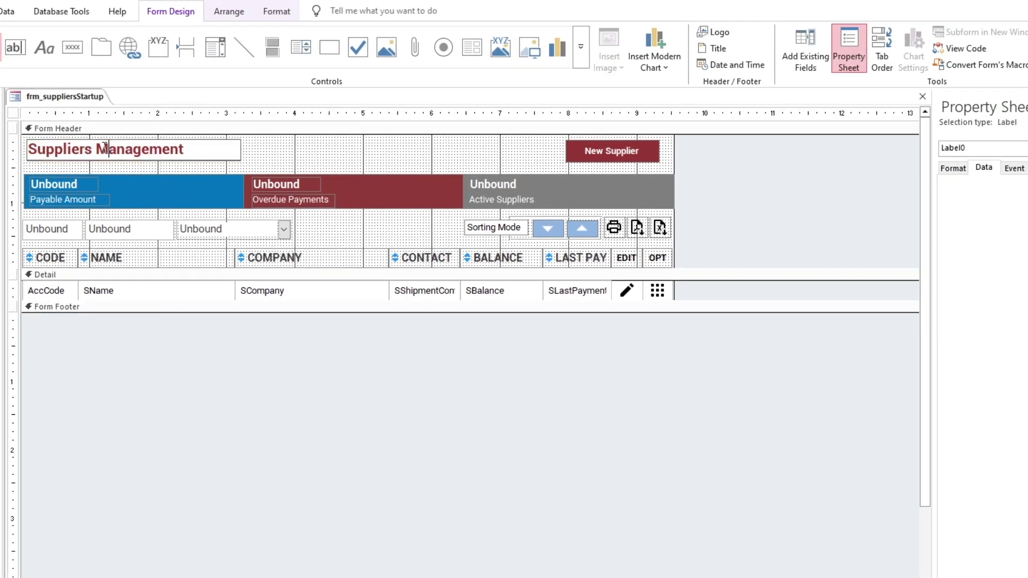
pyautogui.moveTo(97, 149); pyautogui.dragTo(184, 154)
pyautogui.write('Balances')
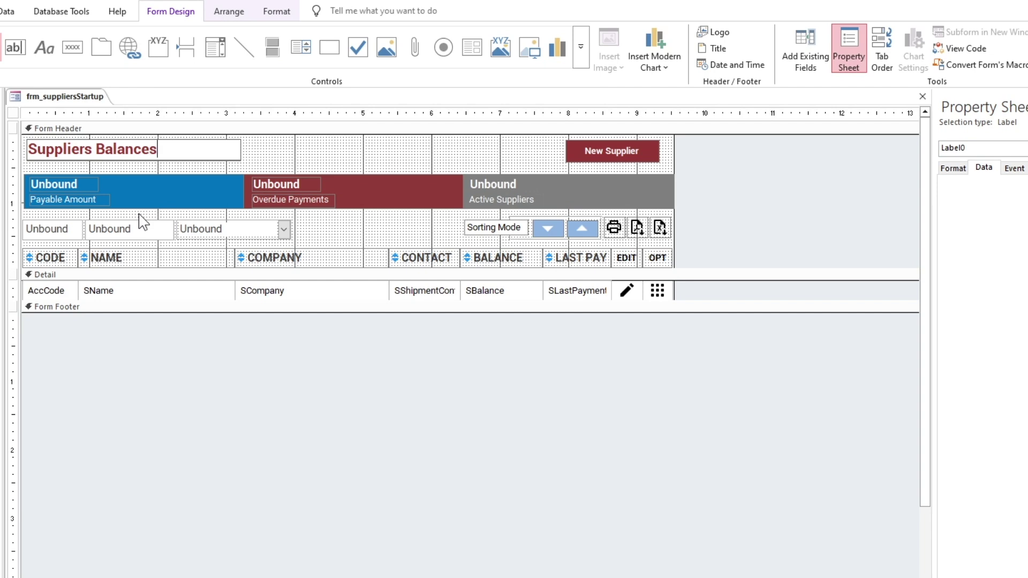
pyautogui.hotkey('ctrl', 'Left')
pyautogui.press('Left')
pyautogui.press('BackSpace')
pyautogui.click(274, 152)
# Delete the coloured summary boxes and the three export buttons from the header.
pyautogui.moveTo(707, 171); pyautogui.dragTo(60, 209)
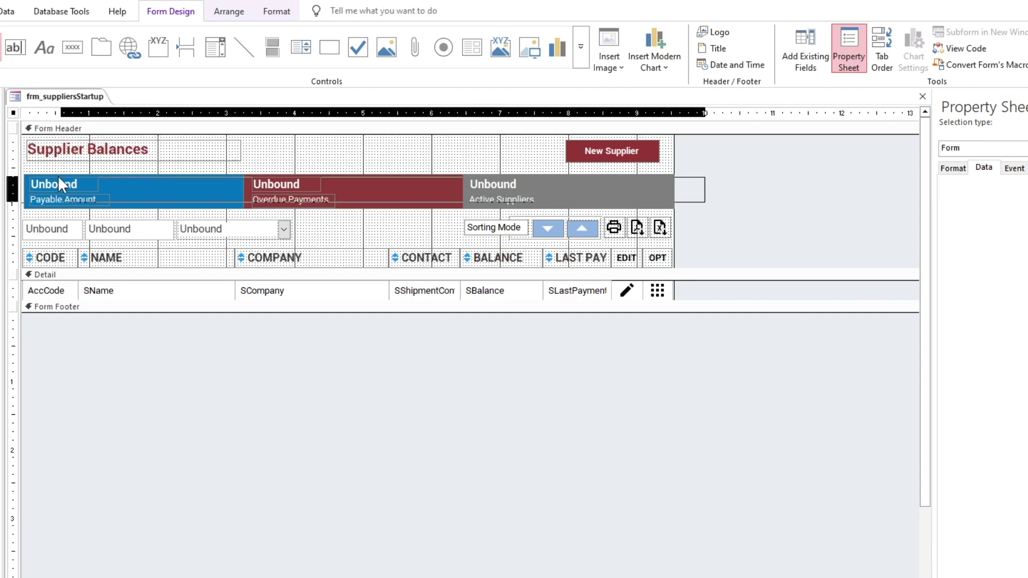
pyautogui.press('Delete')
pyautogui.moveTo(680, 243); pyautogui.dragTo(522, 223)
pyautogui.press('Delete')
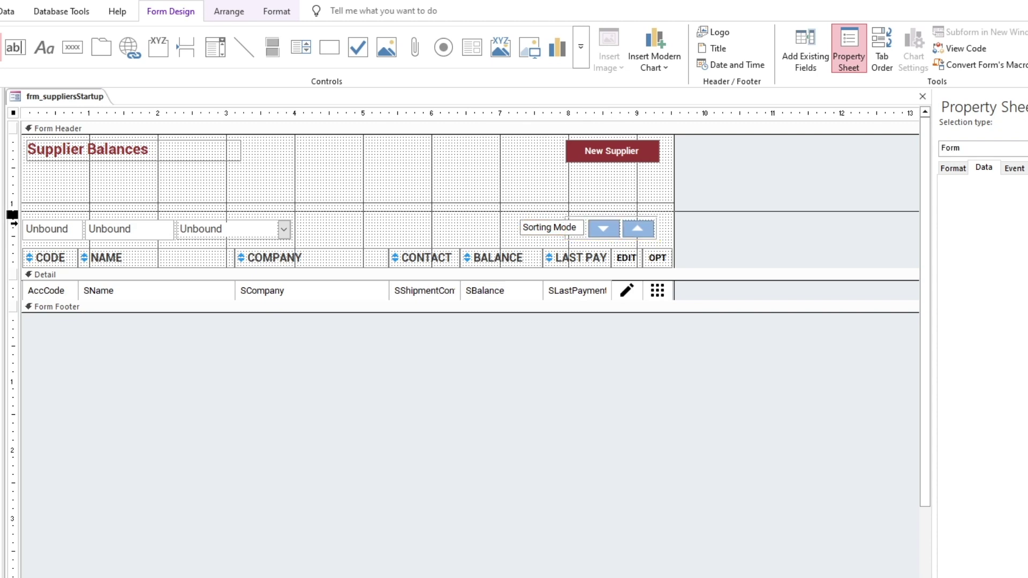
# Move the filter and column heading rows higher and make the Detail section taller.
pyautogui.moveTo(11, 230); pyautogui.dragTo(49, 193)
pyautogui.moveTo(134, 268); pyautogui.dragTo(144, 222)
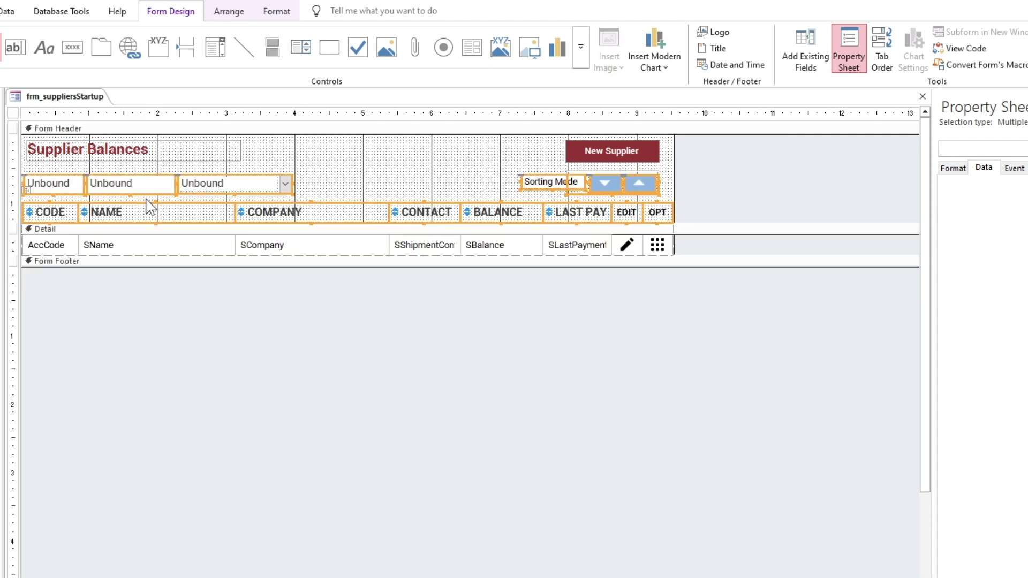
pyautogui.click(601, 271)
pyautogui.moveTo(616, 255); pyautogui.dragTo(616, 290)
# Delete the OPT label with its grid button and the LAST PAY column.
pyautogui.click(666, 216)
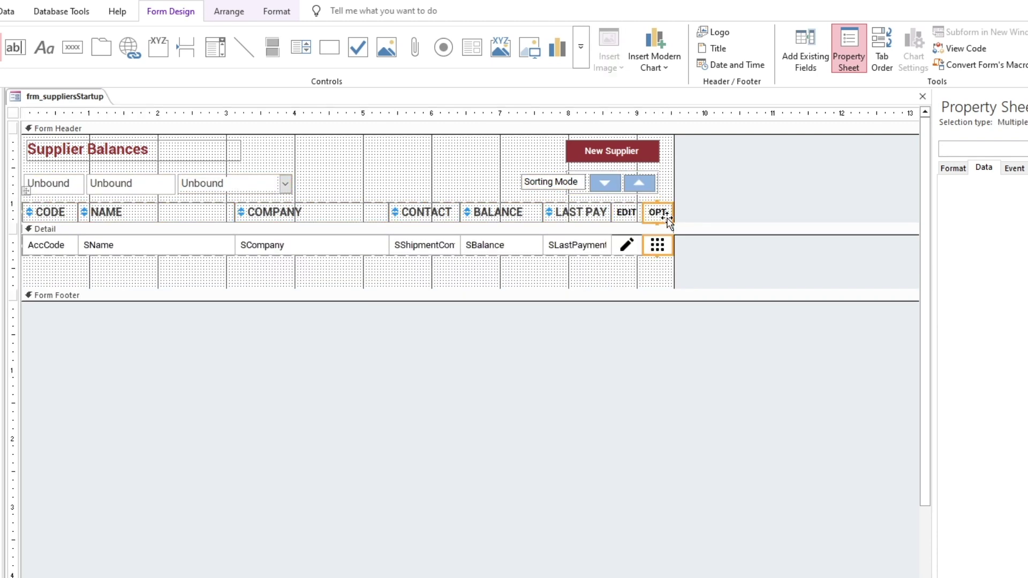
pyautogui.press('Delete')
pyautogui.moveTo(627, 214); pyautogui.dragTo(577, 214)
pyautogui.press('Delete')
pyautogui.click(569, 278)
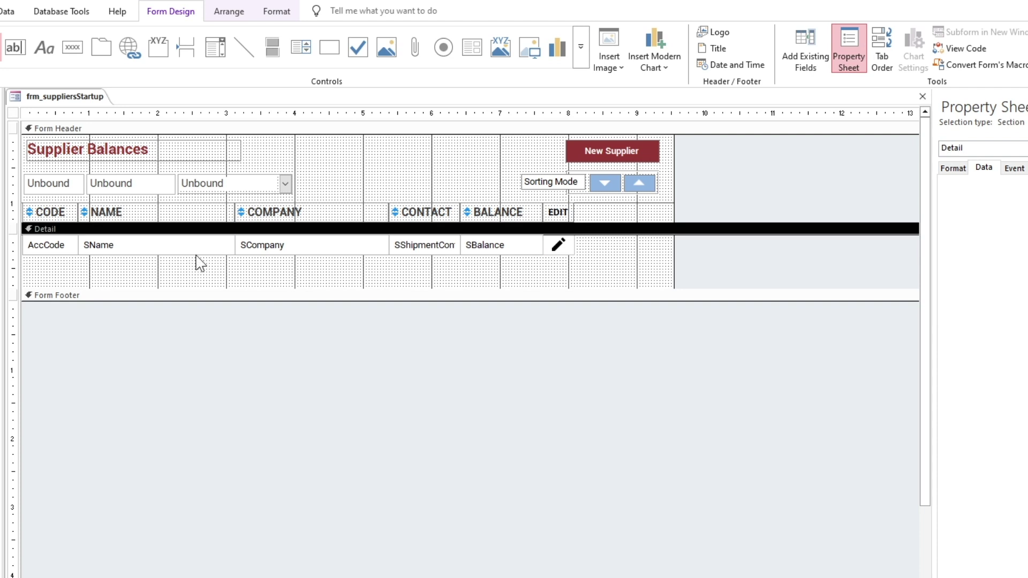
# Widen the CODE, COMPANY and CONTACT columns to fill the row.
pyautogui.click(59, 245)
pyautogui.moveTo(96, 245); pyautogui.dragTo(98, 245)
pyautogui.click(176, 245)
pyautogui.click(332, 245)
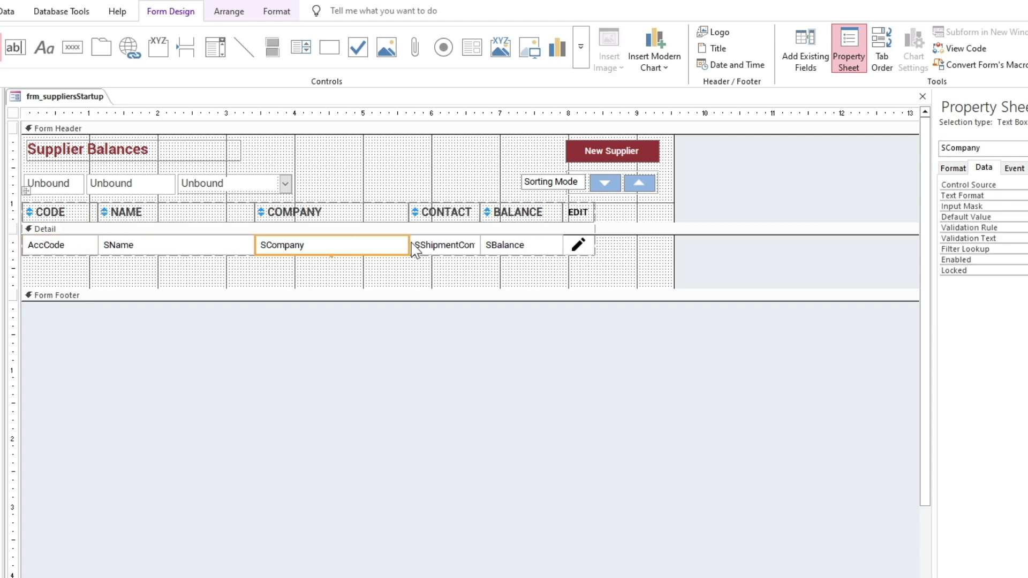
pyautogui.moveTo(410, 247); pyautogui.dragTo(452, 247)
pyautogui.click(516, 246)
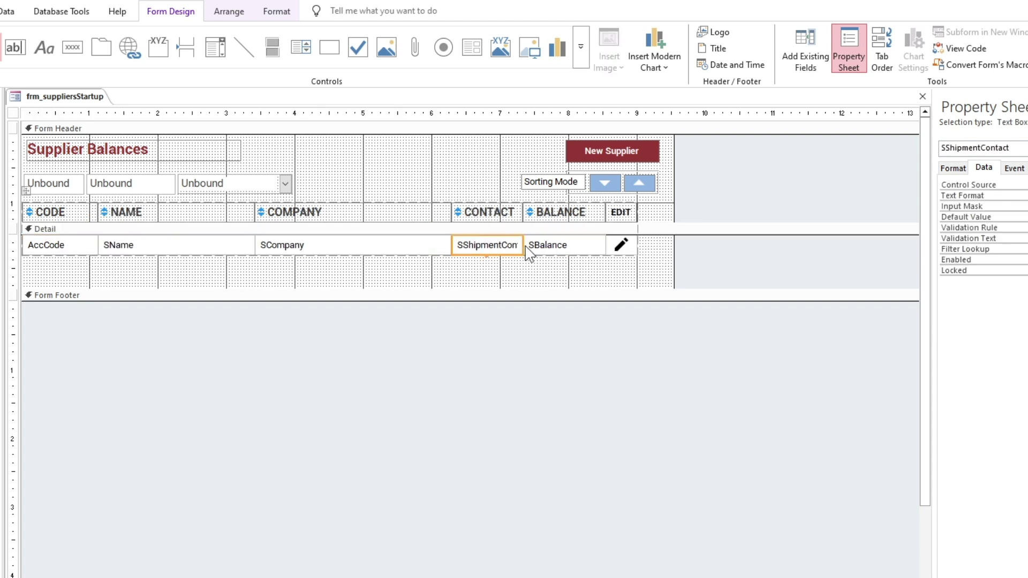
pyautogui.moveTo(524, 245); pyautogui.dragTo(541, 246)
pyautogui.moveTo(452, 245); pyautogui.dragTo(468, 245)
pyautogui.moveTo(529, 157); pyautogui.dragTo(664, 194)
# Anchor the sorting controls top right and make SName stretch across the top.
pyautogui.click(229, 11)
pyautogui.click(490, 48)
pyautogui.click(742, 89)
pyautogui.click(365, 283)
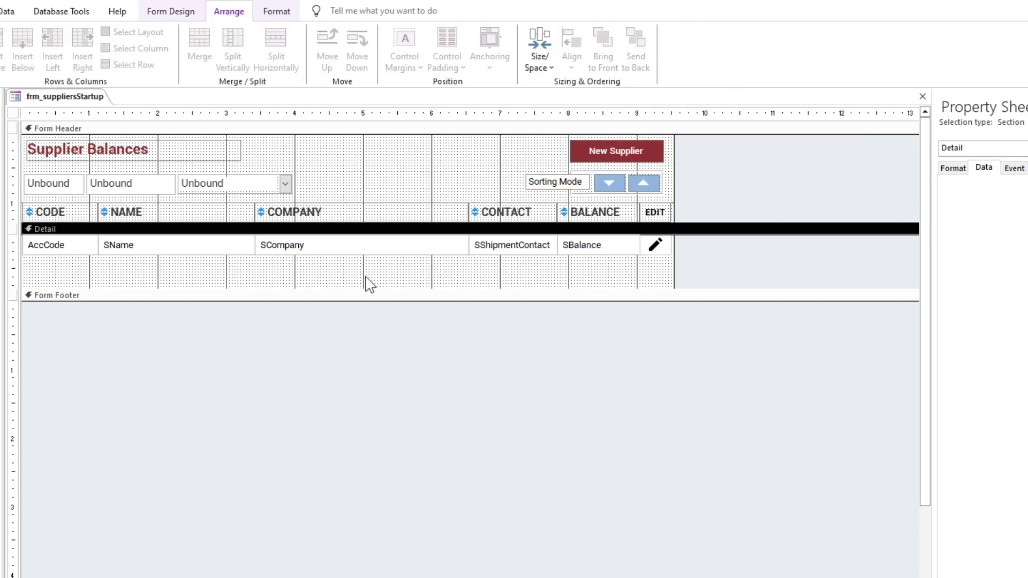
pyautogui.click(490, 48)
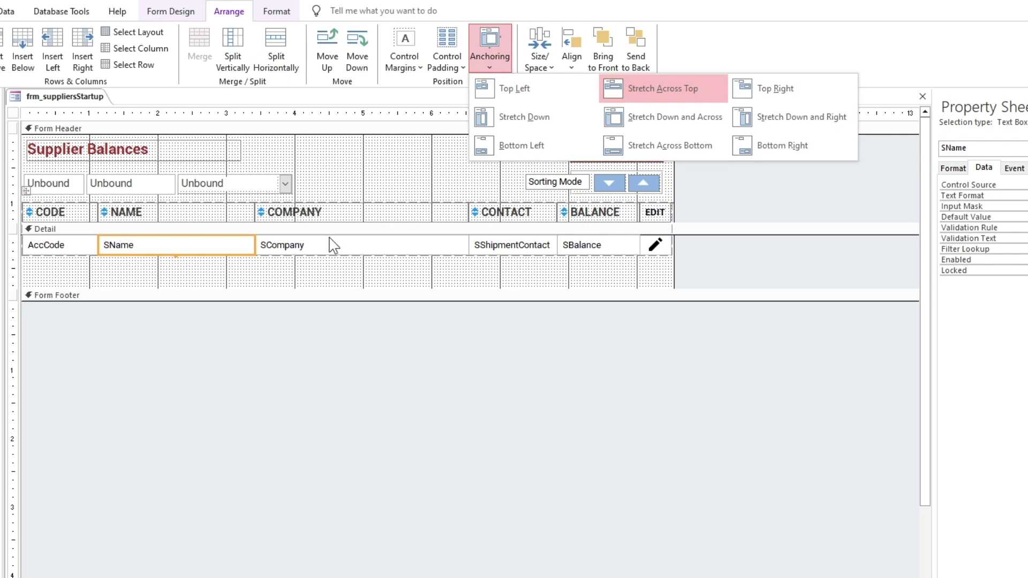
pyautogui.click(331, 245)
# Set anchoring for the SCompany, SShipmentContact and SBalance text boxes.
pyautogui.click(491, 48)
pyautogui.click(670, 114)
pyautogui.click(551, 245)
pyautogui.click(490, 48)
pyautogui.click(665, 87)
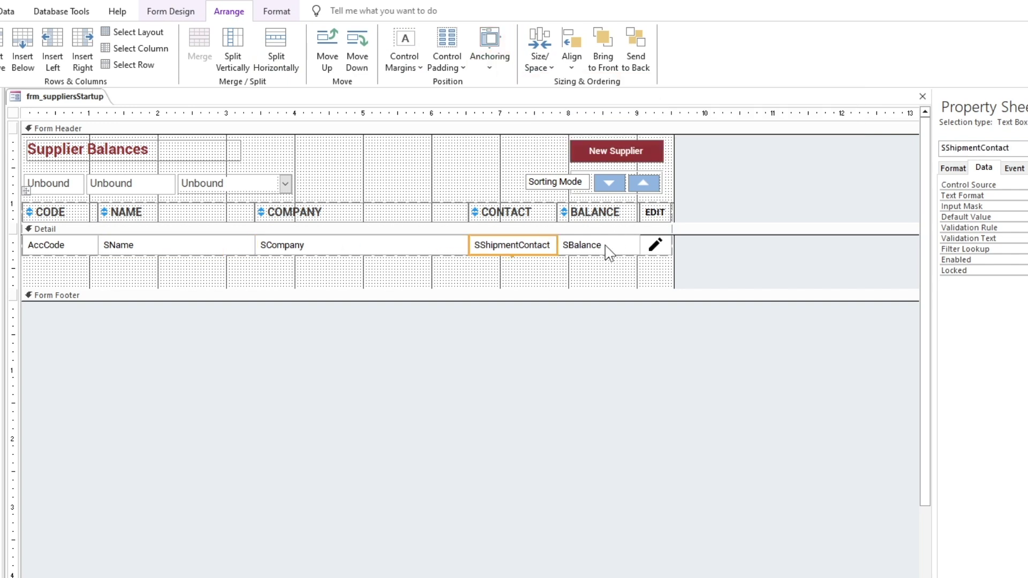
pyautogui.click(608, 246)
pyautogui.click(490, 48)
pyautogui.click(643, 91)
# Shrink the Detail section to fit its single row.
pyautogui.click(457, 291)
pyautogui.moveTo(456, 289); pyautogui.dragTo(458, 210)
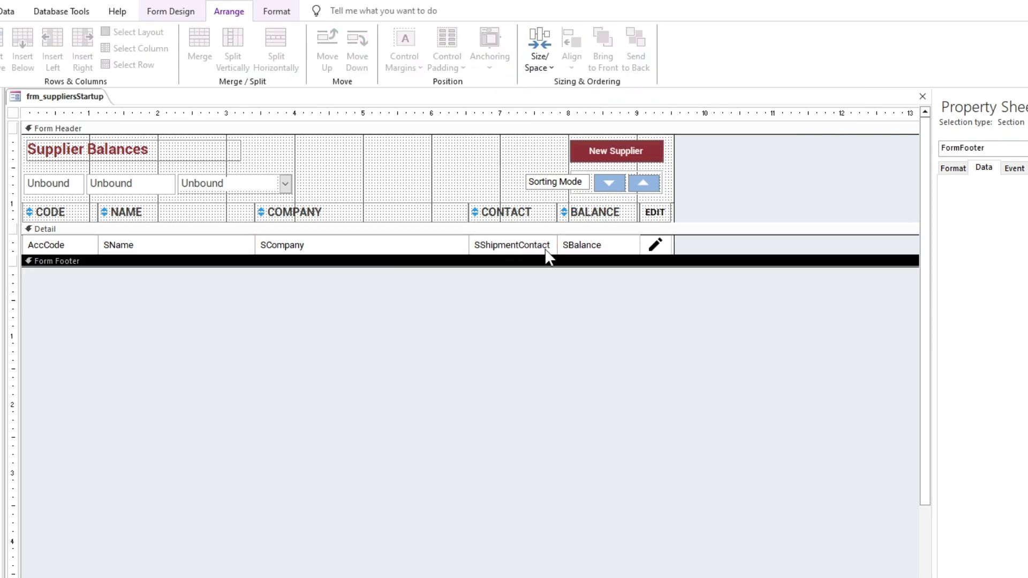
pyautogui.click(393, 187)
# Set the SBalance text box to Enabled Yes and Locked No.
pyautogui.click(595, 245)
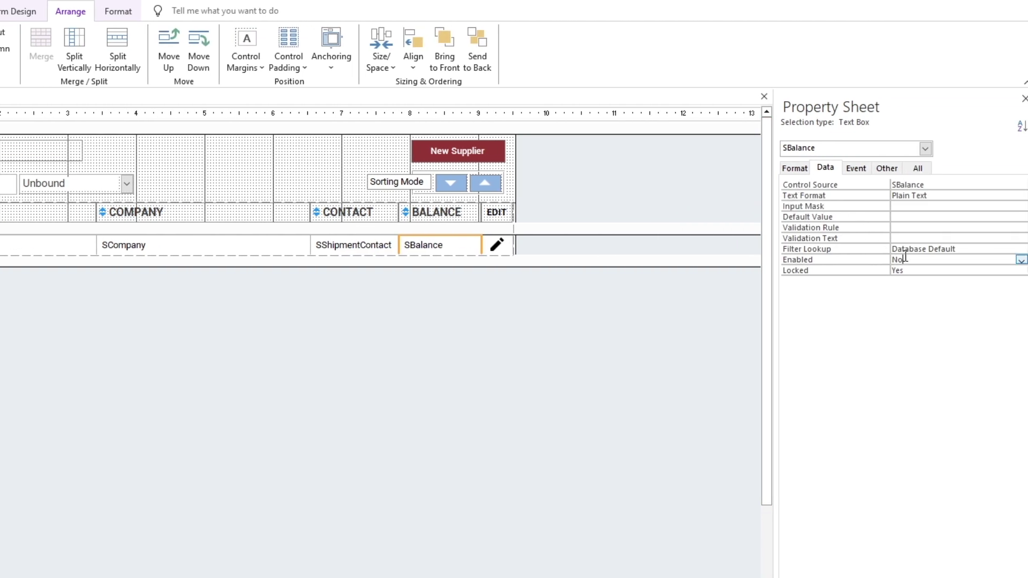
pyautogui.click(1022, 259)
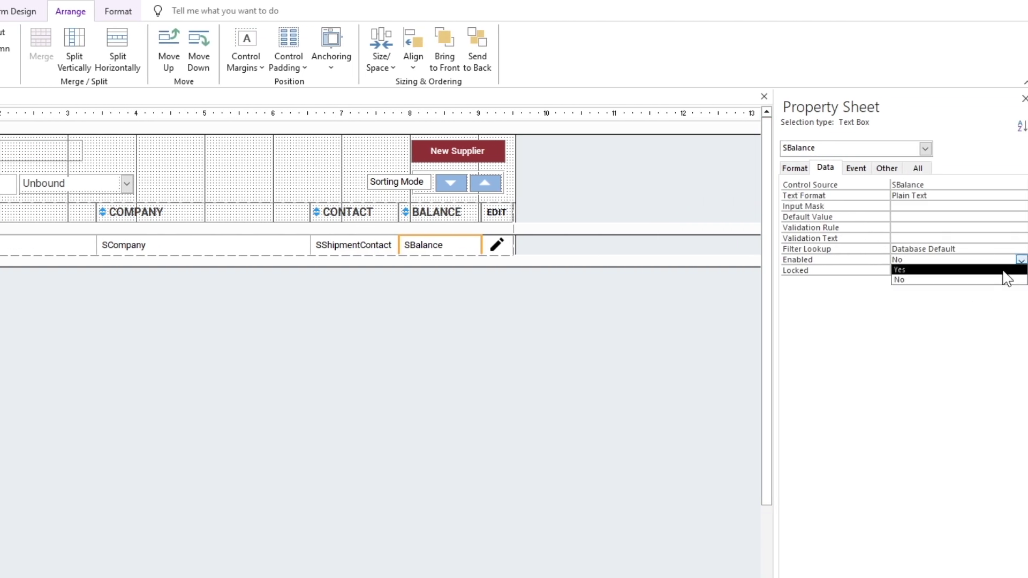
pyautogui.click(1007, 269)
pyautogui.click(1021, 271)
pyautogui.click(995, 290)
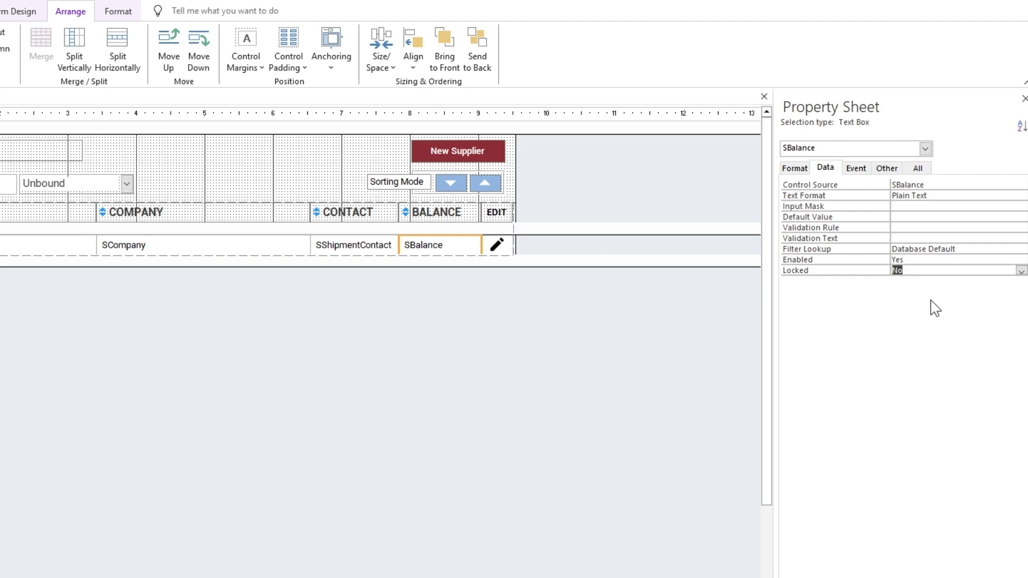
# Make the Form Footer taller and bring up frm_customersStartup's shortcut menu.
pyautogui.click(475, 275)
pyautogui.moveTo(473, 268); pyautogui.dragTo(472, 303)
pyautogui.moveTo(652, 303); pyautogui.dragTo(652, 303)
pyautogui.click(40, 339)
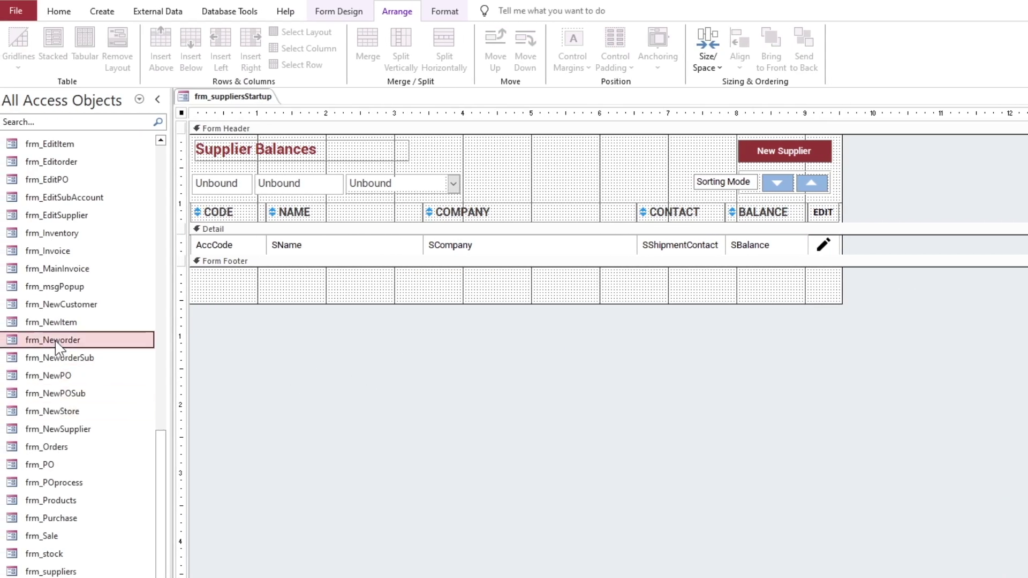
pyautogui.scroll(3, 40, 339)
pyautogui.rightClick(80, 280)
# Copy the Total label and total box from frm_customersStartup into frm_suppliersStartup's footer.
pyautogui.click(144, 331)
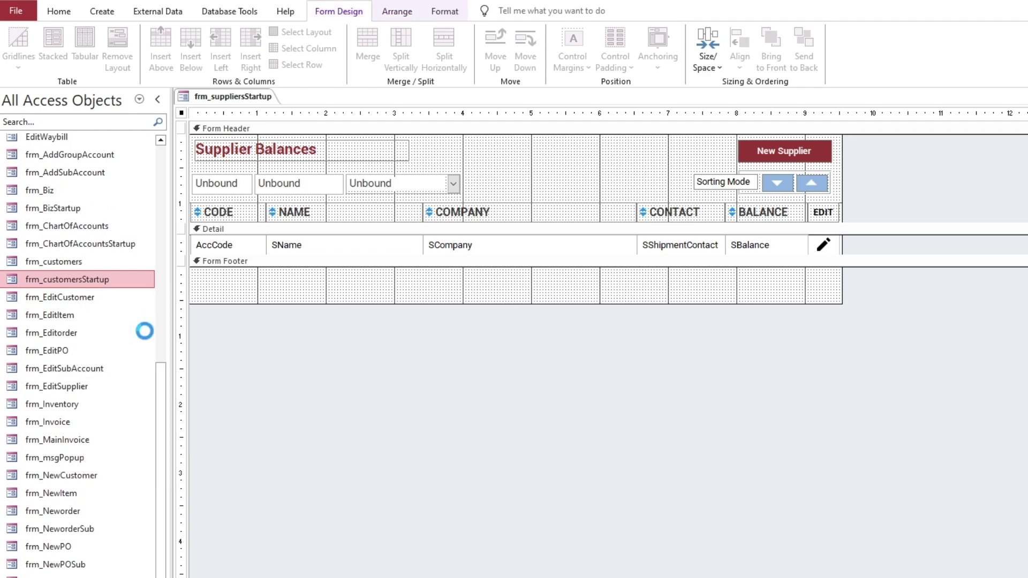
pyautogui.moveTo(764, 319); pyautogui.dragTo(687, 283)
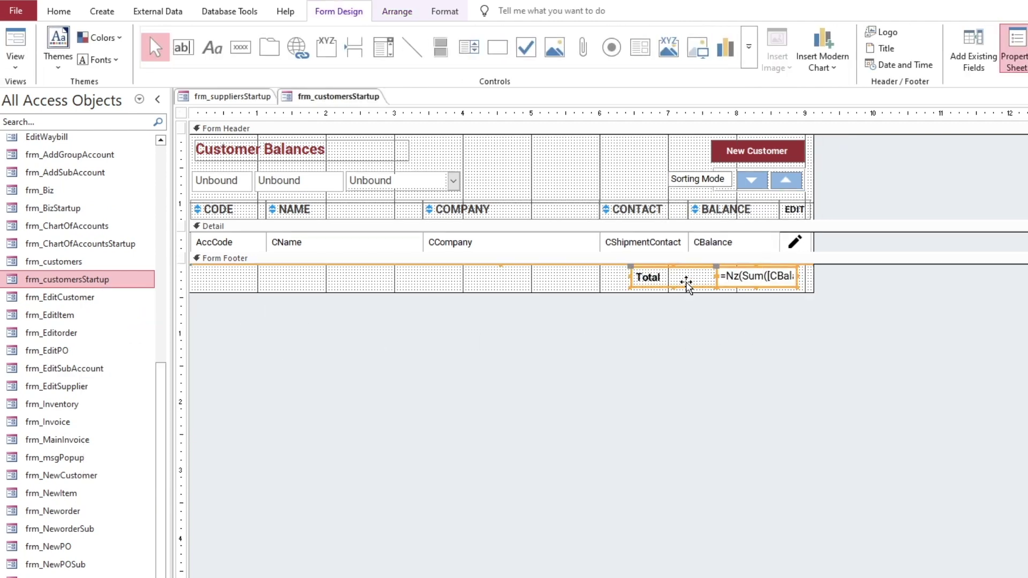
pyautogui.click(236, 96)
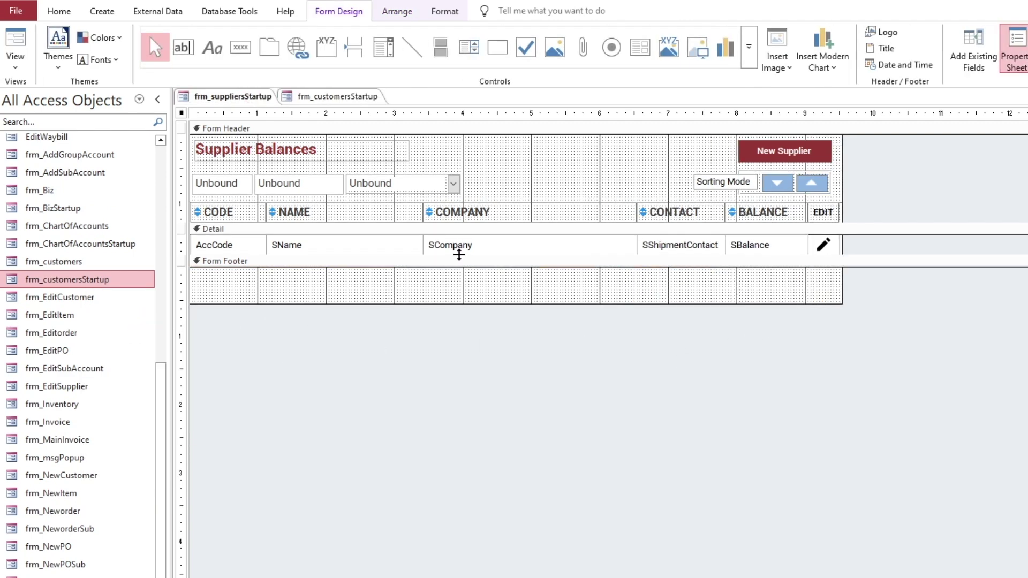
pyautogui.click(500, 282)
pyautogui.hotkey('ctrl', 'v')
# Move the pasted Total label and total box under the BALANCE column.
pyautogui.click(816, 268)
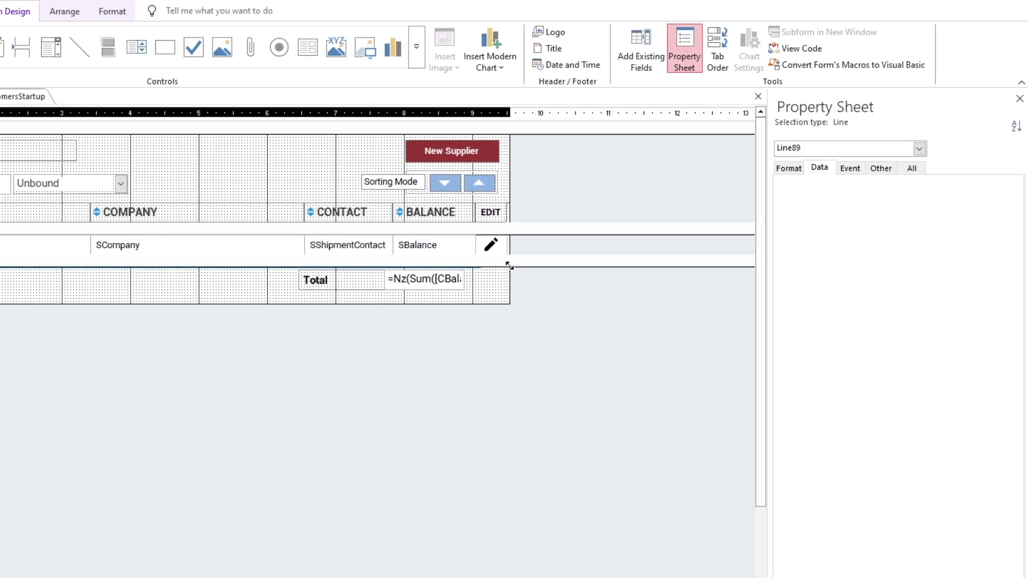
pyautogui.moveTo(472, 294); pyautogui.dragTo(321, 274)
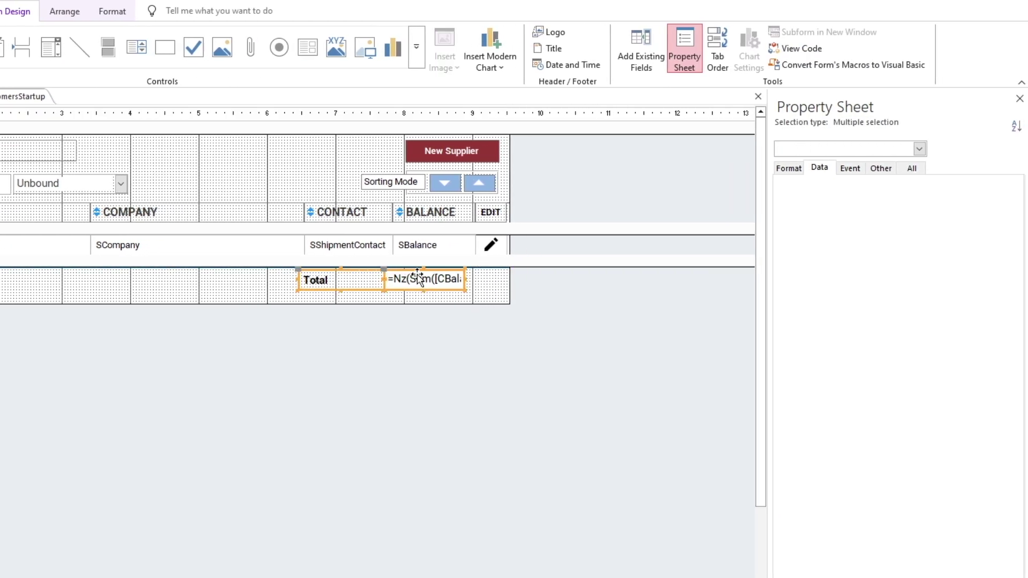
pyautogui.moveTo(415, 280); pyautogui.dragTo(462, 295)
# Make a first attempt at retyping the field name in the footer Total box's expression.
pyautogui.click(467, 304)
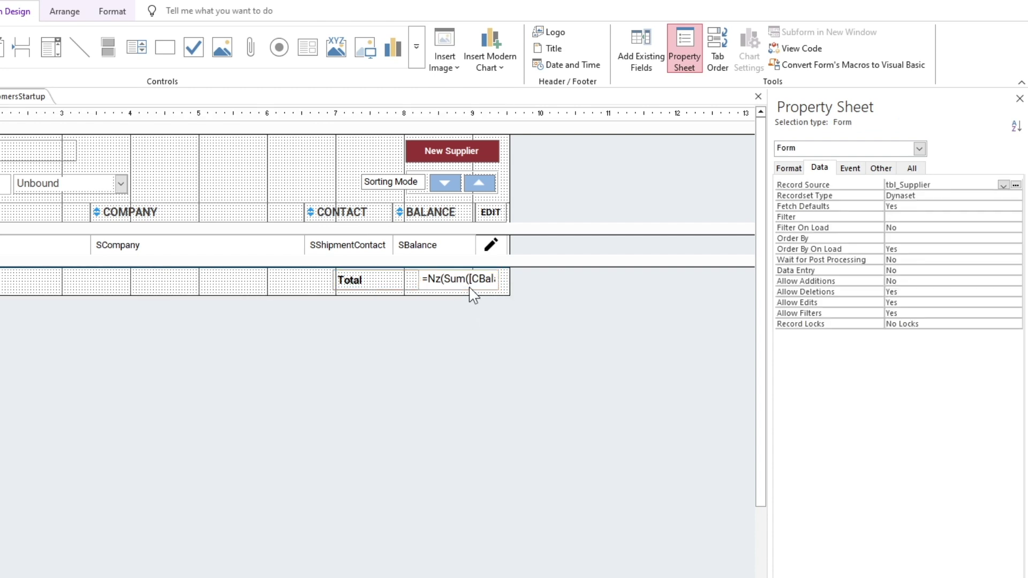
pyautogui.click(470, 286)
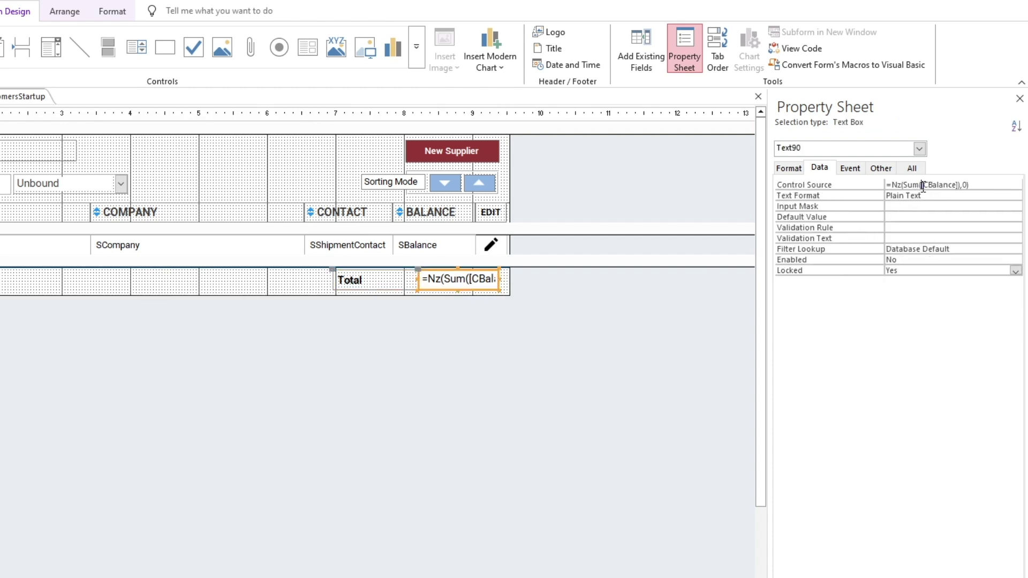
pyautogui.click(1015, 184)
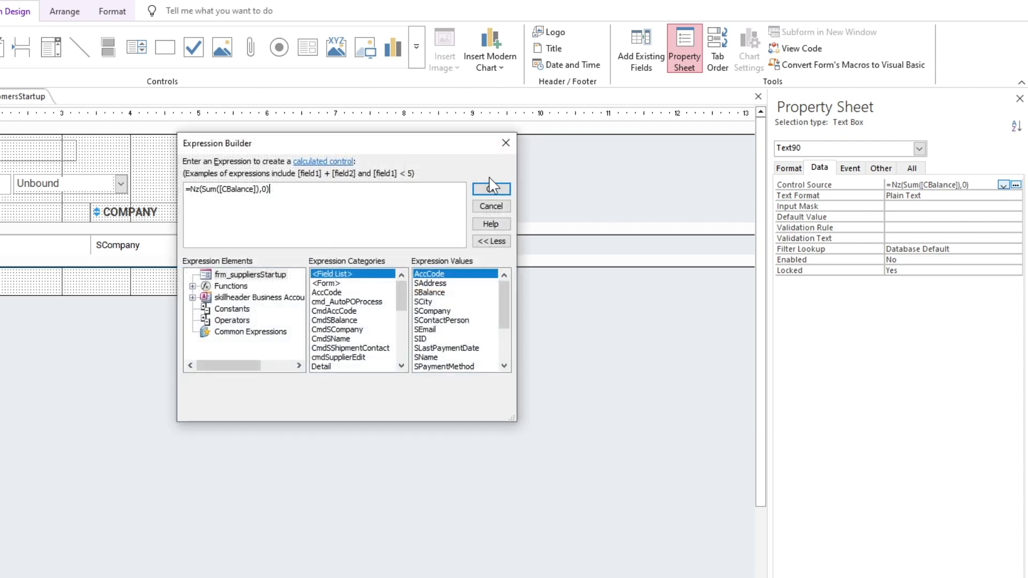
pyautogui.moveTo(387, 146); pyautogui.dragTo(495, 259)
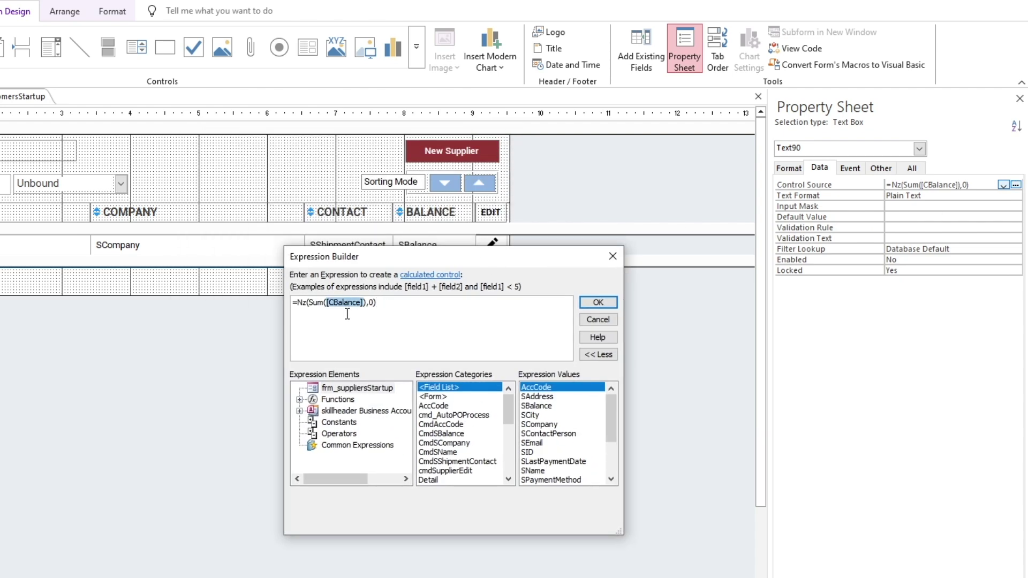
pyautogui.write('sbal')
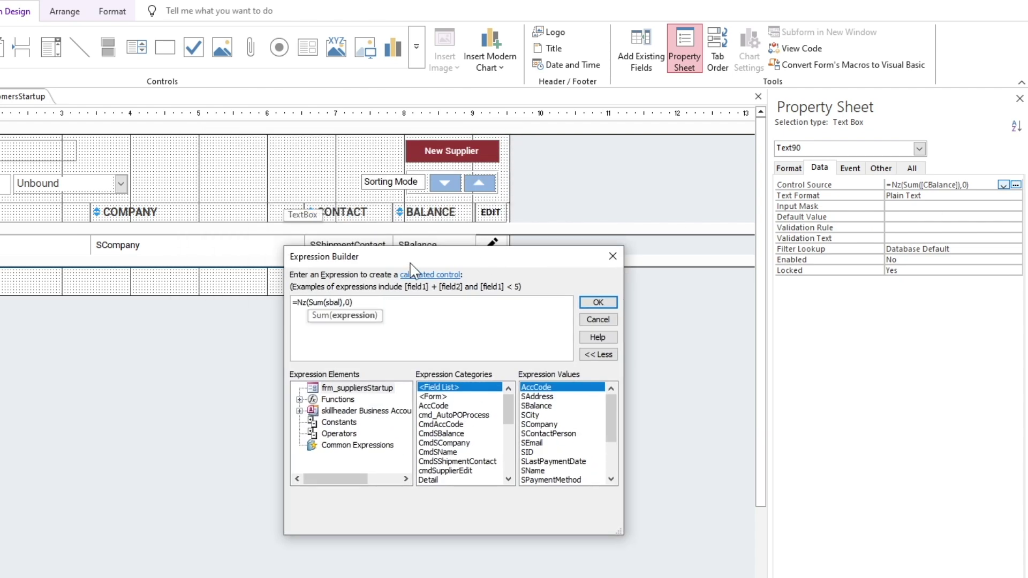
pyautogui.moveTo(412, 257); pyautogui.dragTo(421, 303)
pyautogui.doubleClick(342, 349)
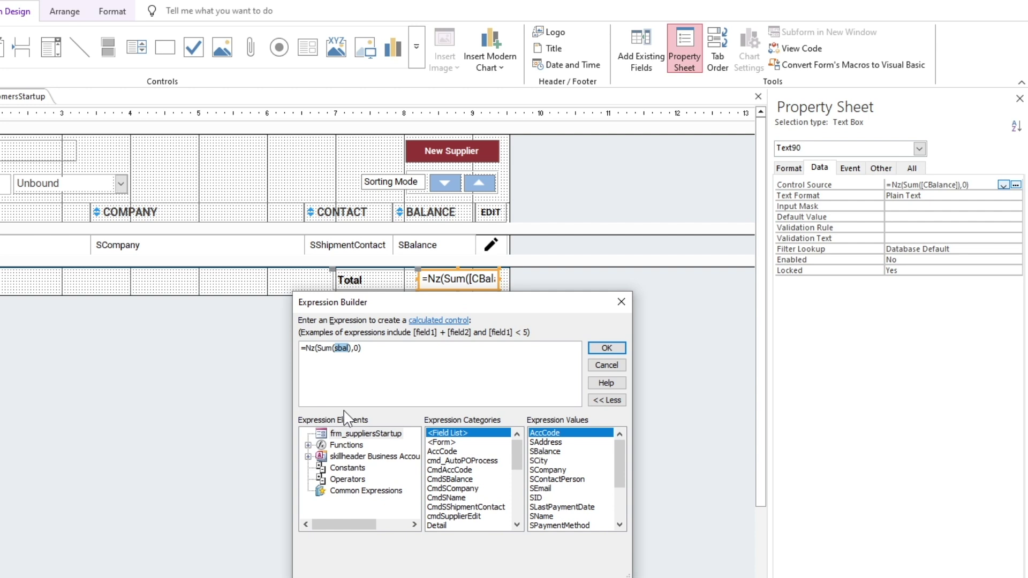
pyautogui.write('sb')
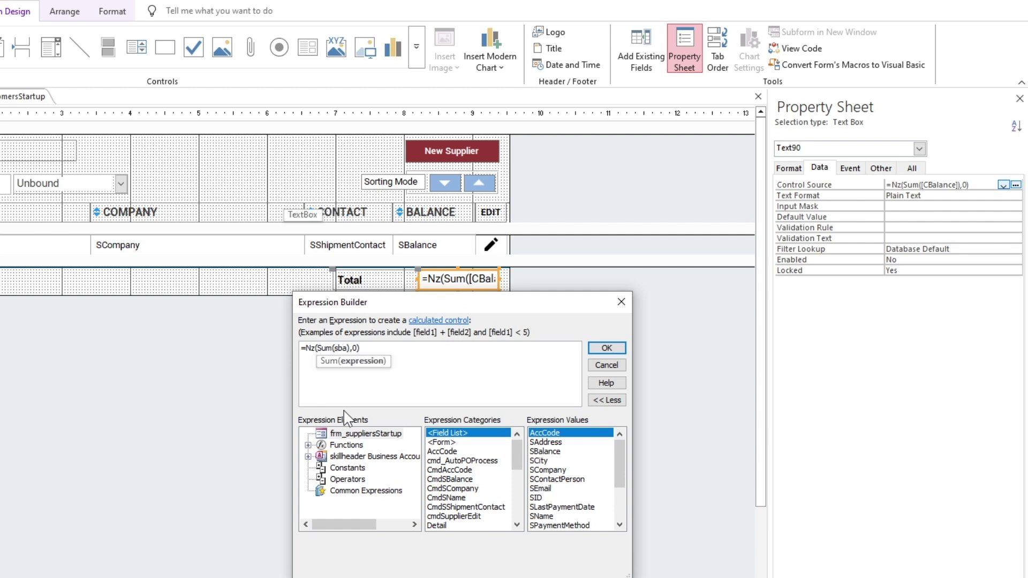
pyautogui.write('sbala')
pyautogui.click(607, 348)
pyautogui.click(482, 347)
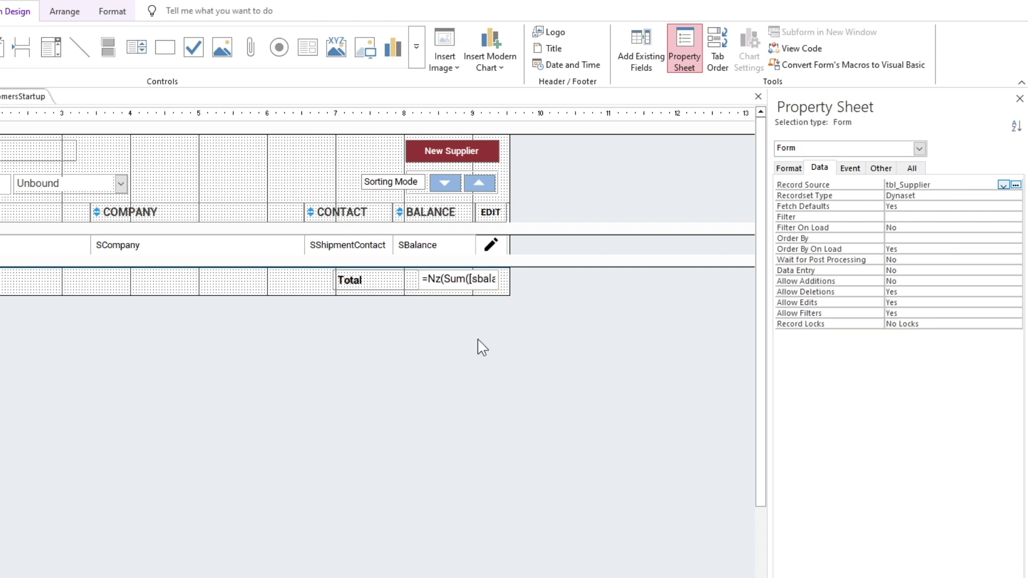
# Check the SBalance text box's field name, then reselect the Total box's data properties.
pyautogui.click(428, 250)
pyautogui.moveTo(428, 244); pyautogui.dragTo(374, 241)
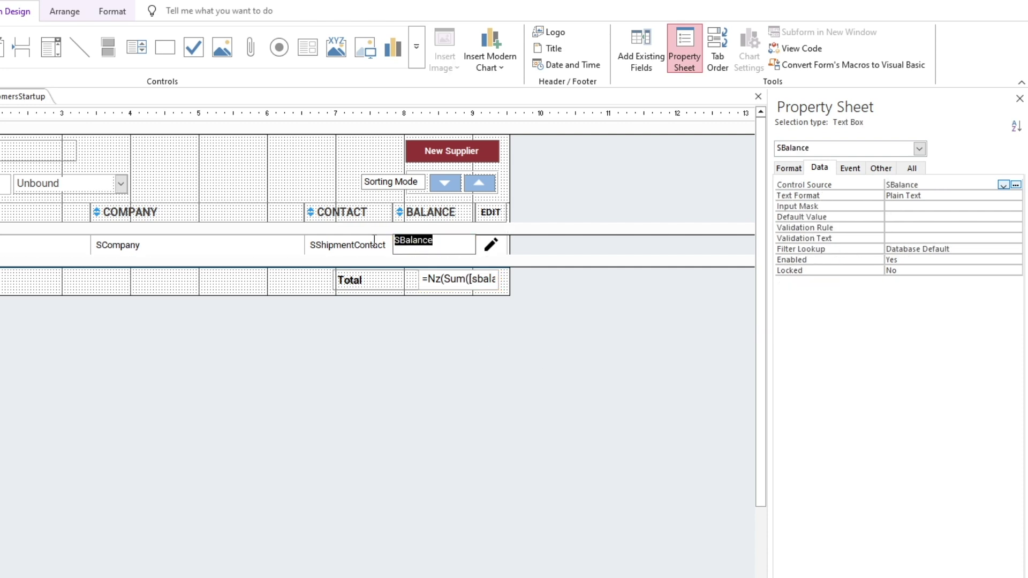
pyautogui.click(881, 168)
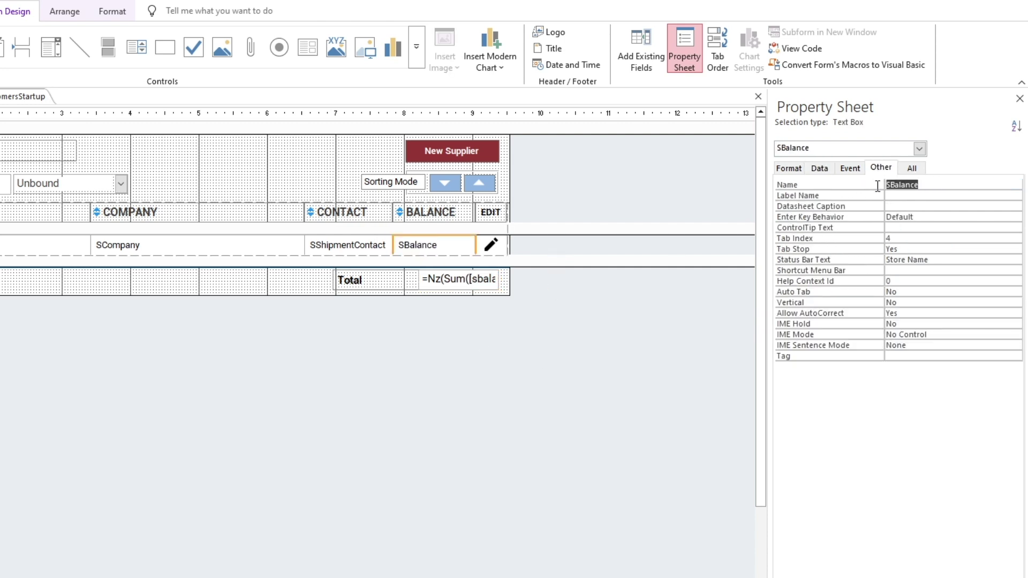
pyautogui.click(450, 282)
pyautogui.click(820, 168)
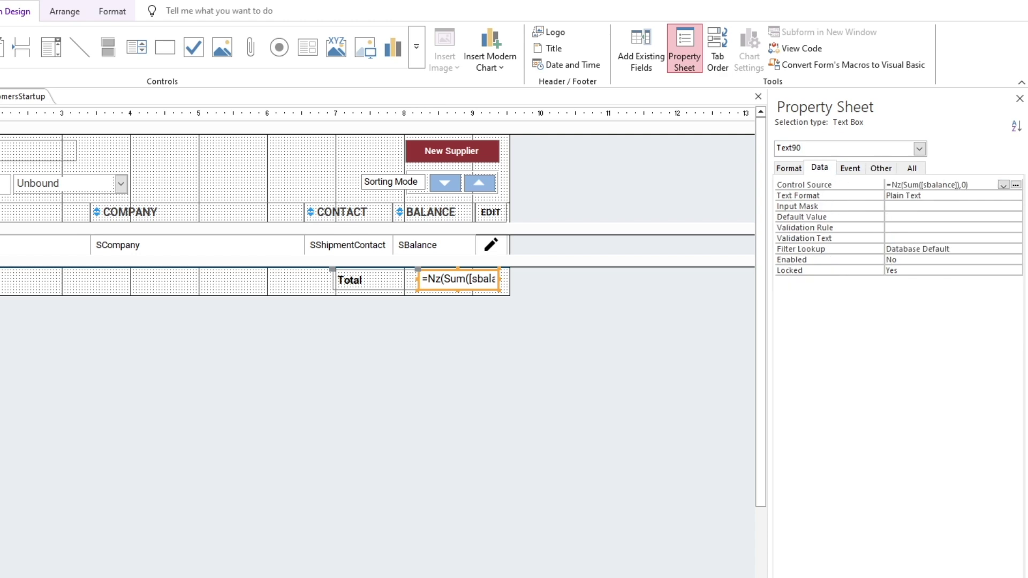
# Replace the field inside Sum with [SBalance] from the form's field list, giving =Nz(Sum([SBalance]),0).
pyautogui.click(1016, 185)
pyautogui.press('BackSpace')
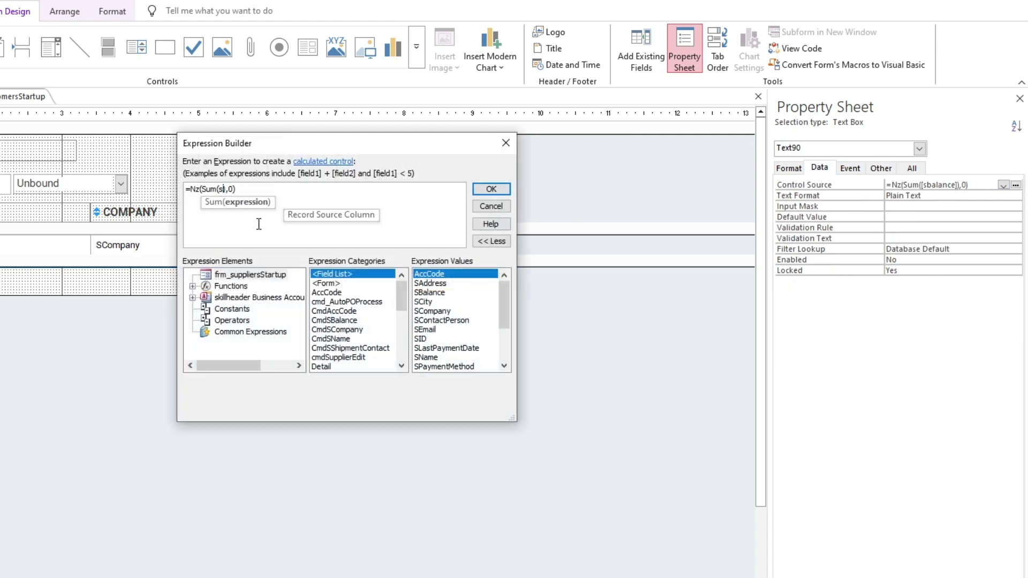
pyautogui.write('sbala')
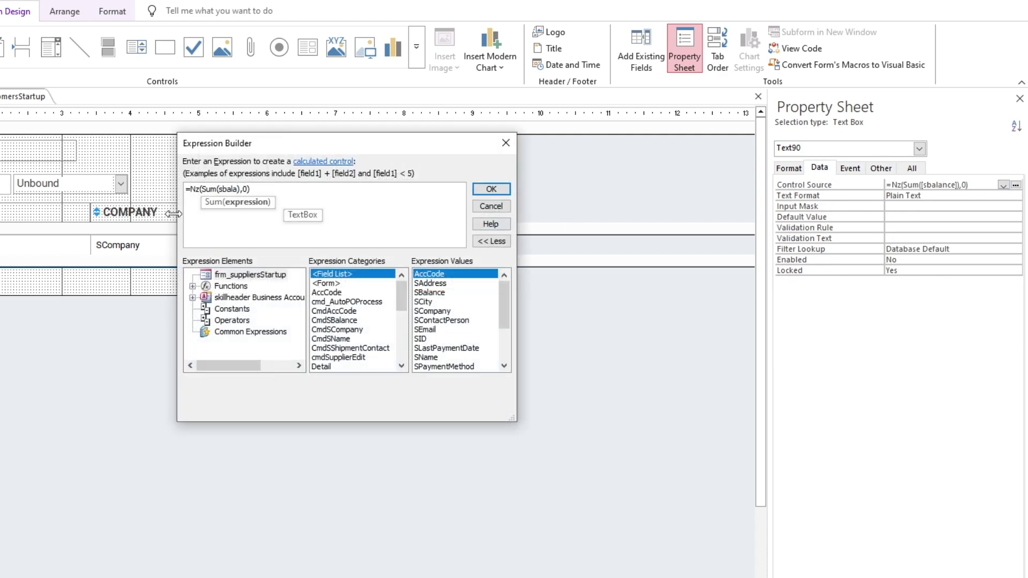
pyautogui.click(239, 276)
pyautogui.moveTo(508, 414); pyautogui.dragTo(692, 532)
pyautogui.click(420, 317)
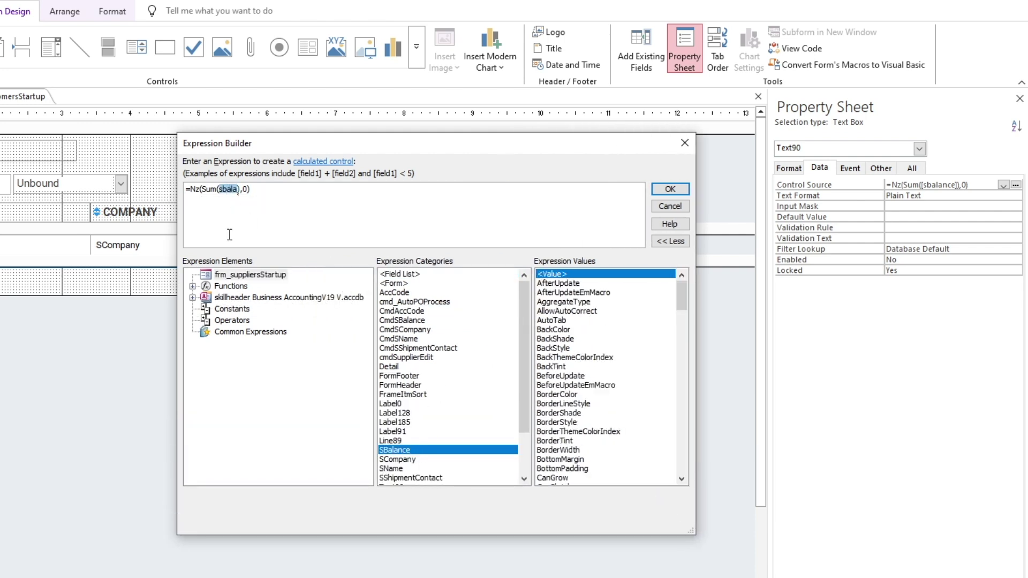
pyautogui.doubleClick(410, 453)
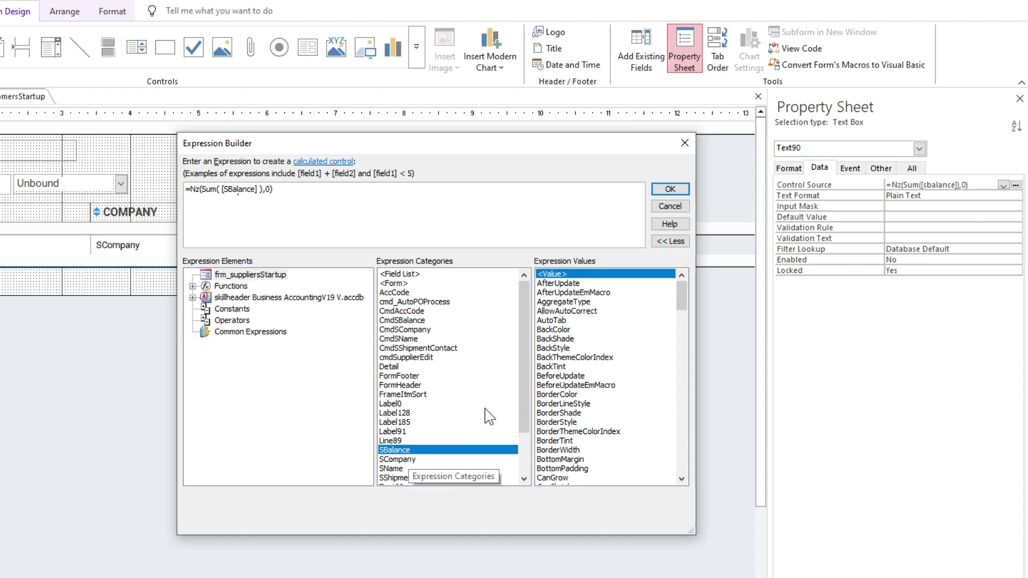
pyautogui.click(670, 189)
pyautogui.click(285, 194)
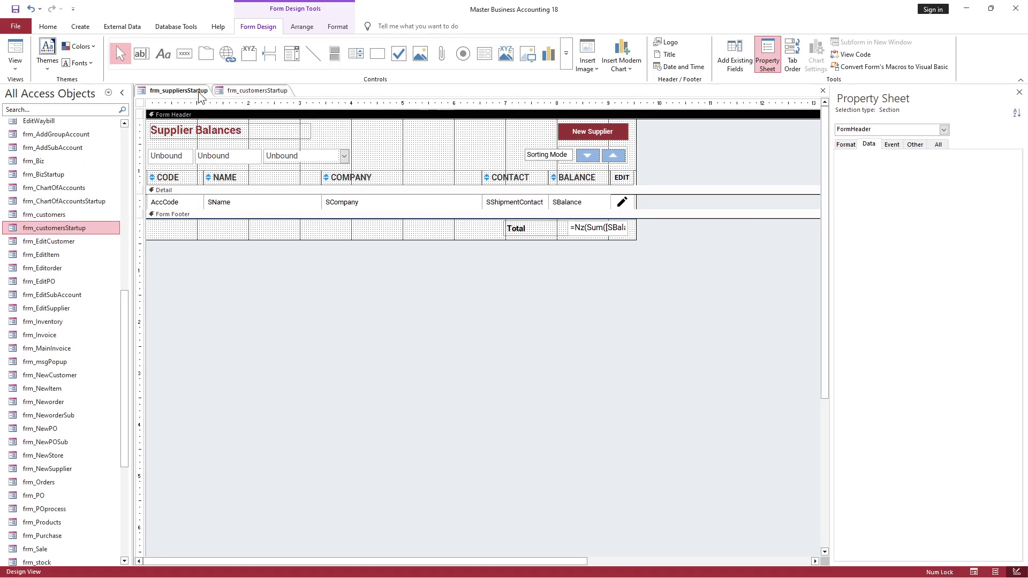
# Close the suppliers and customers startup form tabs.
pyautogui.rightClick(199, 94)
pyautogui.click(214, 109)
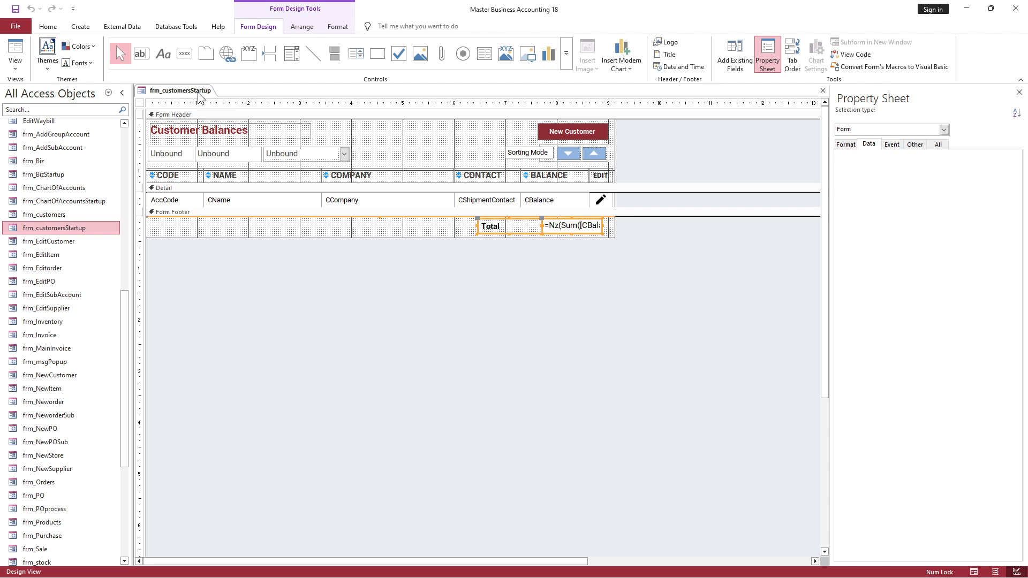
pyautogui.rightClick(202, 94)
pyautogui.click(227, 111)
# Open frm_BizStartup in Design View on its empty Suppliers page.
pyautogui.scroll(3, 42, 252)
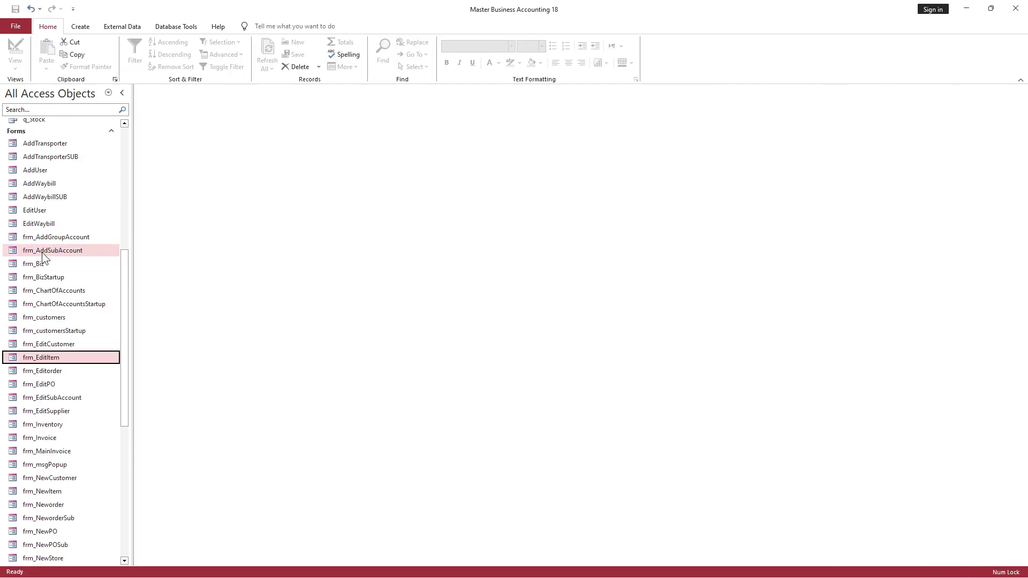
pyautogui.rightClick(52, 279)
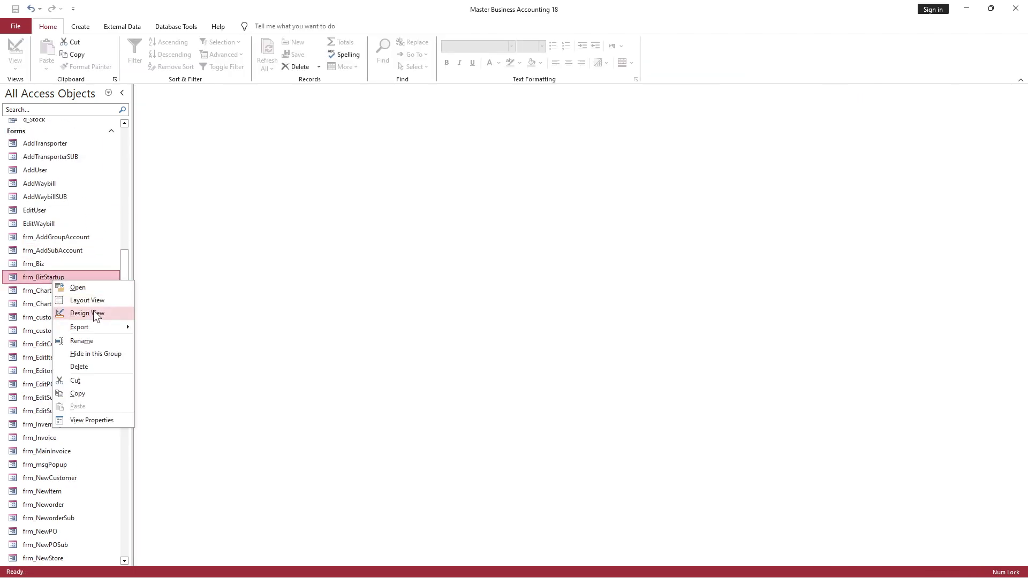
pyautogui.click(86, 313)
pyautogui.click(403, 167)
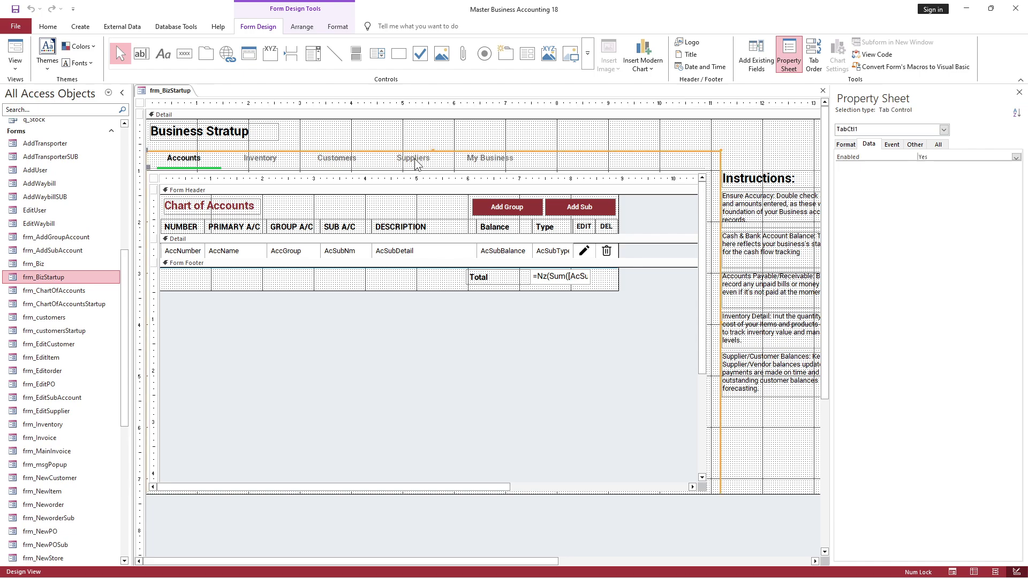
pyautogui.scroll(-6, 54, 300)
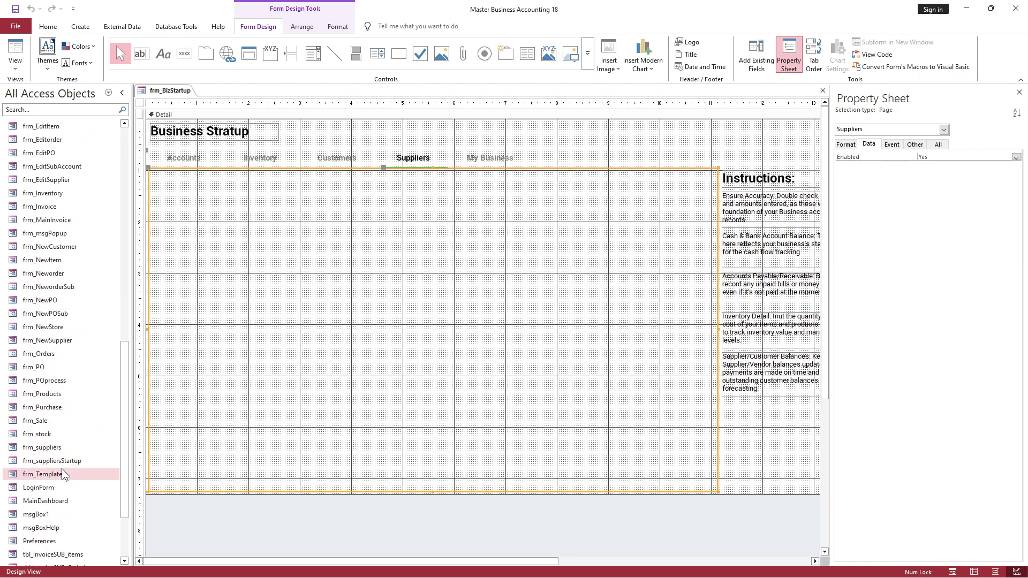
# Add frm_suppliersStartup as a subform on the Suppliers page, placed top-left and enlarged to fill it.
pyautogui.moveTo(53, 460); pyautogui.dragTo(203, 389)
pyautogui.moveTo(199, 216); pyautogui.dragTo(200, 216)
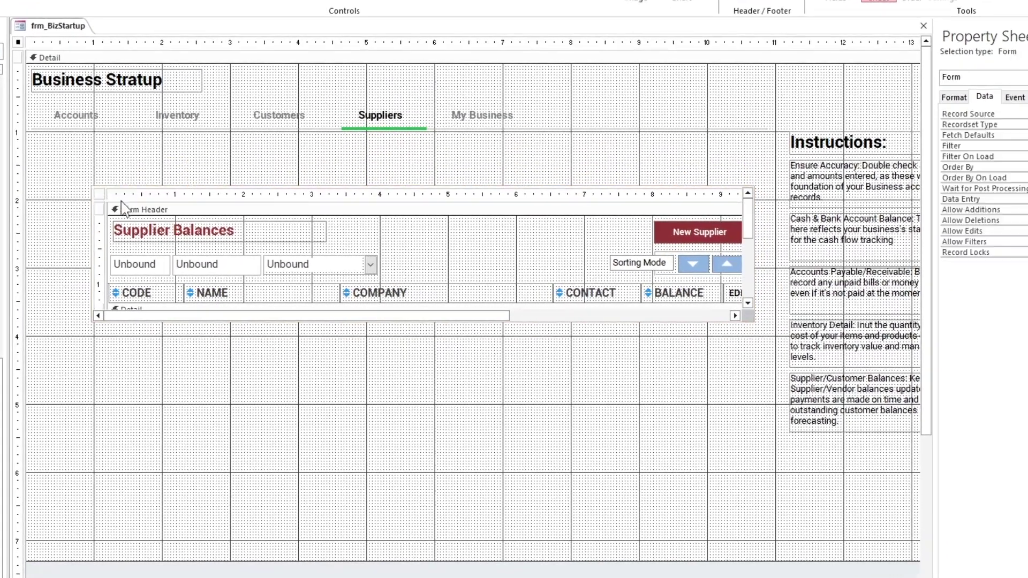
pyautogui.click(124, 207)
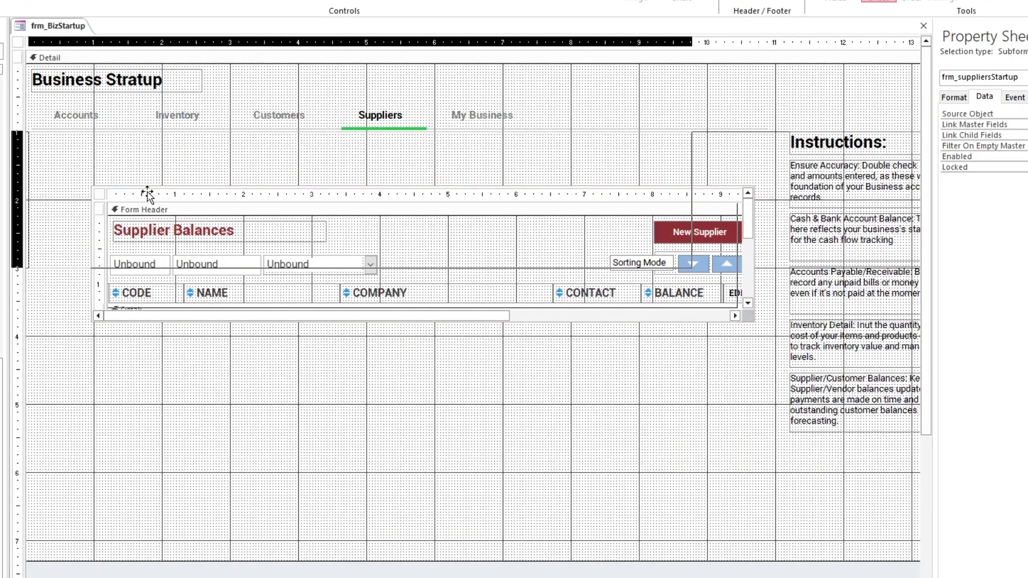
pyautogui.moveTo(147, 195); pyautogui.dragTo(81, 142)
pyautogui.moveTo(363, 269); pyautogui.dragTo(351, 557)
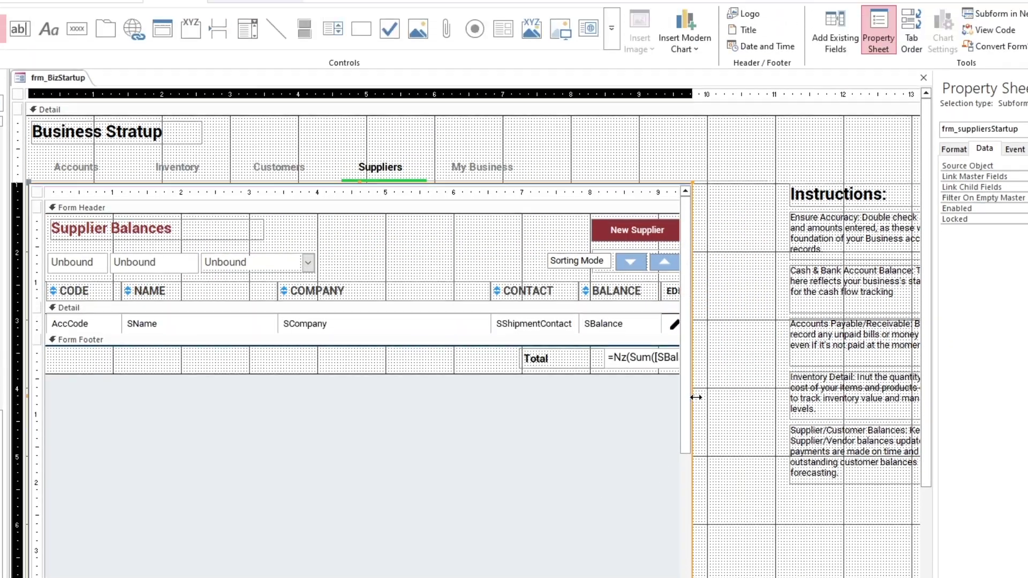
pyautogui.moveTo(694, 345); pyautogui.dragTo(783, 346)
pyautogui.moveTo(784, 417); pyautogui.dragTo(783, 416)
# Give the subform a transparent shape outline and Stretch Across Top anchoring.
pyautogui.click(281, 11)
pyautogui.click(478, 49)
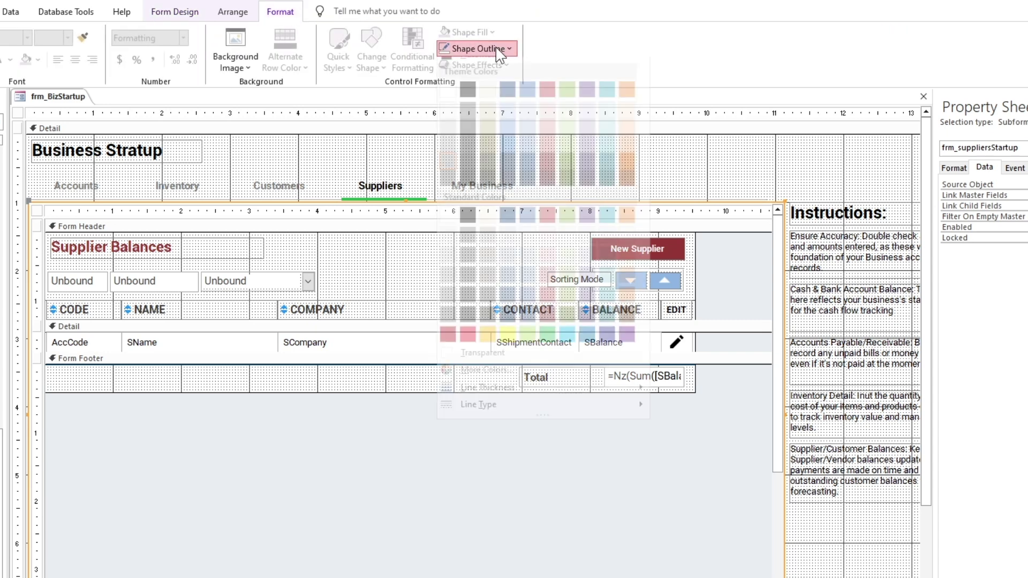
pyautogui.click(518, 365)
pyautogui.click(232, 11)
pyautogui.click(493, 58)
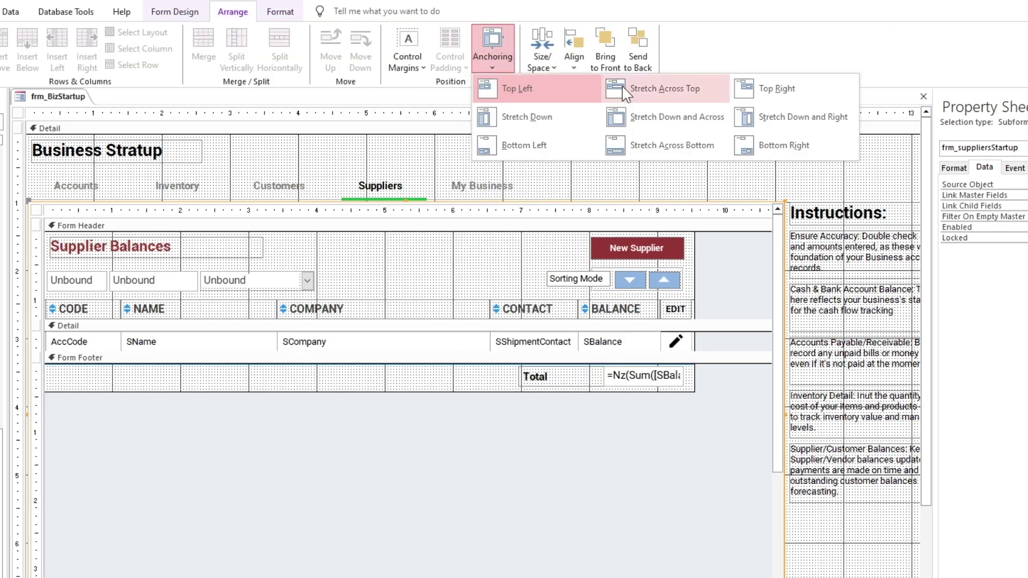
pyautogui.click(622, 86)
pyautogui.click(185, 352)
pyautogui.click(492, 58)
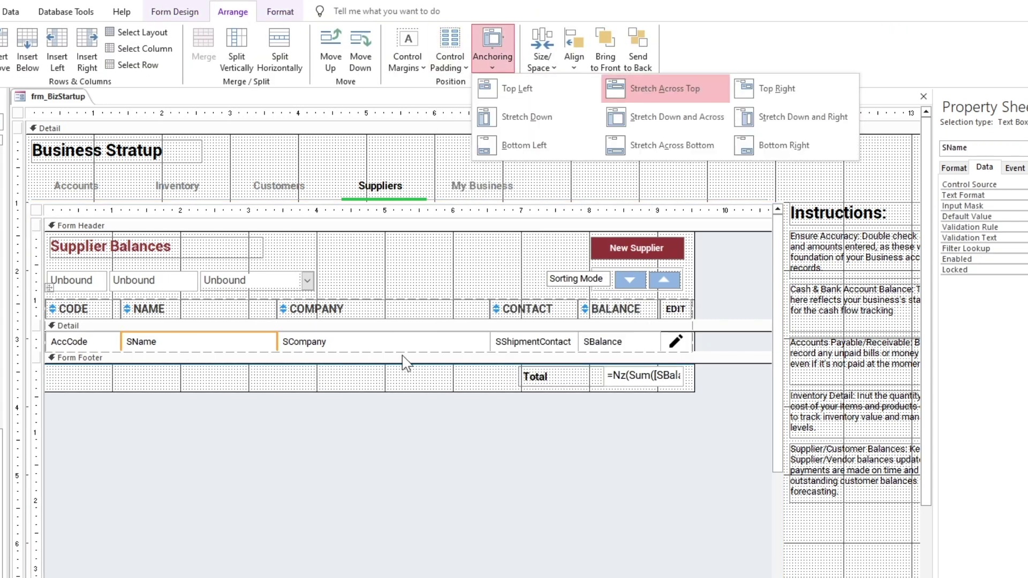
pyautogui.click(452, 343)
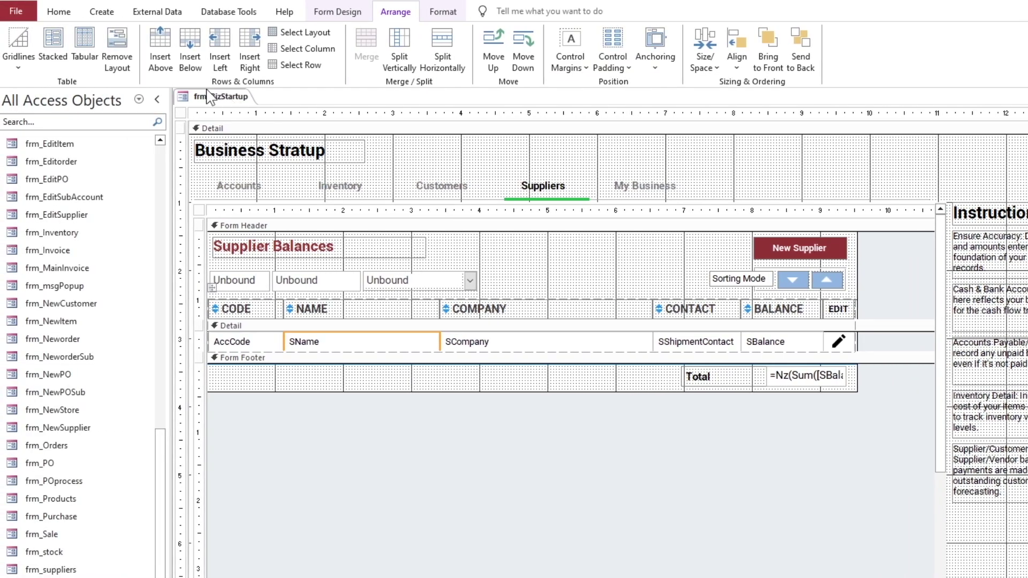
# Run the form and enter a balance of 3500 for the first supplier on the Suppliers page.
pyautogui.click(54, 15)
pyautogui.click(17, 45)
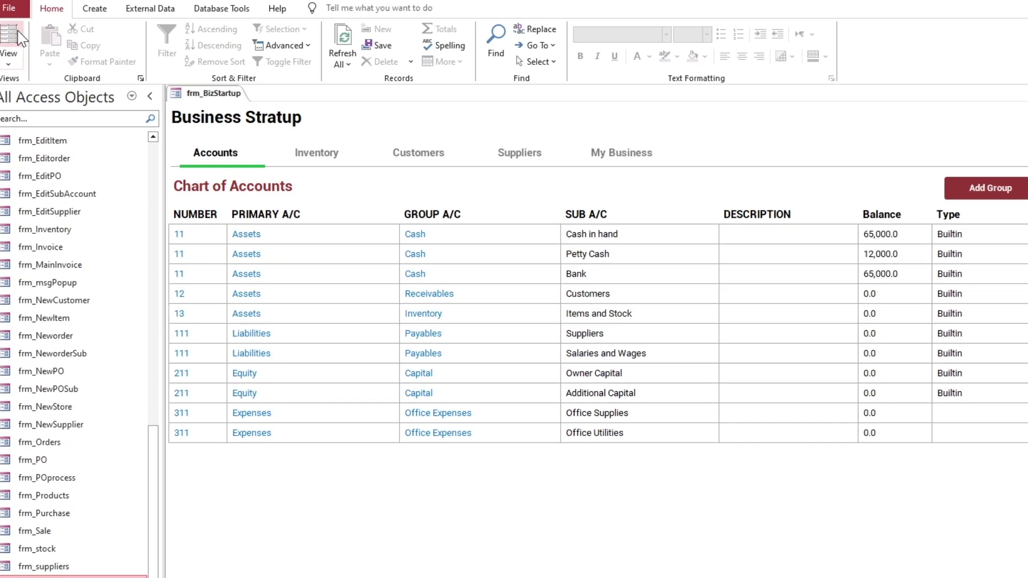
pyautogui.click(315, 113)
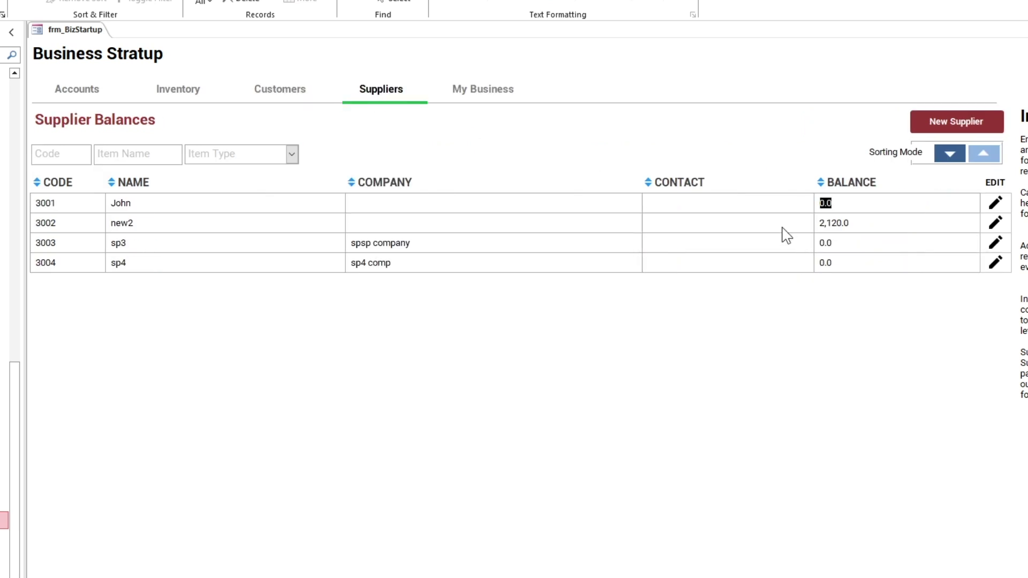
pyautogui.write('3500')
pyautogui.press('Tab')
pyautogui.press('Tab')
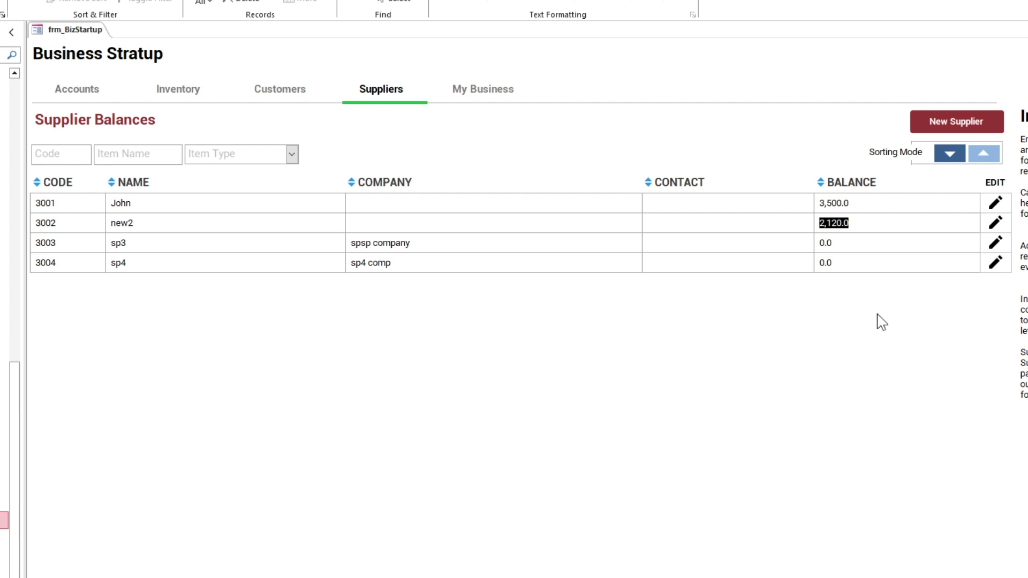
pyautogui.click(850, 203)
pyautogui.scroll(-2, 854, 203)
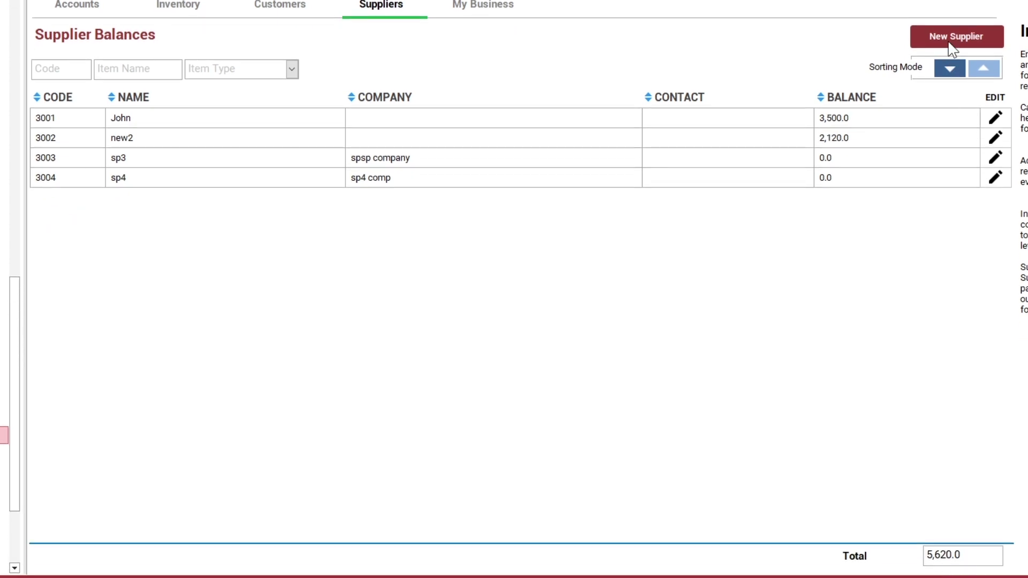
# Open and close the new supplier form and the first supplier's details form.
pyautogui.click(951, 44)
pyautogui.click(702, 94)
pyautogui.click(996, 268)
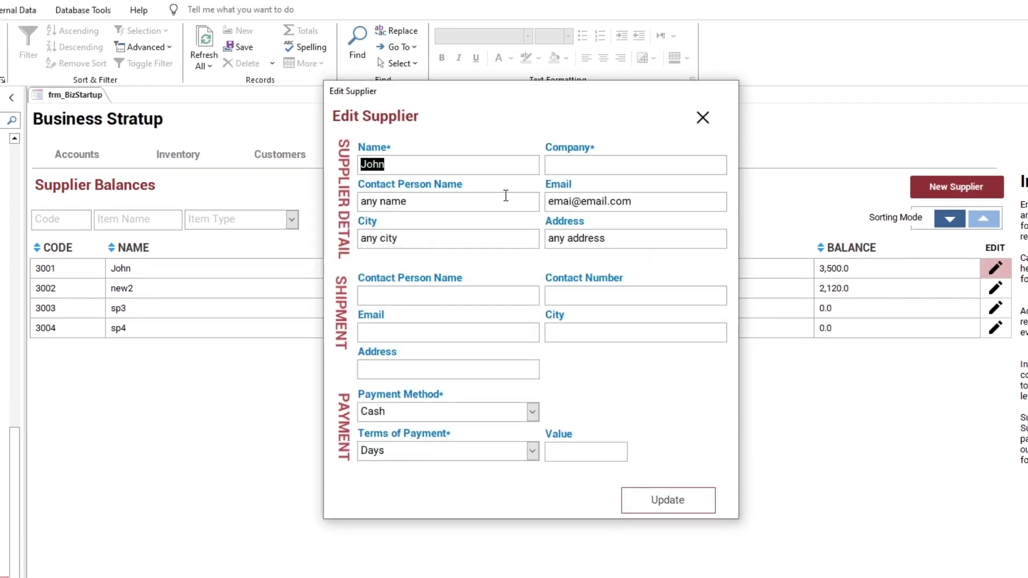
pyautogui.click(703, 117)
# Browse the My Business, Suppliers, Customers, Accounts and Inventory pages, ending on the empty Inventory page.
pyautogui.click(476, 159)
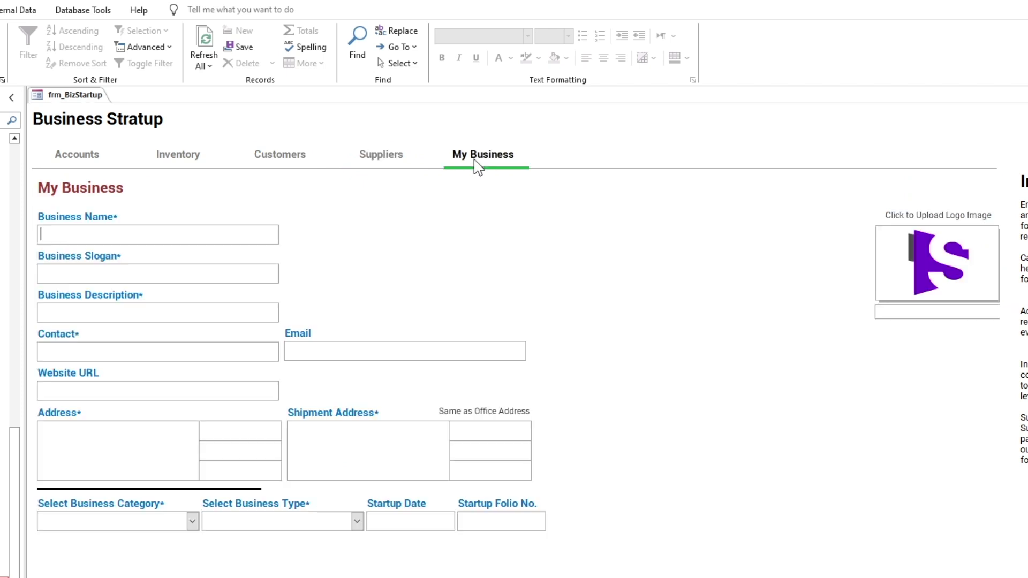
pyautogui.click(377, 159)
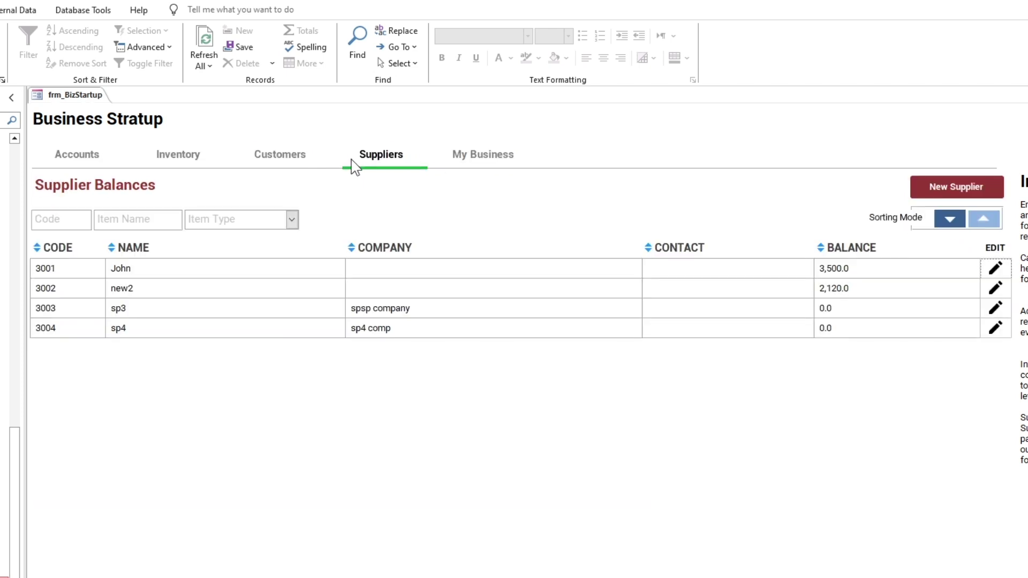
pyautogui.click(289, 163)
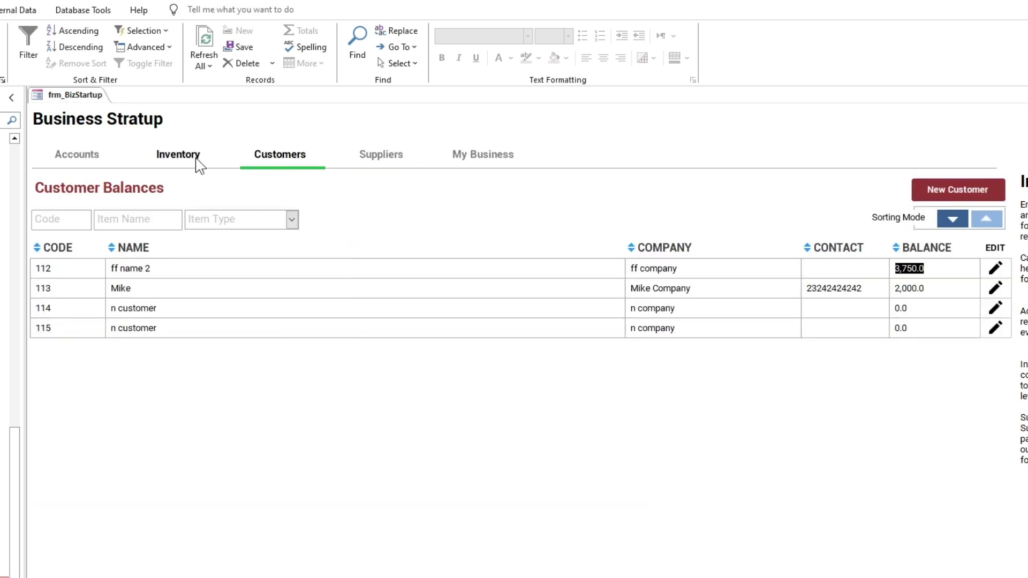
pyautogui.click(177, 161)
pyautogui.click(84, 162)
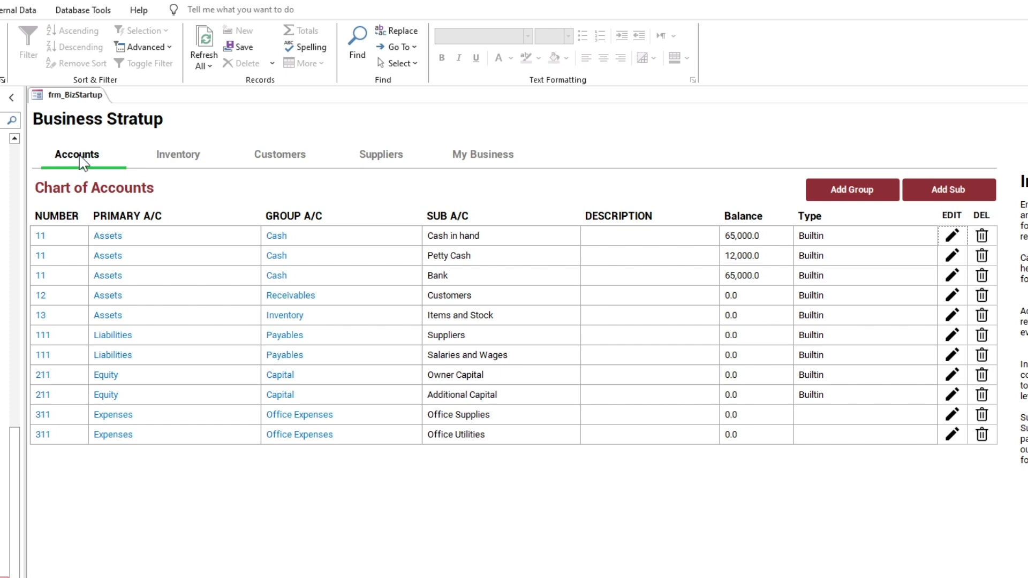
pyautogui.click(179, 163)
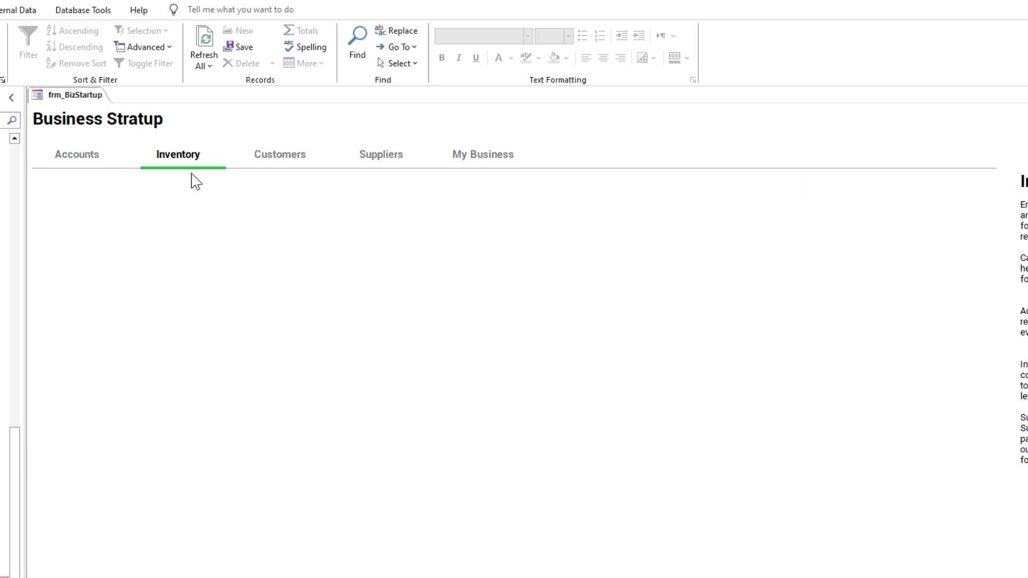
# Close the Business Startup form, then open and close frm_Products.
pyautogui.rightClick(87, 97)
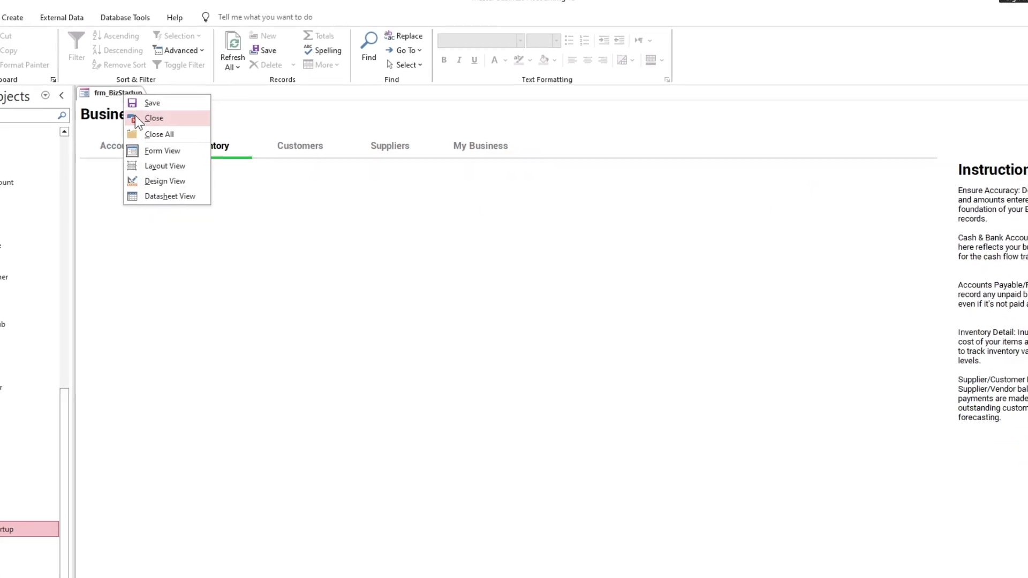
pyautogui.click(110, 122)
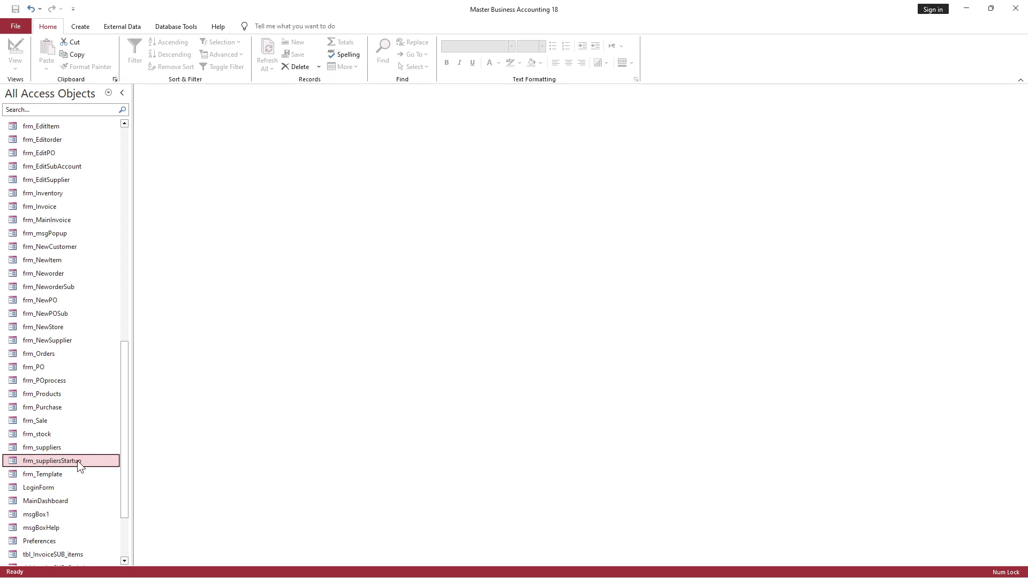
pyautogui.scroll(-2, 78, 461)
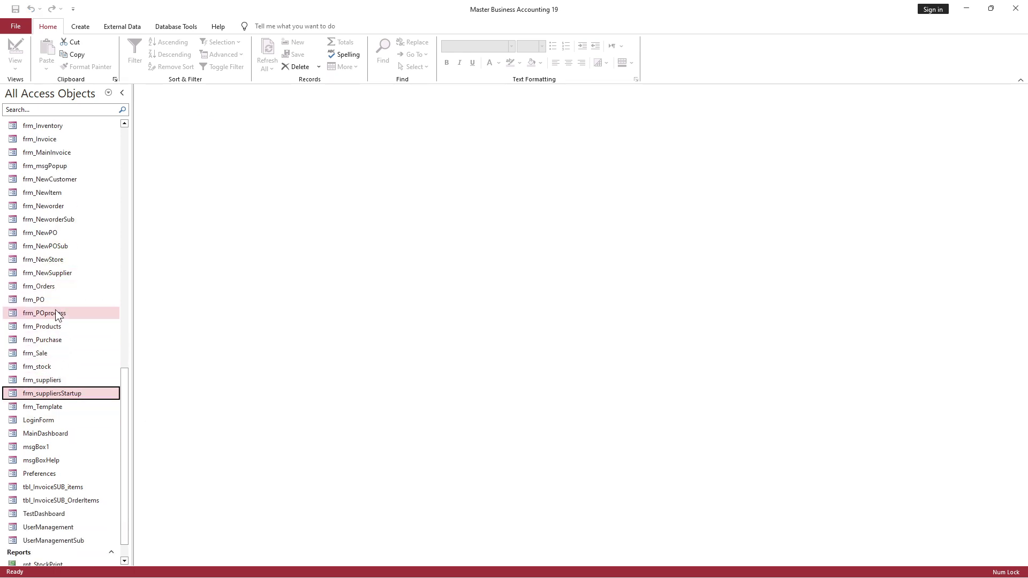
pyautogui.click(29, 328)
pyautogui.doubleClick(48, 326)
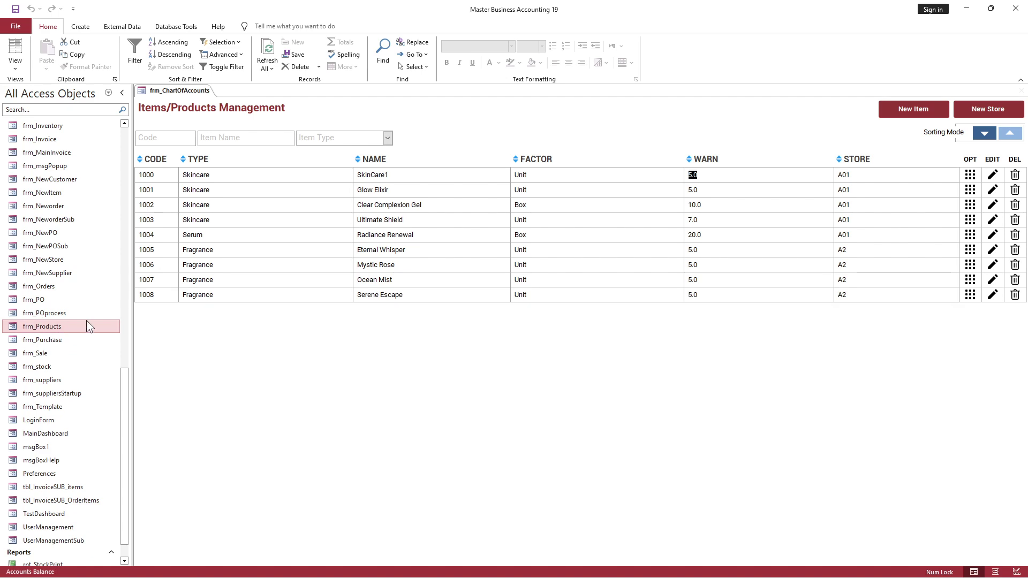
pyautogui.rightClick(197, 95)
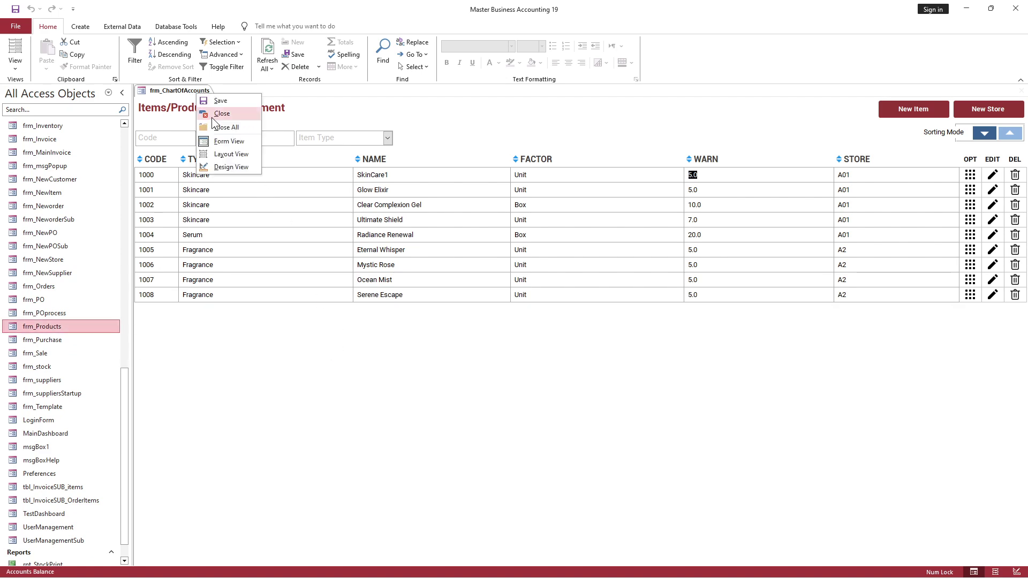
pyautogui.click(214, 114)
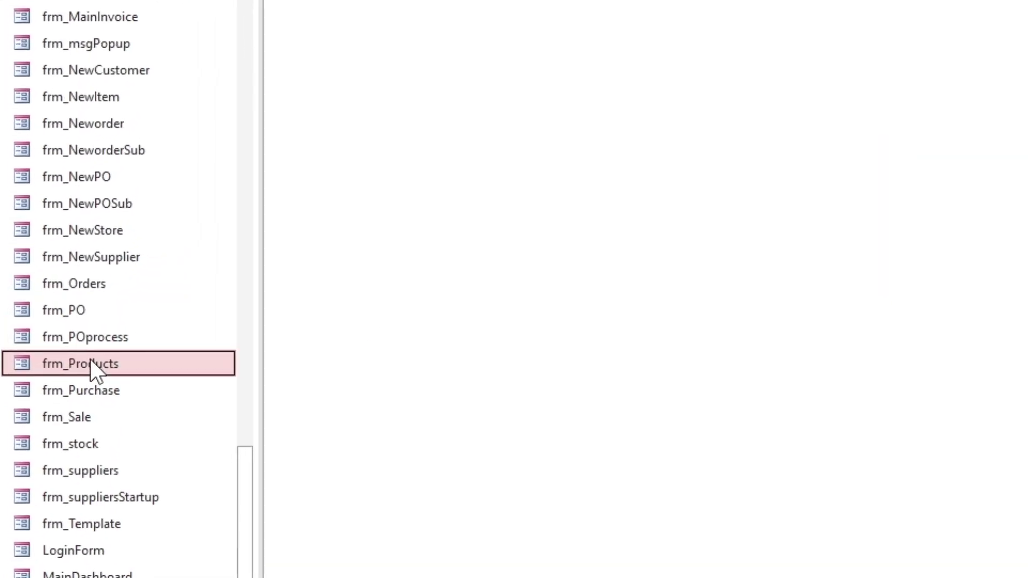
# Copy and paste frm_Products as a new form named frm_InventoryStartup.
pyautogui.rightClick(47, 324)
pyautogui.press('Escape')
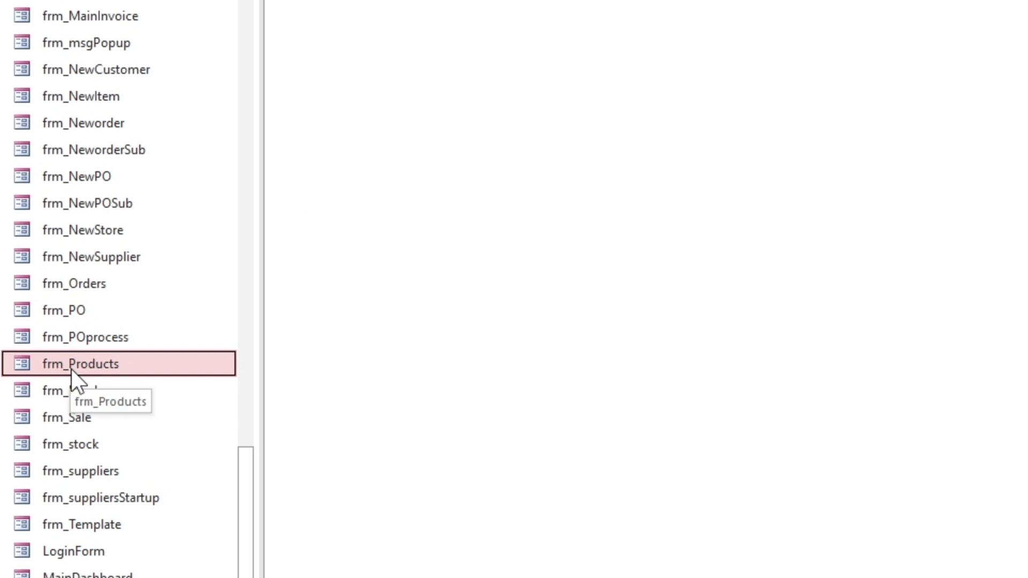
pyautogui.hotkey('ctrl', 'c')
pyautogui.hotkey('ctrl', 'v')
pyautogui.click(474, 225)
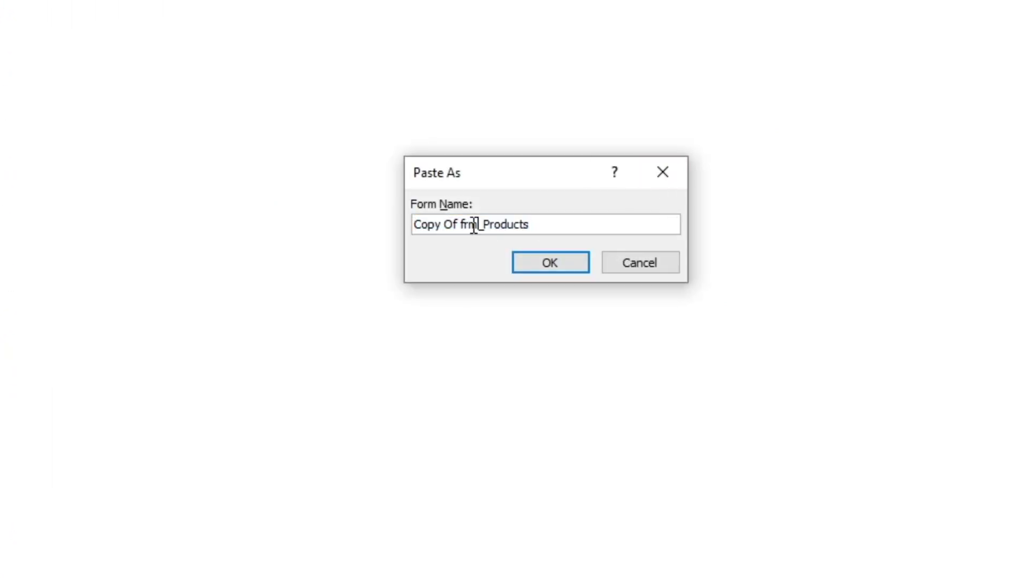
pyautogui.moveTo(460, 224); pyautogui.dragTo(204, 274)
pyautogui.press('Delete')
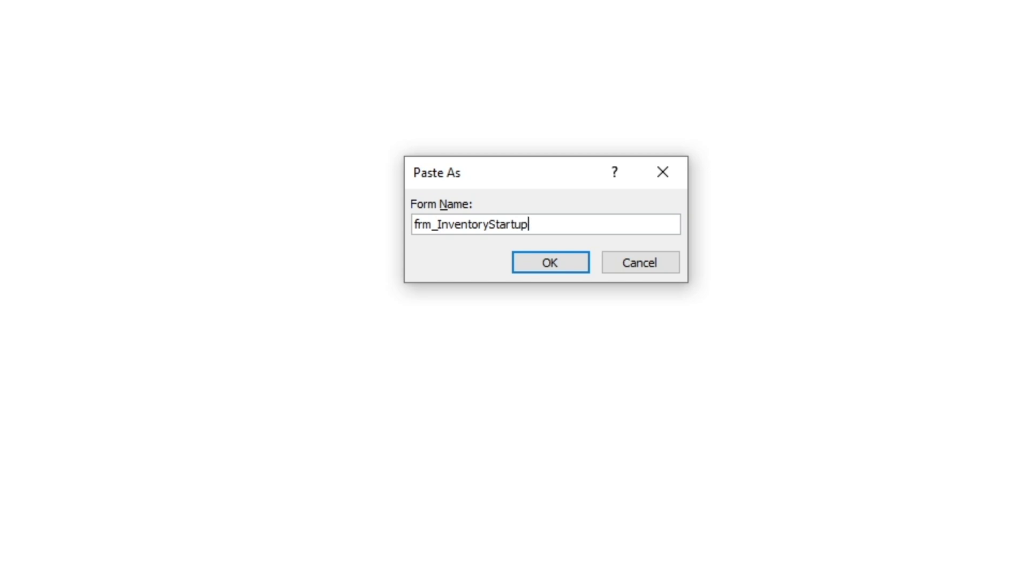
pyautogui.click(553, 263)
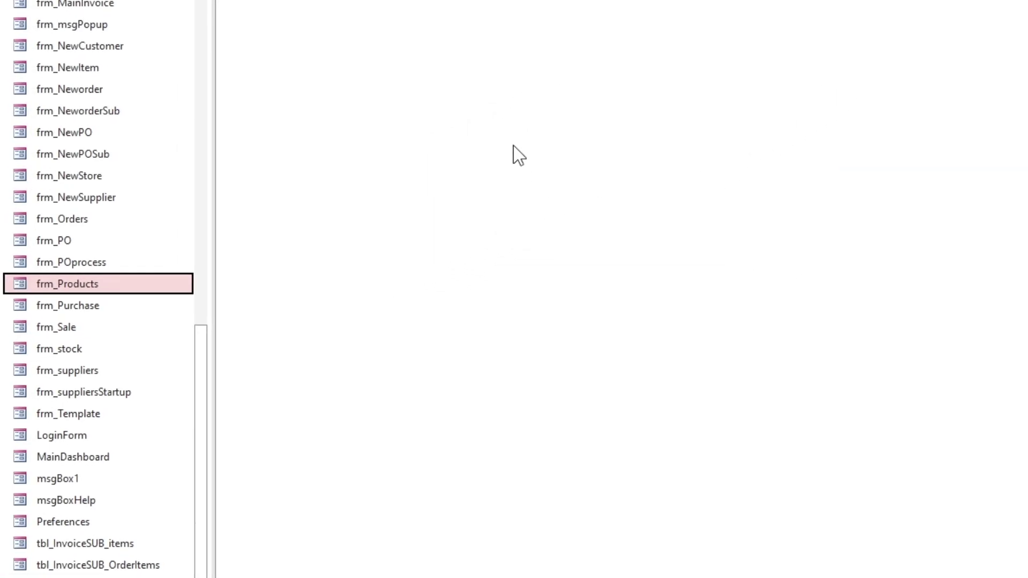
# Open frm_InventoryStartup in Design View.
pyautogui.moveTo(199, 322); pyautogui.dragTo(221, 261)
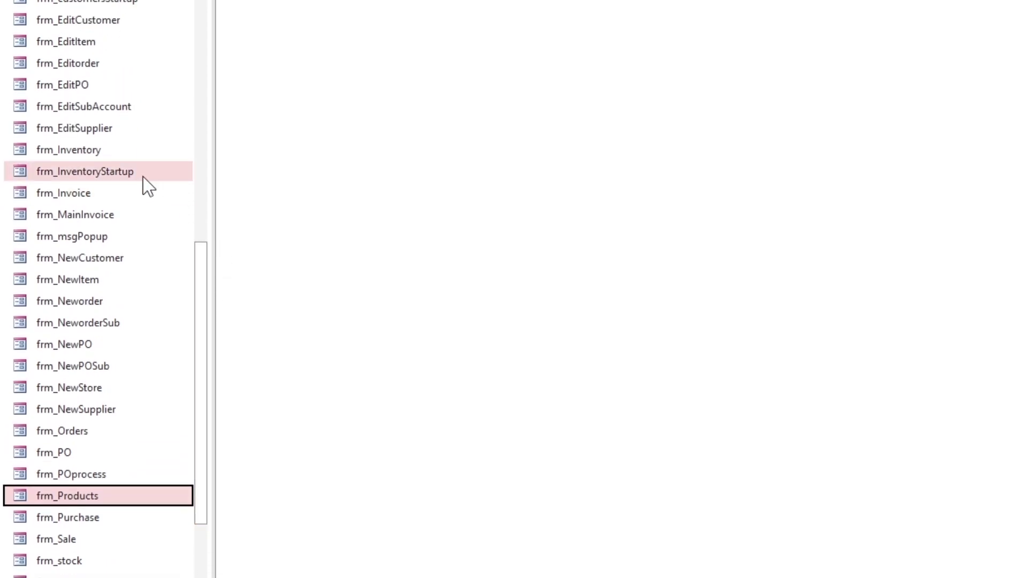
pyautogui.click(107, 178)
pyautogui.rightClick(105, 174)
pyautogui.click(143, 225)
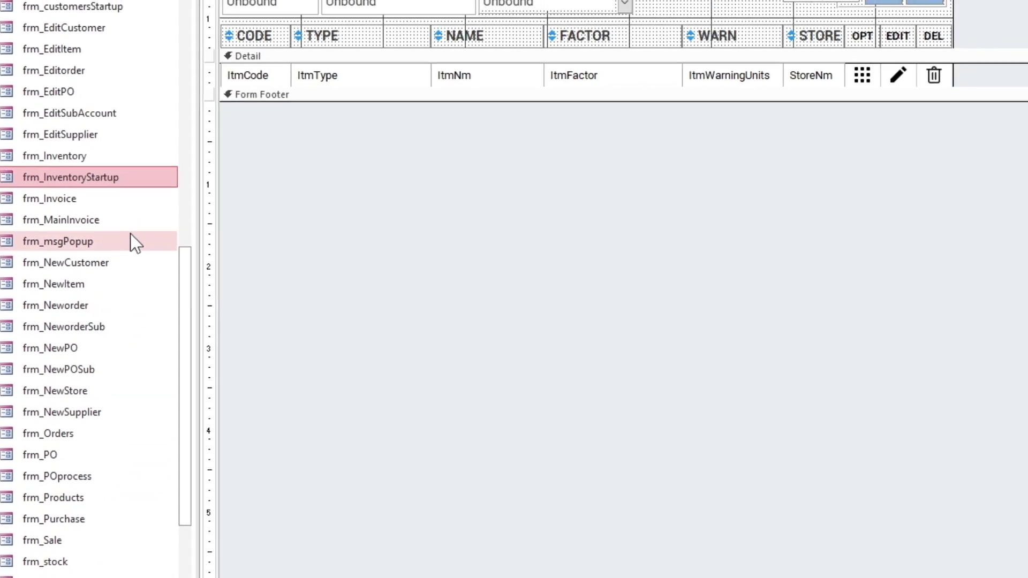
pyautogui.click(664, 28)
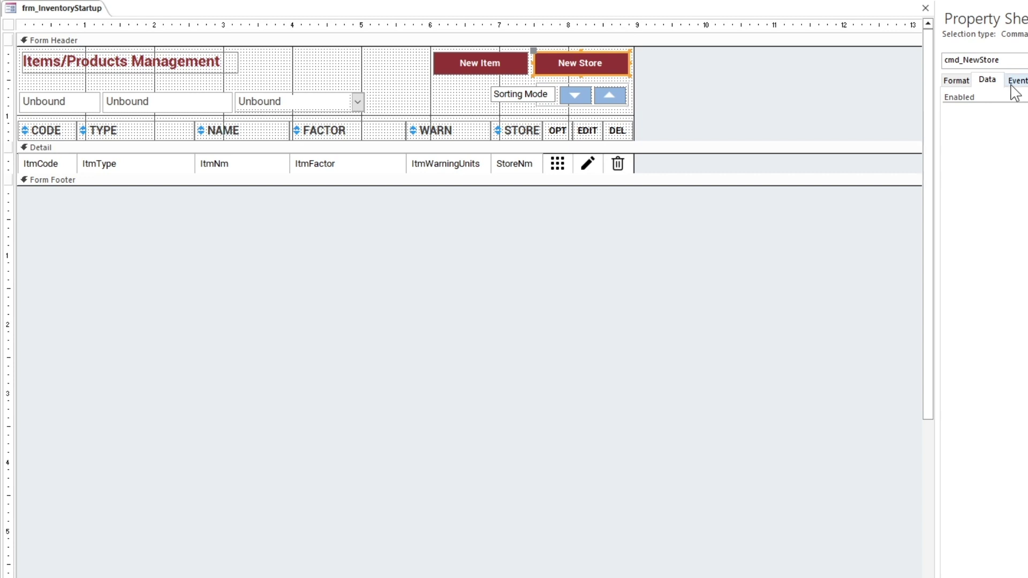
# Change the form header title to 'Inventory Startup'.
pyautogui.doubleClick(230, 62)
pyautogui.moveTo(133, 62); pyautogui.dragTo(37, 118)
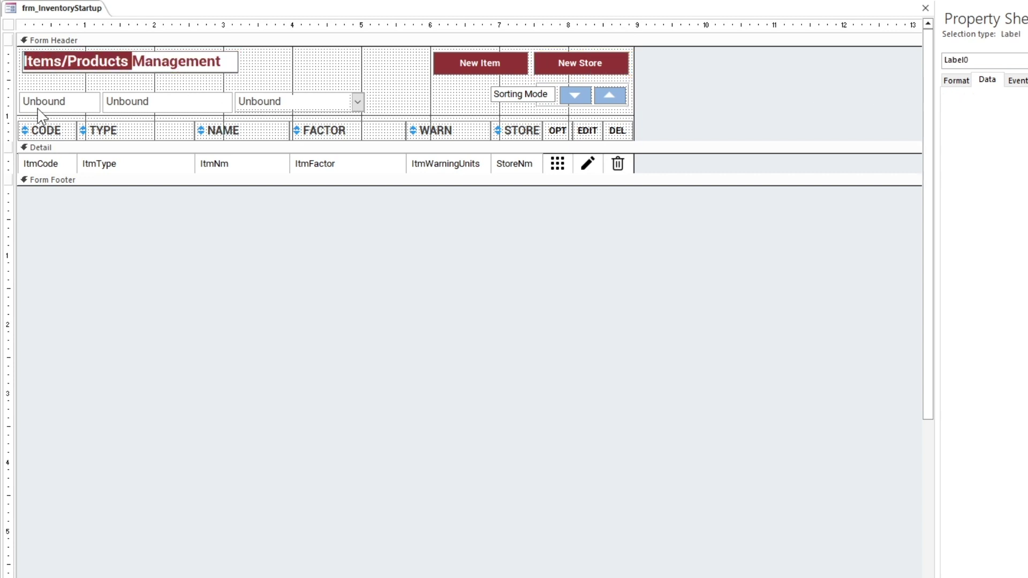
pyautogui.write('Inventory')
pyautogui.hotkey('shift', 'End')
pyautogui.write('S')
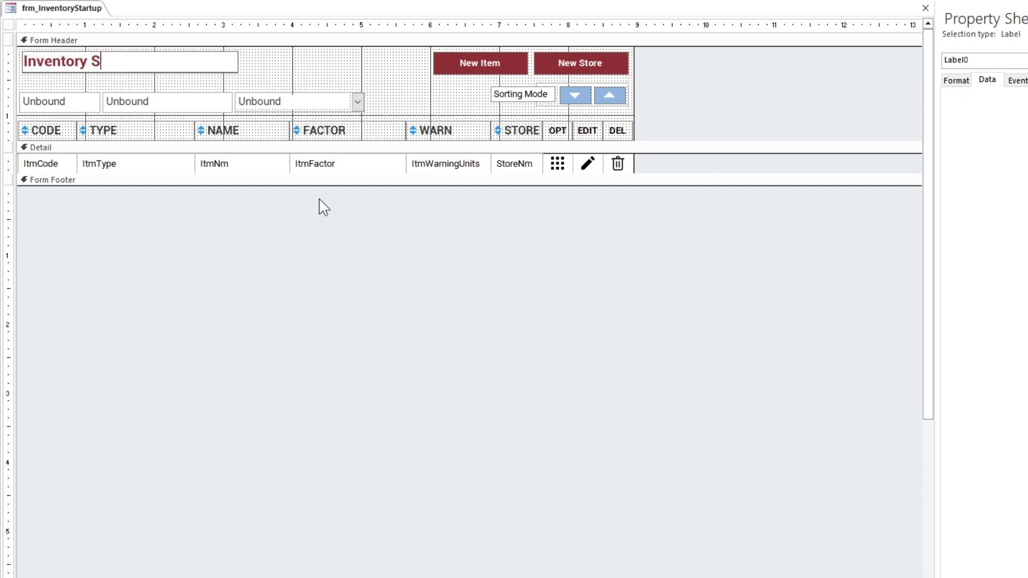
pyautogui.click(319, 201)
# Make the Detail section taller, delete the OPT heading and grid icon, and view the field list.
pyautogui.moveTo(601, 187); pyautogui.dragTo(602, 226)
pyautogui.click(562, 151)
pyautogui.press('Delete')
pyautogui.click(96, 141)
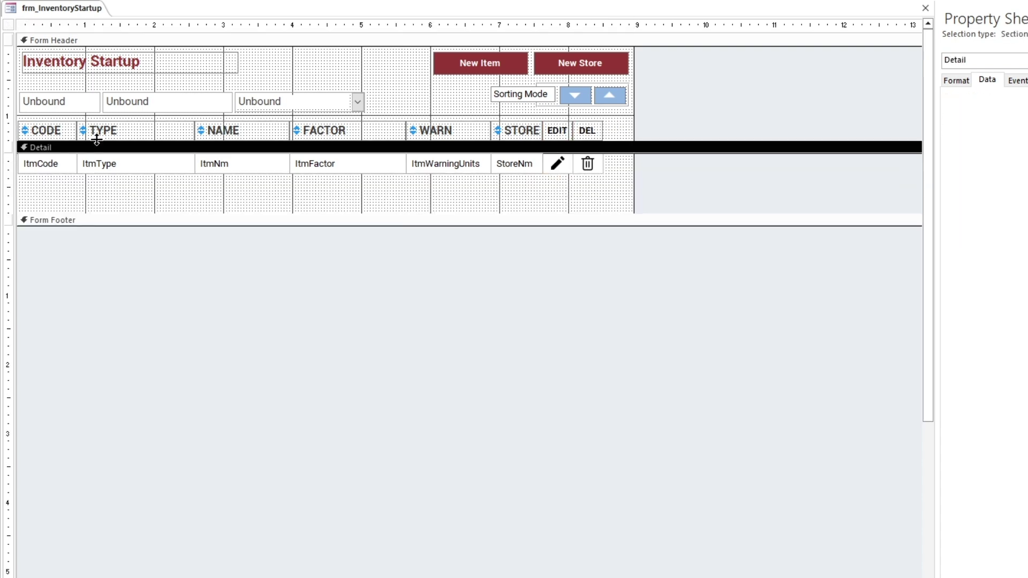
pyautogui.click(12, 26)
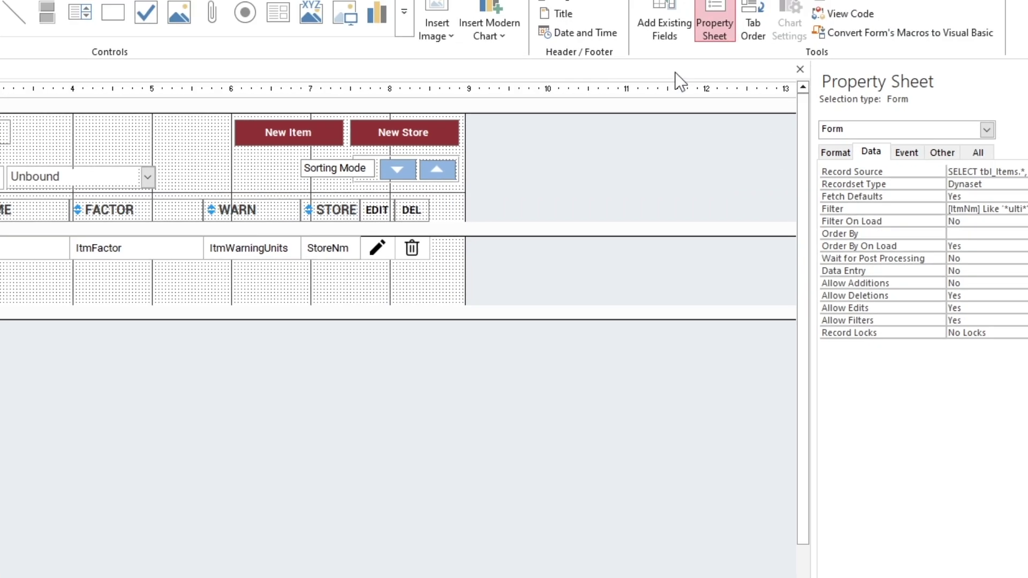
pyautogui.click(512, 98)
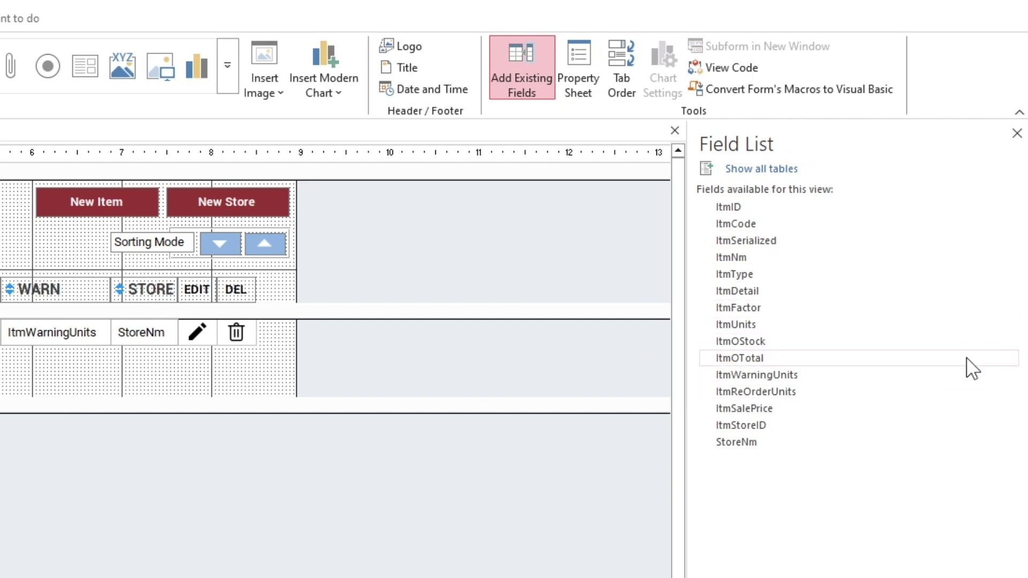
pyautogui.click(752, 410)
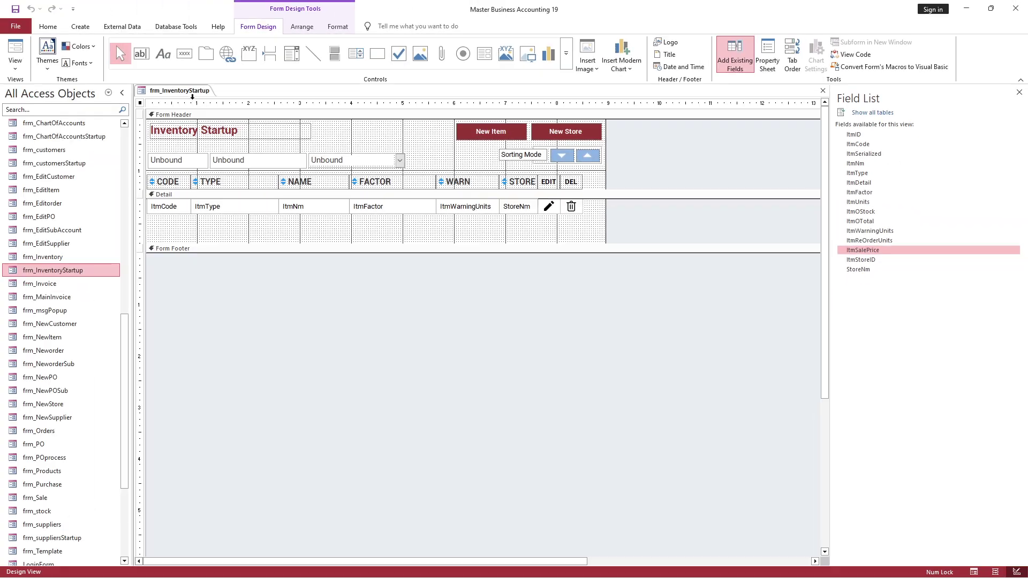
# Close frm_InventoryStartup, saving the changes.
pyautogui.rightClick(194, 92)
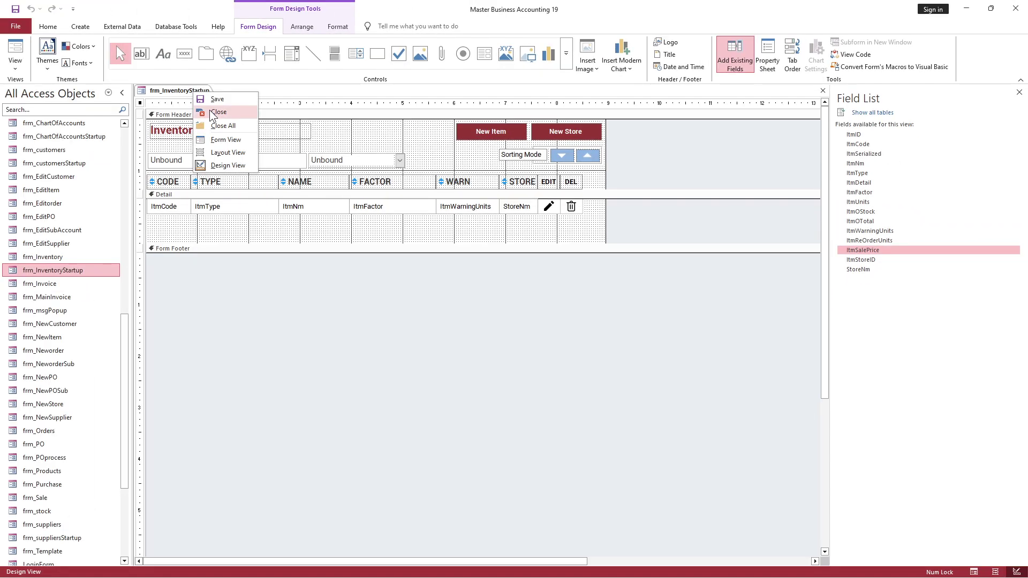
pyautogui.click(212, 112)
pyautogui.click(474, 325)
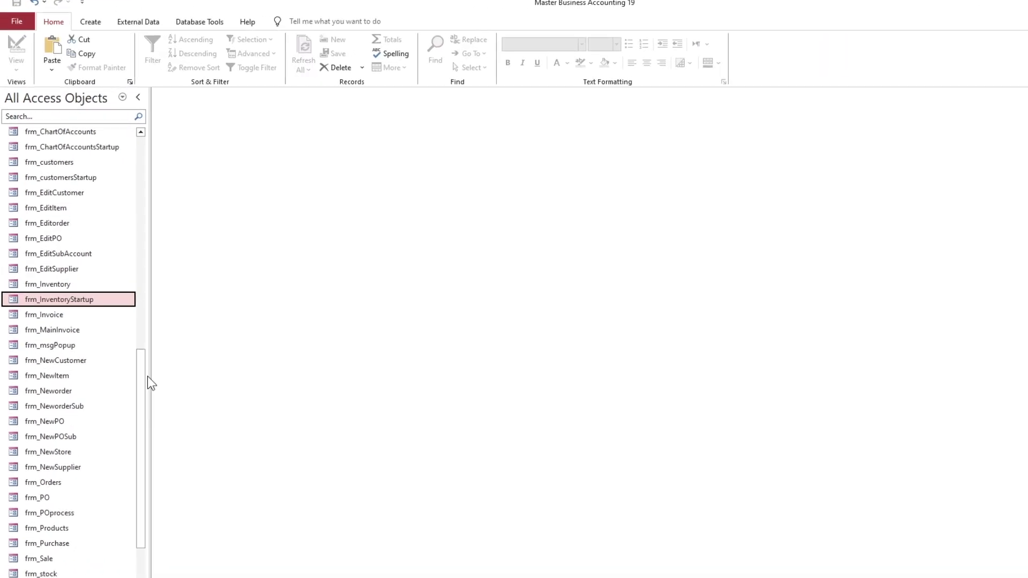
# Open tbl_Items in Design View.
pyautogui.moveTo(148, 376); pyautogui.dragTo(152, 163)
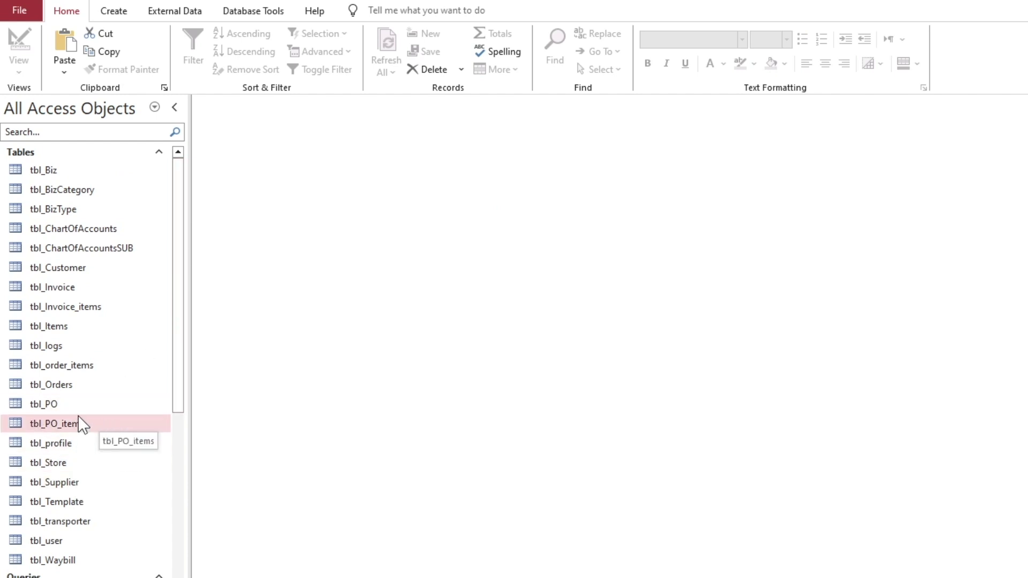
pyautogui.rightClick(65, 326)
pyautogui.click(80, 357)
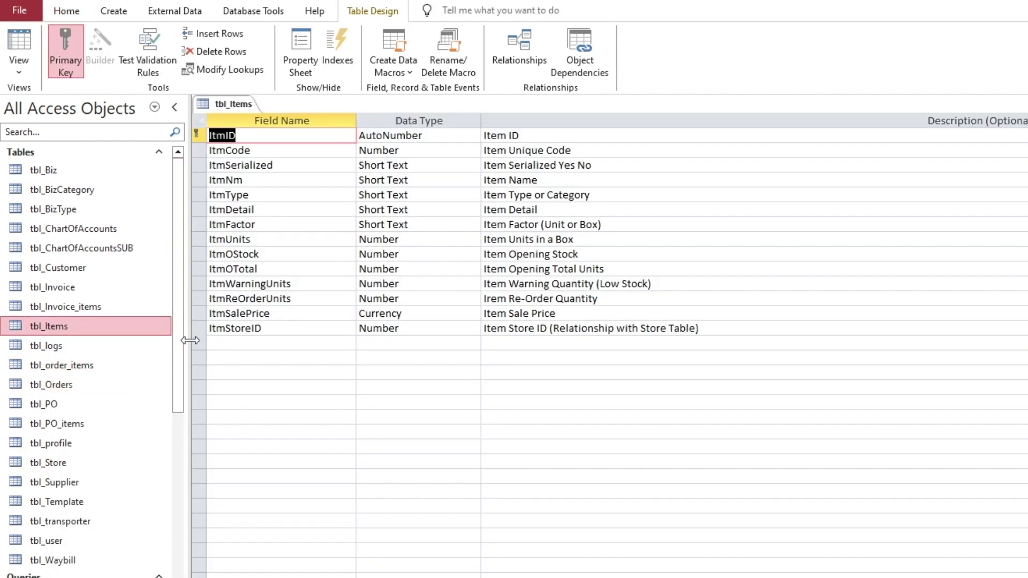
# Insert field ItmPurchaseRate above ItmSalePrice as Currency, described 'Item Purchase Rate'.
pyautogui.click(198, 314)
pyautogui.press('Insert')
pyautogui.write('I')
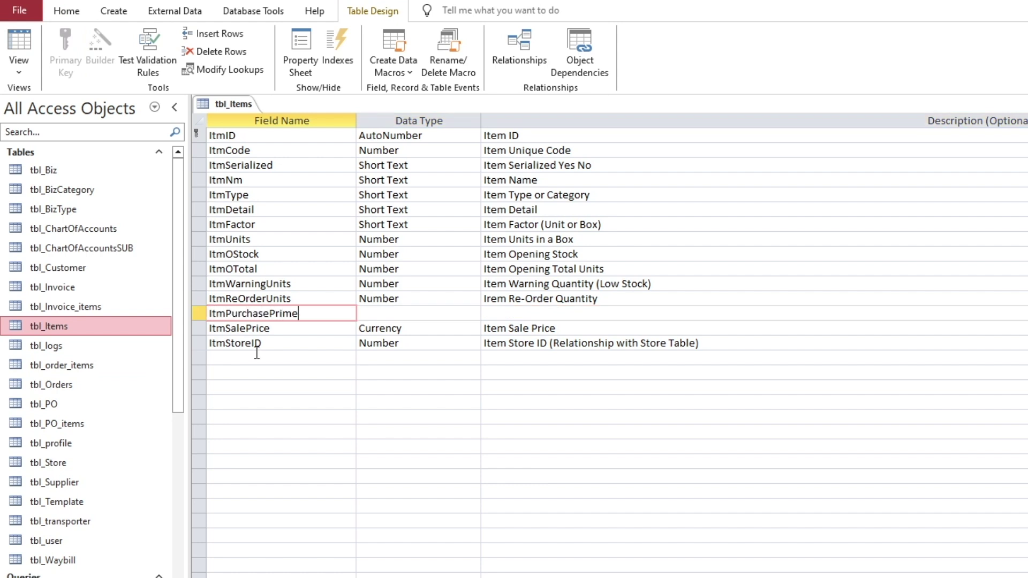
pyautogui.write('tmPurchaseRate')
pyautogui.press('Tab')
pyautogui.write('c')
pyautogui.press('Tab')
pyautogui.press('Tab')
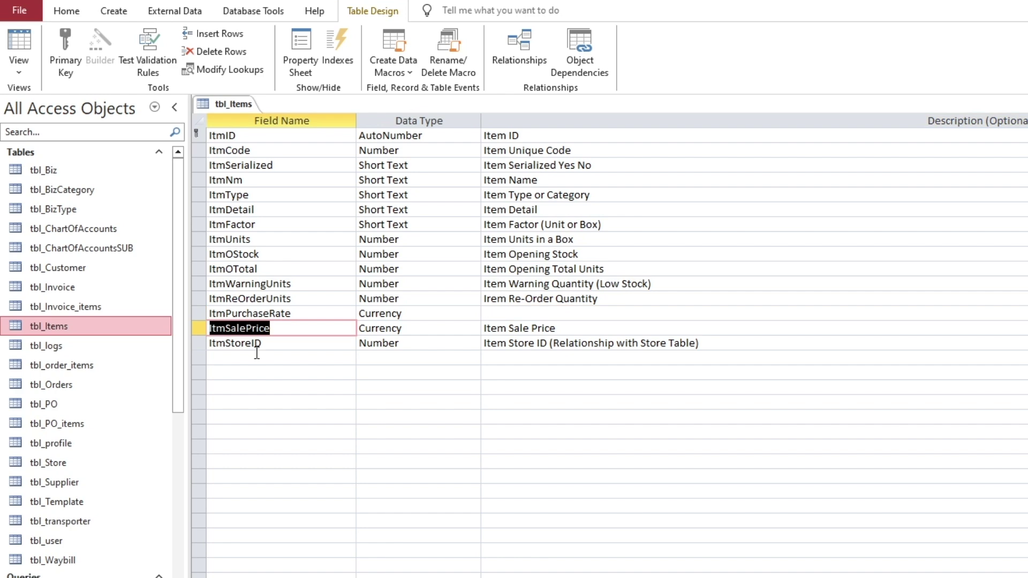
pyautogui.hotkey('shift', 'Tab')
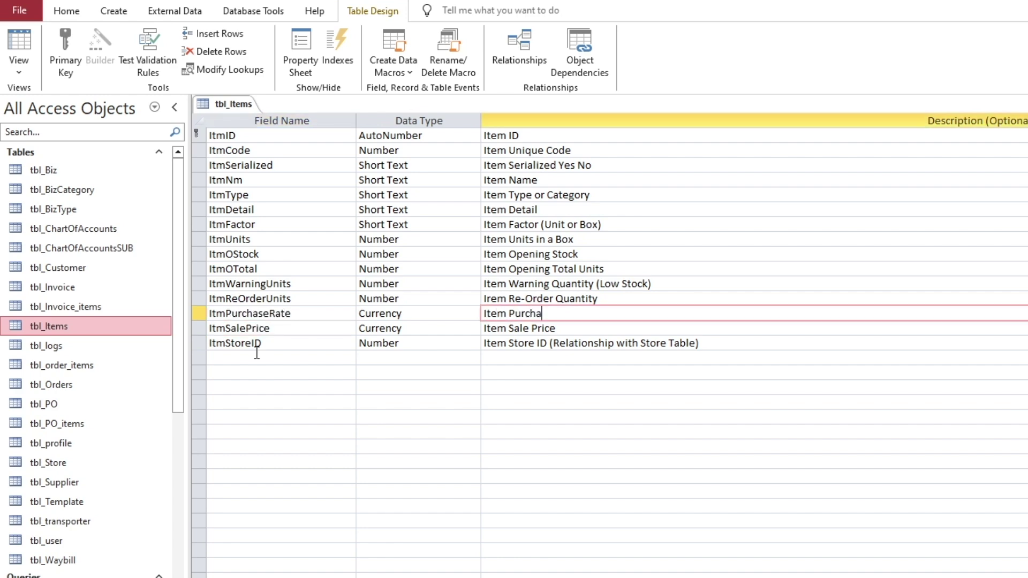
pyautogui.write('Item Purchase Rate')
pyautogui.press('Tab')
# Set the ItmPurchaseRate format to Standard, then close the table.
pyautogui.click(459, 315)
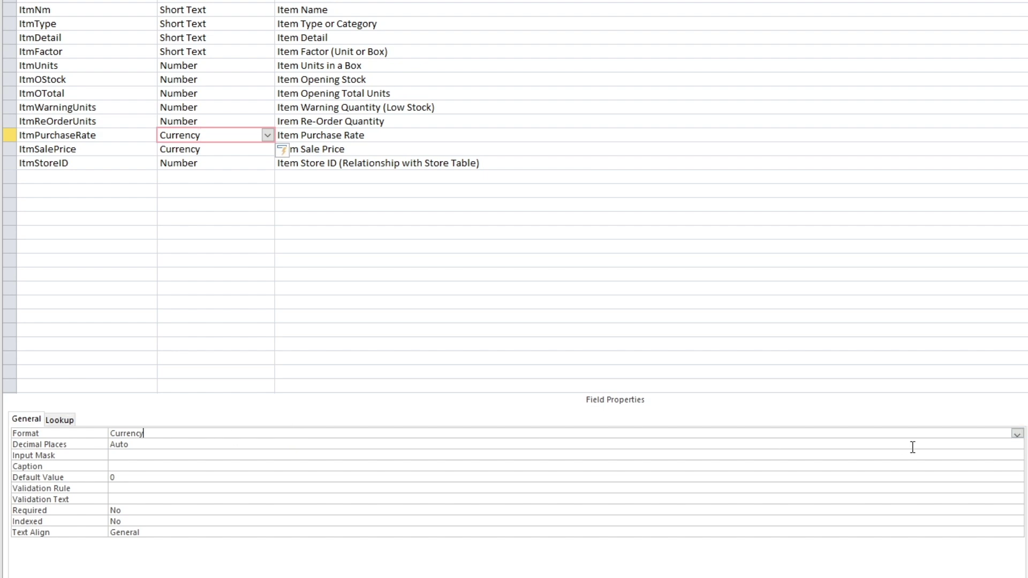
pyautogui.click(1017, 433)
pyautogui.click(252, 490)
pyautogui.click(115, 452)
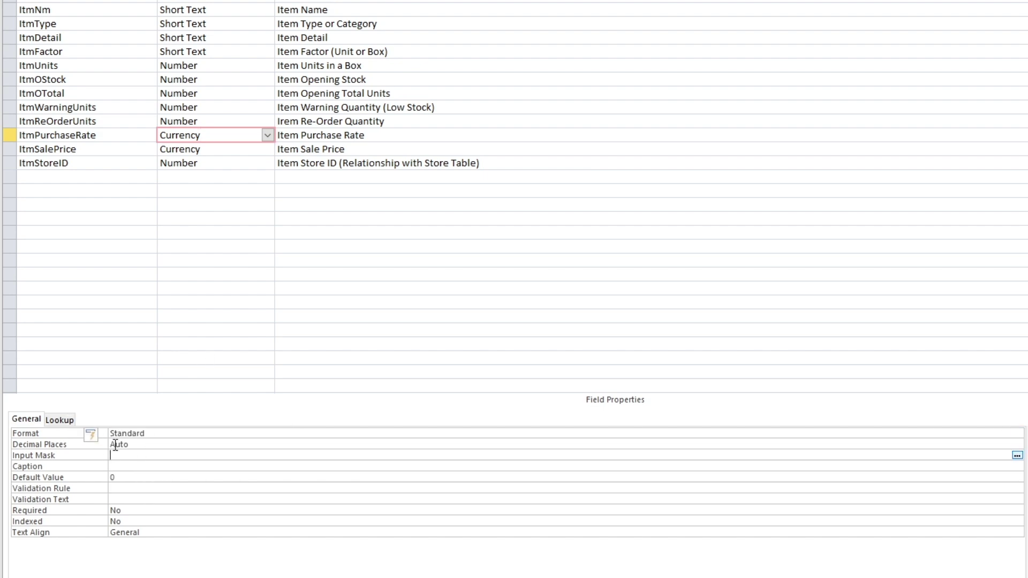
pyautogui.click(176, 177)
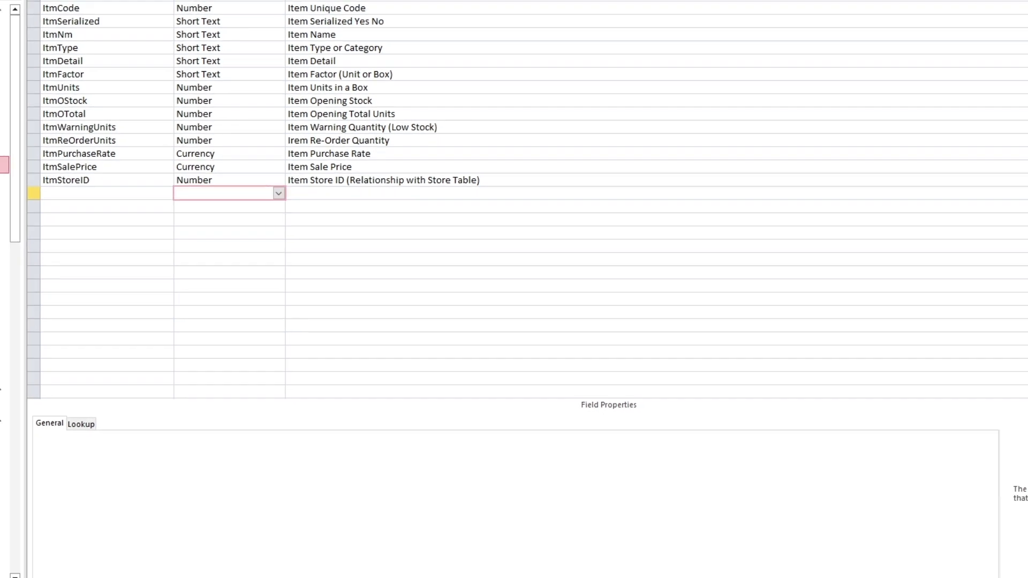
pyautogui.rightClick(134, 59)
pyautogui.click(153, 83)
# Add the ItmPurchaseRate field from the Field List as a column beside STORE in frm_InventoryStartup.
pyautogui.moveTo(95, 147); pyautogui.dragTo(86, 270)
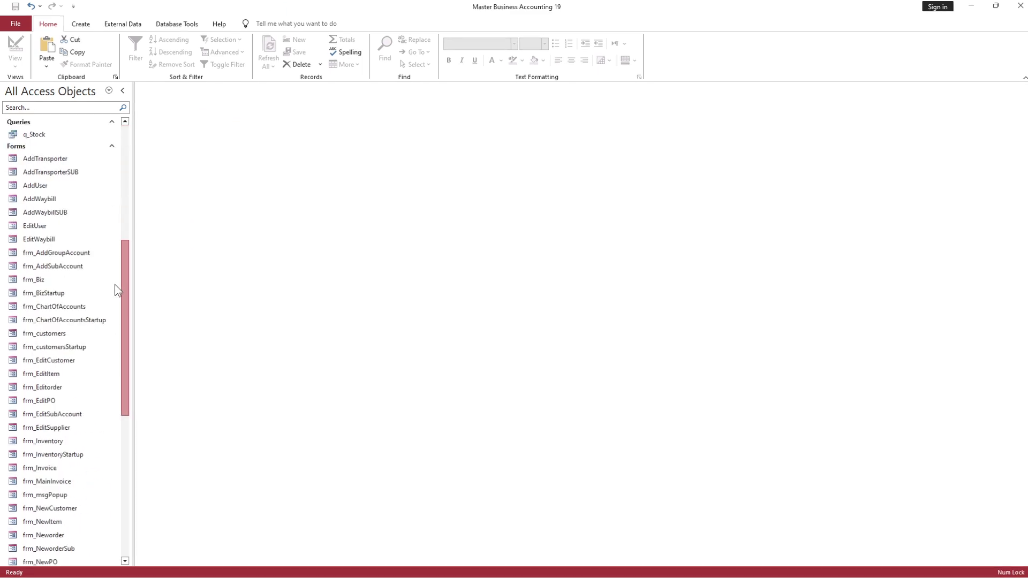
pyautogui.moveTo(138, 246); pyautogui.dragTo(162, 290)
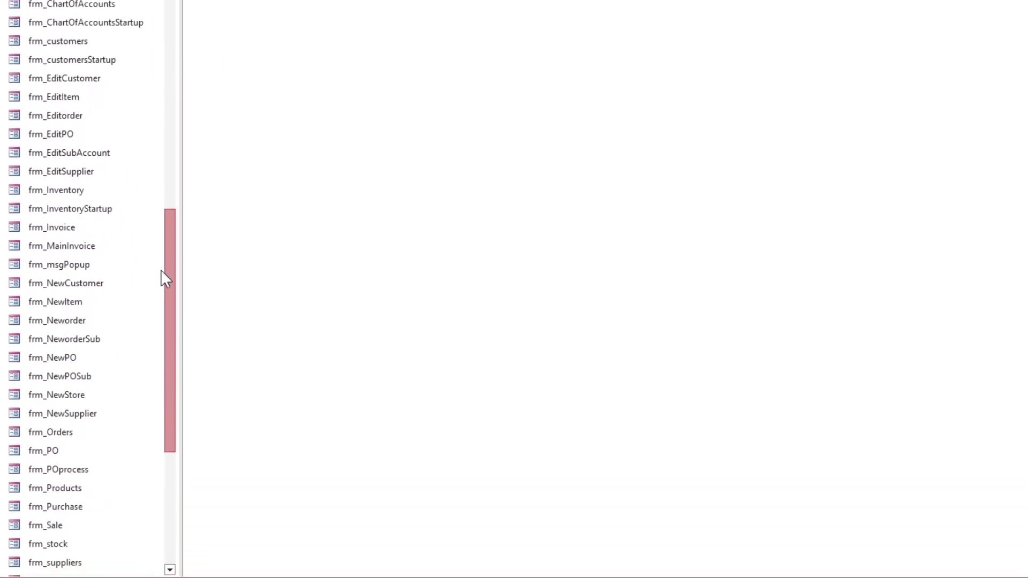
pyautogui.rightClick(91, 178)
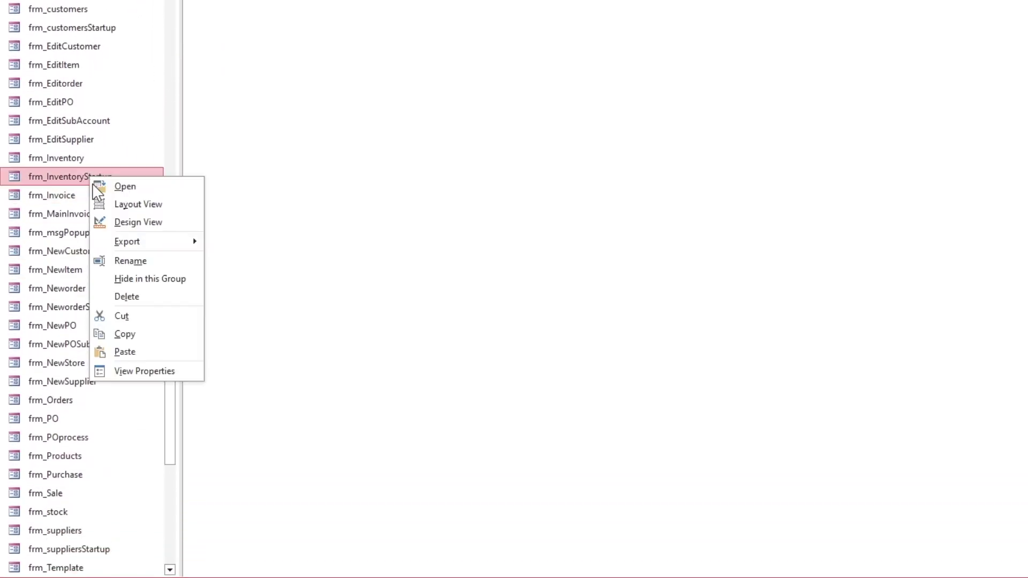
pyautogui.click(124, 222)
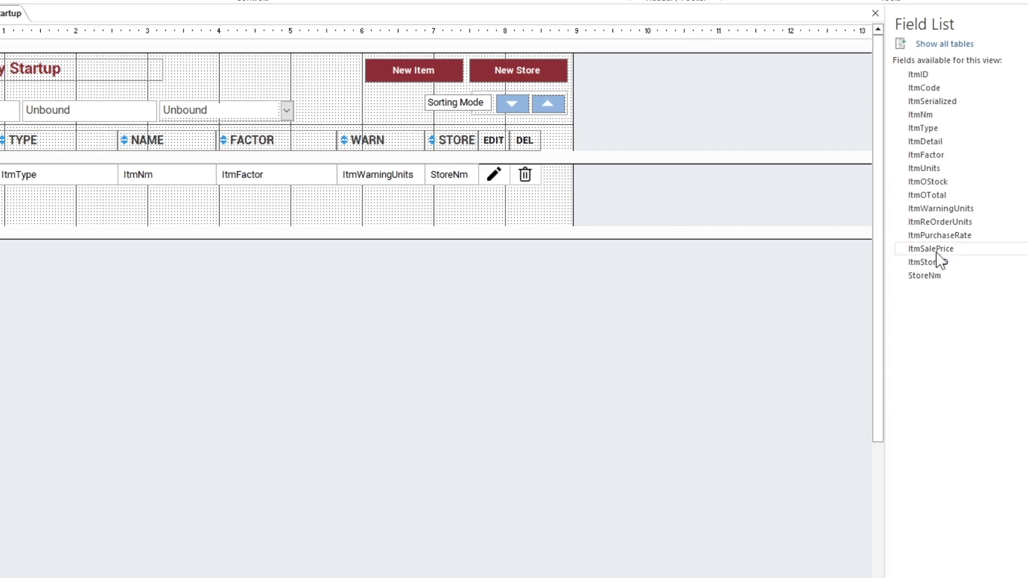
pyautogui.click(947, 249)
pyautogui.click(944, 262)
pyautogui.click(921, 237)
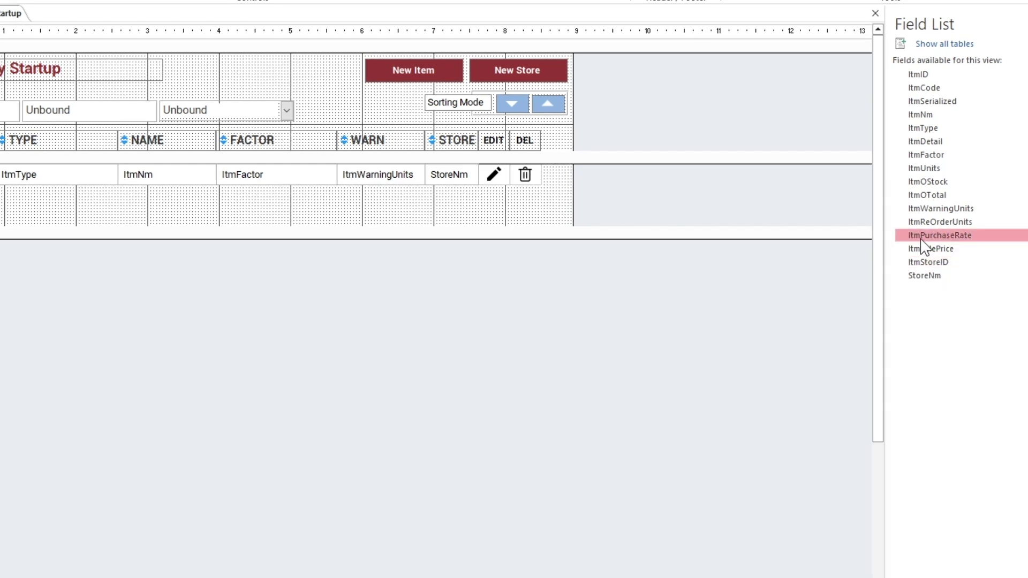
pyautogui.moveTo(938, 240); pyautogui.dragTo(481, 177)
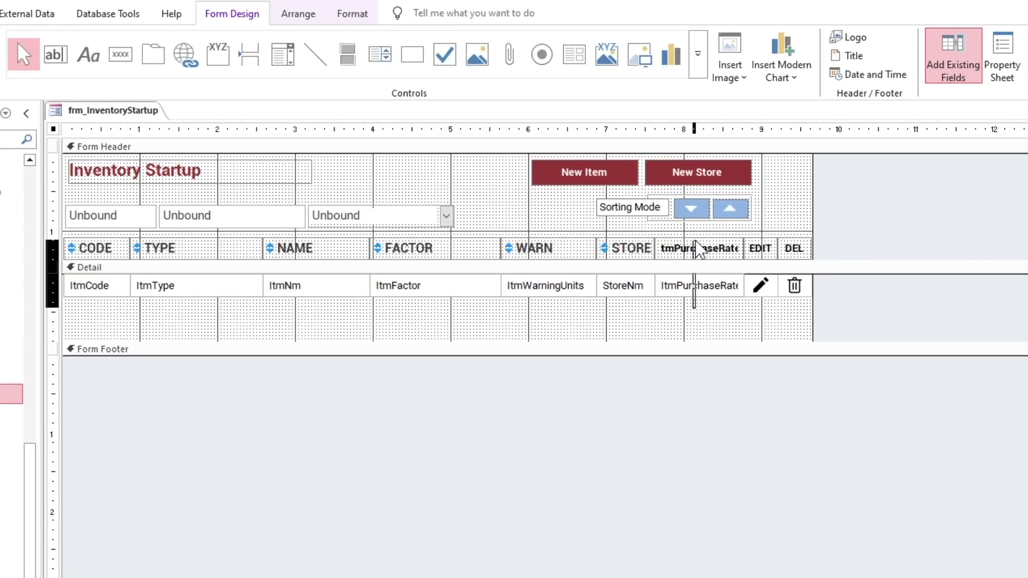
# Rename the new column heading to RATE, widen the form, and show the Form's properties.
pyautogui.click(702, 349)
pyautogui.click(699, 248)
pyautogui.press('F2')
pyautogui.write('RATE')
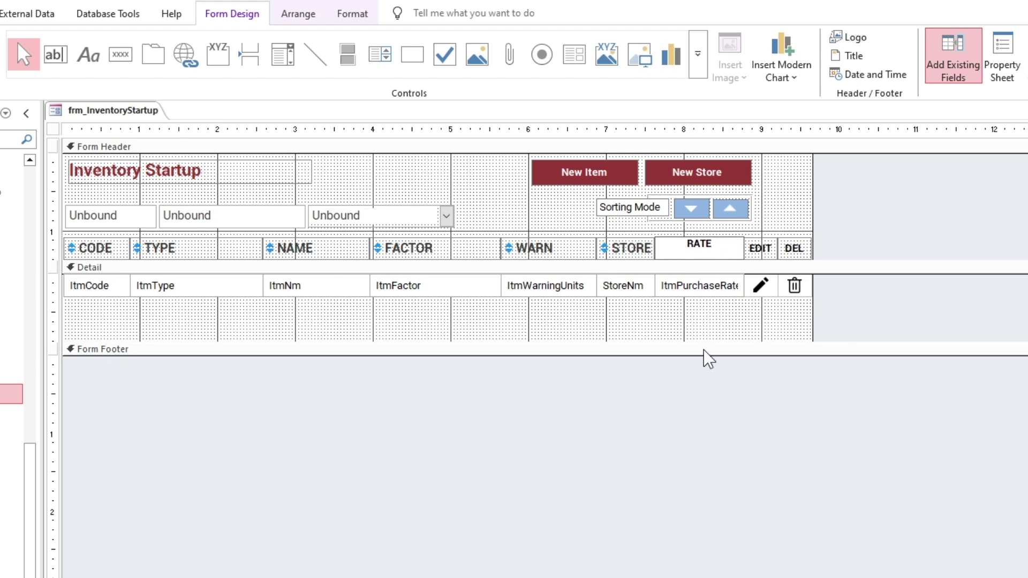
pyautogui.press('Return')
pyautogui.moveTo(813, 332); pyautogui.dragTo(850, 324)
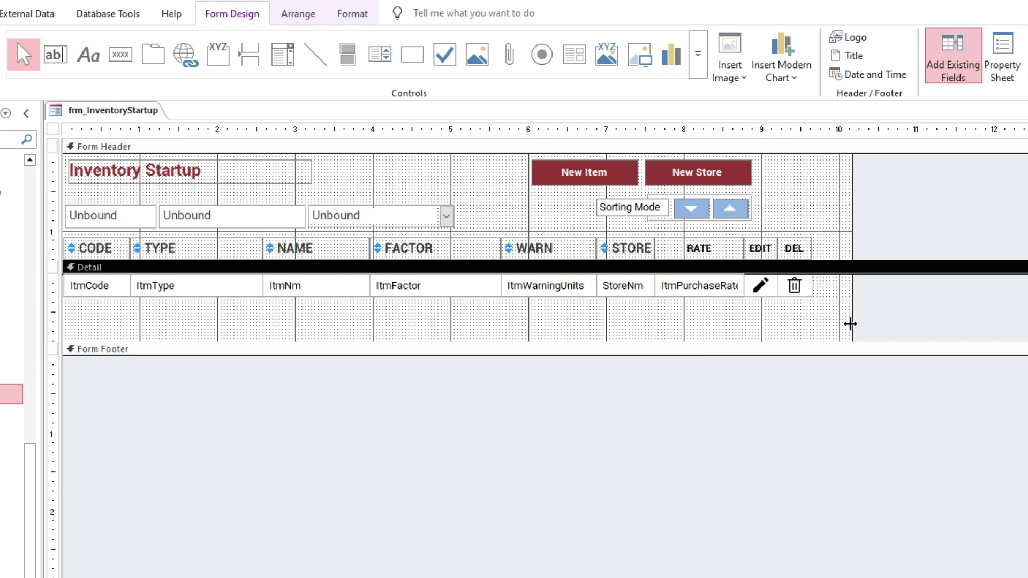
pyautogui.click(958, 75)
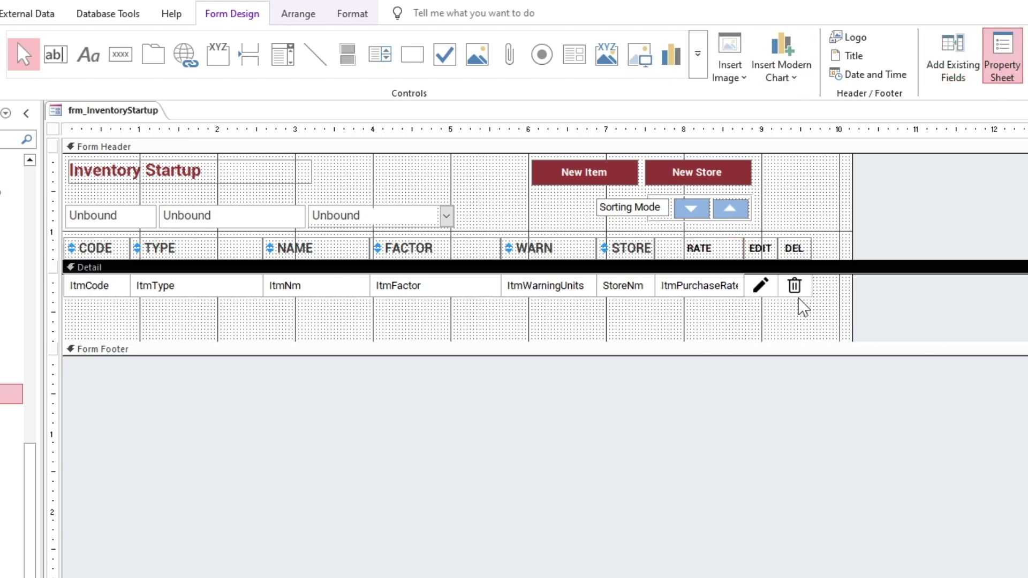
pyautogui.click(53, 129)
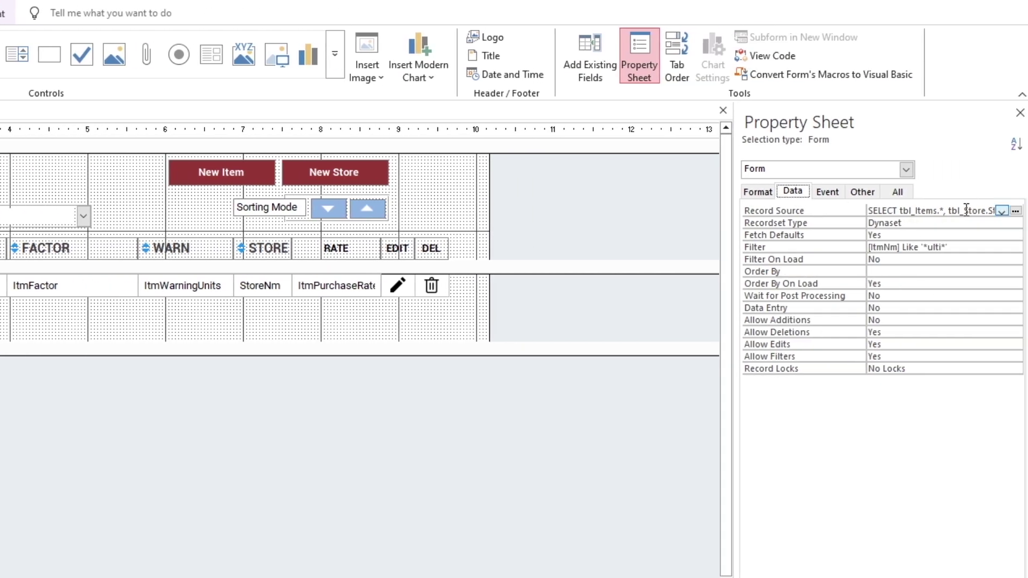
# Open the form's record source in Query Builder and start the Expression Builder on the third column.
pyautogui.click(1016, 210)
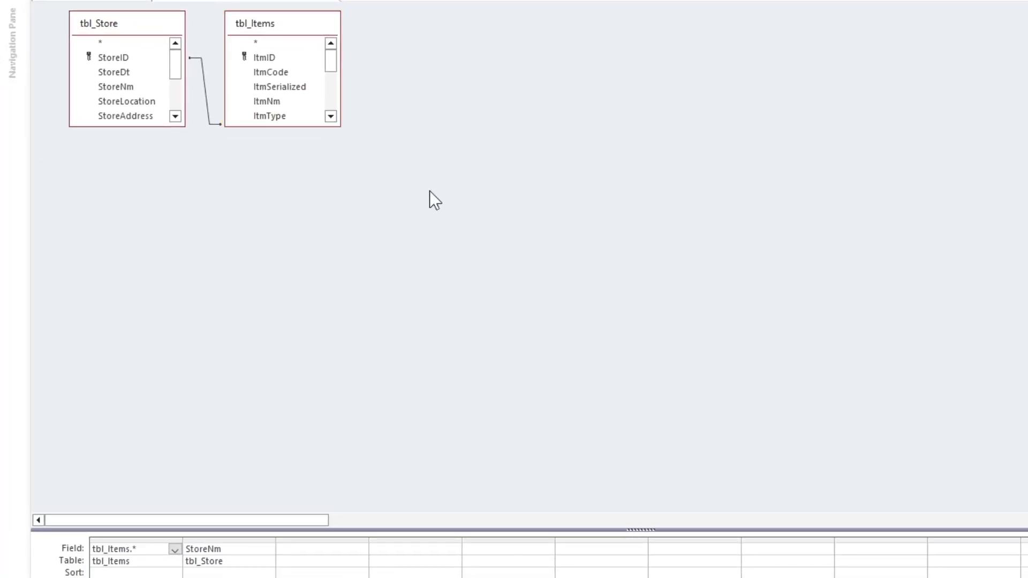
pyautogui.moveTo(402, 249); pyautogui.dragTo(415, 222)
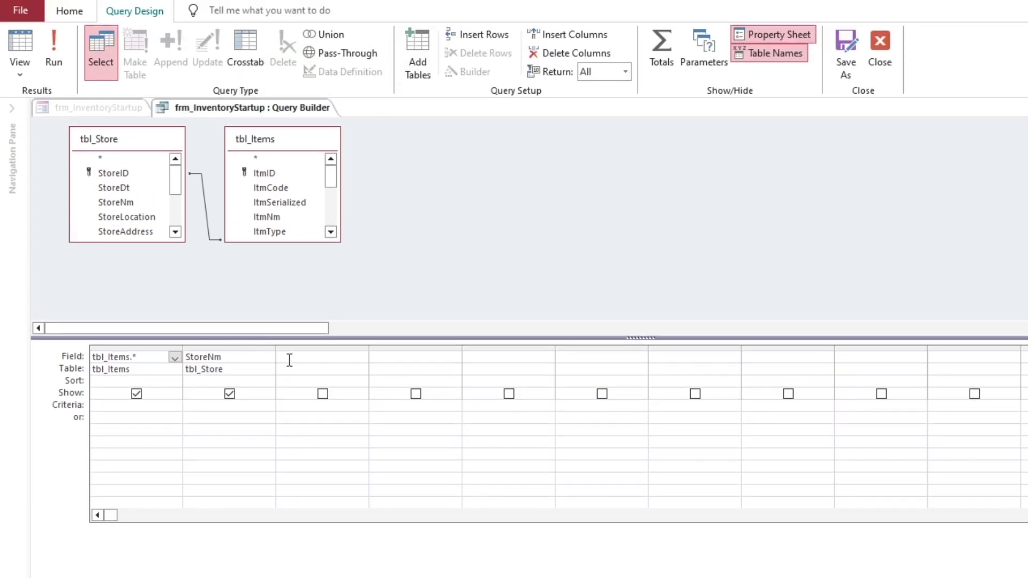
pyautogui.click(289, 360)
pyautogui.click(460, 71)
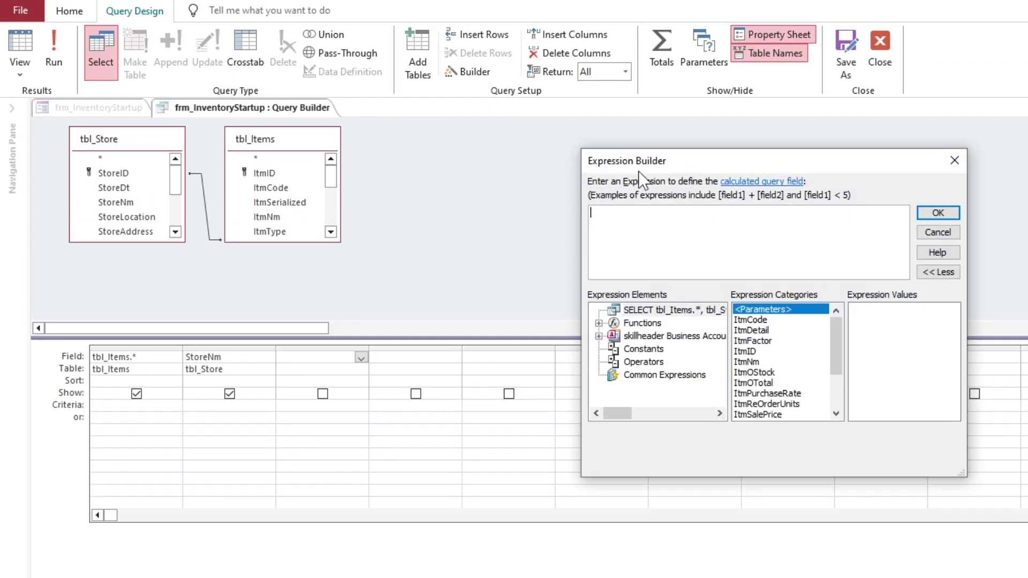
pyautogui.moveTo(651, 152); pyautogui.dragTo(500, 204)
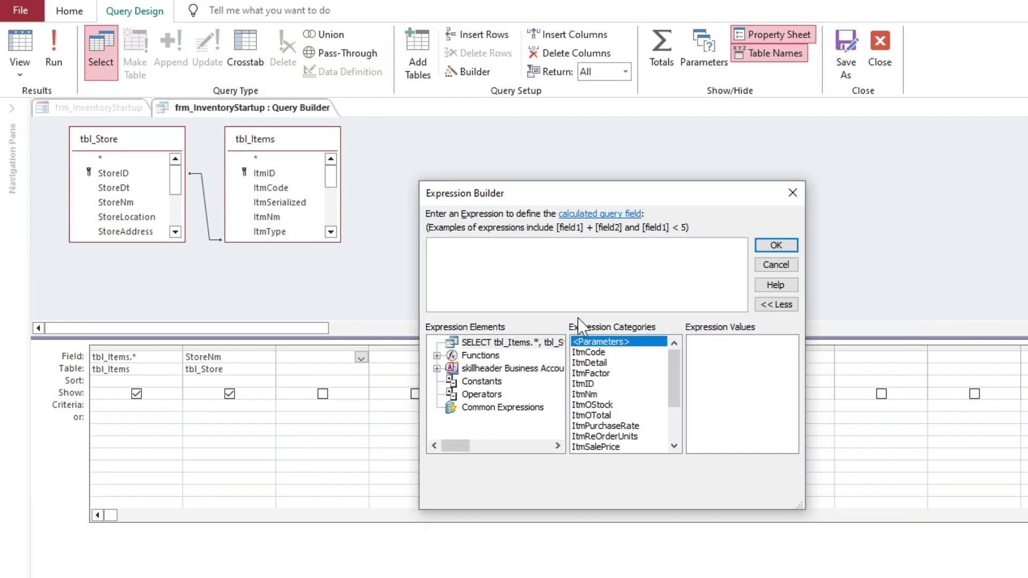
pyautogui.moveTo(798, 506); pyautogui.dragTo(817, 576)
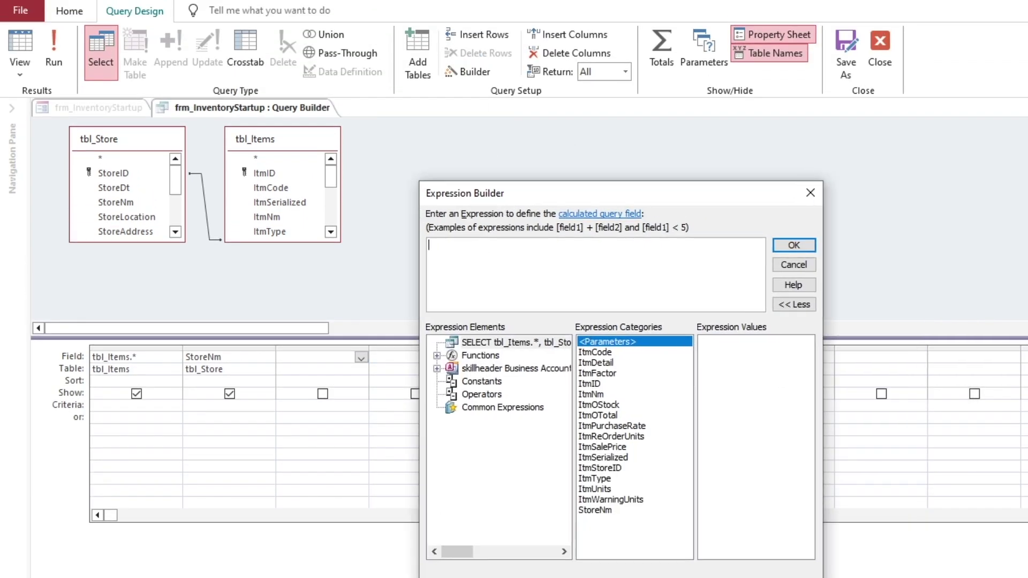
# Build the expression [ItmPurchaseRate]*[ItmOStock] from the record source fields.
pyautogui.click(612, 467)
pyautogui.press('Up')
pyautogui.press('Up')
pyautogui.press('Up')
pyautogui.moveTo(631, 201); pyautogui.dragTo(647, 203)
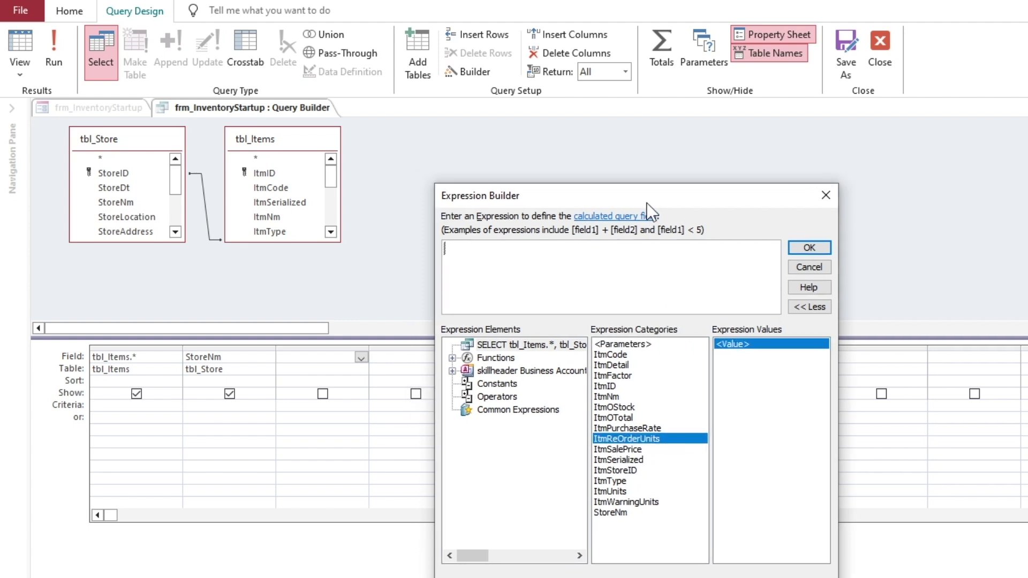
pyautogui.doubleClick(638, 428)
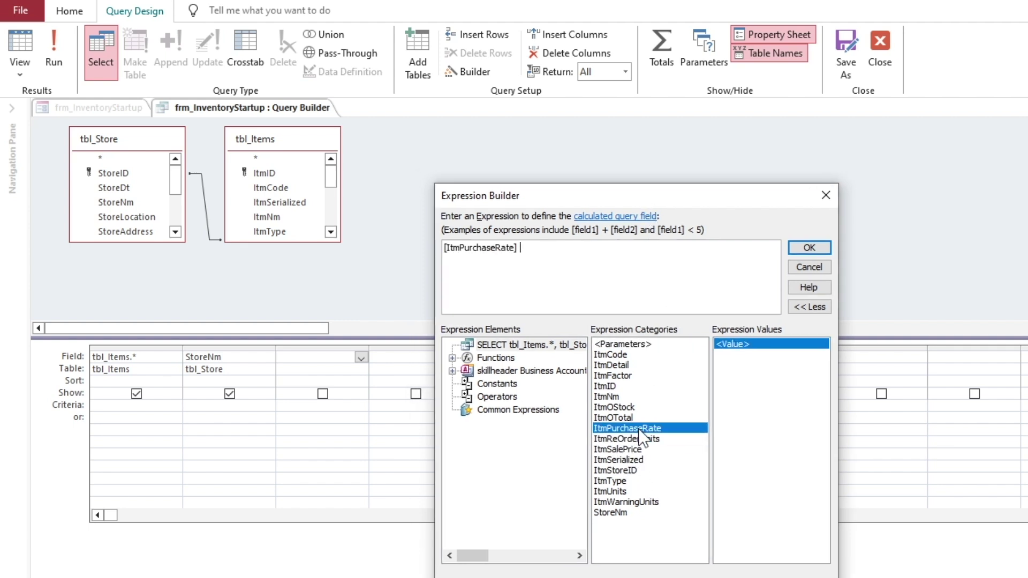
pyautogui.write('*')
pyautogui.press('BackSpace')
pyautogui.click(647, 408)
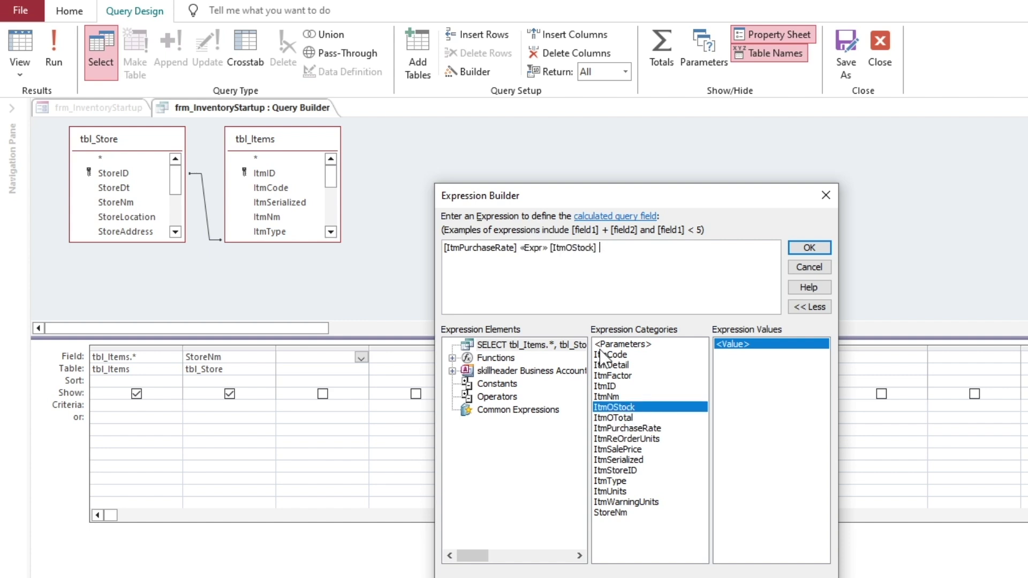
pyautogui.write('*')
pyautogui.click(799, 248)
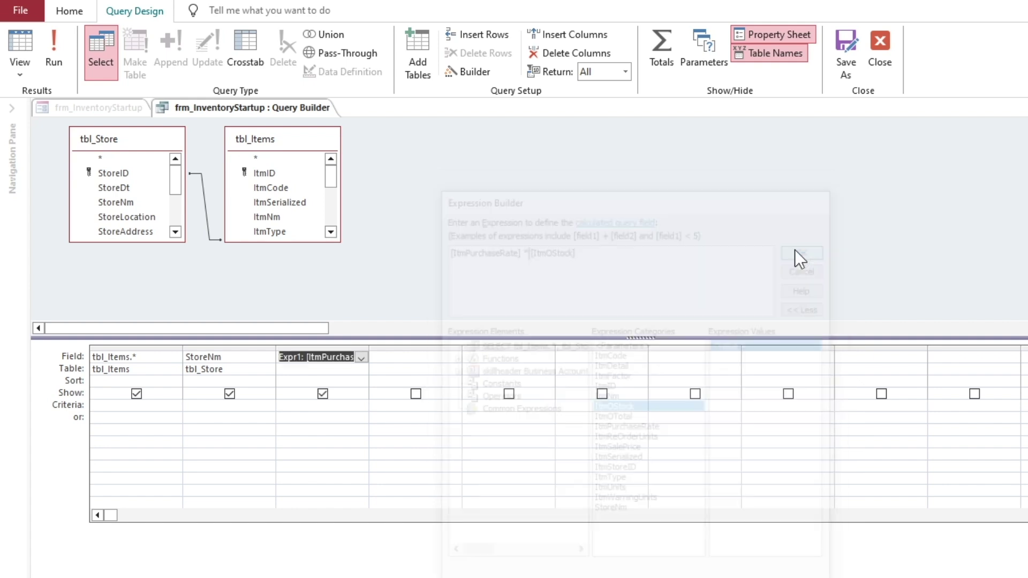
# Name the calculated field 'Total Amount' and confirm the expression.
pyautogui.hotkey('ctrl', 'F2')
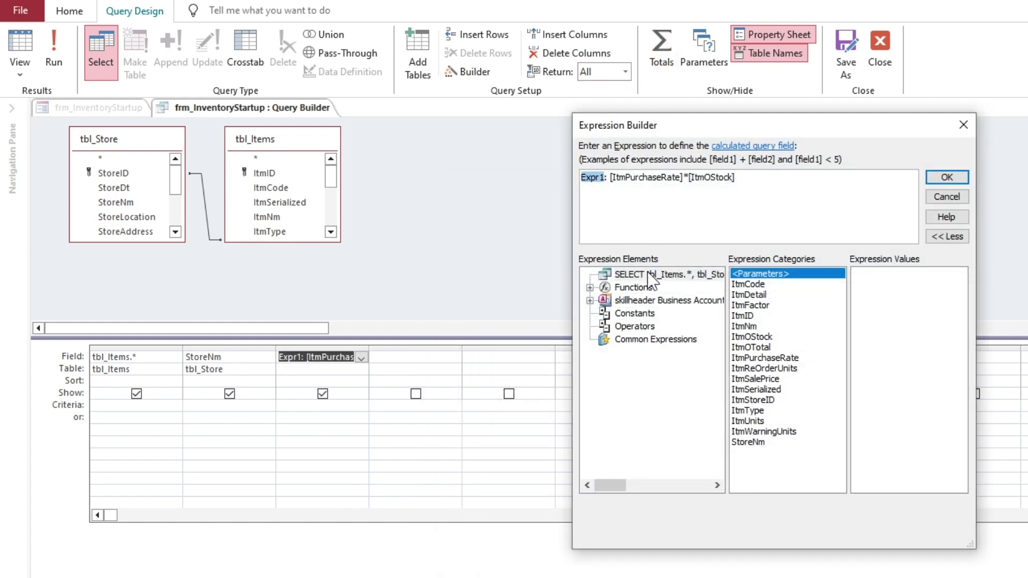
pyautogui.write('Total Amount')
pyautogui.press('Return')
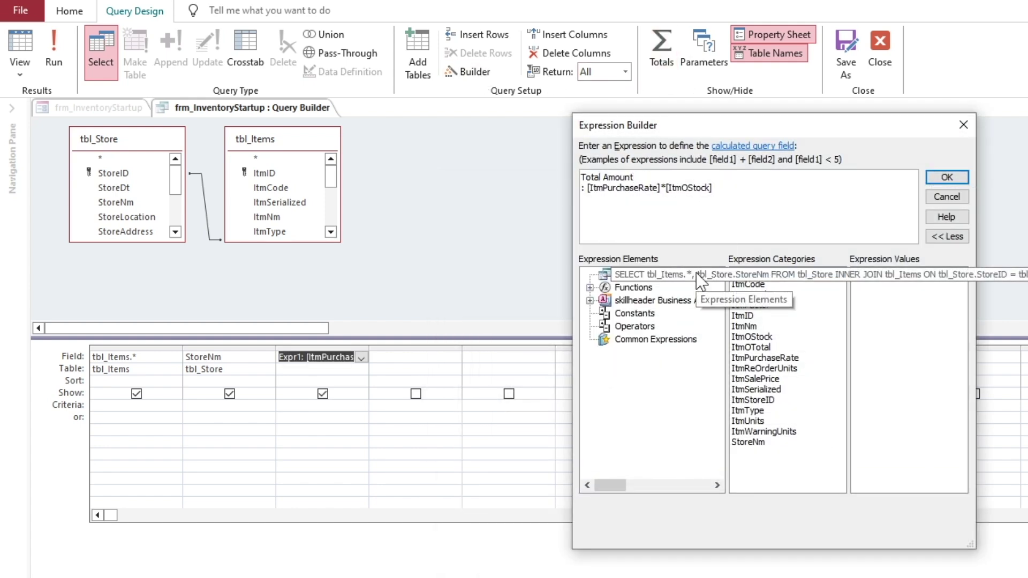
pyautogui.press('BackSpace')
pyautogui.click(947, 178)
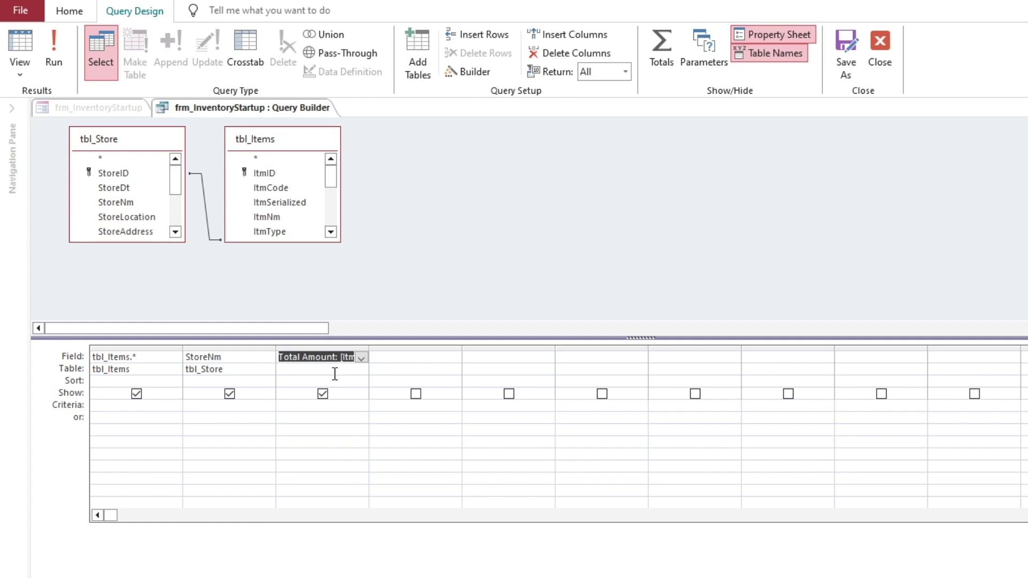
pyautogui.press('F2')
# Run the query in Datasheet view and check the purchase rate values.
pyautogui.click(20, 50)
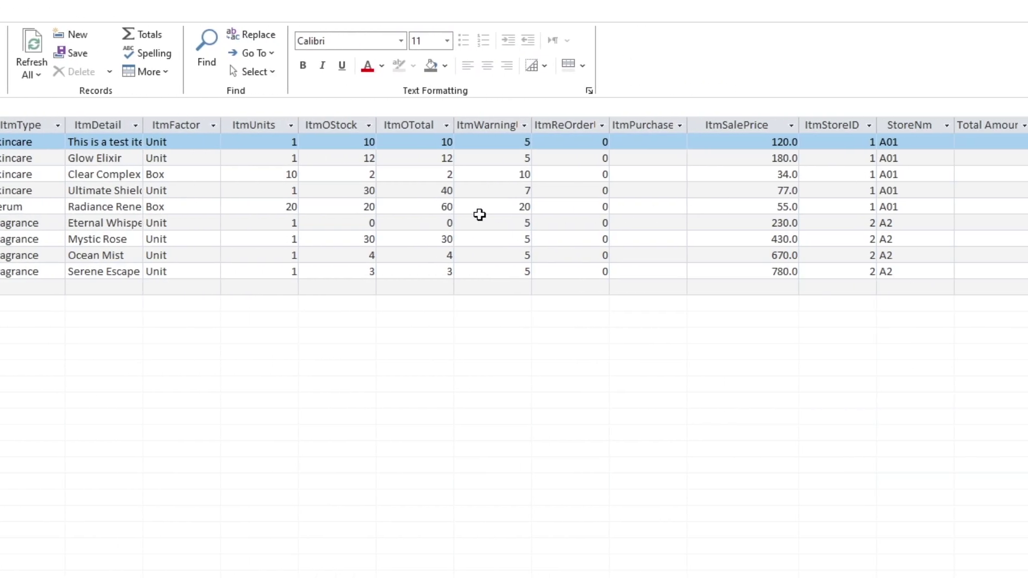
pyautogui.click(680, 146)
pyautogui.click(676, 191)
pyautogui.click(676, 222)
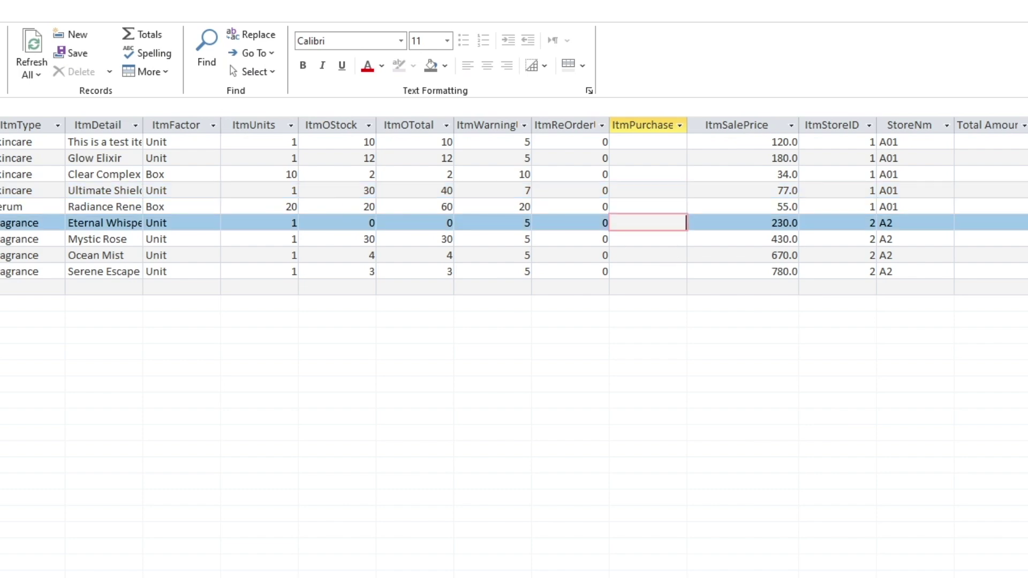
# Close the Query Builder and frm_InventoryStartup, saving the form's design changes.
pyautogui.rightClick(247, 107)
pyautogui.click(280, 111)
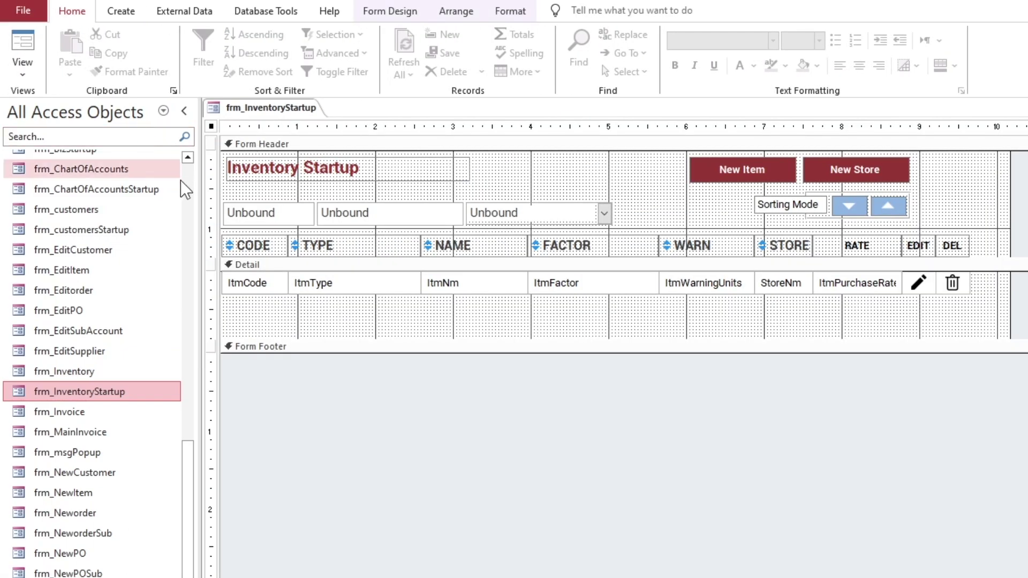
pyautogui.scroll(8, 187, 184)
pyautogui.rightClick(266, 109)
pyautogui.click(303, 138)
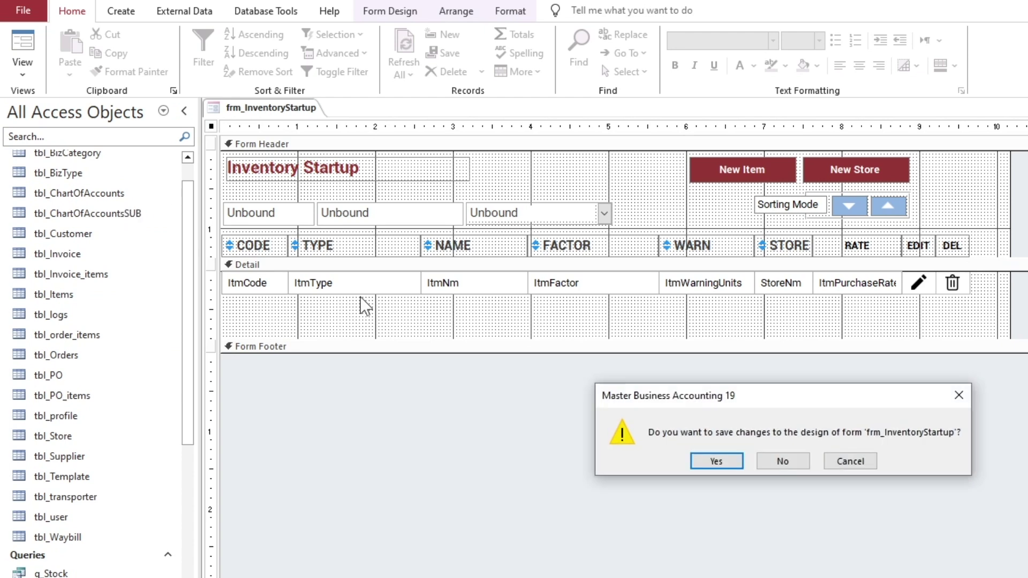
pyautogui.click(724, 459)
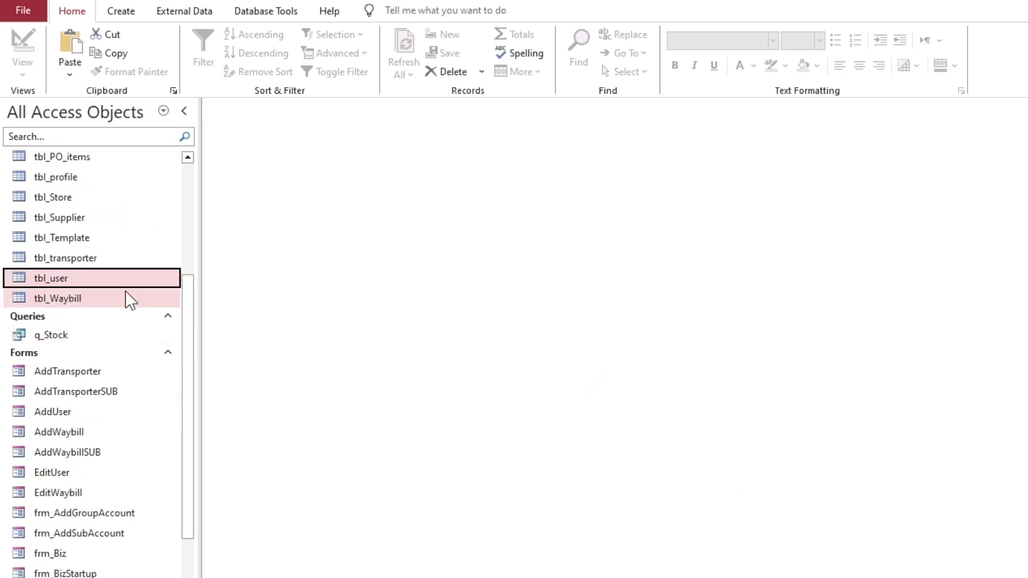
pyautogui.scroll(5, 127, 286)
# Inspect the ItmPurchaseRate field in tbl_Items Design View, then close the table design.
pyautogui.rightClick(122, 338)
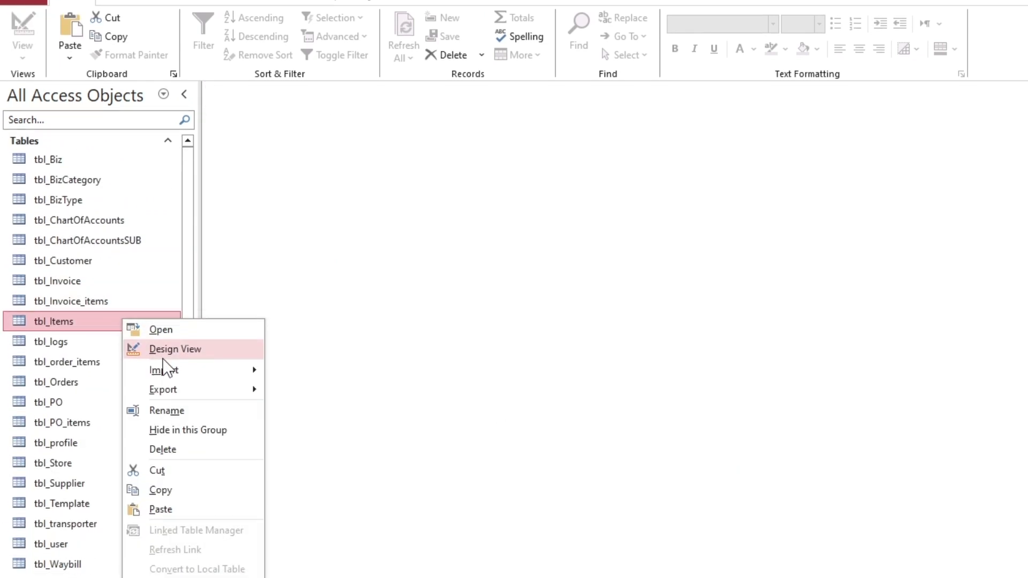
pyautogui.click(172, 365)
pyautogui.click(544, 157)
pyautogui.moveTo(626, 159); pyautogui.dragTo(452, 142)
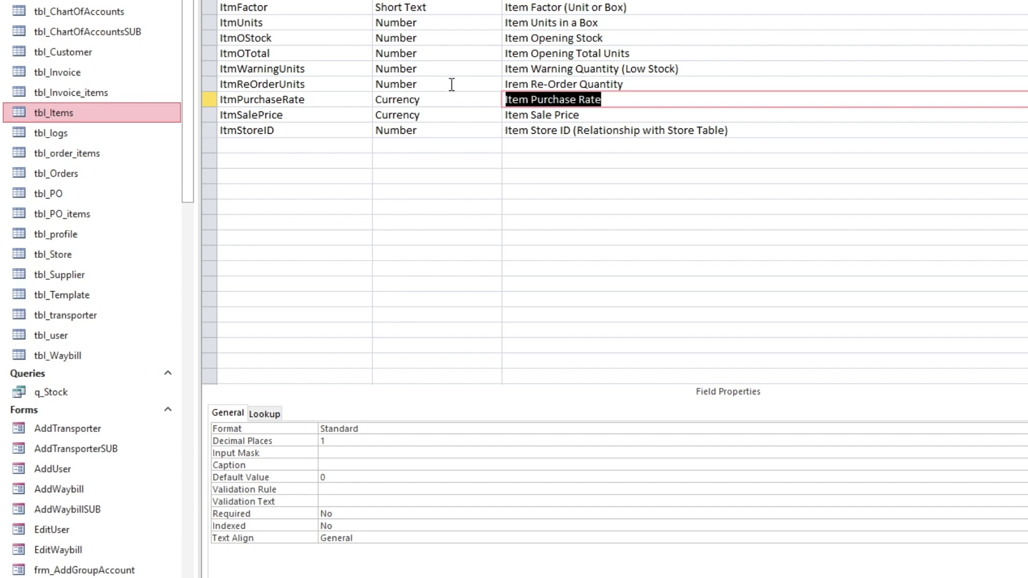
pyautogui.click(293, 477)
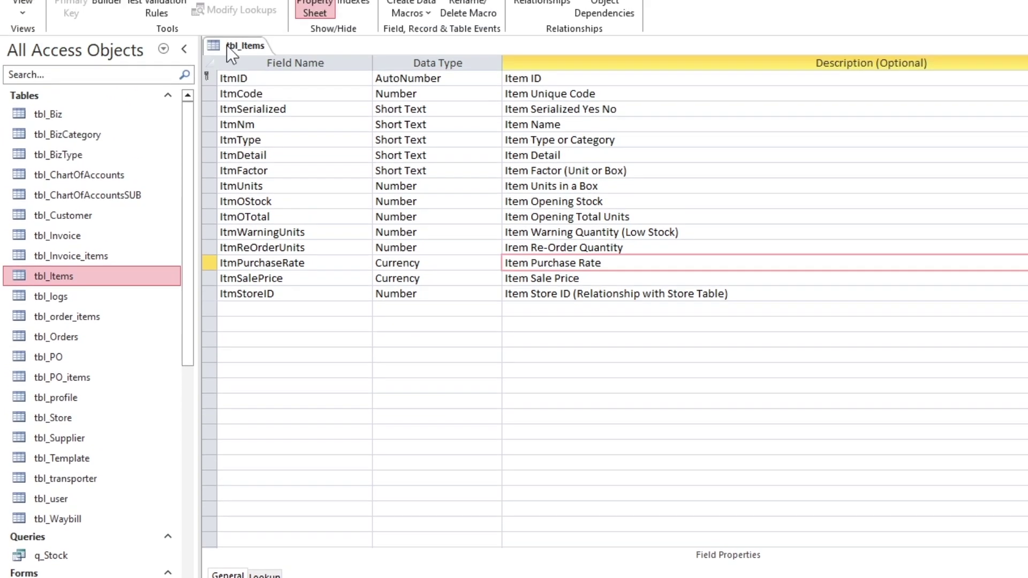
pyautogui.rightClick(236, 45)
pyautogui.click(279, 135)
pyautogui.scroll(-10, 109, 300)
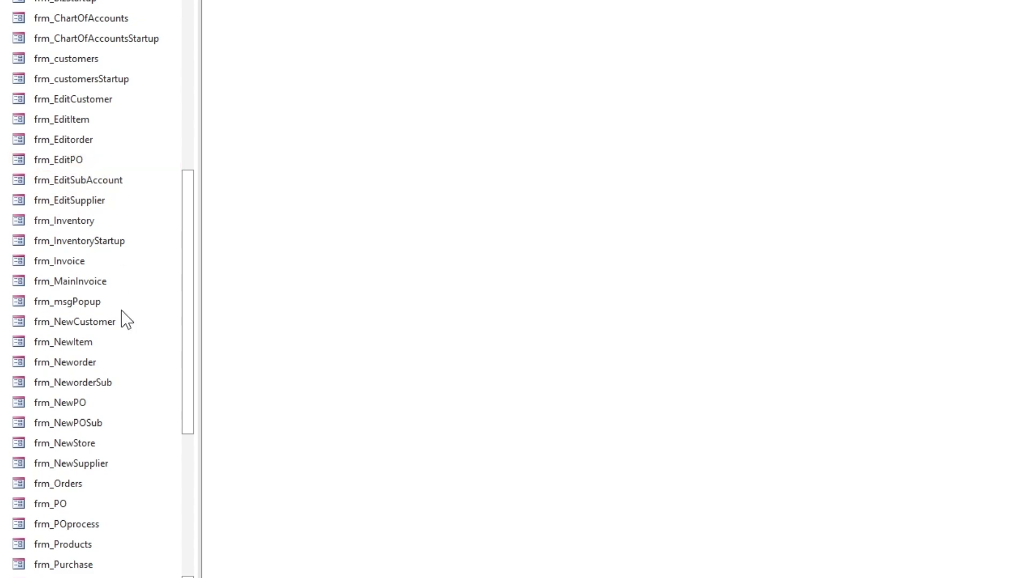
# Reopen frm_InventoryStartup in Design View and locate tbl_Items in the navigation pane.
pyautogui.rightClick(112, 244)
pyautogui.click(160, 296)
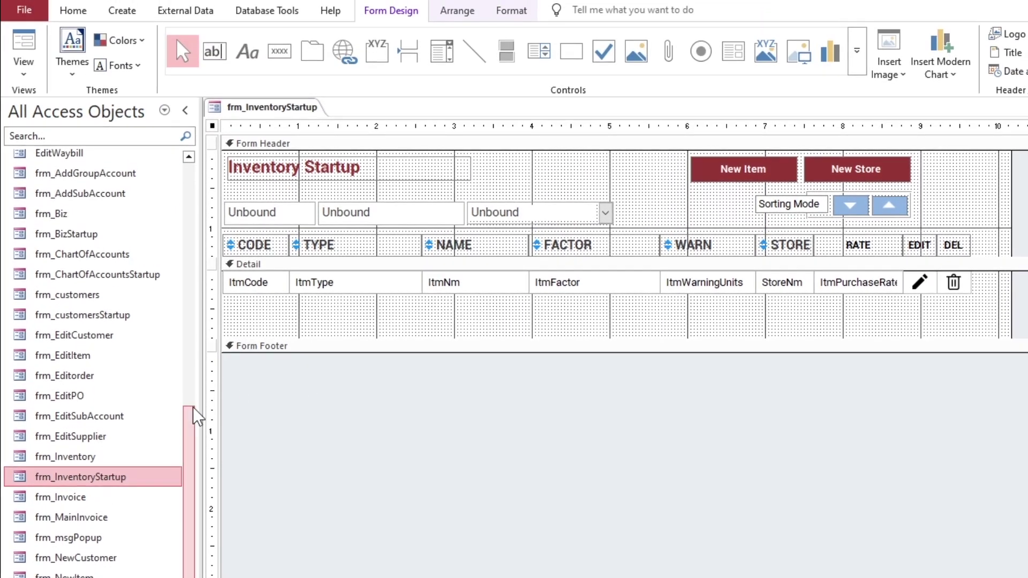
pyautogui.moveTo(193, 182); pyautogui.dragTo(205, 0)
pyautogui.click(108, 217)
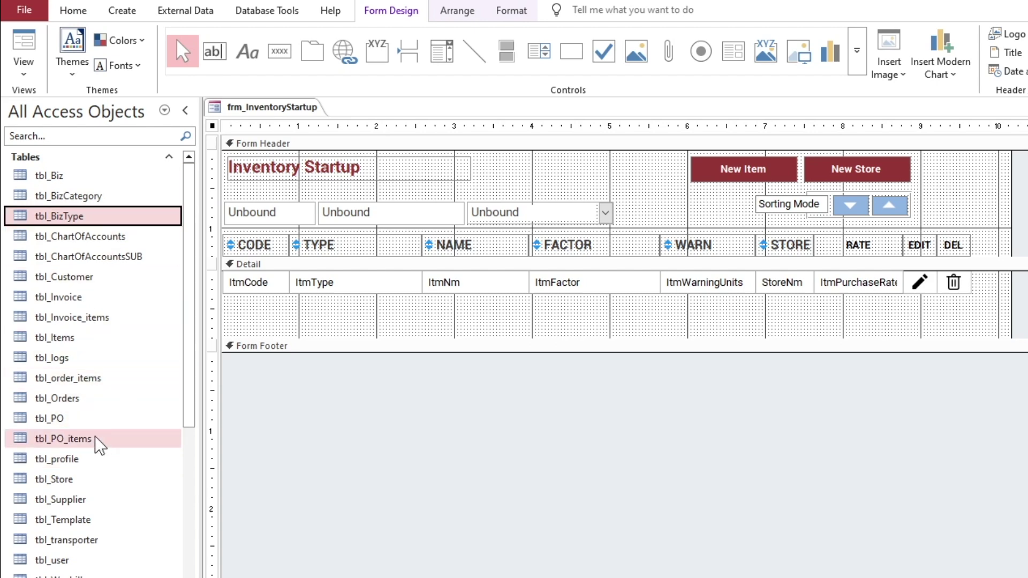
pyautogui.click(89, 419)
pyautogui.click(83, 382)
# Open tbl_Items, fill each blank ItmPurchaseRate cell with 0, and close the table.
pyautogui.doubleClick(69, 337)
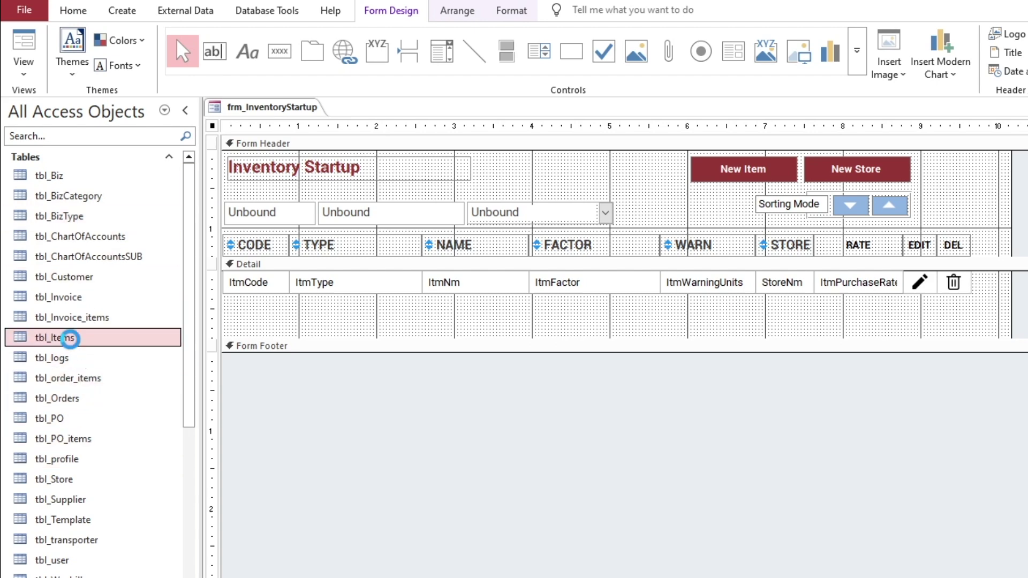
pyautogui.click(847, 141)
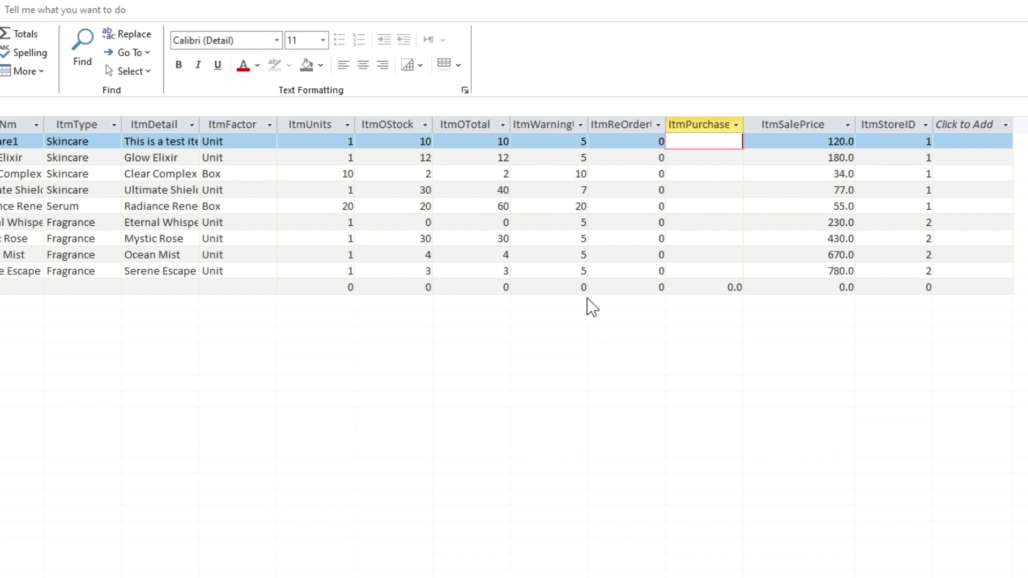
pyautogui.press('Down')
pyautogui.press('Down')
pyautogui.press('Down')
pyautogui.press('Down')
pyautogui.press('Down')
pyautogui.press('Down')
pyautogui.press('Down')
pyautogui.press('Down')
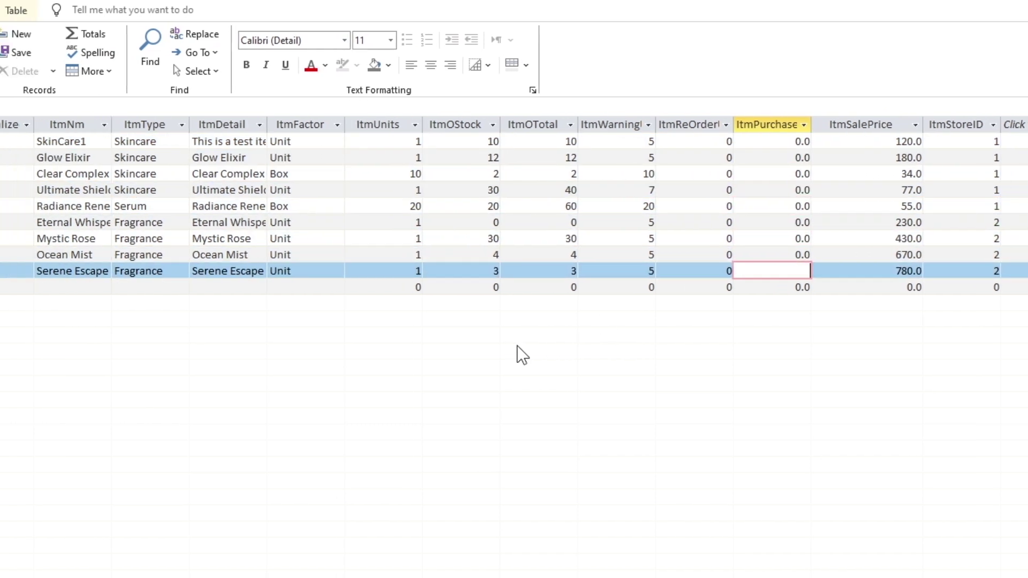
pyautogui.press('Down')
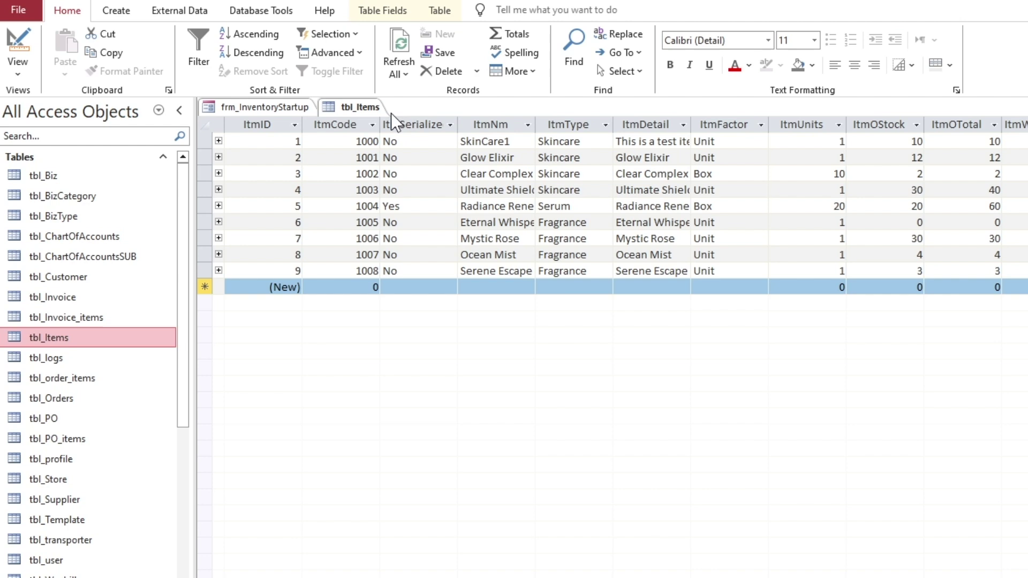
pyautogui.rightClick(391, 114)
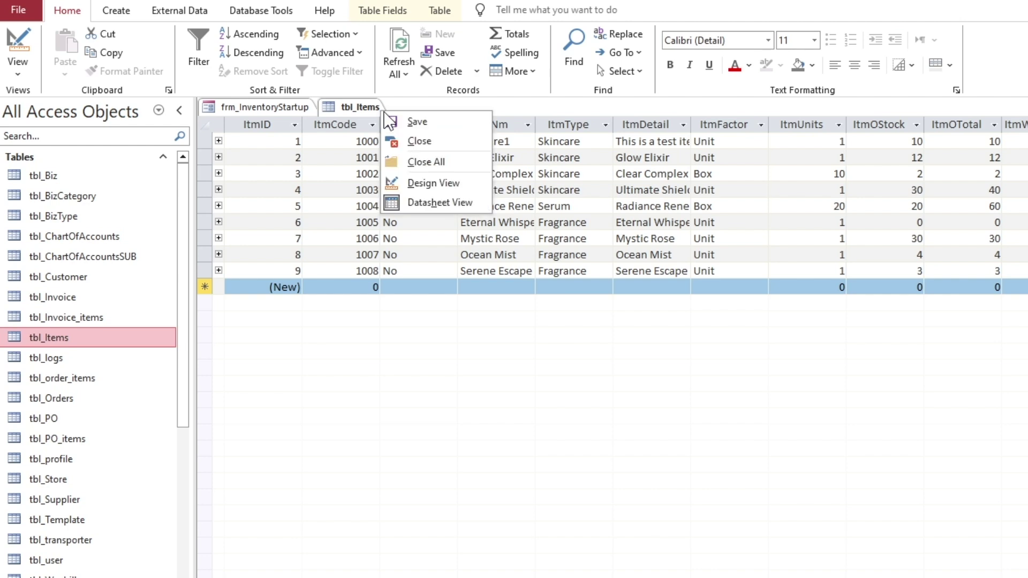
pyautogui.click(421, 140)
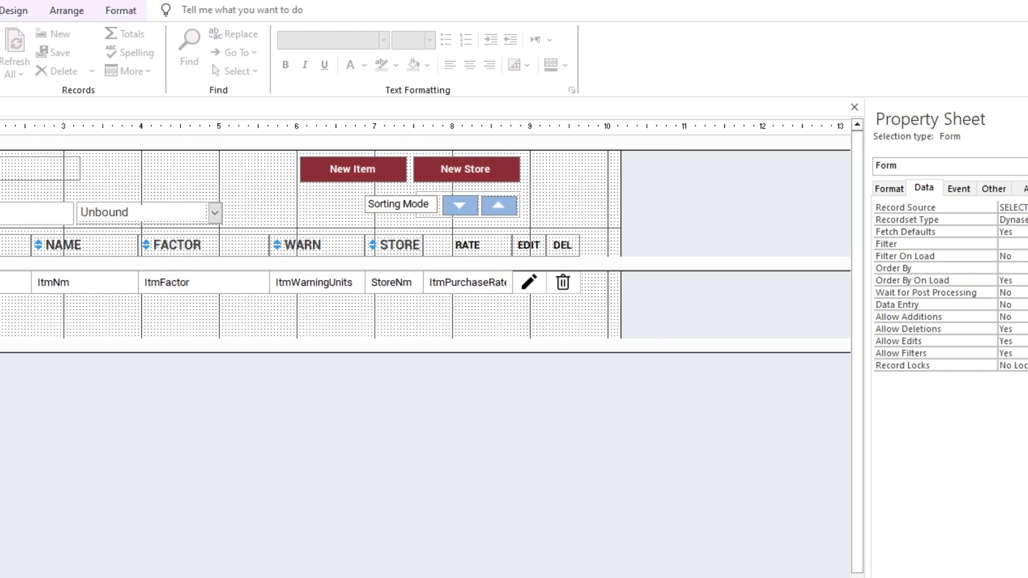
# Open the Record Source query, preview its results, then close it and save the SQL.
pyautogui.click(1013, 207)
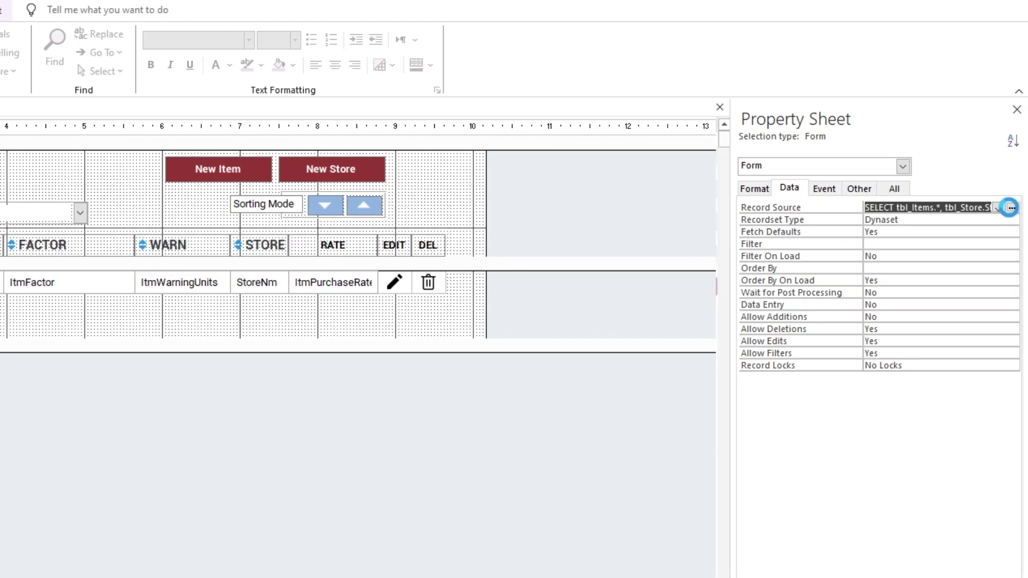
pyautogui.click(1007, 207)
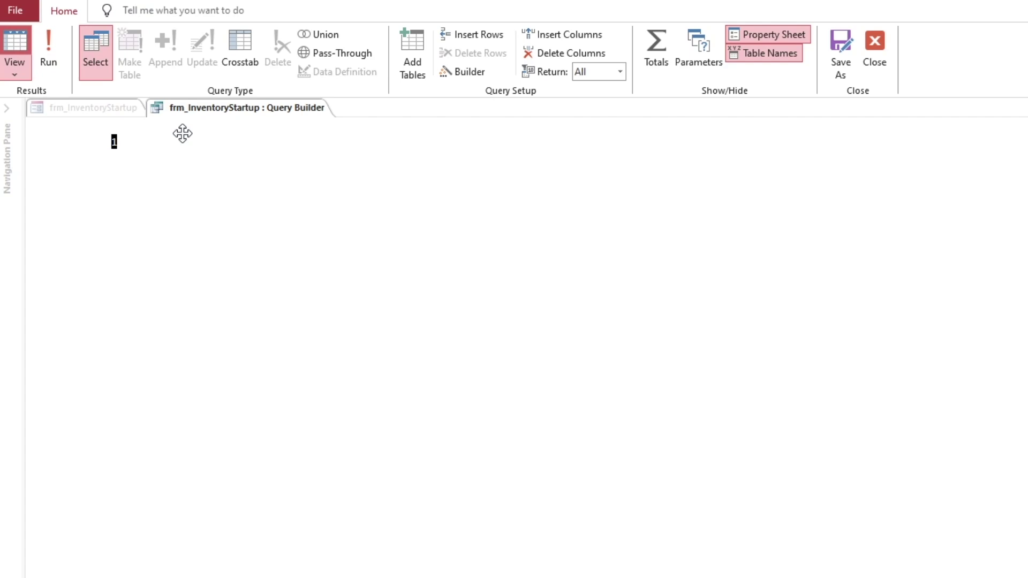
pyautogui.press('Down')
pyautogui.press('Down')
pyautogui.press('Down')
pyautogui.press('Down')
pyautogui.press('Down')
pyautogui.press('Down')
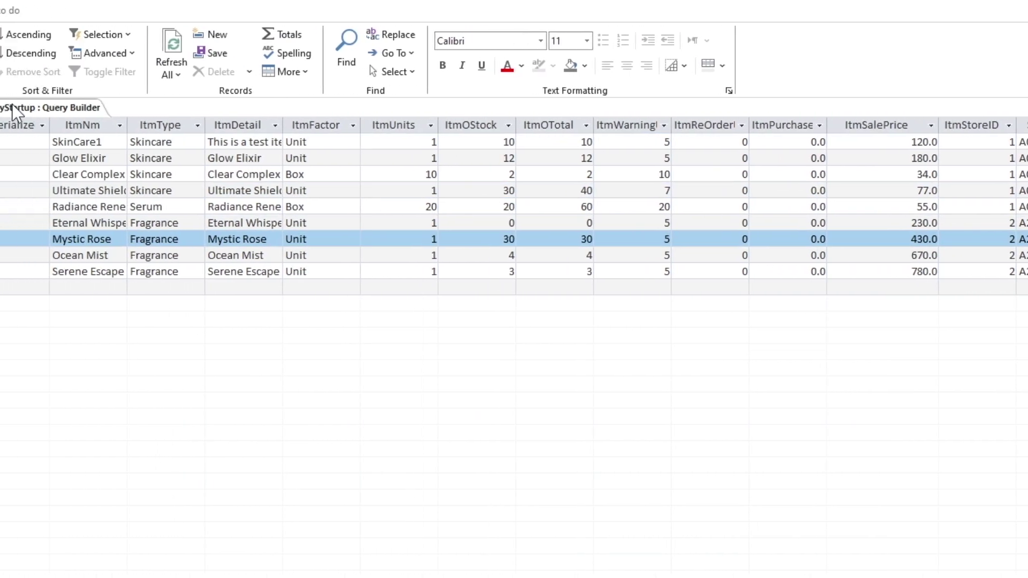
pyautogui.rightClick(144, 108)
pyautogui.click(171, 142)
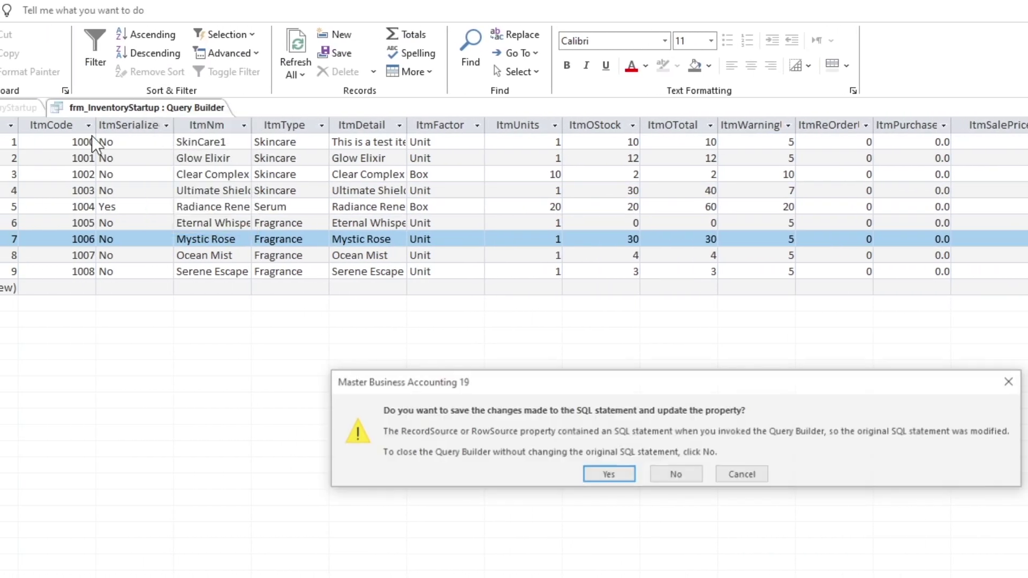
pyautogui.click(587, 475)
pyautogui.click(276, 324)
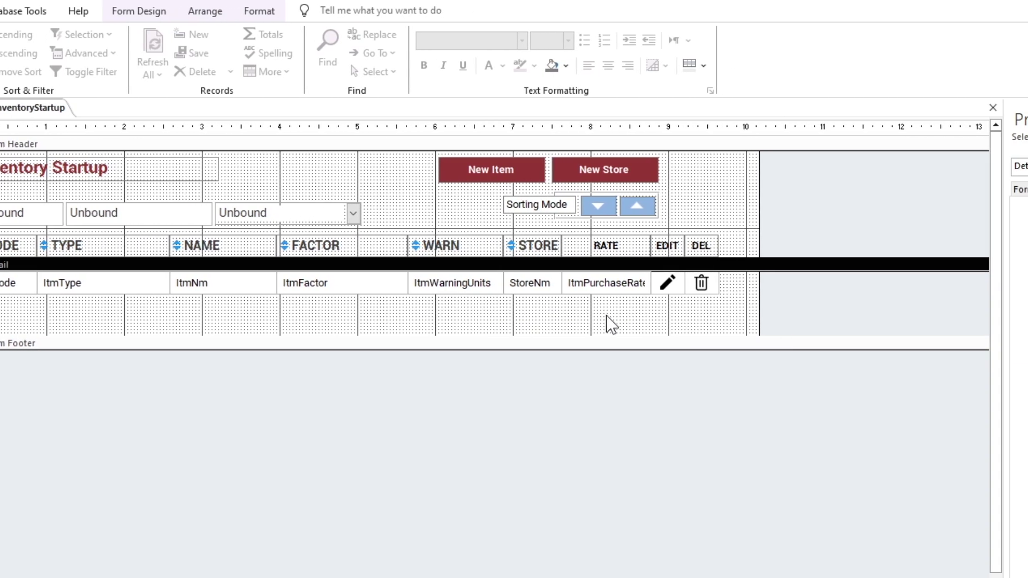
# Drag Total Amount from the Field List into the layout right after the RATE column.
pyautogui.click(201, 11)
pyautogui.click(261, 11)
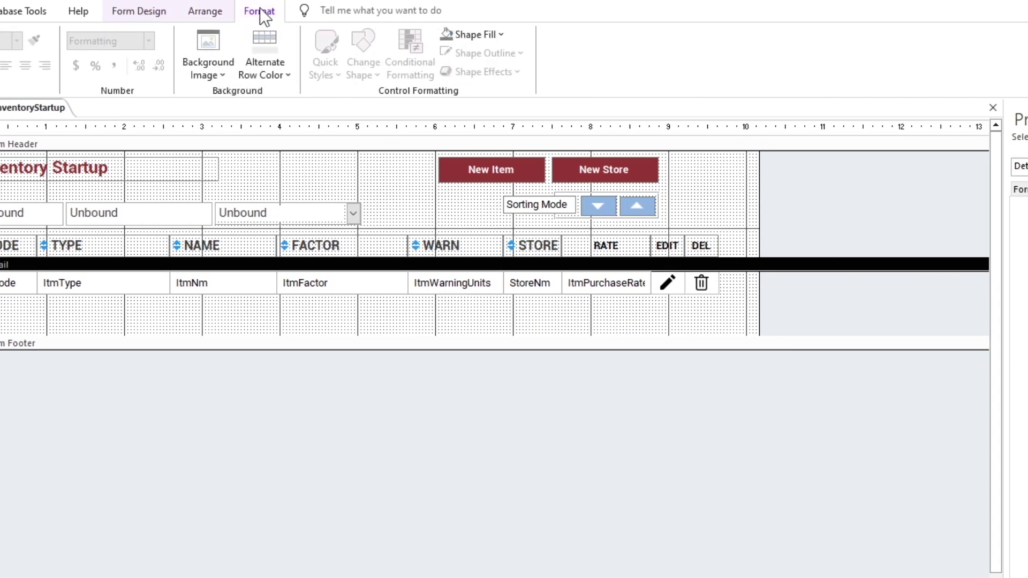
pyautogui.click(147, 11)
pyautogui.click(860, 61)
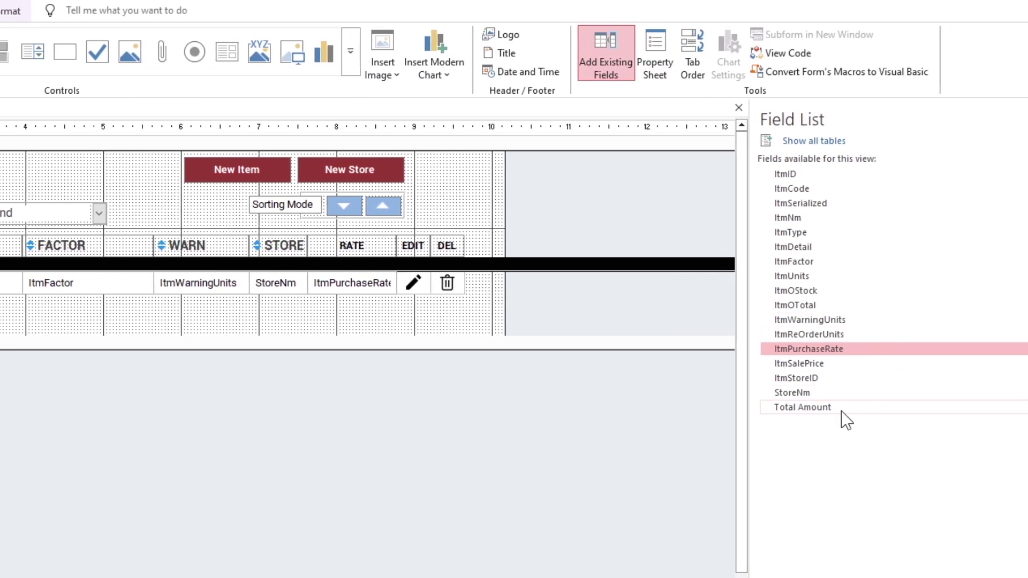
pyautogui.moveTo(998, 410); pyautogui.dragTo(610, 289)
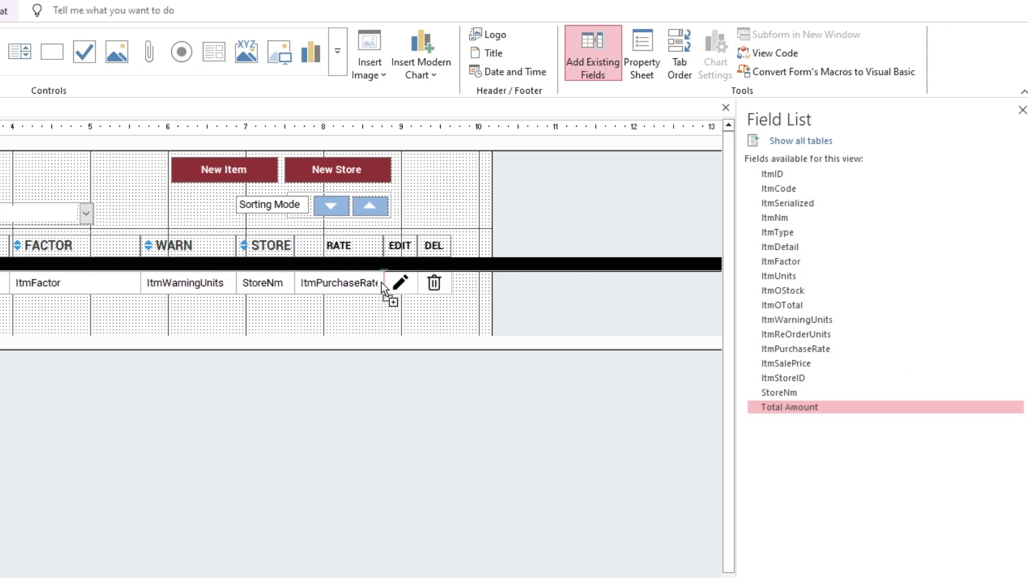
pyautogui.moveTo(381, 281); pyautogui.dragTo(383, 280)
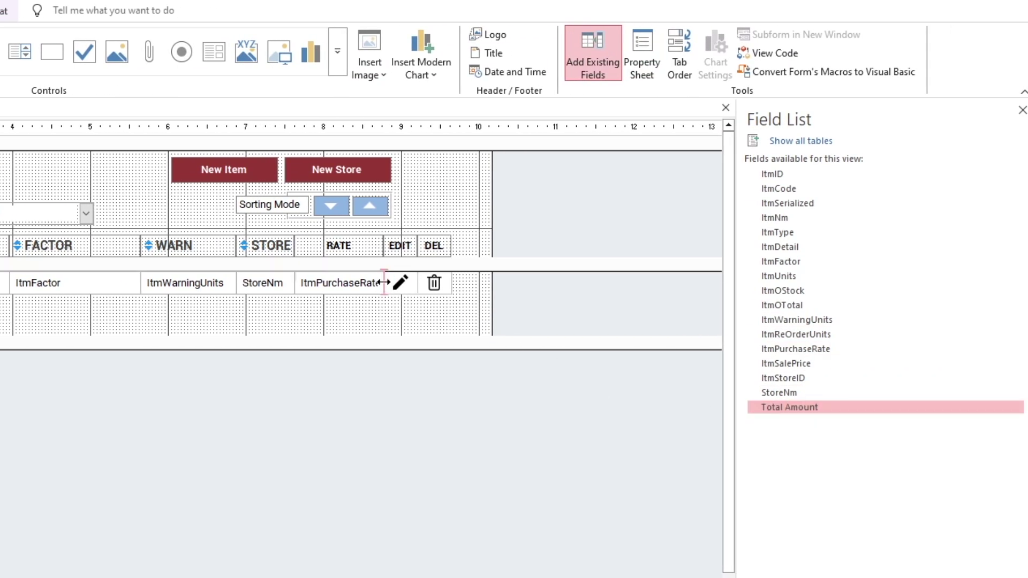
pyautogui.click(193, 310)
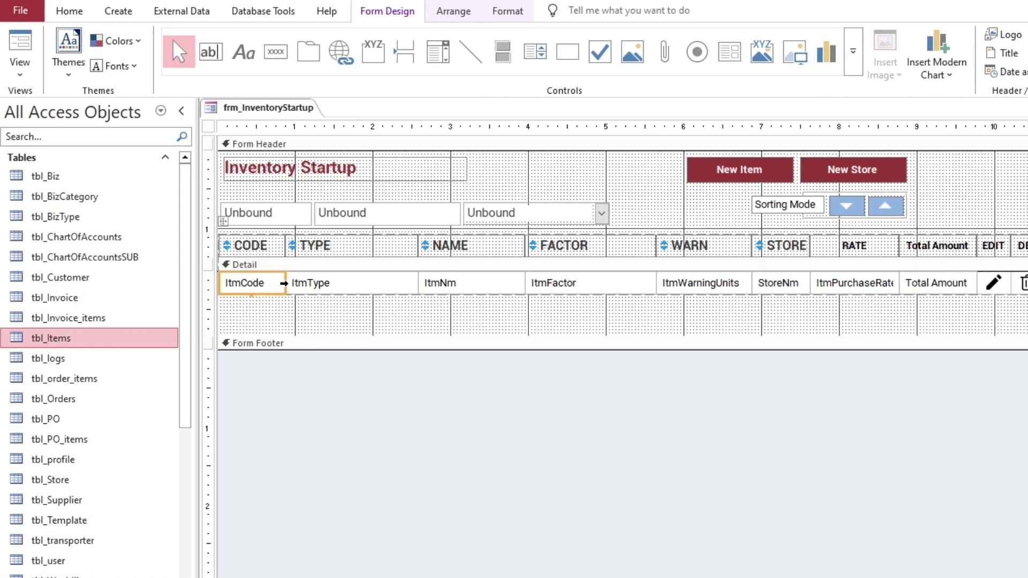
# Narrow the ItmCode, ItmType, ItmFactor, ItmWarningUnits and ItmPurchaseRate columns.
pyautogui.moveTo(283, 282); pyautogui.dragTo(275, 283)
pyautogui.moveTo(407, 282); pyautogui.dragTo(386, 283)
pyautogui.moveTo(624, 283); pyautogui.dragTo(586, 282)
pyautogui.click(636, 290)
pyautogui.moveTo(681, 282); pyautogui.dragTo(651, 284)
pyautogui.click(740, 288)
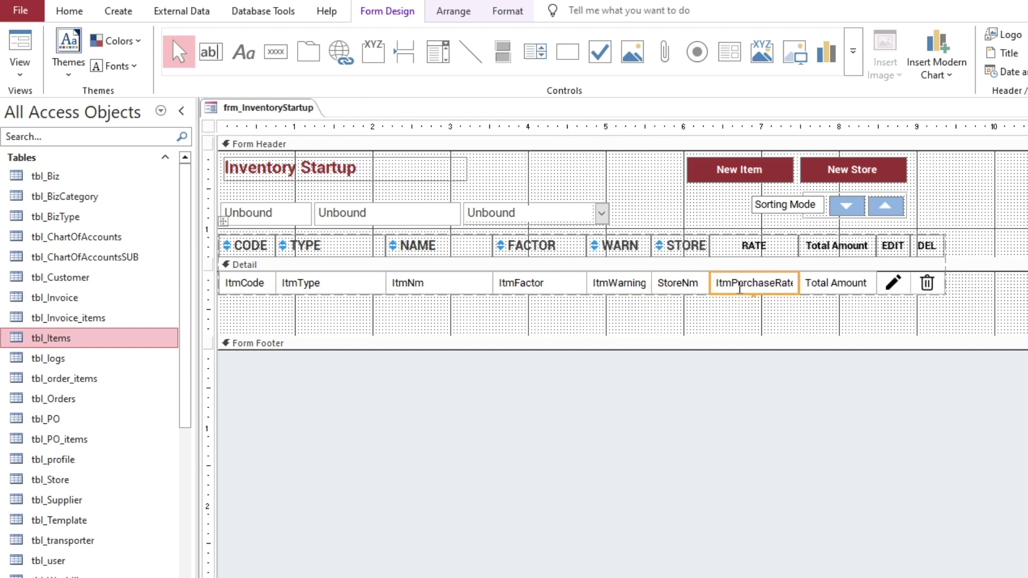
pyautogui.moveTo(799, 282); pyautogui.dragTo(781, 283)
# Copy the STORE header's style onto the Total Amount label and rename it AMOUNT.
pyautogui.click(682, 246)
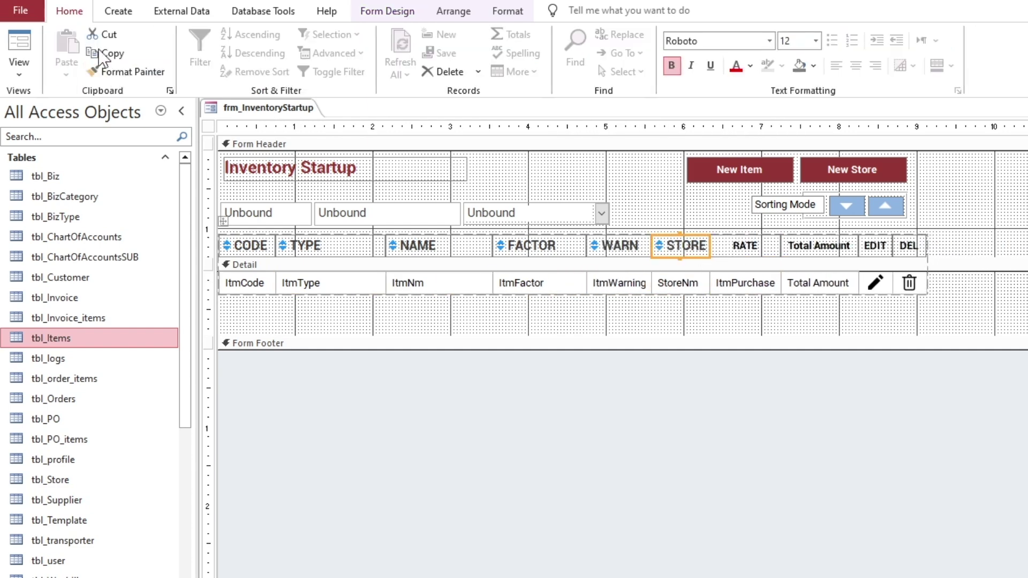
pyautogui.click(819, 245)
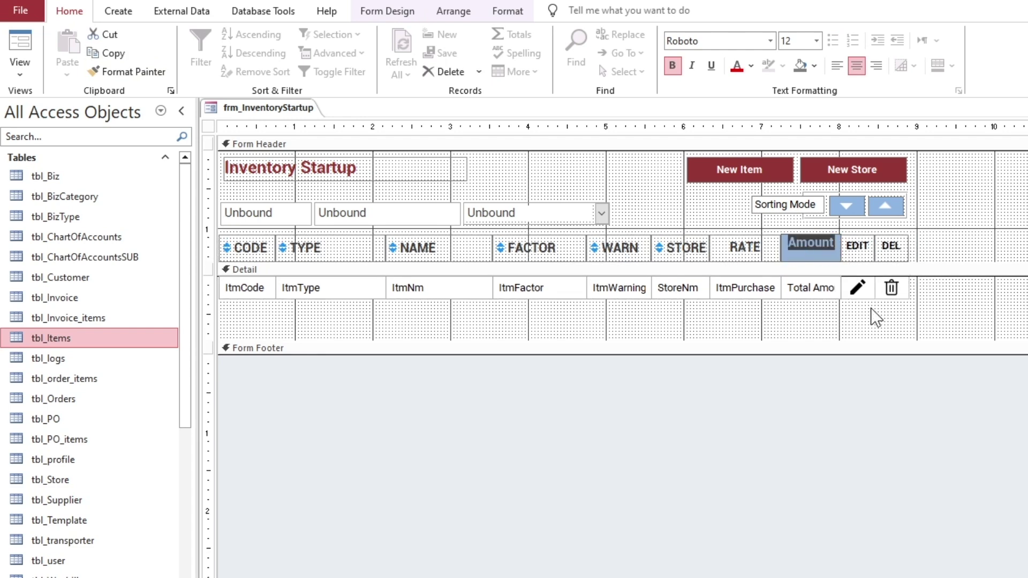
pyautogui.write('AMOUNT')
pyautogui.press('Return')
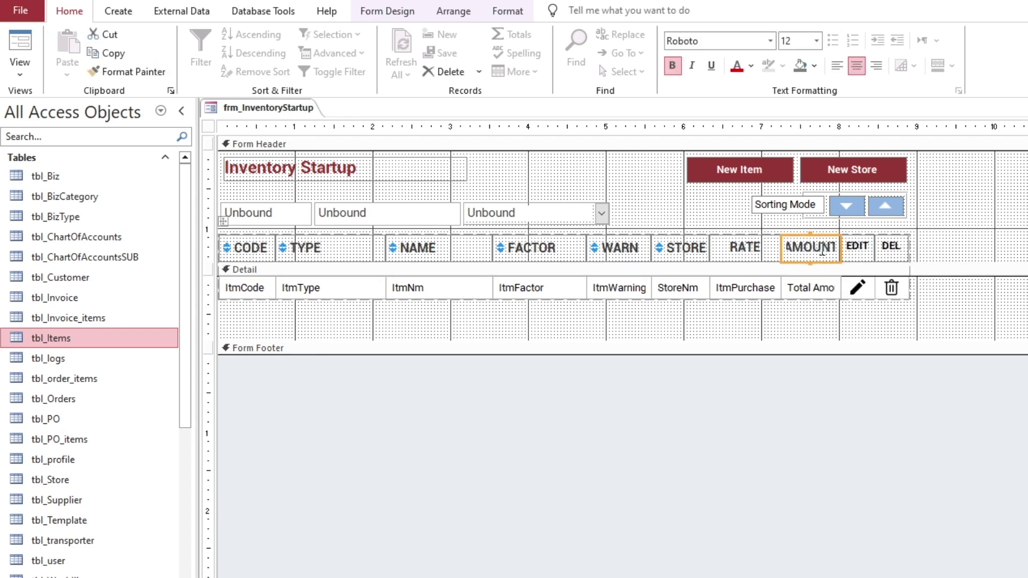
pyautogui.click(688, 257)
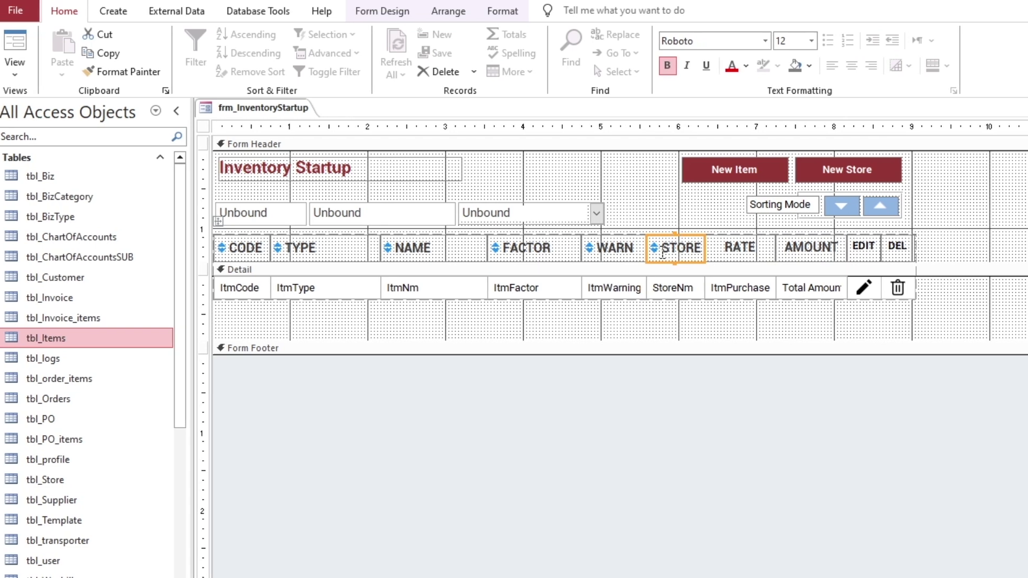
pyautogui.click(292, 12)
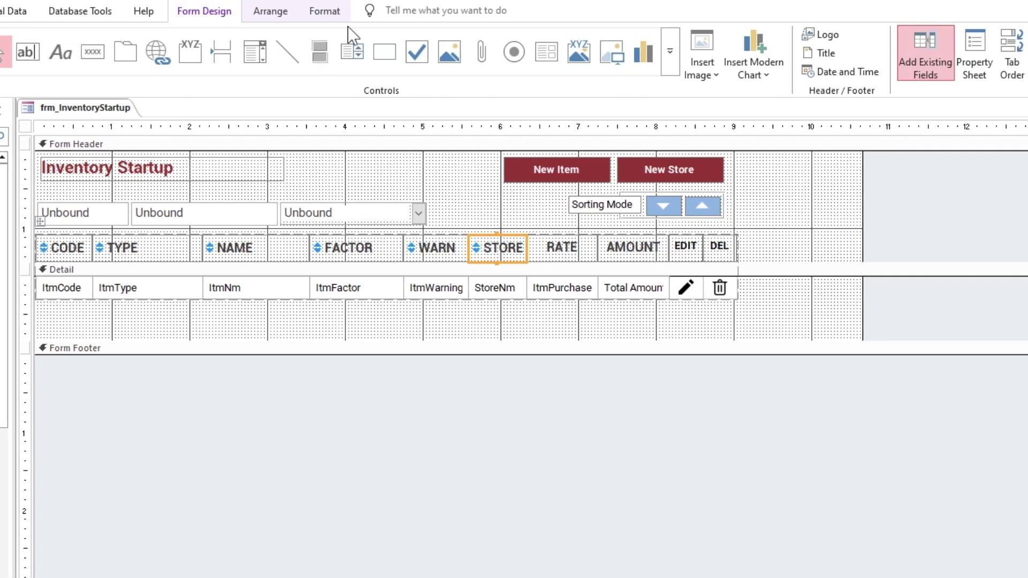
pyautogui.click(975, 59)
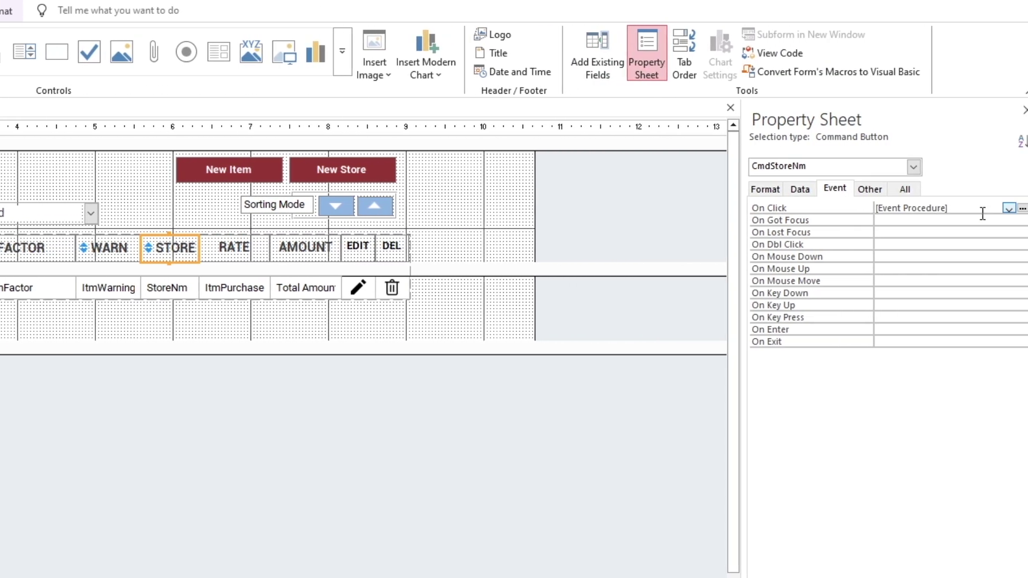
pyautogui.click(1018, 209)
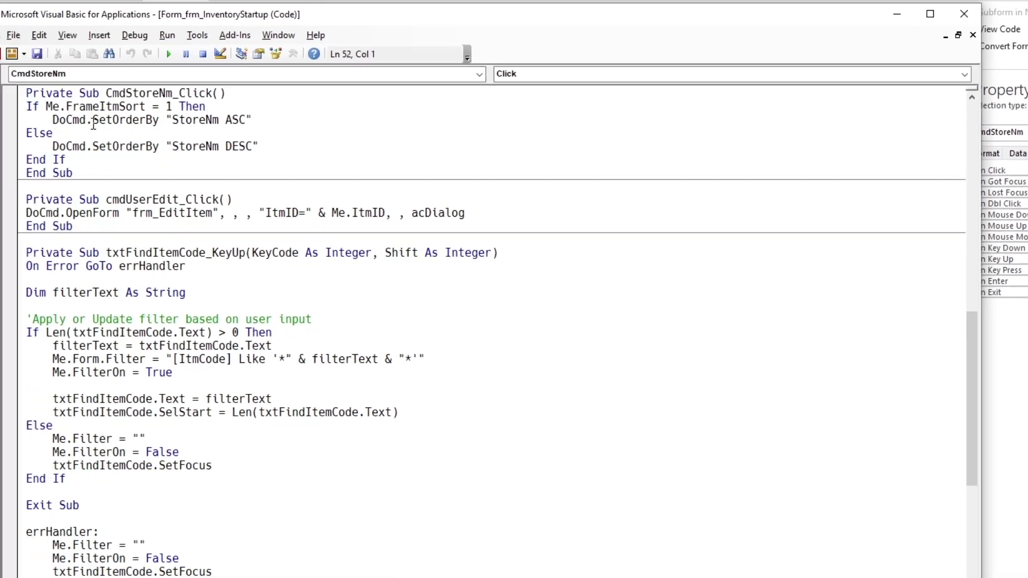
pyautogui.moveTo(55, 99); pyautogui.dragTo(143, 165)
pyautogui.click(152, 143)
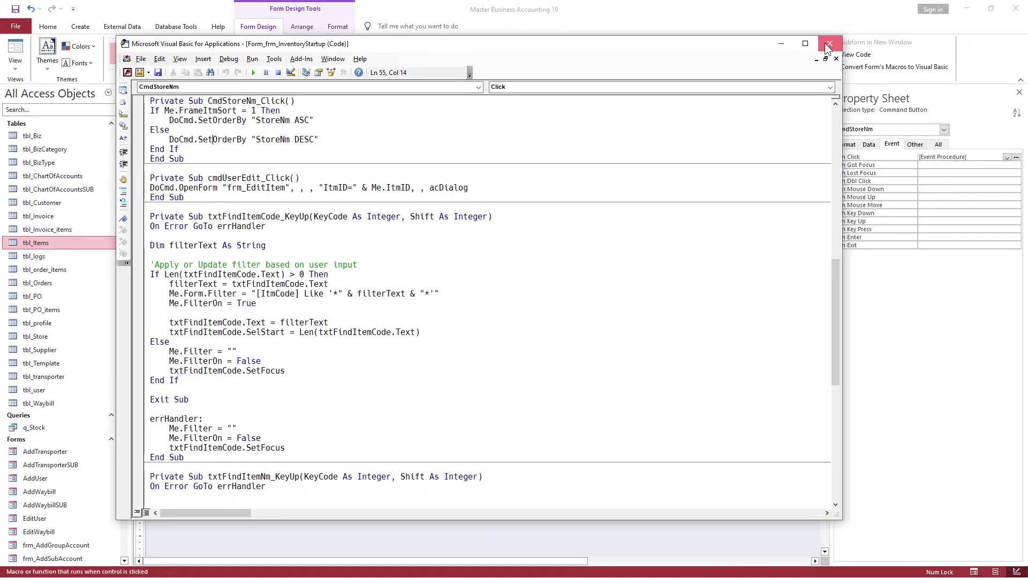
pyautogui.click(829, 44)
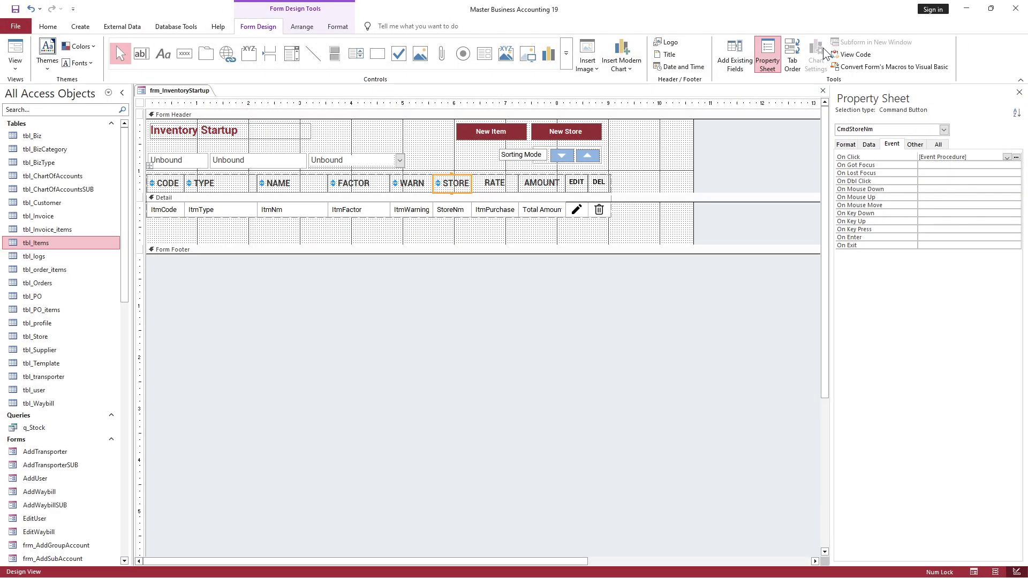
pyautogui.click(546, 185)
pyautogui.click(545, 219)
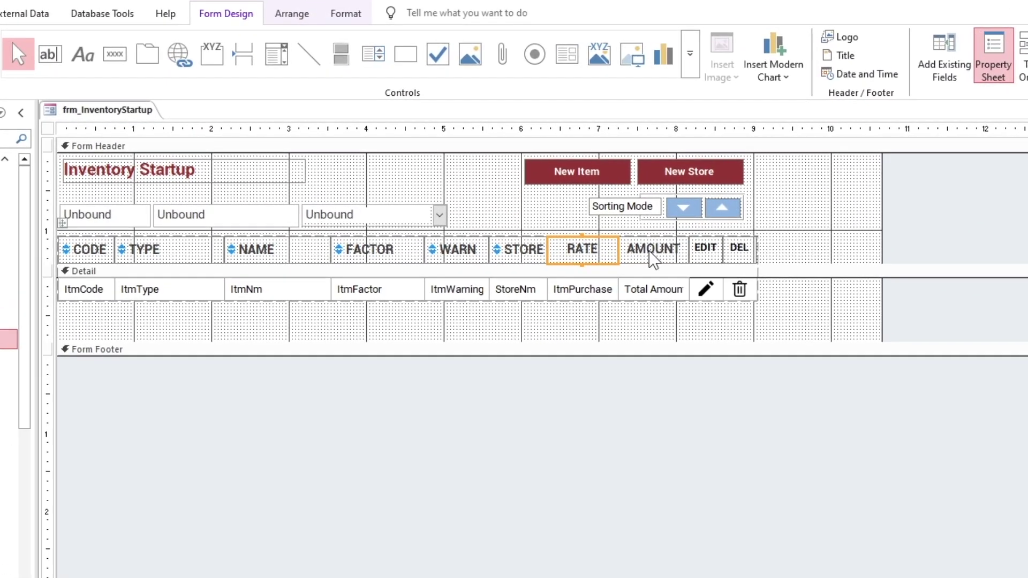
pyautogui.click(540, 317)
pyautogui.click(576, 292)
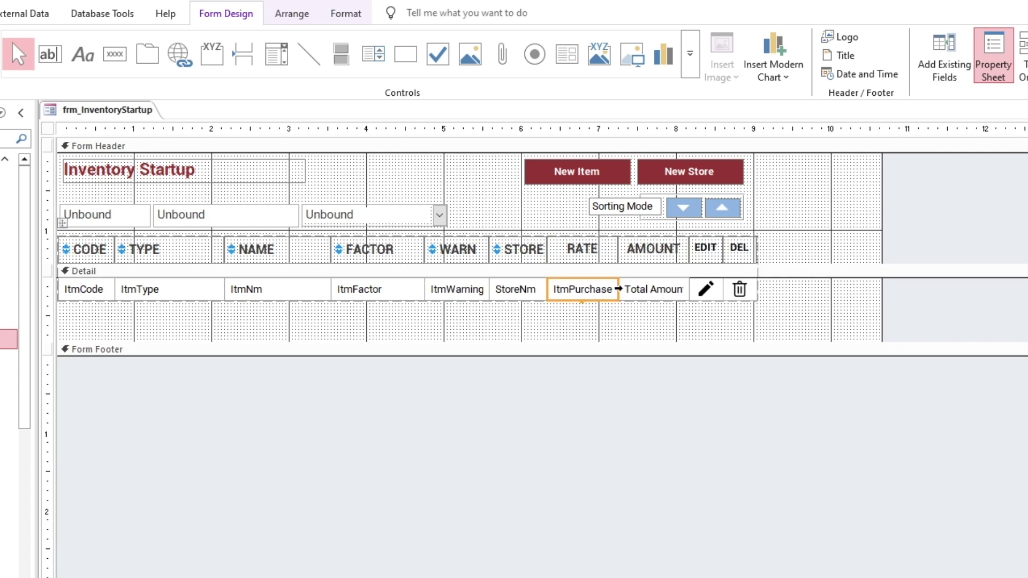
pyautogui.moveTo(619, 289); pyautogui.dragTo(609, 290)
pyautogui.click(665, 318)
pyautogui.moveTo(627, 342); pyautogui.dragTo(625, 292)
pyautogui.click(521, 230)
pyautogui.click(161, 290)
pyautogui.click(292, 13)
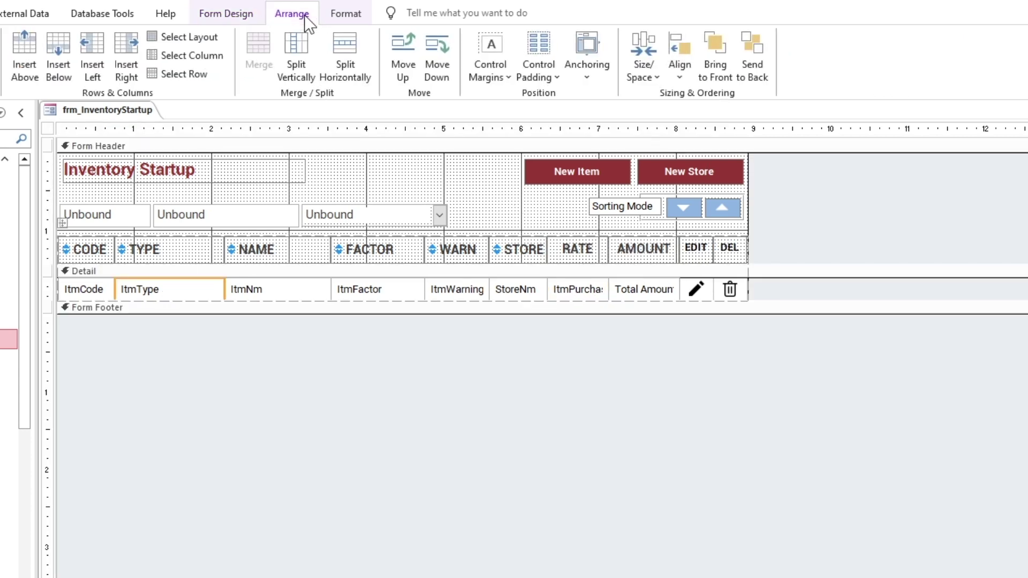
pyautogui.click(587, 54)
pyautogui.click(326, 283)
pyautogui.click(588, 54)
pyautogui.click(650, 99)
pyautogui.click(378, 289)
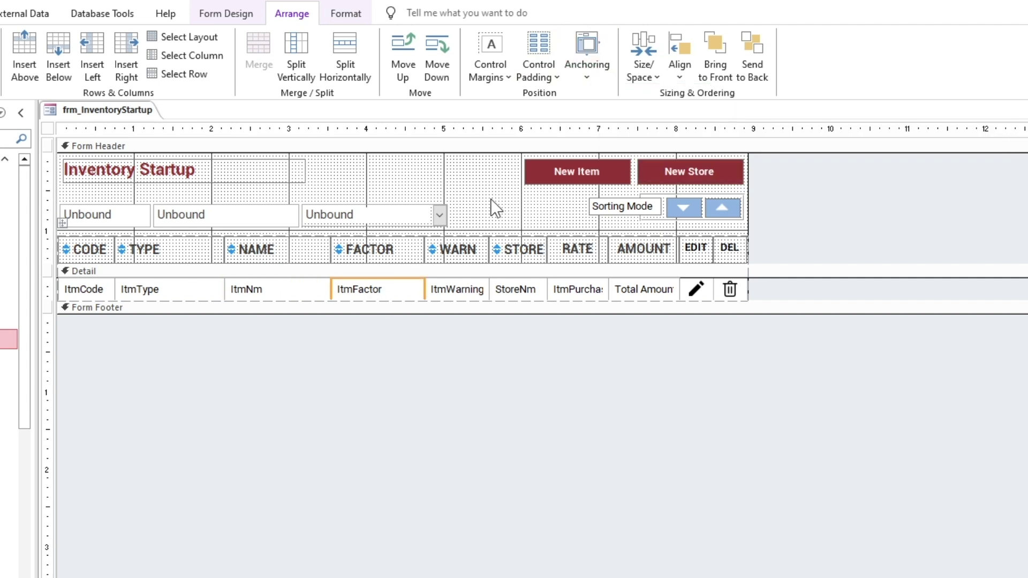
pyautogui.click(587, 53)
pyautogui.click(615, 100)
pyautogui.click(458, 290)
pyautogui.click(588, 54)
pyautogui.click(616, 100)
pyautogui.click(517, 289)
pyautogui.click(588, 53)
pyautogui.click(615, 99)
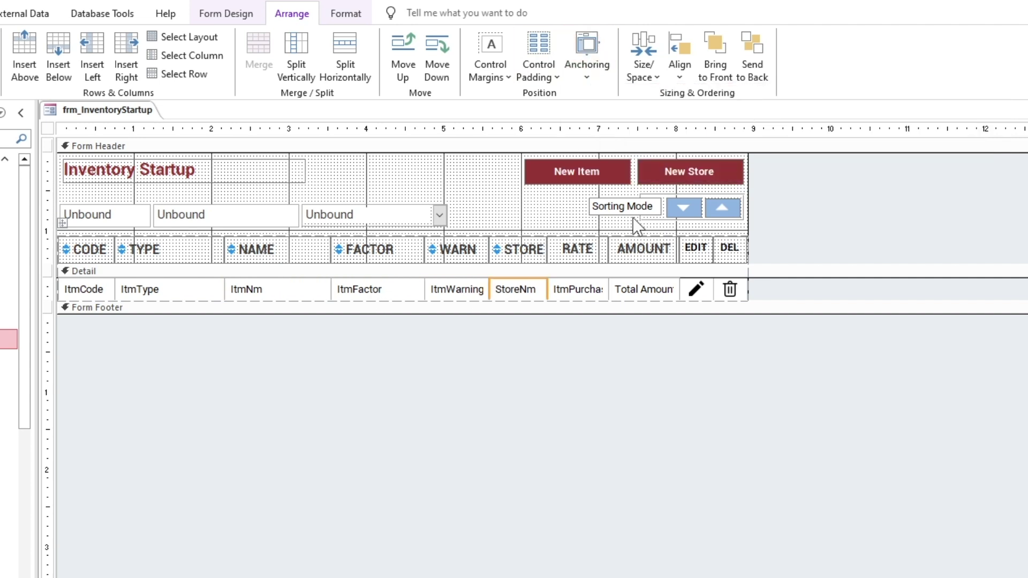
pyautogui.click(579, 289)
pyautogui.click(588, 54)
pyautogui.click(616, 100)
pyautogui.click(643, 289)
pyautogui.click(588, 54)
pyautogui.click(616, 100)
pyautogui.click(654, 339)
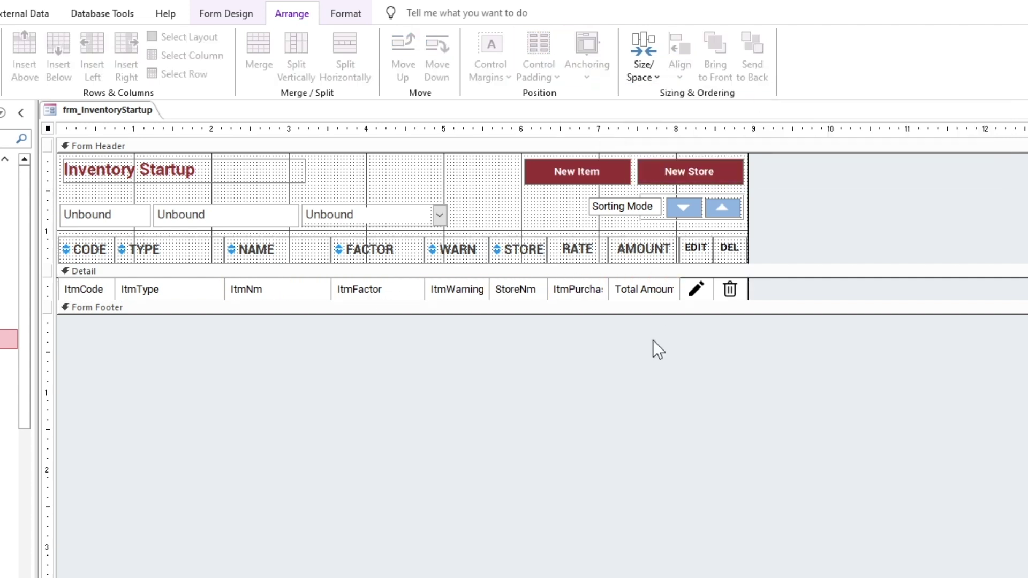
pyautogui.click(68, 13)
pyautogui.click(18, 45)
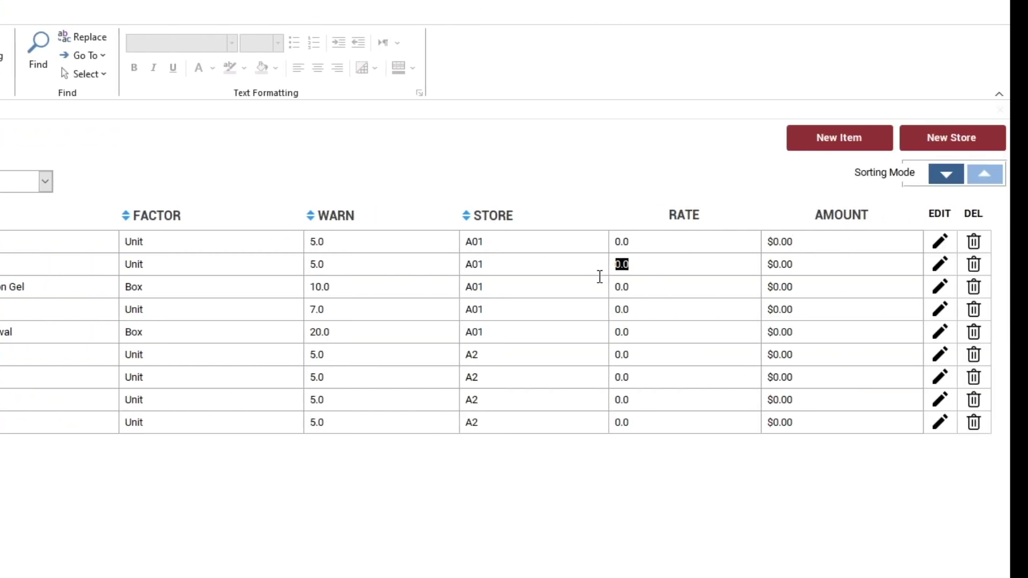
pyautogui.press('Down')
pyautogui.rightClick(188, 110)
pyautogui.press('Escape')
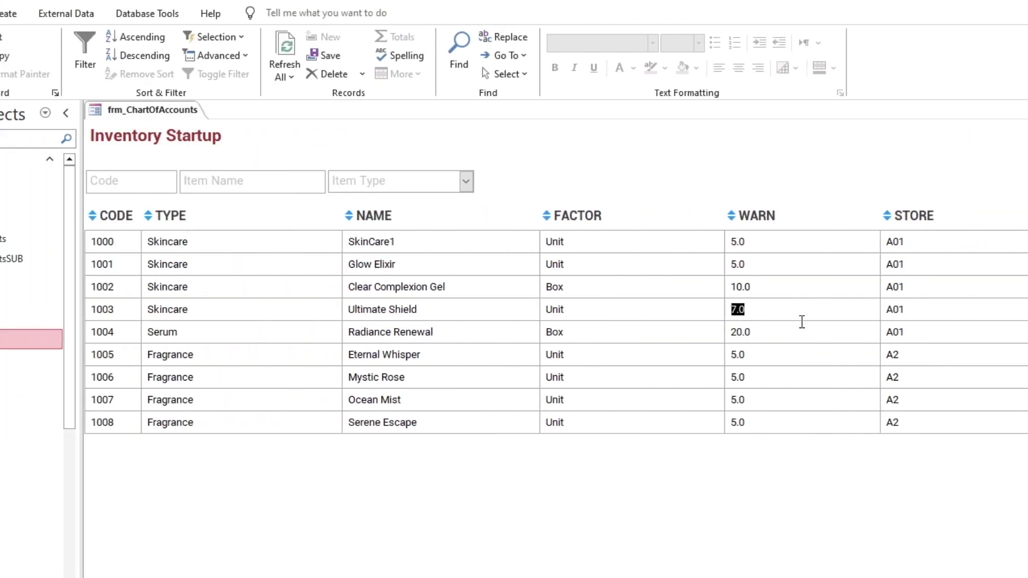
pyautogui.write('vvvv')
pyautogui.hotkey('shift', 'Home')
pyautogui.press('Escape')
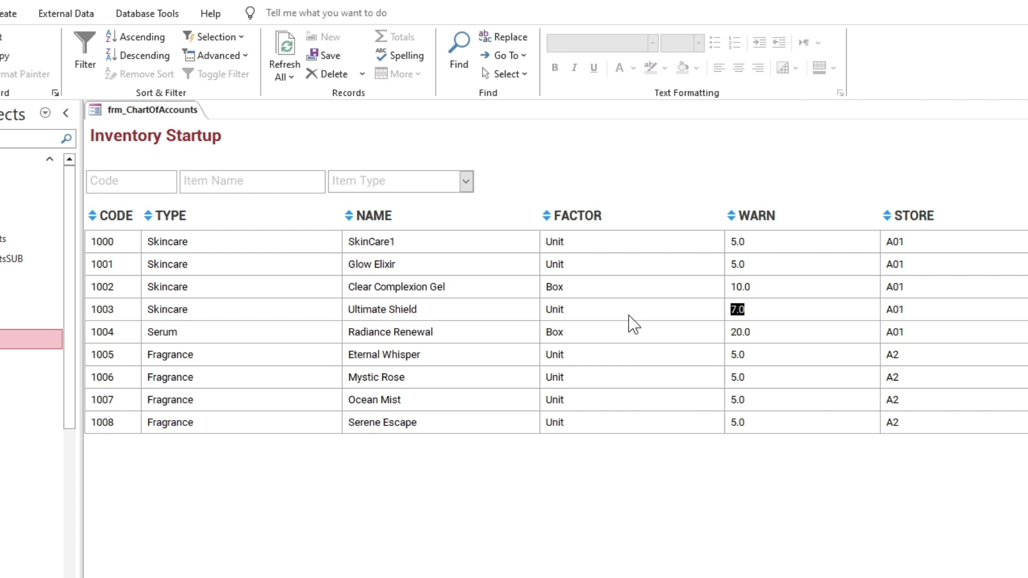
pyautogui.rightClick(171, 110)
# Set the ItmType through StoreNm fields to Enabled No and Locked Yes.
pyautogui.click(213, 220)
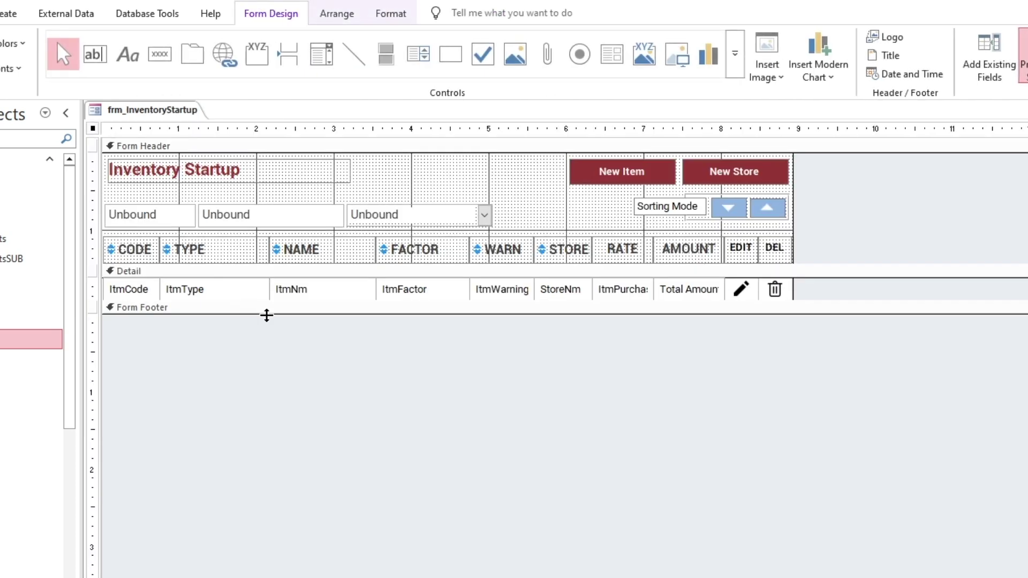
pyautogui.press('F4')
pyautogui.moveTo(138, 345); pyautogui.dragTo(571, 292)
pyautogui.moveTo(415, 283); pyautogui.dragTo(416, 284)
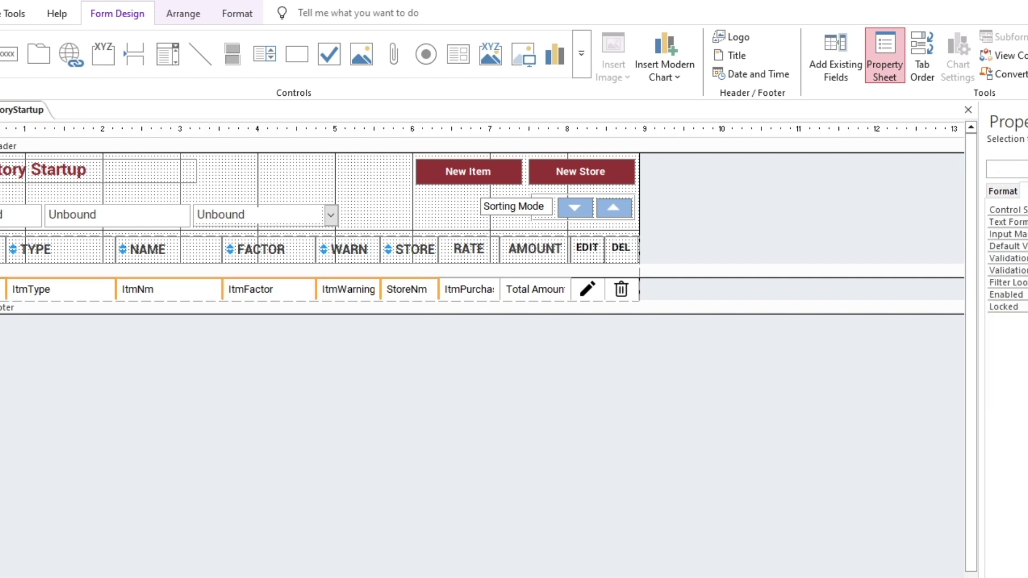
pyautogui.moveTo(1006, 122); pyautogui.dragTo(777, 151)
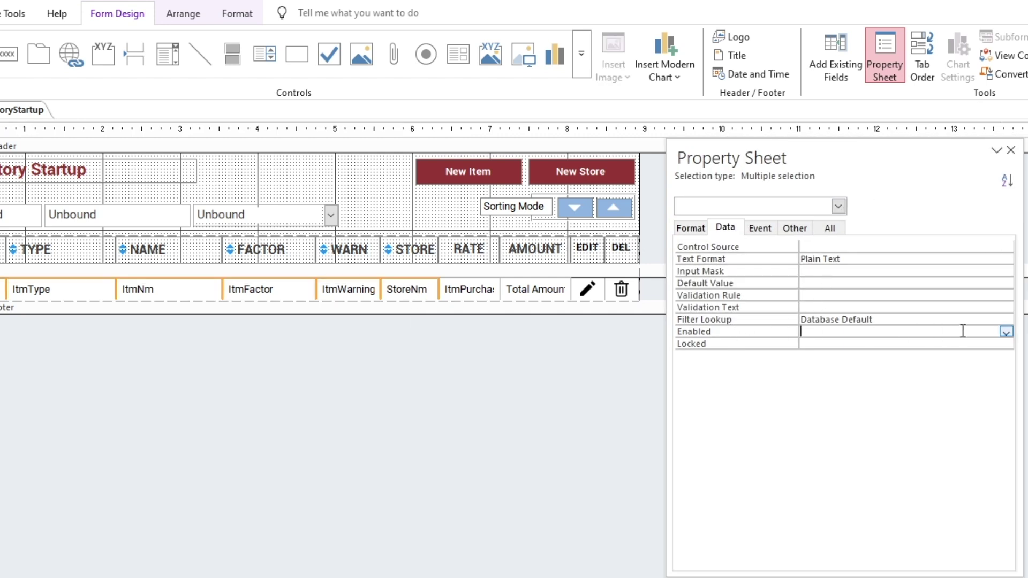
pyautogui.click(1007, 332)
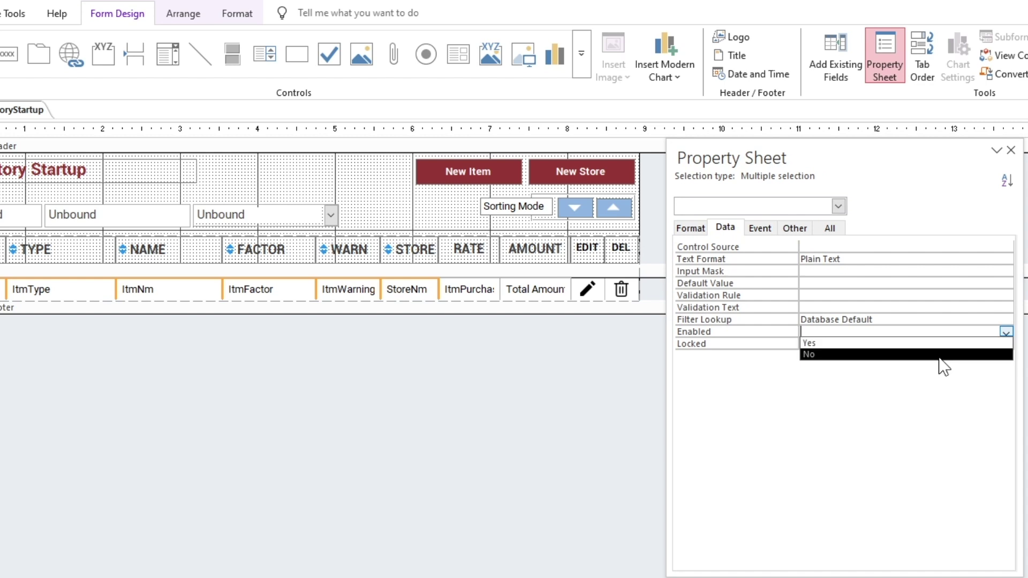
pyautogui.click(940, 355)
pyautogui.click(933, 344)
pyautogui.click(1007, 345)
pyautogui.click(959, 357)
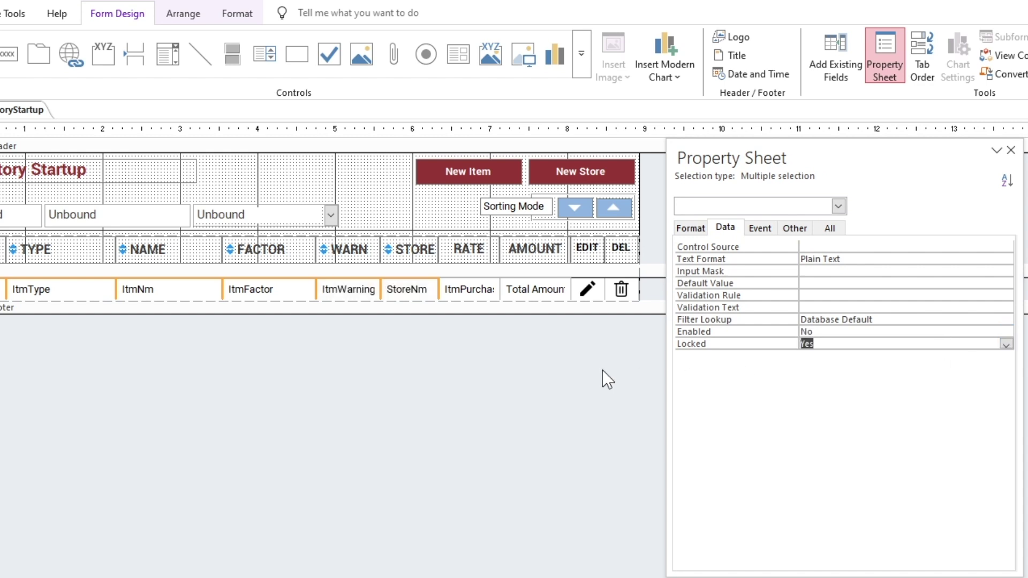
pyautogui.click(603, 379)
# Give the ItmPurchase and Total Amount fields a pale yellow shape fill.
pyautogui.click(476, 294)
pyautogui.keyDown('shift'); pyautogui.click(518, 292); pyautogui.keyUp('shift')
pyautogui.click(542, 315)
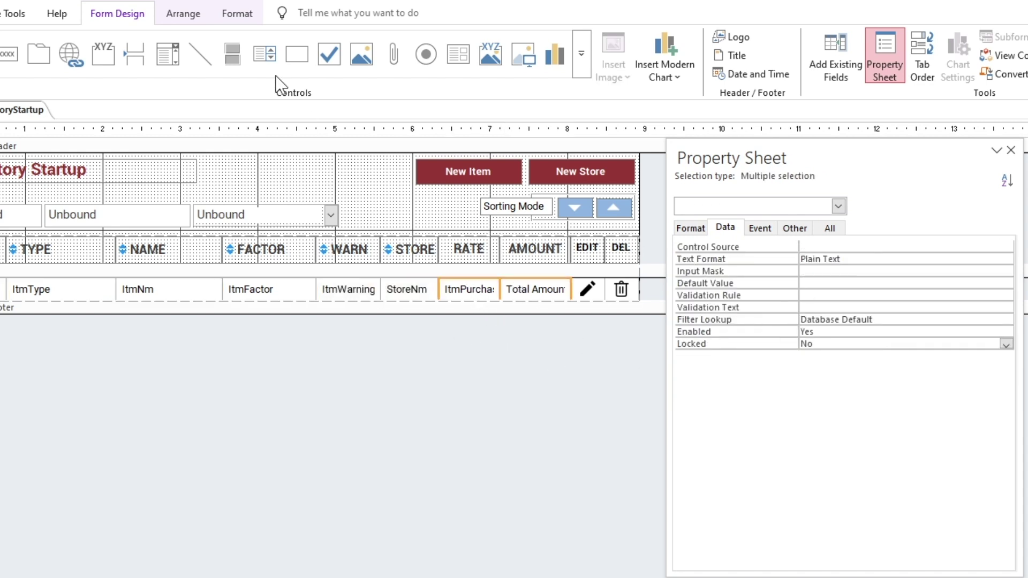
pyautogui.click(256, 17)
pyautogui.click(464, 38)
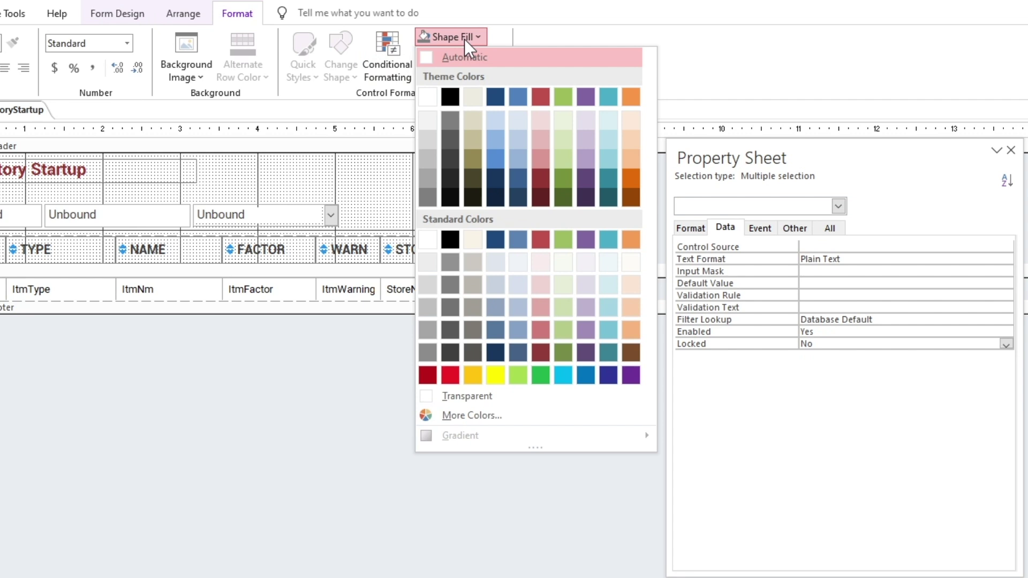
pyautogui.click(509, 415)
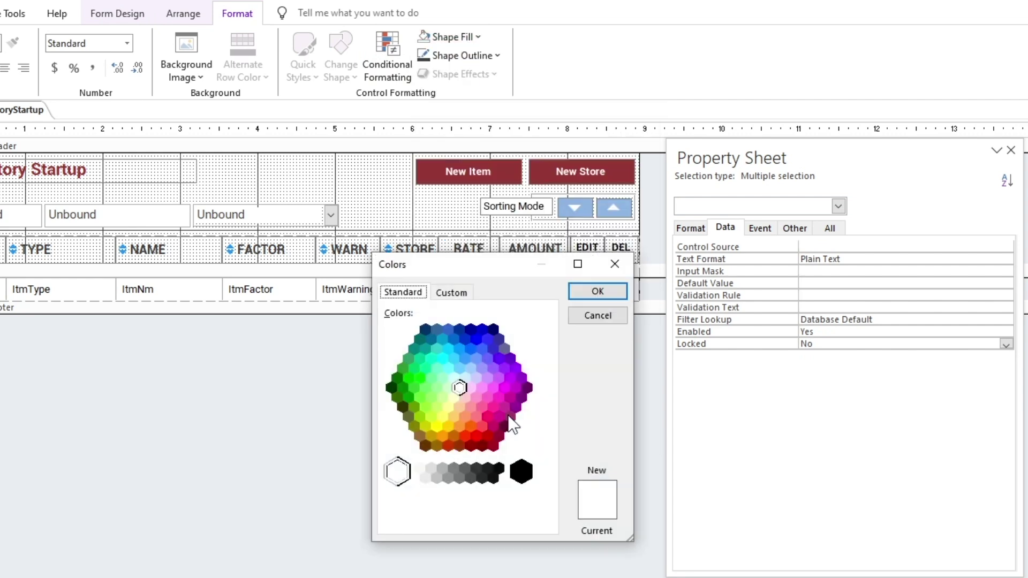
pyautogui.click(454, 398)
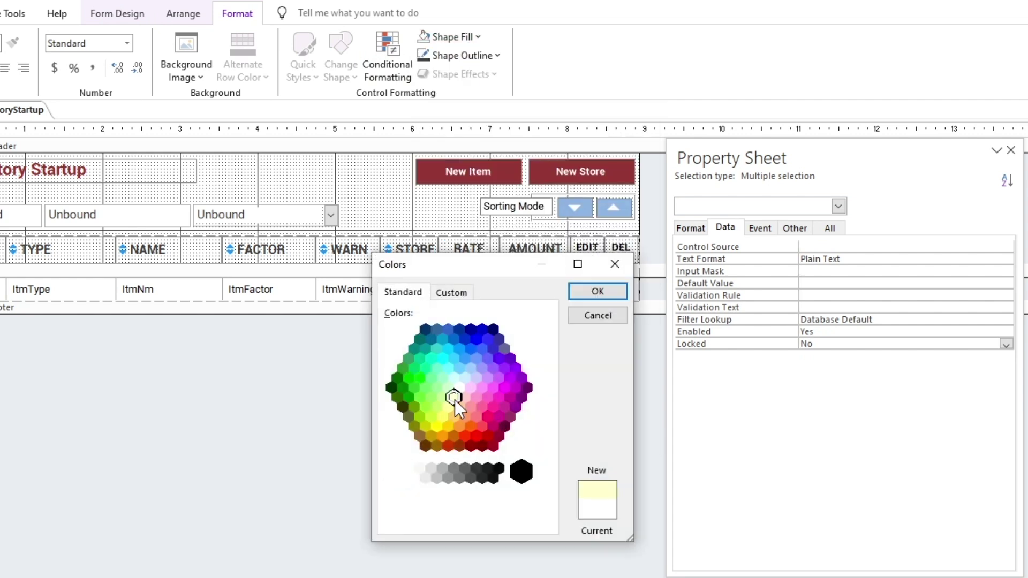
pyautogui.click(578, 290)
# Check the pale yellow fill on RATE and AMOUNT and dock the Property Sheet.
pyautogui.click(528, 338)
pyautogui.moveTo(531, 333); pyautogui.dragTo(471, 300)
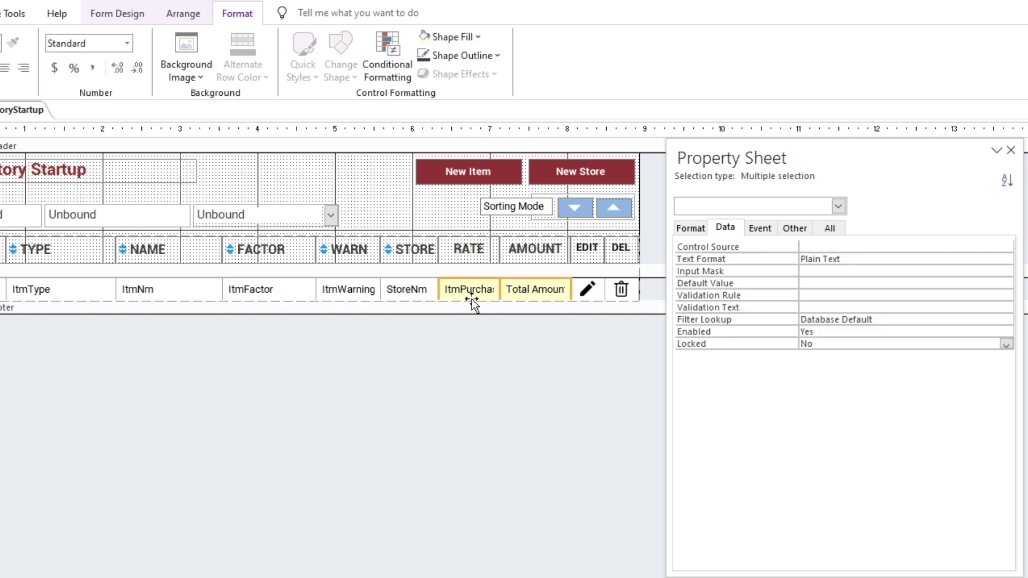
pyautogui.click(521, 349)
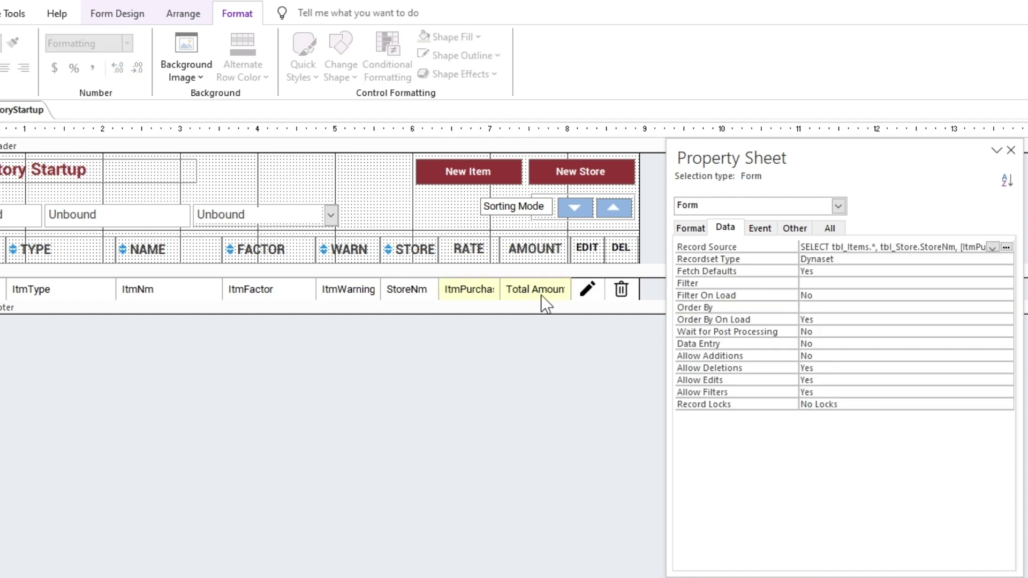
pyautogui.moveTo(538, 329); pyautogui.dragTo(473, 292)
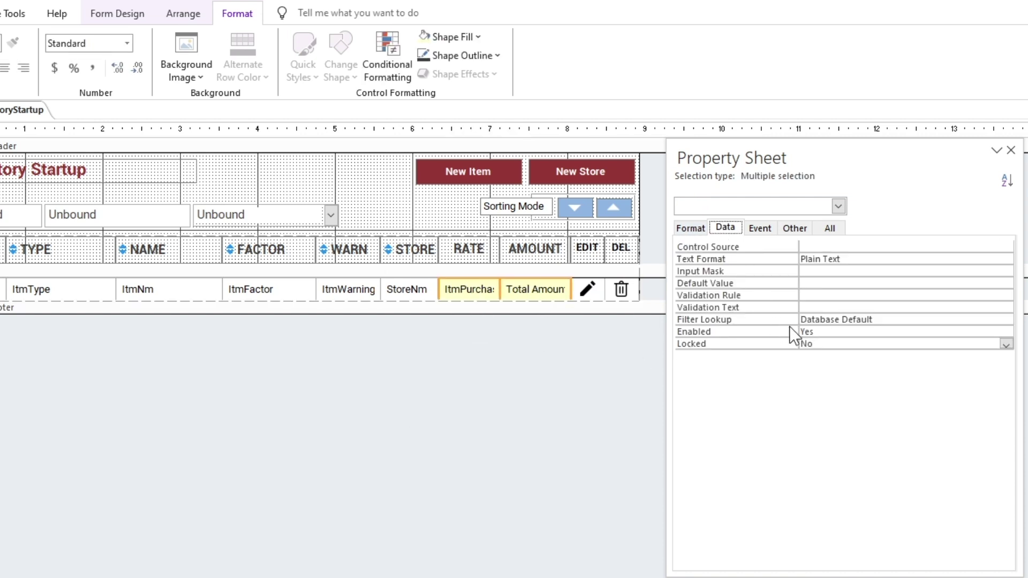
pyautogui.press('Escape')
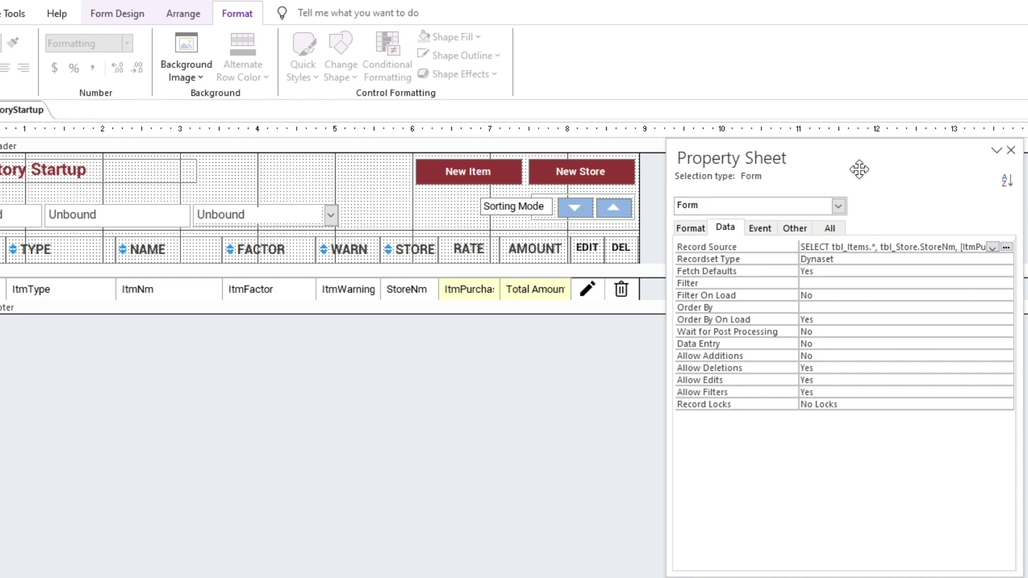
pyautogui.moveTo(860, 170); pyautogui.dragTo(757, 254)
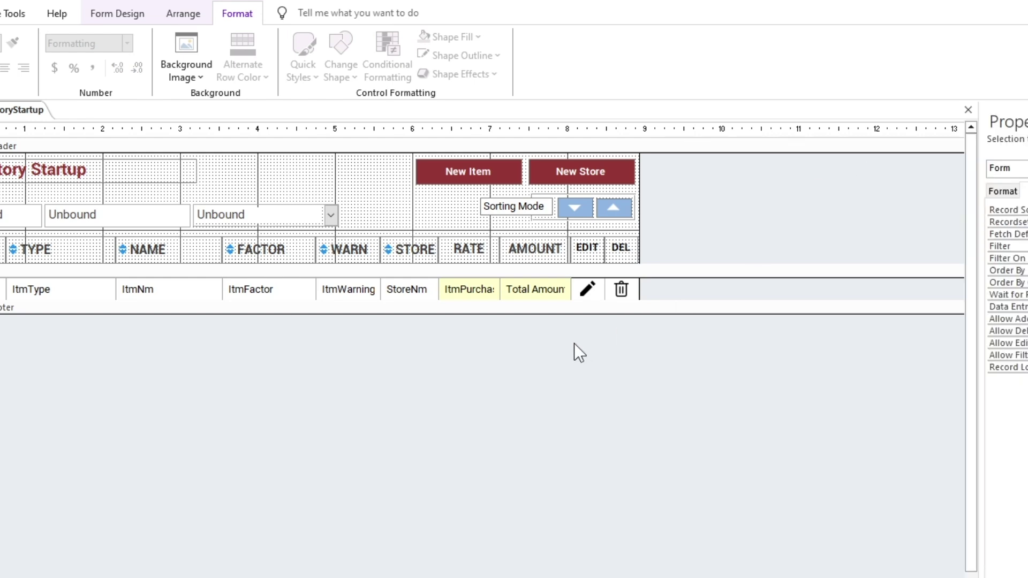
# In Form View, set SkinCare1's RATE to 120 so AMOUNT shows $1,200.00.
pyautogui.click(64, 13)
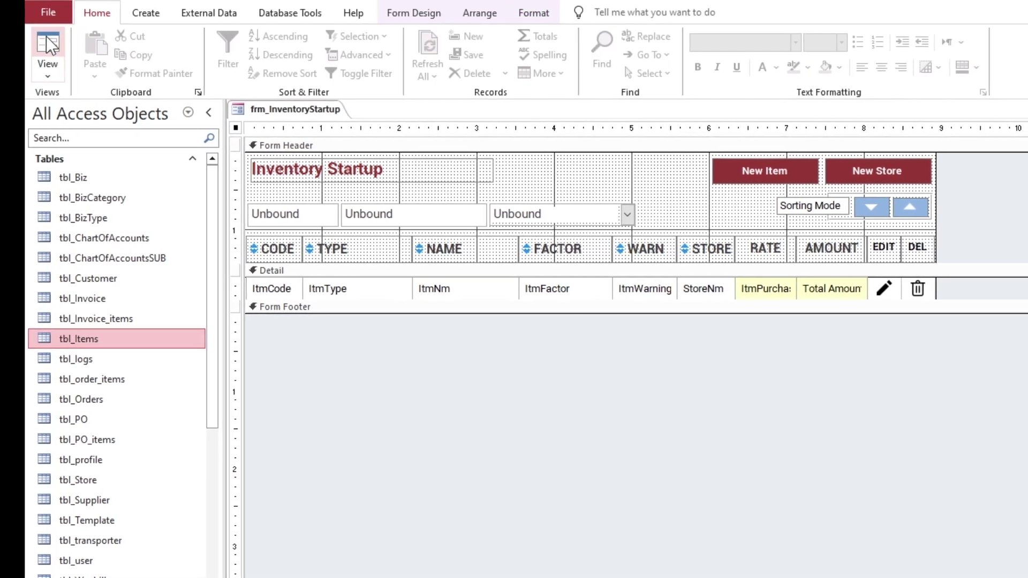
pyautogui.click(21, 46)
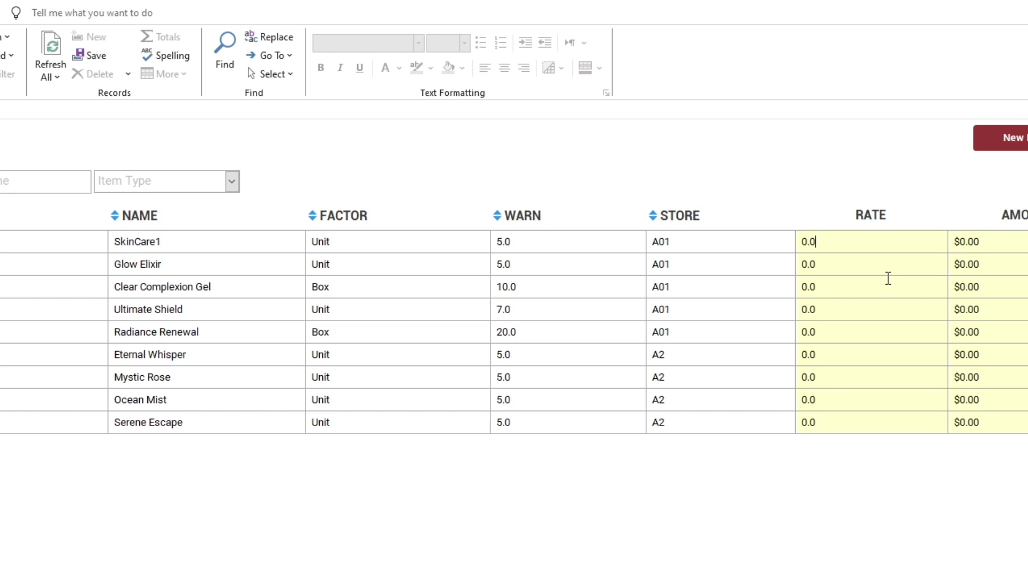
pyautogui.click(889, 391)
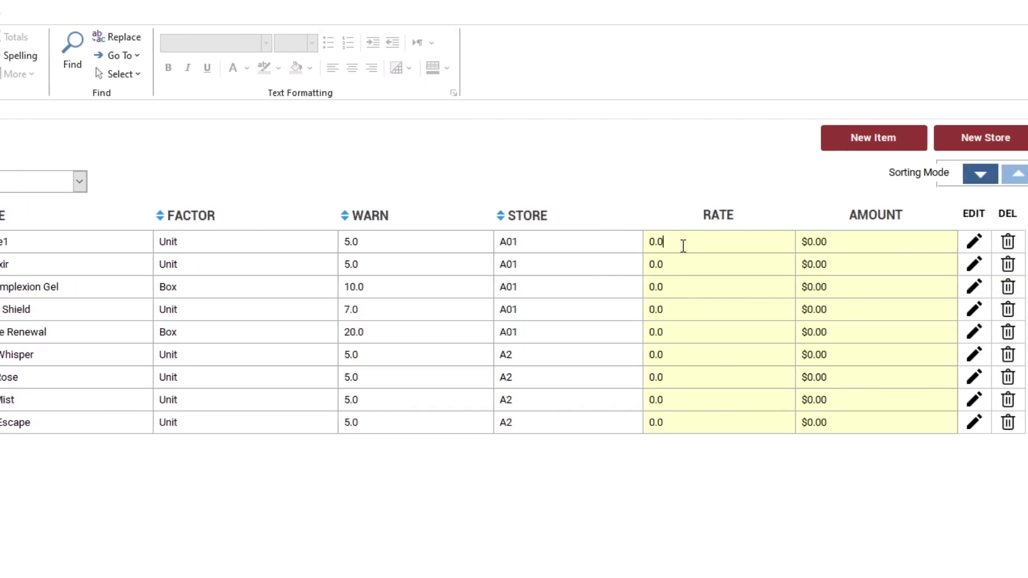
pyautogui.press('Tab')
pyautogui.click(248, 250)
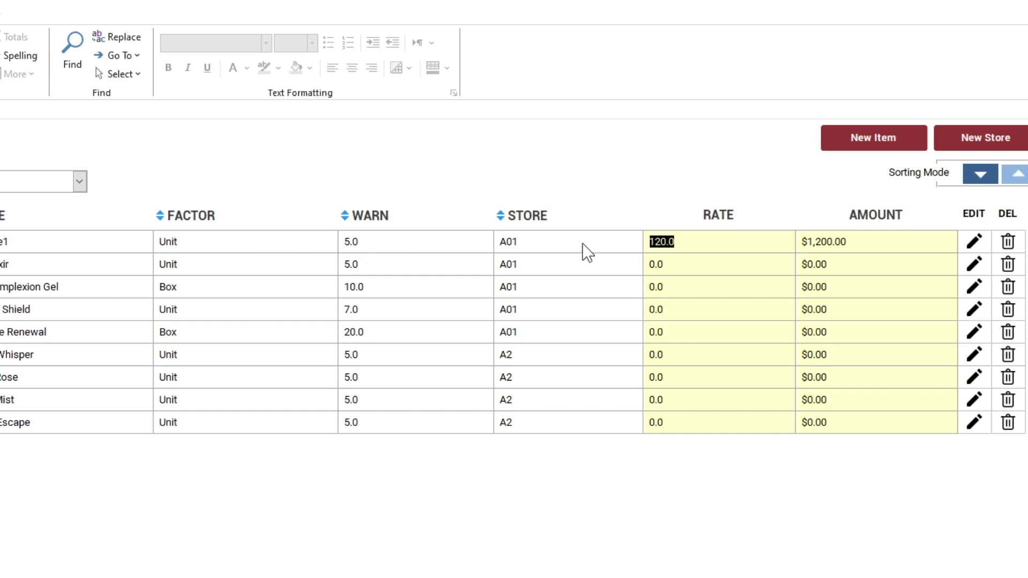
pyautogui.rightClick(192, 91)
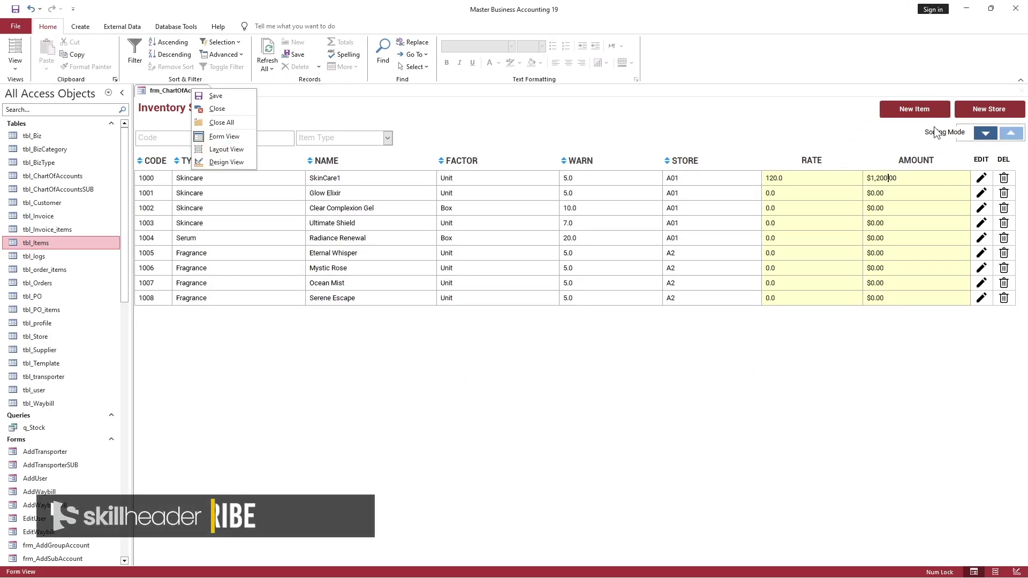
pyautogui.press('Escape')
# Open frm_newitem in Design View and check the Opening Stock box's properties, named txt_ItmOStock.
pyautogui.click(910, 111)
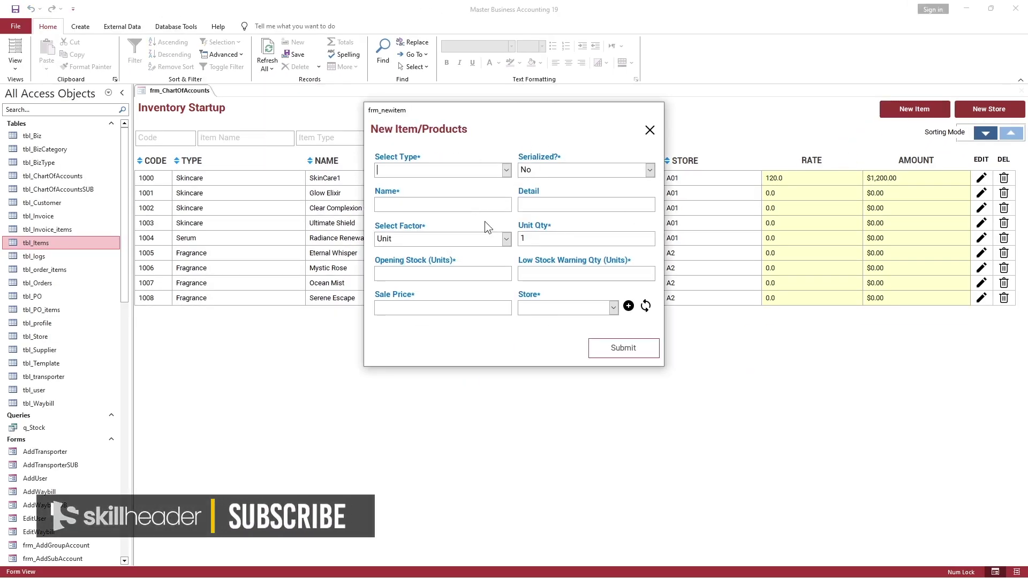
pyautogui.rightClick(541, 108)
pyautogui.click(557, 175)
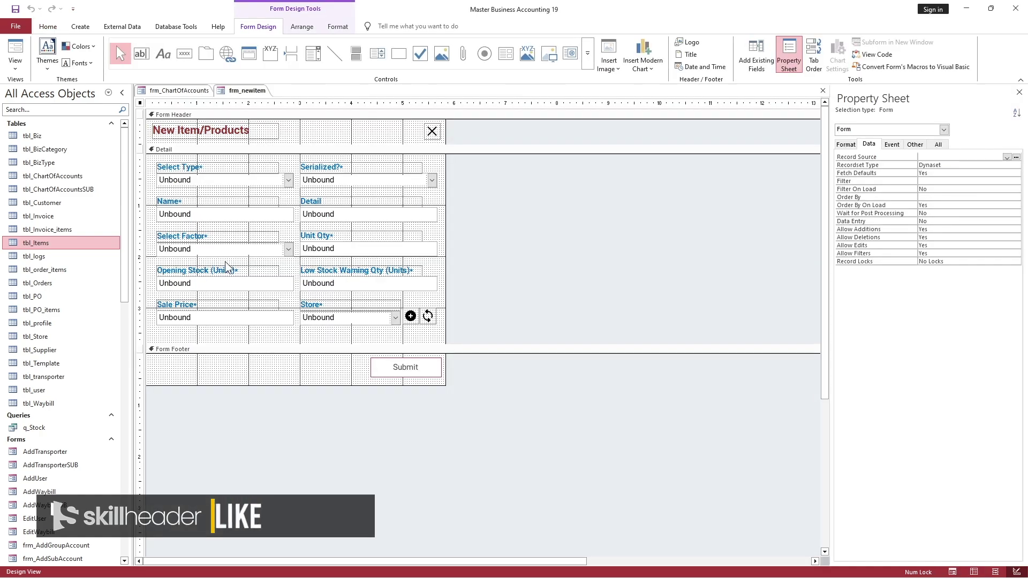
pyautogui.click(225, 283)
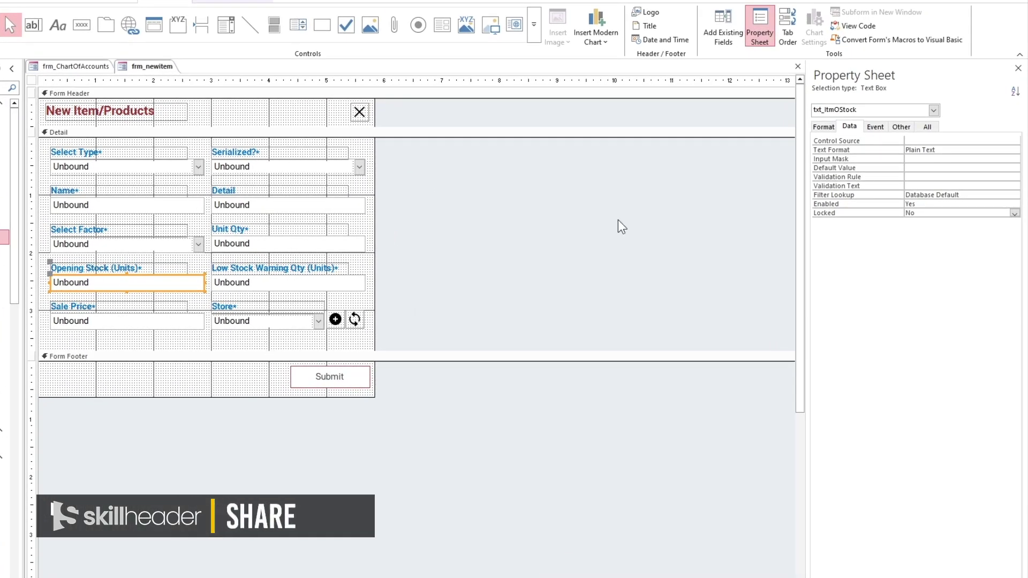
pyautogui.moveTo(887, 77); pyautogui.dragTo(542, 114)
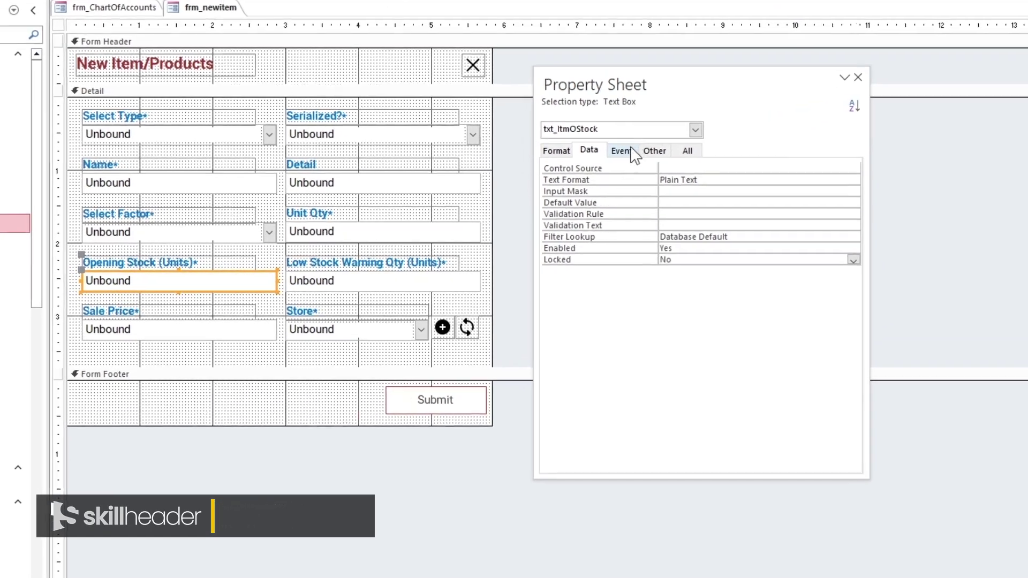
pyautogui.click(523, 171)
pyautogui.click(496, 171)
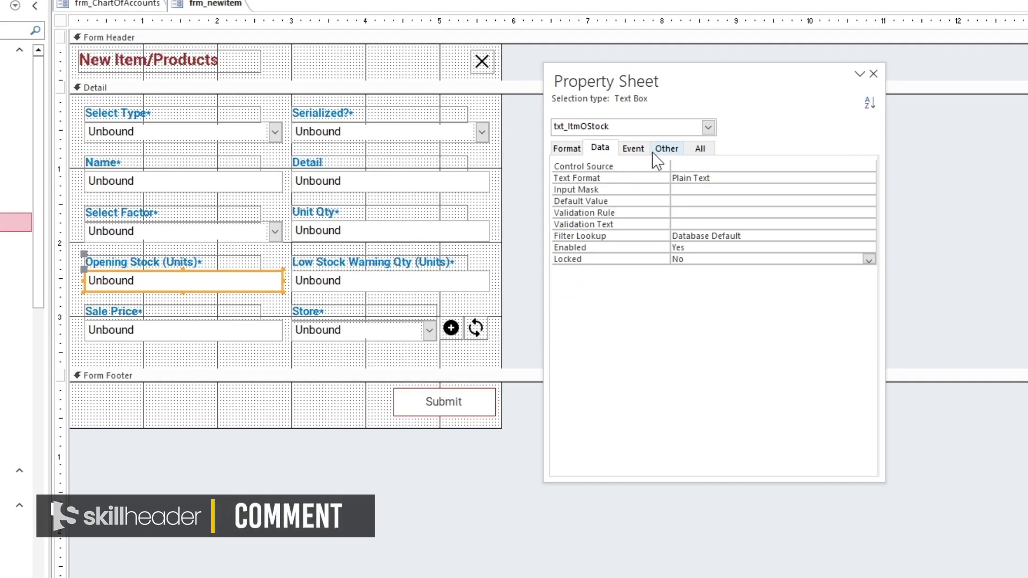
pyautogui.click(671, 151)
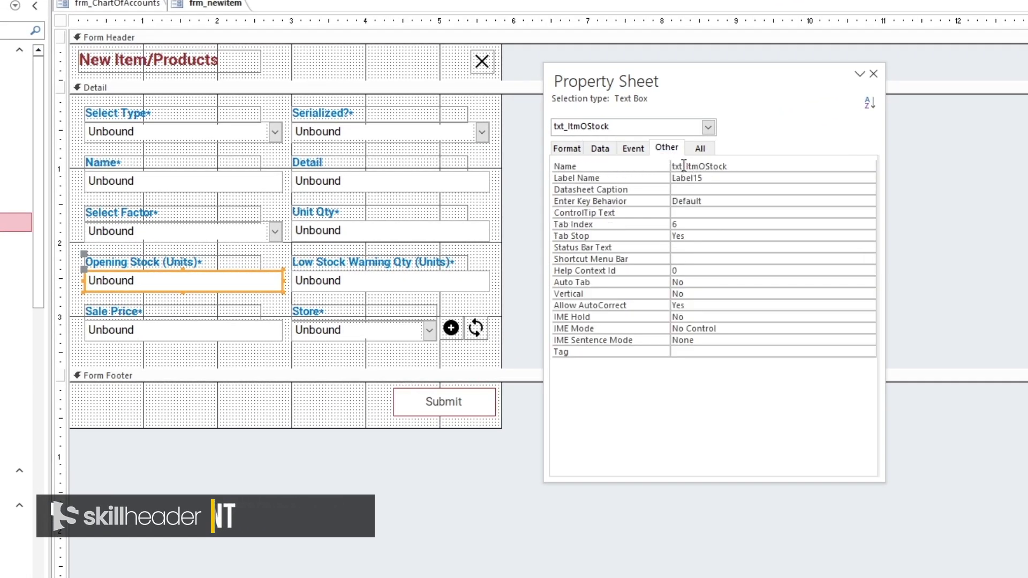
# Close the Property Sheet and the frm_newitem form.
pyautogui.press('F4')
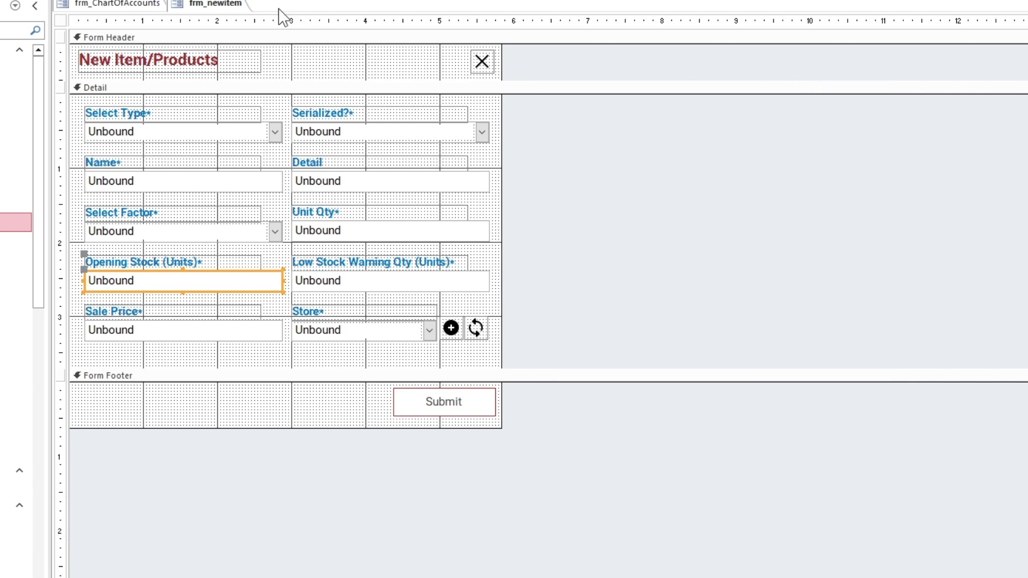
pyautogui.rightClick(227, 5)
pyautogui.click(262, 34)
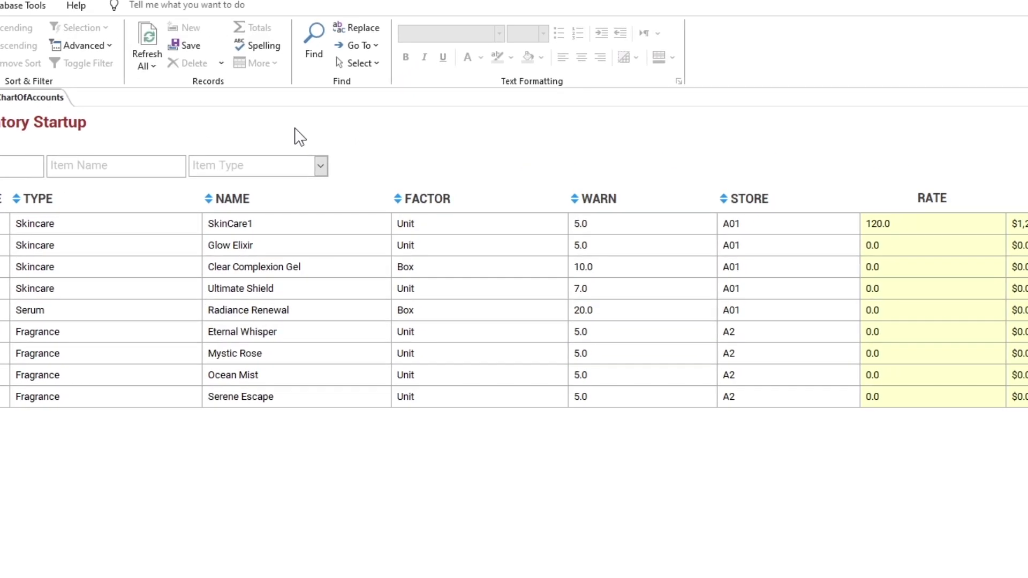
# Open Inventory Startup in Design View and make the Detail section taller.
pyautogui.rightClick(125, 3)
pyautogui.click(52, 210)
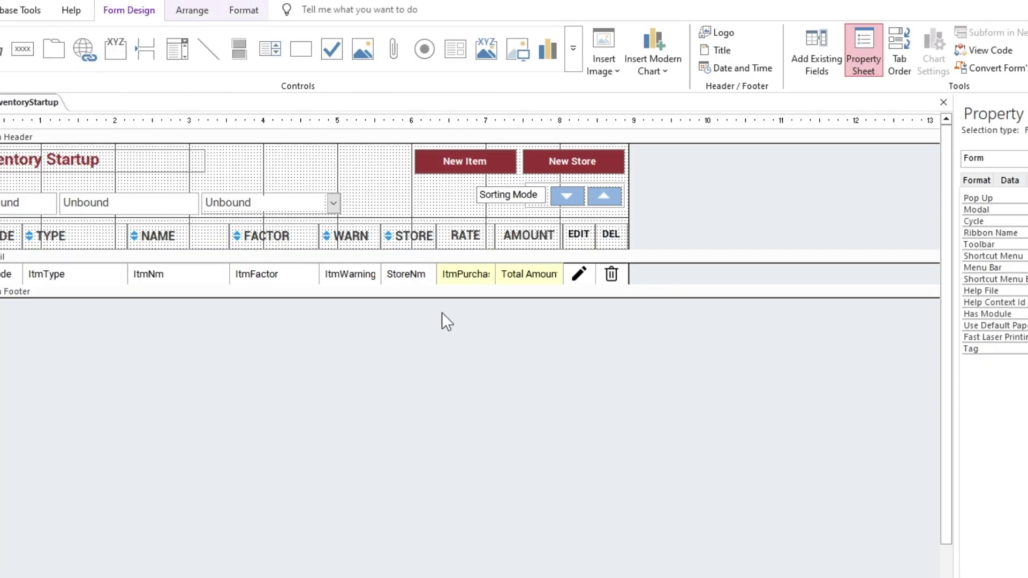
pyautogui.moveTo(444, 284); pyautogui.dragTo(445, 336)
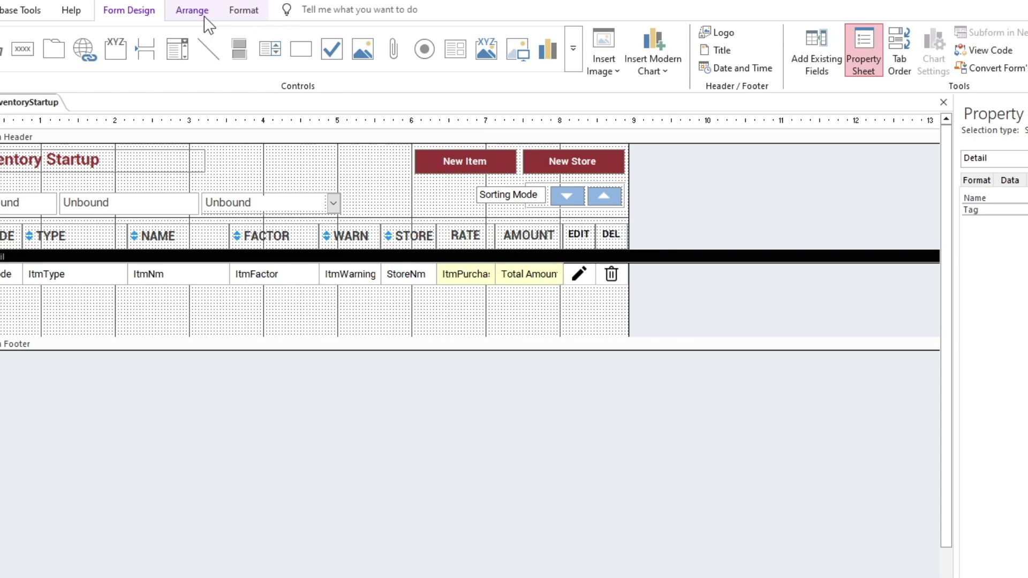
pyautogui.click(225, 9)
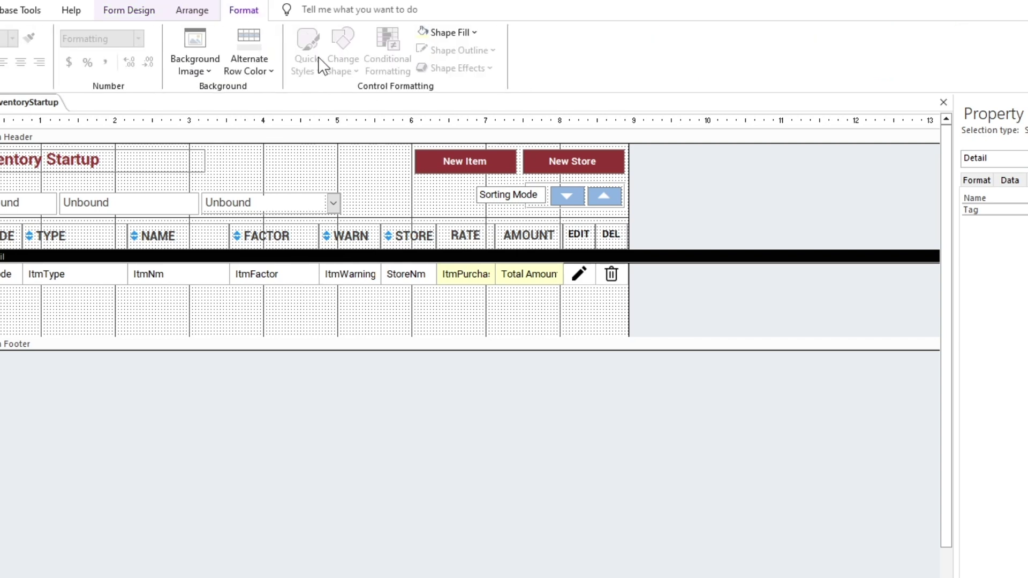
pyautogui.click(138, 11)
# Add ItmOStock from the Field List before RATE and label its header QTY.
pyautogui.click(815, 65)
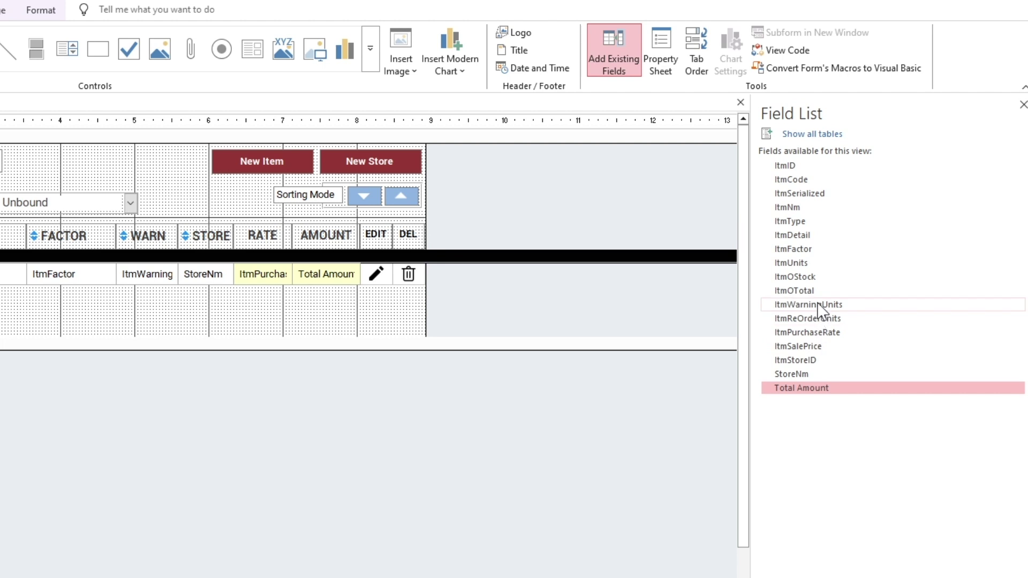
pyautogui.click(814, 290)
pyautogui.click(791, 275)
pyautogui.moveTo(811, 275); pyautogui.dragTo(236, 271)
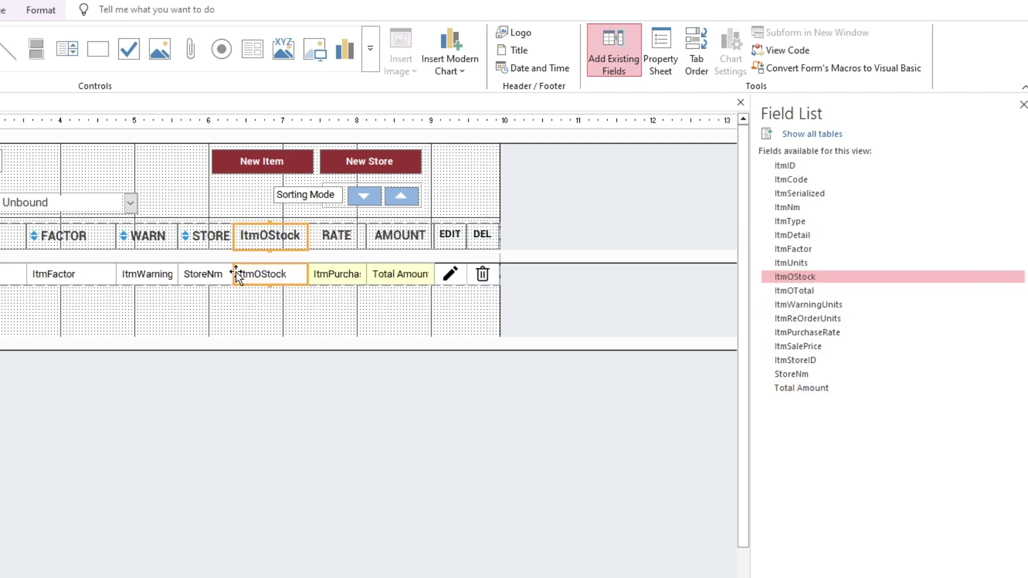
pyautogui.doubleClick(294, 230)
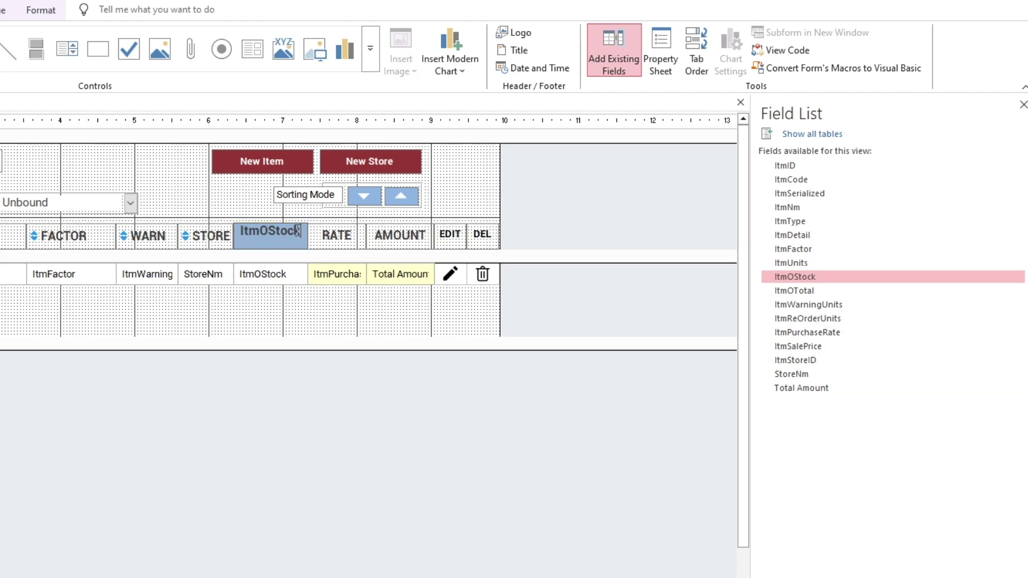
pyautogui.click(297, 329)
# Narrow the NAME, FACTOR and QTY columns.
pyautogui.click(204, 274)
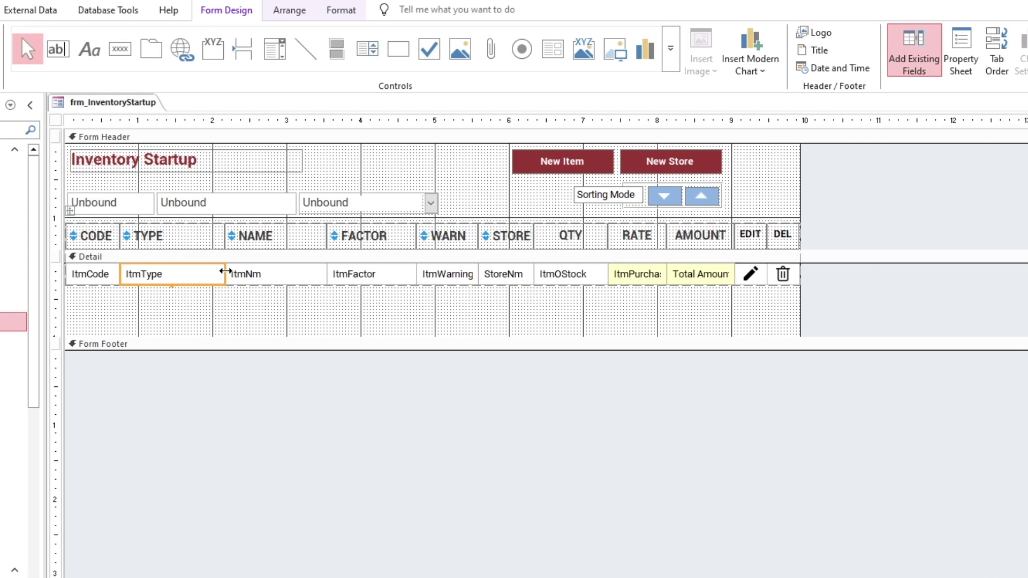
pyautogui.click(294, 279)
pyautogui.moveTo(323, 275); pyautogui.dragTo(314, 275)
pyautogui.click(402, 275)
pyautogui.moveTo(401, 275); pyautogui.dragTo(387, 274)
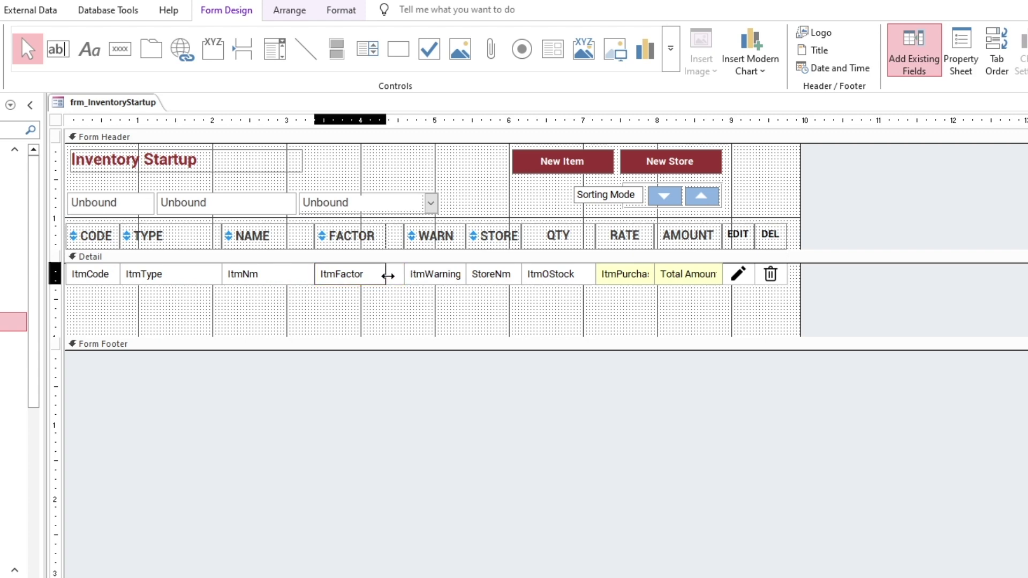
pyautogui.click(522, 278)
pyautogui.moveTo(580, 274); pyautogui.dragTo(562, 274)
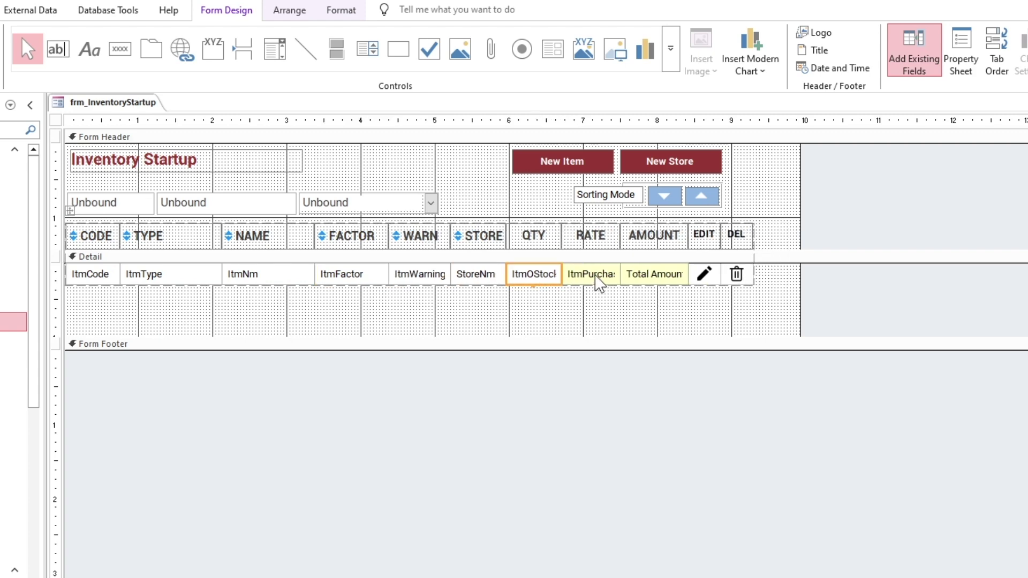
pyautogui.click(657, 274)
# Narrow RATE and AMOUNT, move the header buttons right, and pull in the form's right edge.
pyautogui.click(589, 274)
pyautogui.moveTo(688, 274); pyautogui.dragTo(617, 272)
pyautogui.click(555, 316)
pyautogui.click(520, 171)
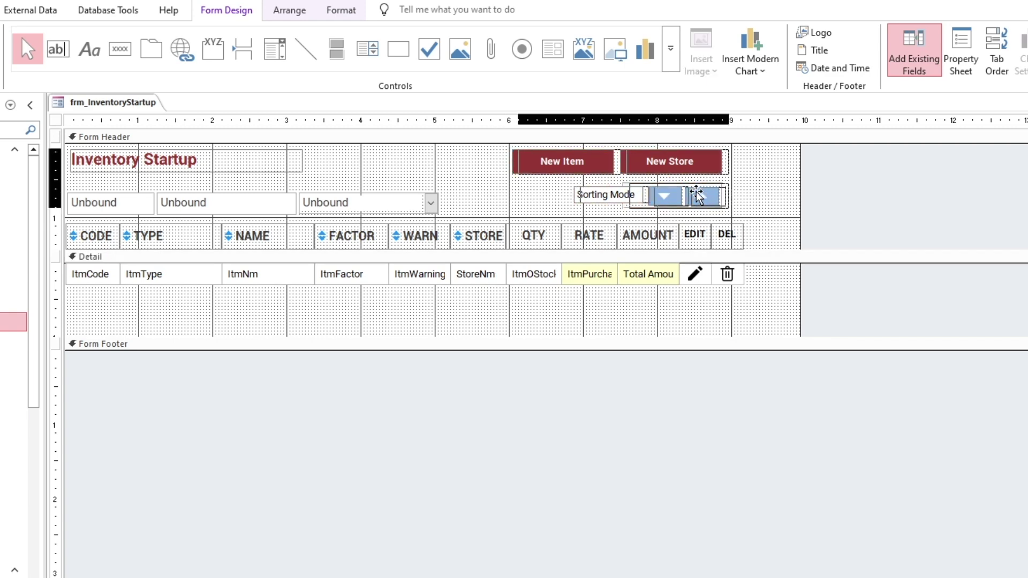
pyautogui.moveTo(696, 196); pyautogui.dragTo(709, 195)
pyautogui.moveTo(795, 324); pyautogui.dragTo(489, 321)
# Review the Arrange > Anchoring settings for ItmType, ItmNm, ItmWarning and StoreNm.
pyautogui.click(166, 275)
pyautogui.click(289, 10)
pyautogui.click(572, 54)
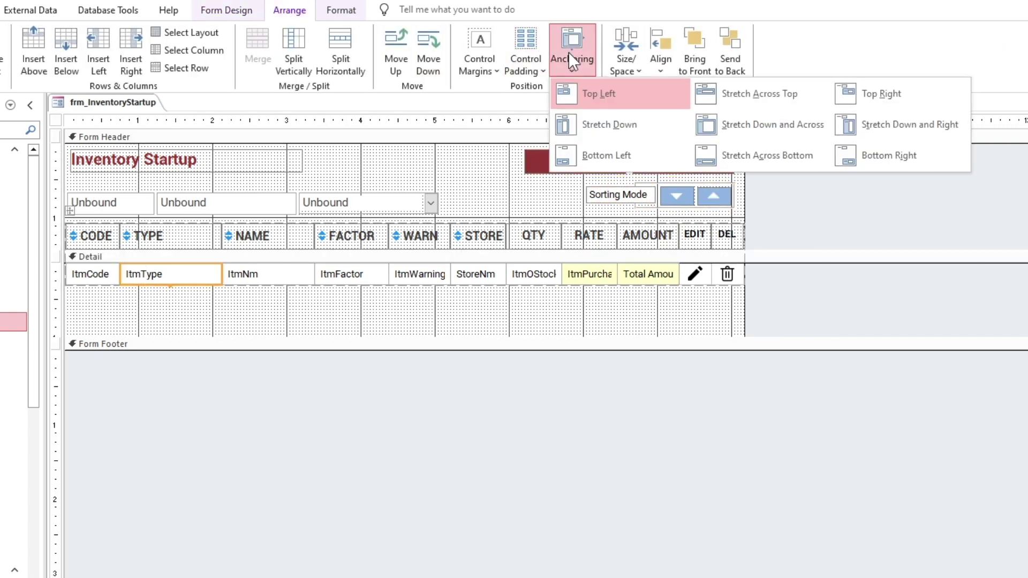
pyautogui.click(571, 49)
pyautogui.press('Tab')
pyautogui.press('Tab')
pyautogui.click(572, 54)
pyautogui.click(591, 235)
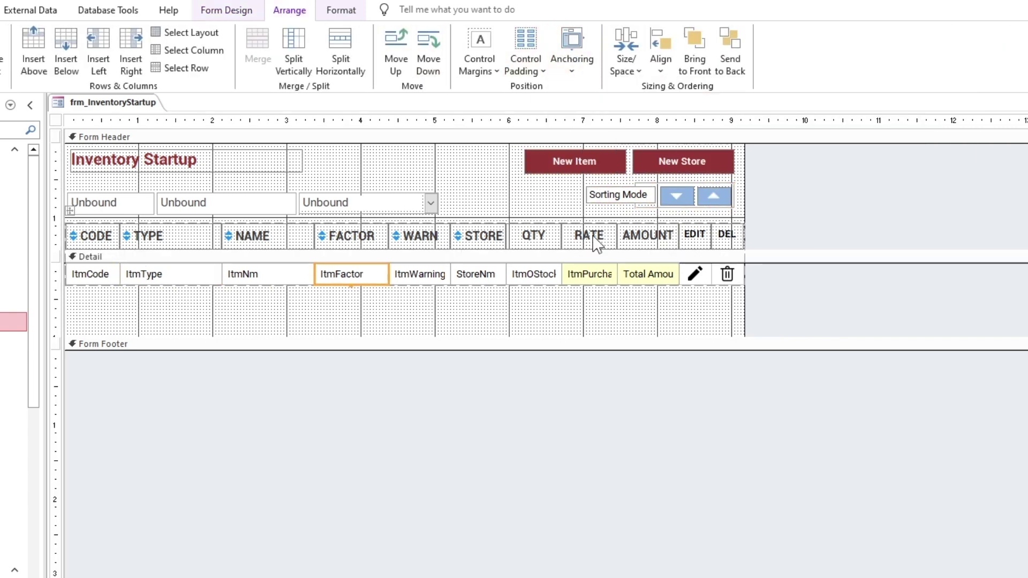
pyautogui.click(426, 268)
pyautogui.click(572, 54)
pyautogui.click(513, 263)
# Review the Anchoring settings for ItmOStock, ItmPurchase and Total Amount.
pyautogui.press('Tab')
pyautogui.click(572, 53)
pyautogui.click(667, 95)
pyautogui.press('Tab')
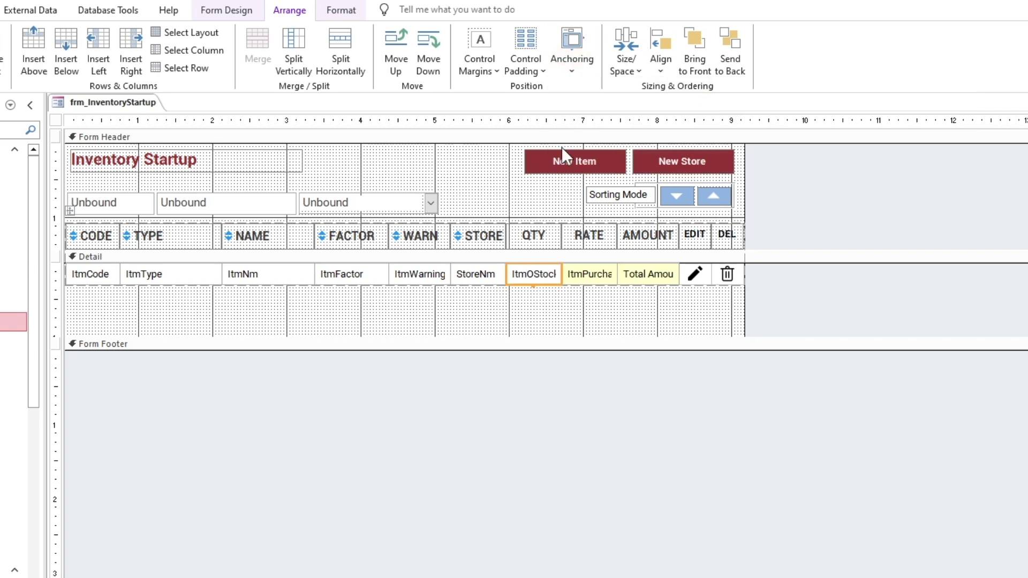
pyautogui.click(572, 53)
pyautogui.click(621, 94)
pyautogui.press('Tab')
pyautogui.click(572, 54)
pyautogui.click(719, 98)
pyautogui.press('Tab')
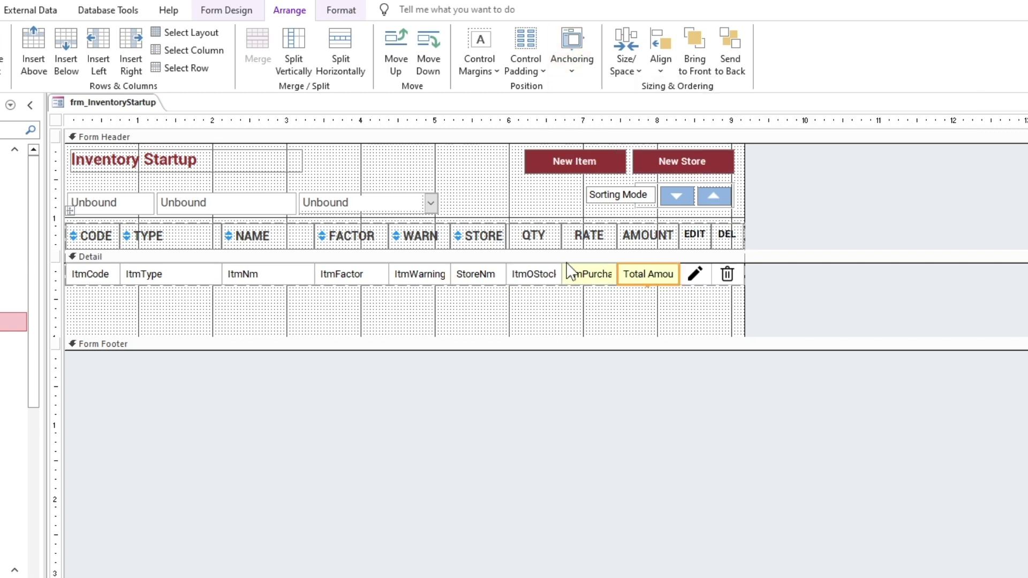
pyautogui.click(537, 274)
pyautogui.press('Tab')
# Copy RATE's yellow fill onto the QTY box and shrink Detail to one row.
pyautogui.click(52, 10)
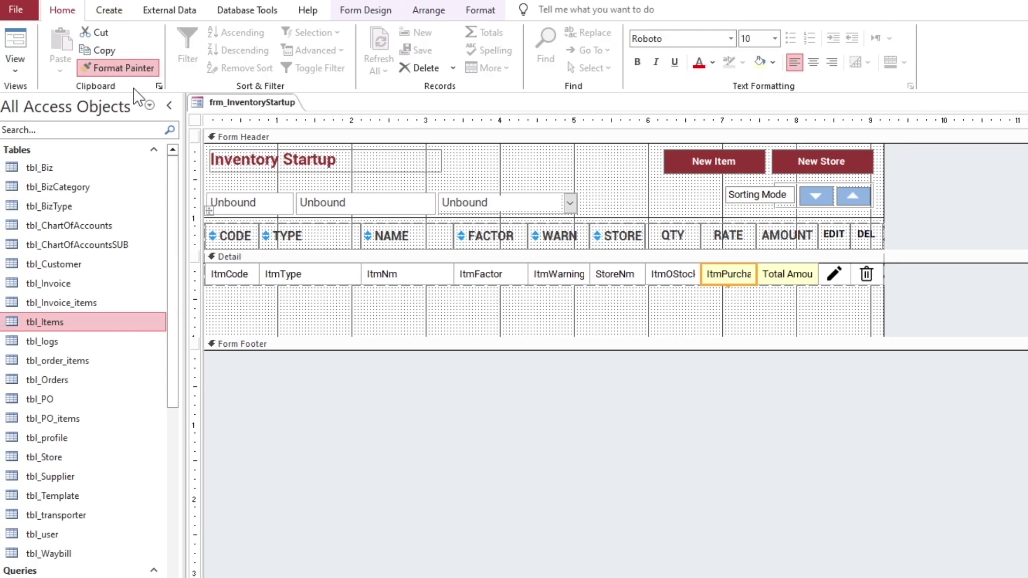
pyautogui.click(666, 274)
pyautogui.moveTo(680, 339); pyautogui.dragTo(673, 289)
pyautogui.click(480, 10)
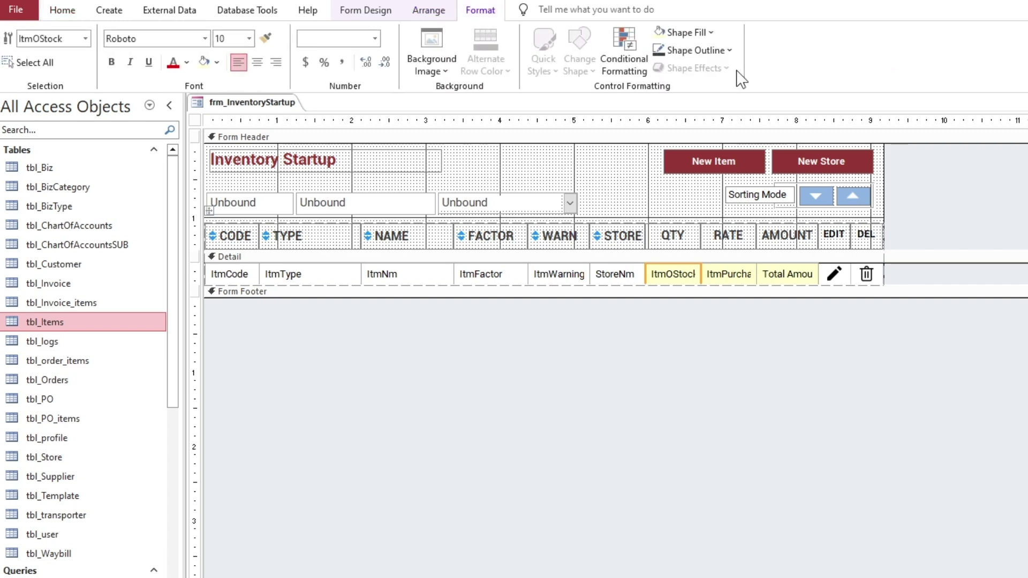
pyautogui.click(366, 10)
# Inspect the QTY box's data properties and the whole form's properties.
pyautogui.click(859, 48)
pyautogui.click(805, 180)
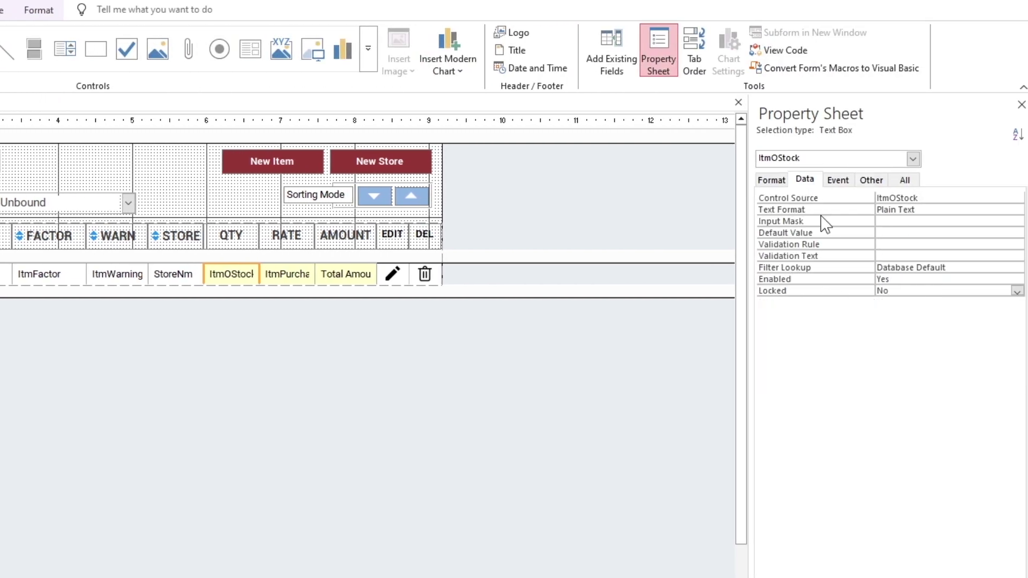
pyautogui.click(275, 341)
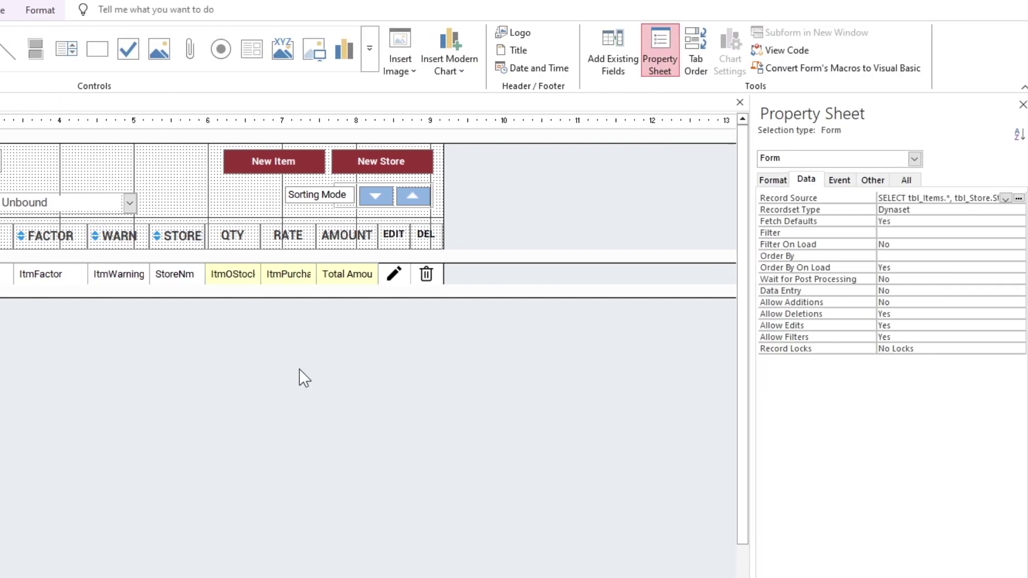
# Check the records in Form View, then return to Design View.
pyautogui.click(30, 42)
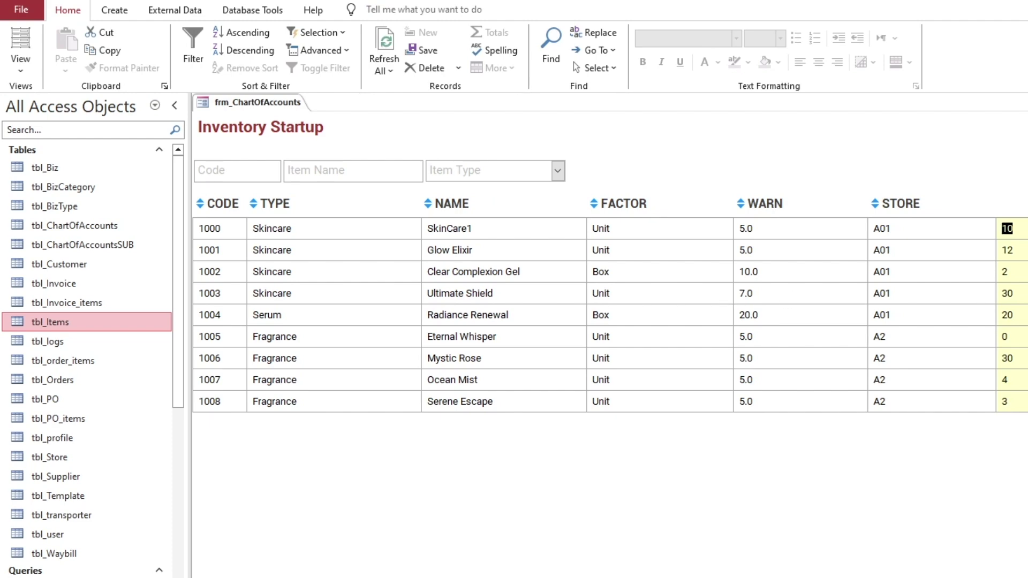
pyautogui.press('Tab')
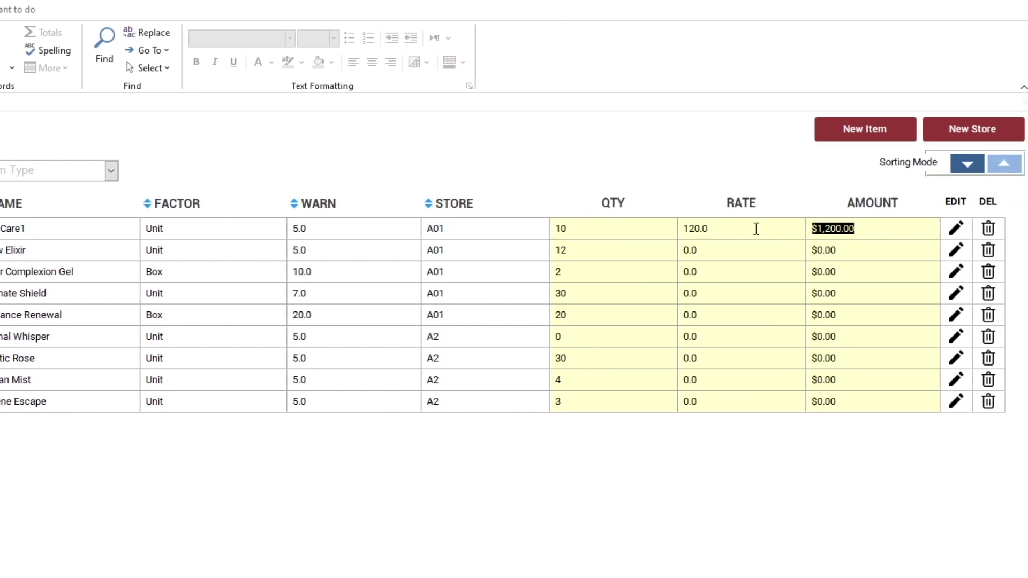
pyautogui.rightClick(283, 103)
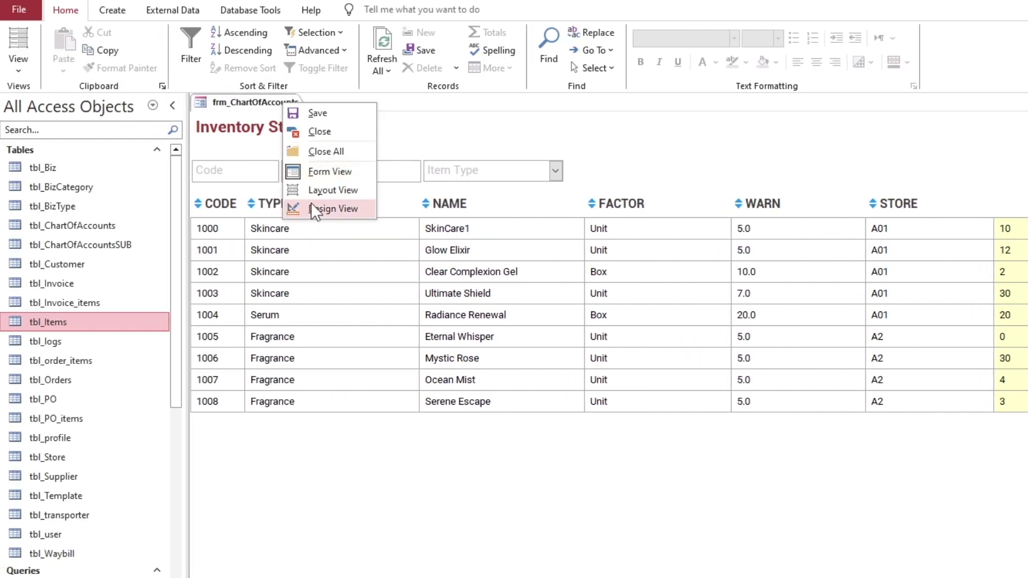
pyautogui.click(315, 209)
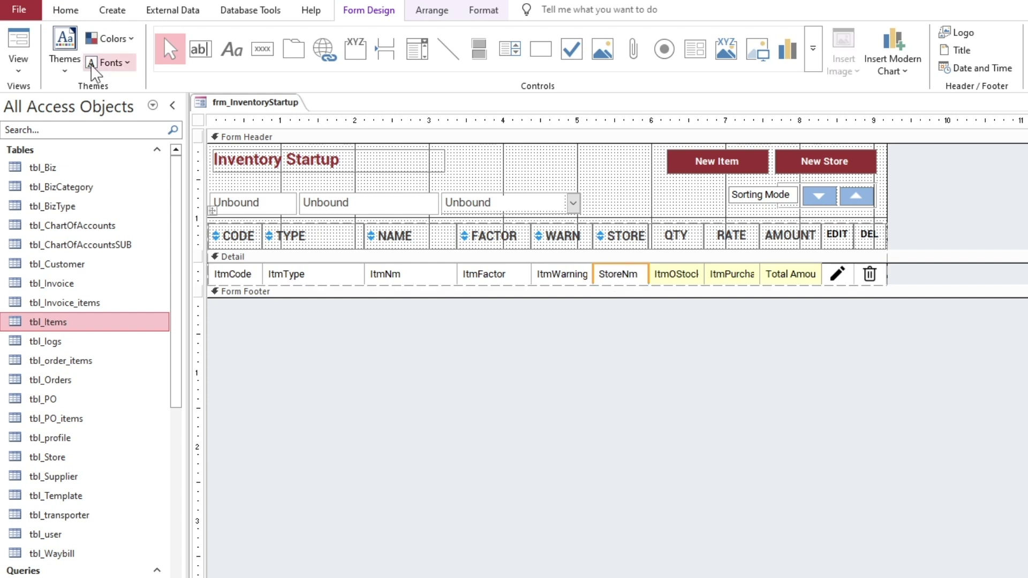
# Give the Total Amount box StoreNm's plain white formatting and make it bold.
pyautogui.click(65, 9)
pyautogui.click(121, 68)
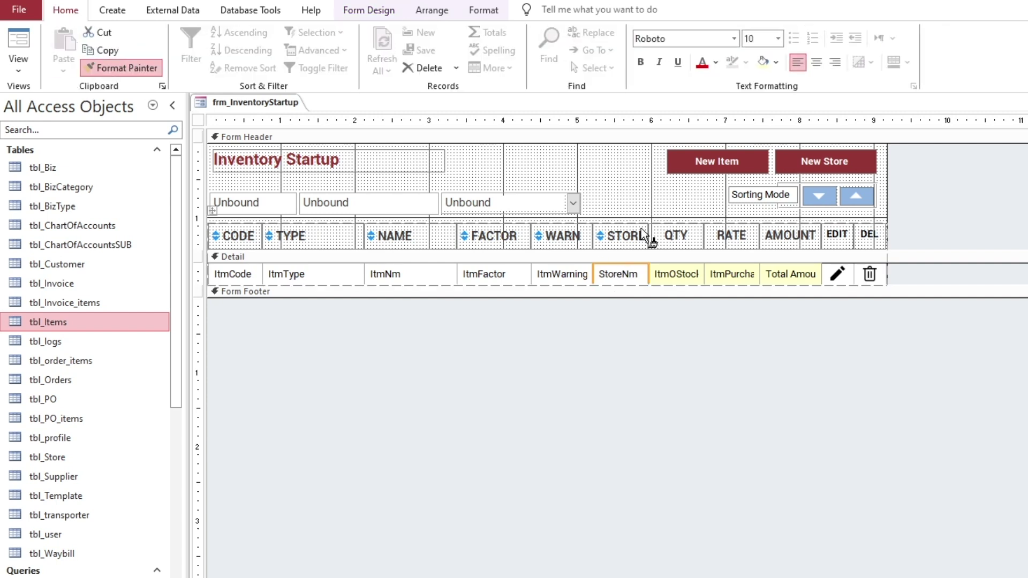
pyautogui.click(789, 275)
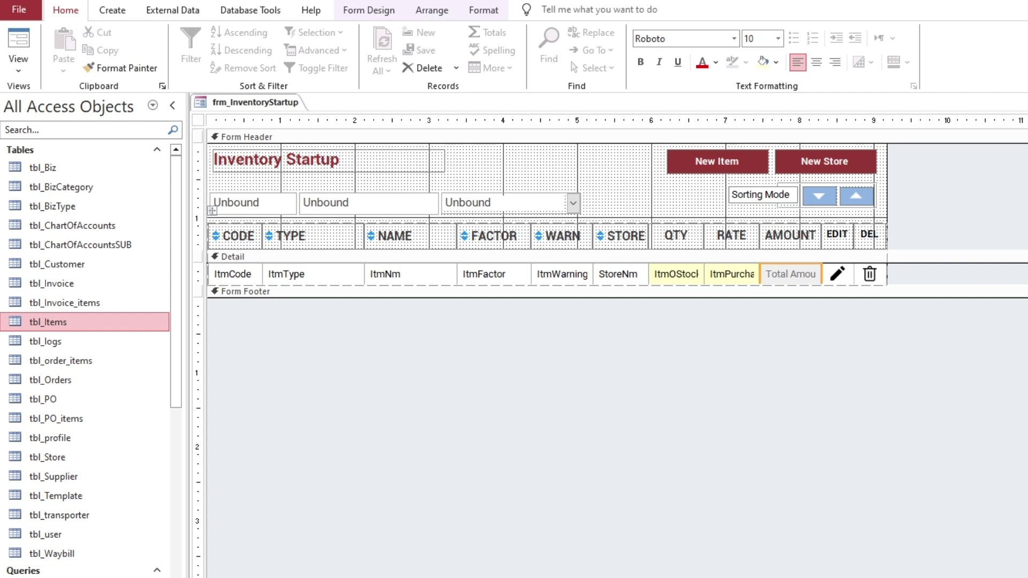
pyautogui.click(820, 329)
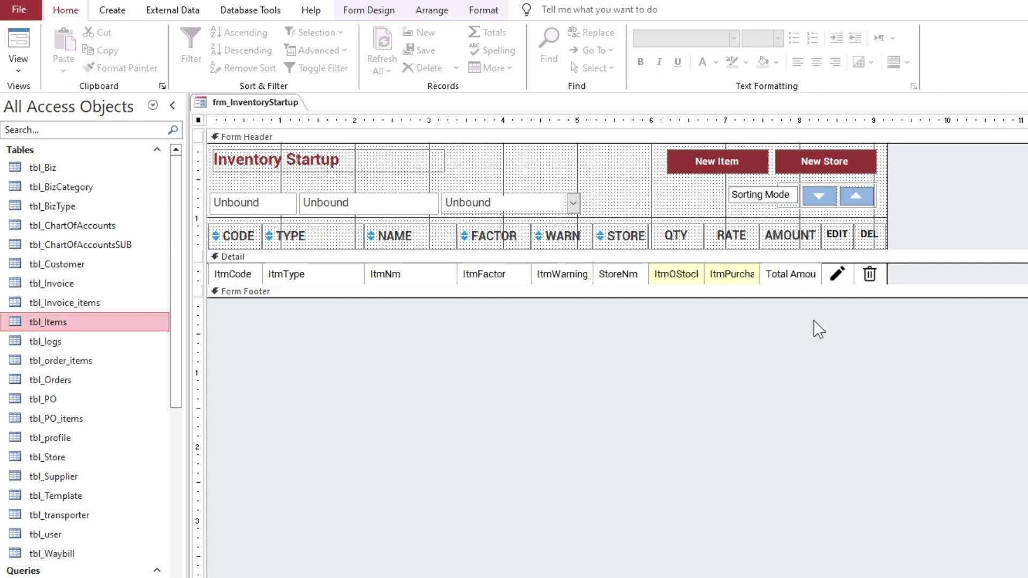
pyautogui.click(792, 277)
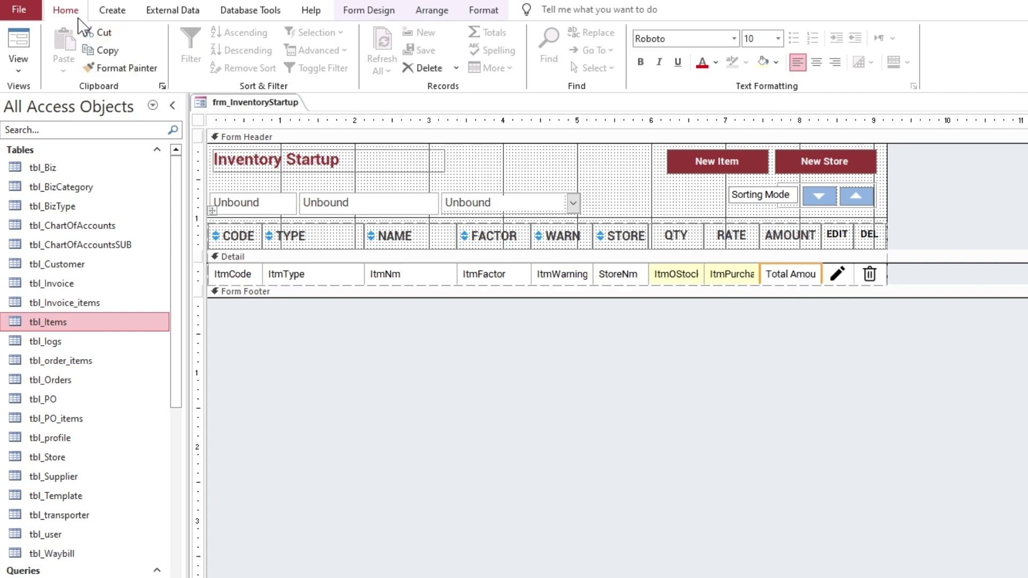
pyautogui.click(641, 62)
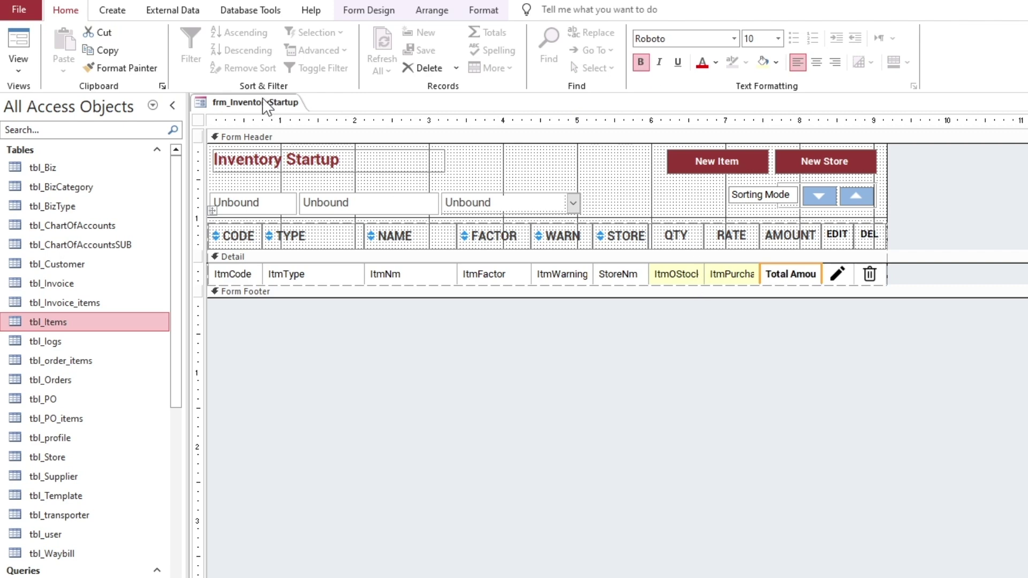
# In Form view change SkinCare1's QTY to 15, then close the form.
pyautogui.click(18, 48)
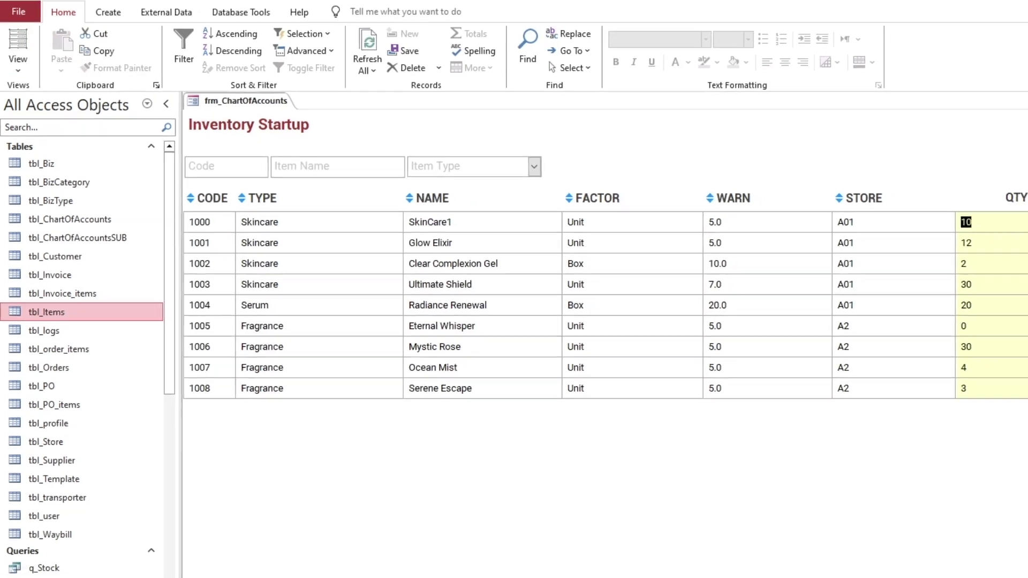
pyautogui.press('Tab')
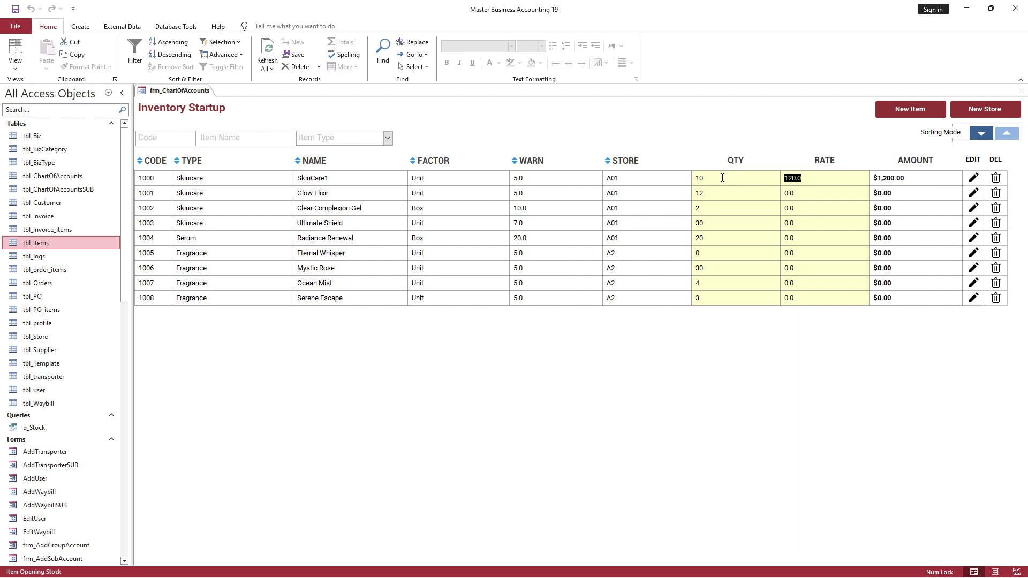
pyautogui.hotkey('shift', 'Tab')
pyautogui.write('15')
pyautogui.press('Tab')
pyautogui.rightClick(196, 91)
pyautogui.click(211, 113)
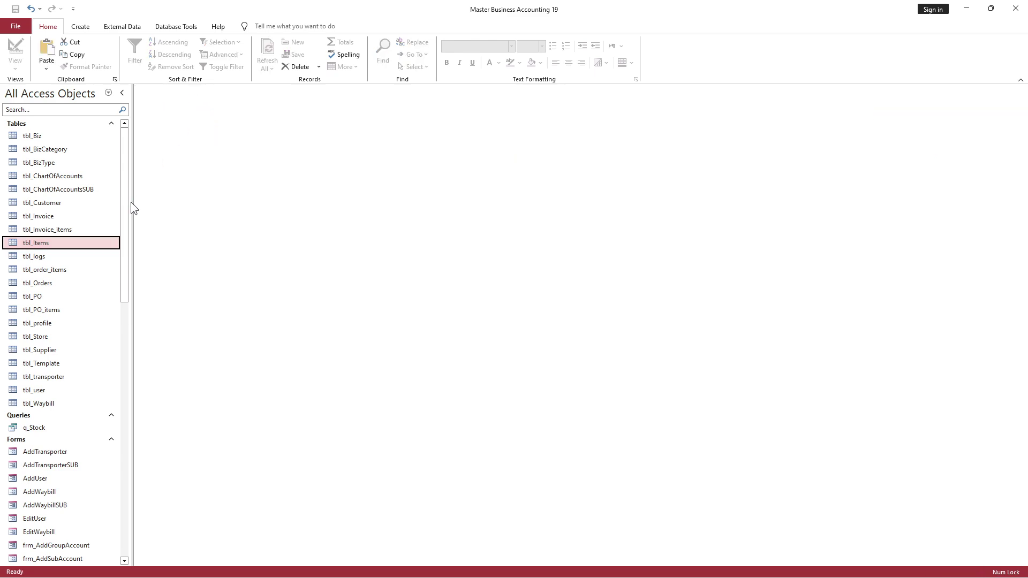
# Open frm_BizStartup in Design View.
pyautogui.moveTo(127, 202); pyautogui.dragTo(127, 343)
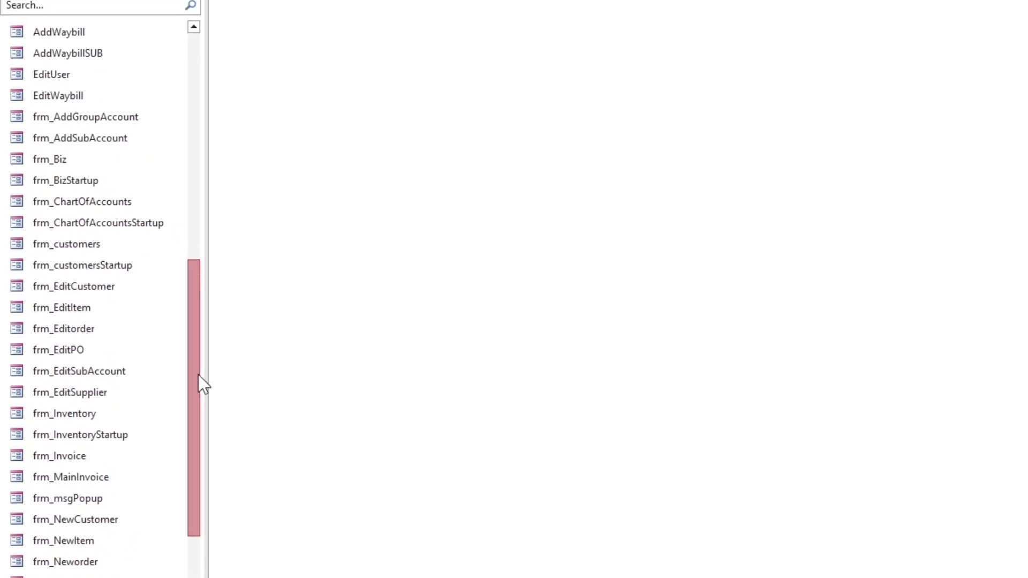
pyautogui.moveTo(198, 375); pyautogui.dragTo(198, 378)
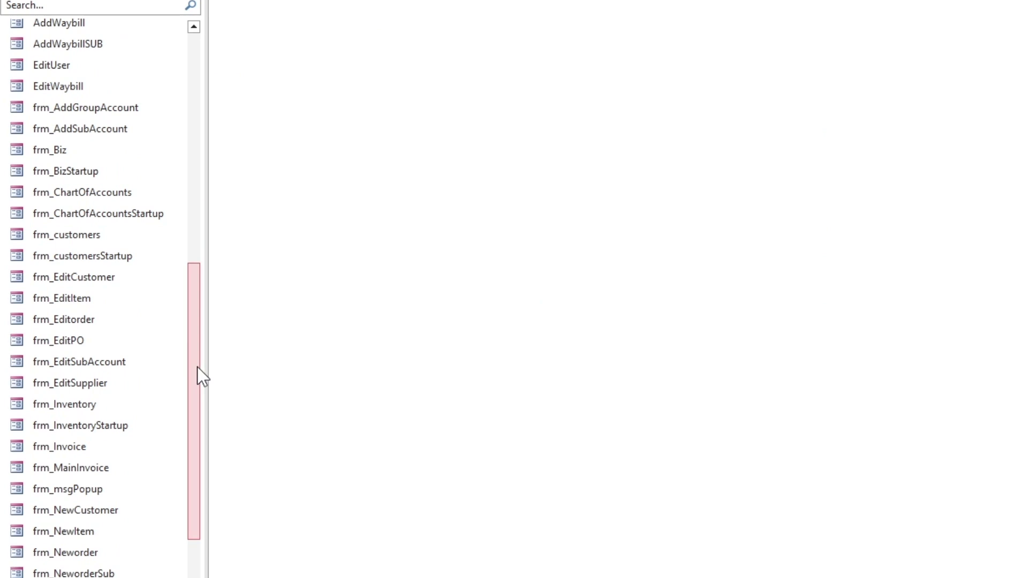
pyautogui.rightClick(72, 168)
pyautogui.click(109, 221)
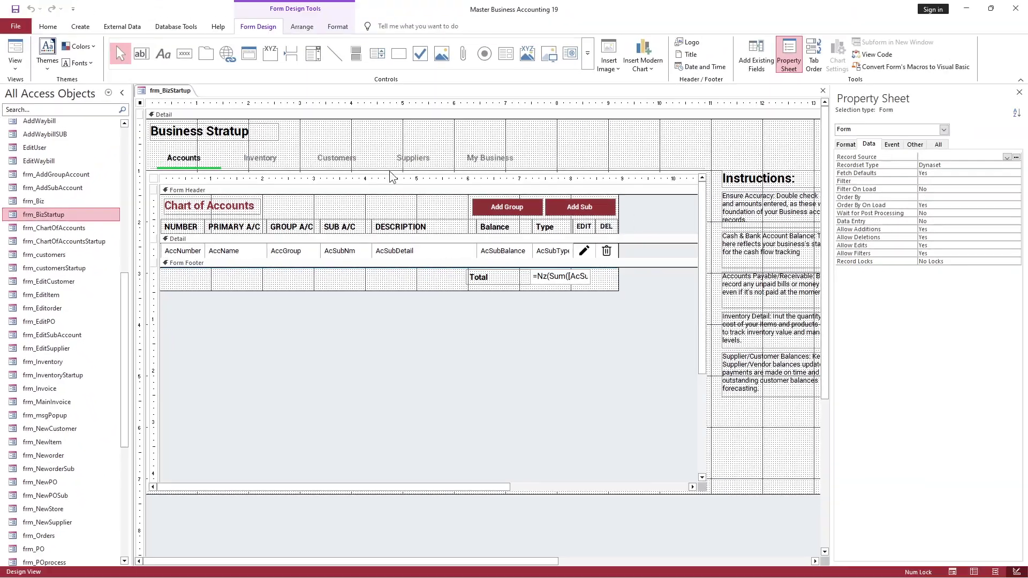
# Drop frm_InventoryStartup onto the Inventory page as a subform.
pyautogui.click(402, 86)
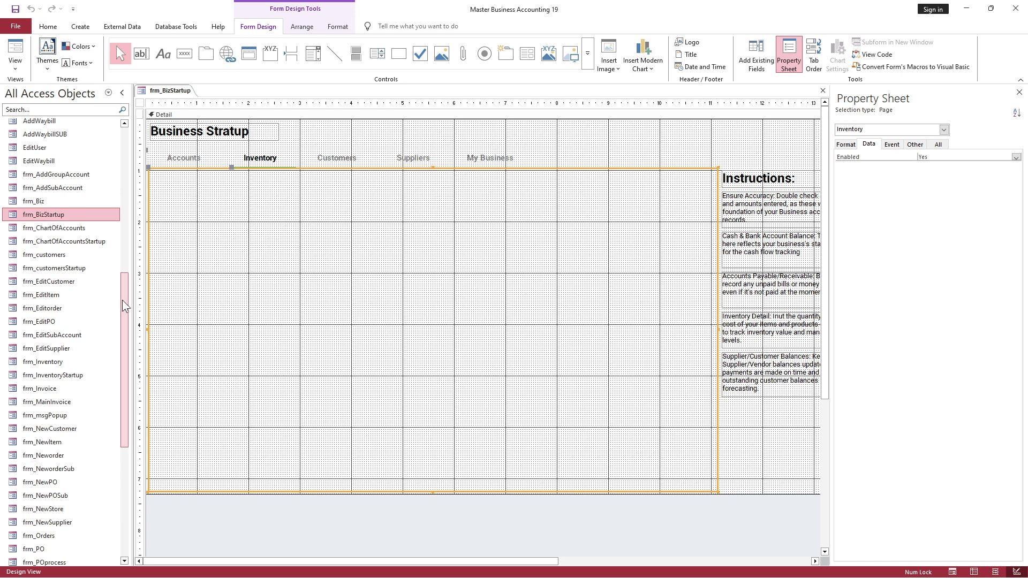
pyautogui.moveTo(124, 305); pyautogui.dragTo(124, 297)
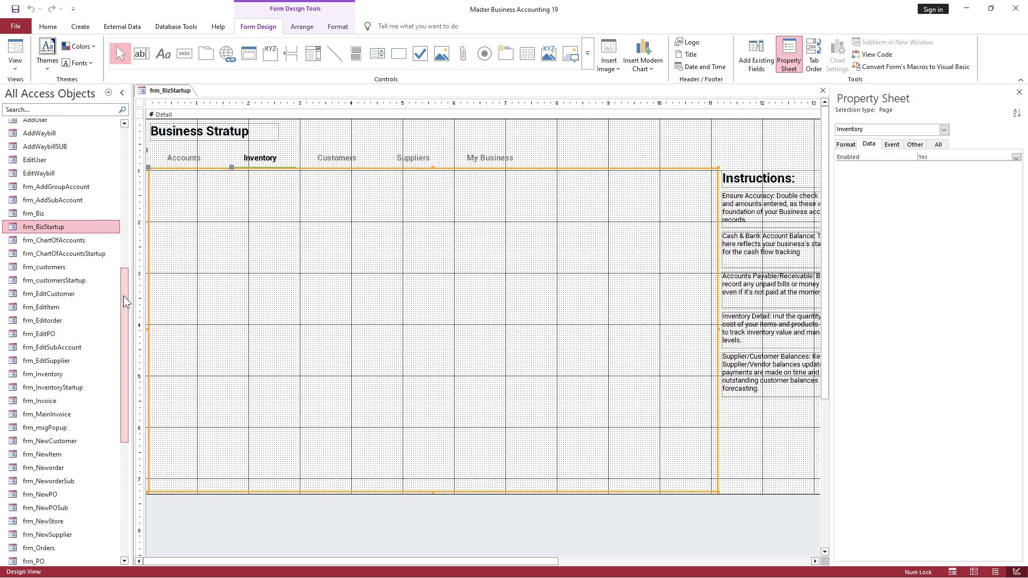
pyautogui.moveTo(53, 387); pyautogui.dragTo(214, 280)
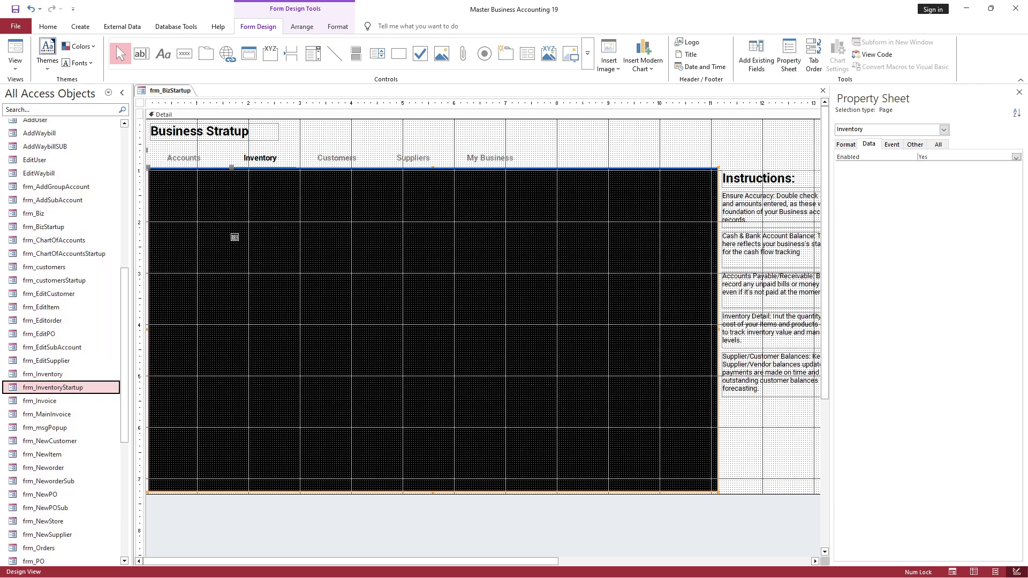
pyautogui.moveTo(212, 203); pyautogui.dragTo(145, 165)
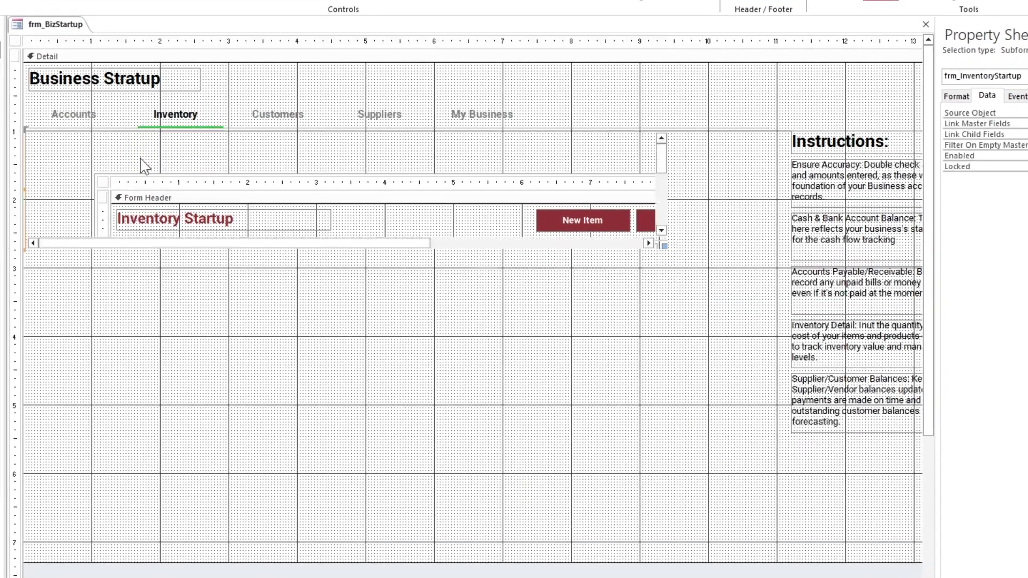
# Make the subform taller and wider and set its Shape Outline to Transparent.
pyautogui.moveTo(347, 263); pyautogui.dragTo(344, 557)
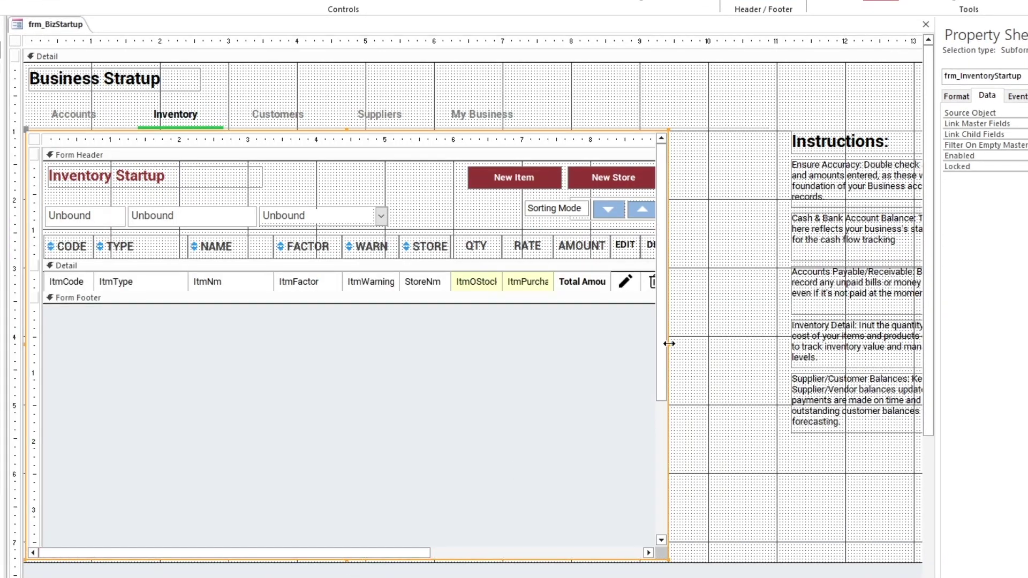
pyautogui.moveTo(667, 345); pyautogui.dragTo(781, 342)
pyautogui.click(306, 10)
pyautogui.click(482, 43)
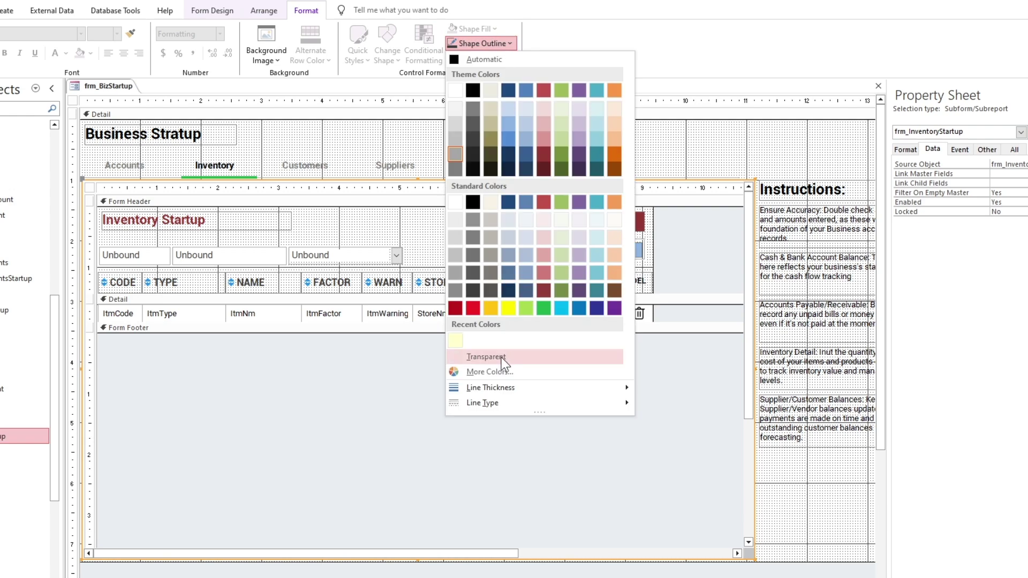
pyautogui.click(501, 356)
pyautogui.click(263, 12)
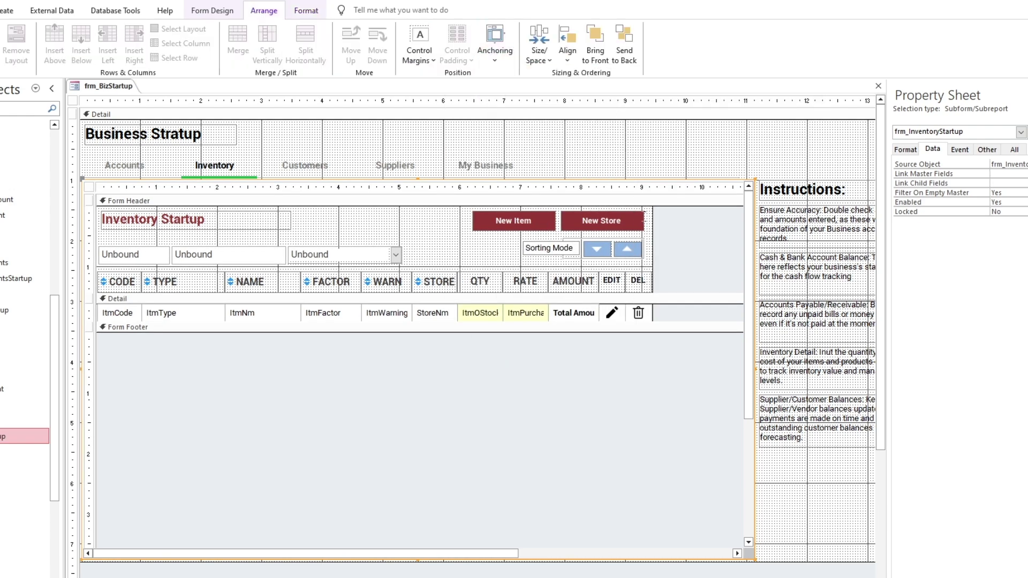
# View frm_BizStartup in Form view on its Inventory tab.
pyautogui.click(54, 10)
pyautogui.click(24, 36)
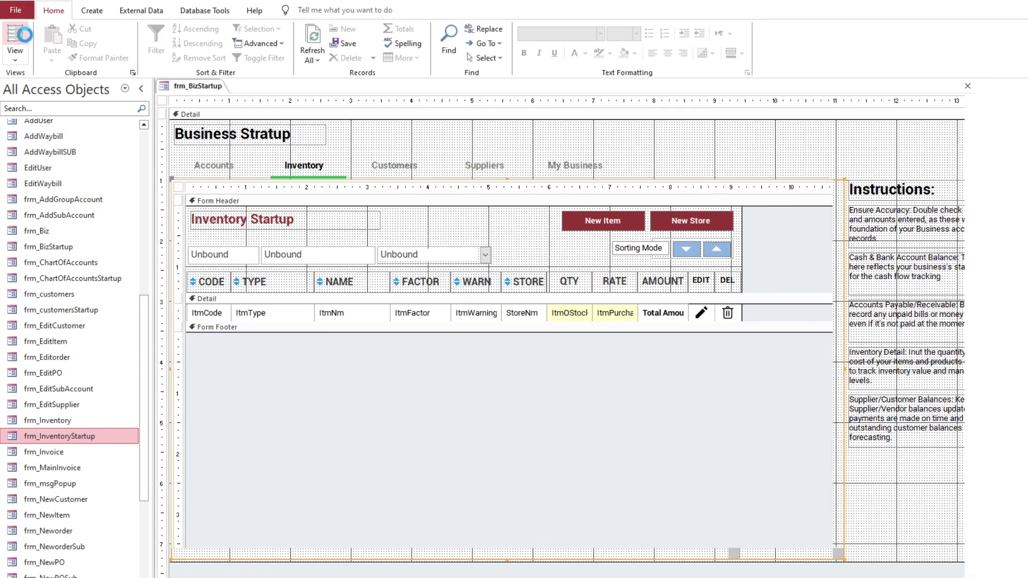
pyautogui.click(291, 140)
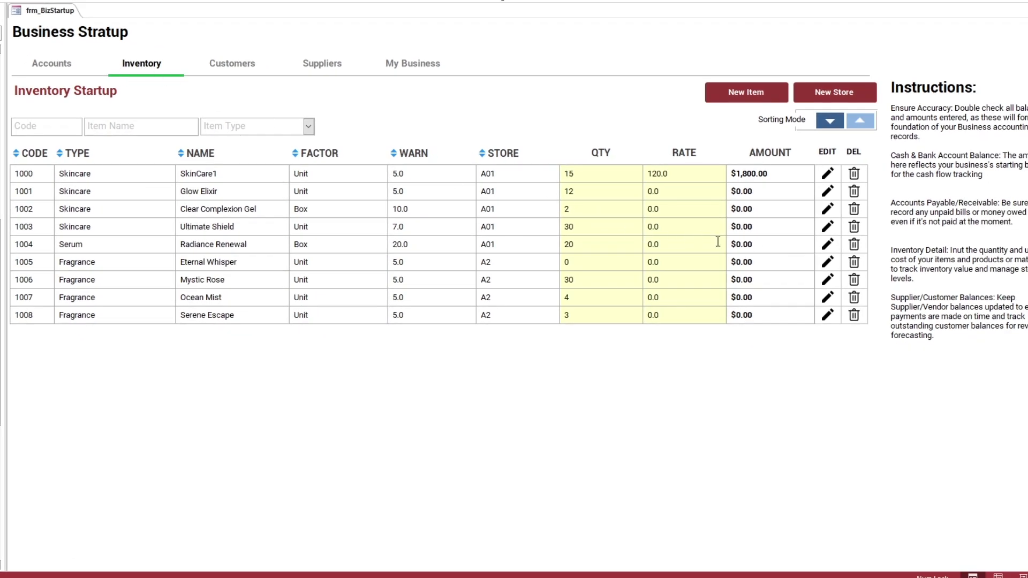
# In Design View, copy the Total label and sum box from the Customer Balances subform footer.
pyautogui.rightClick(47, 11)
pyautogui.click(69, 98)
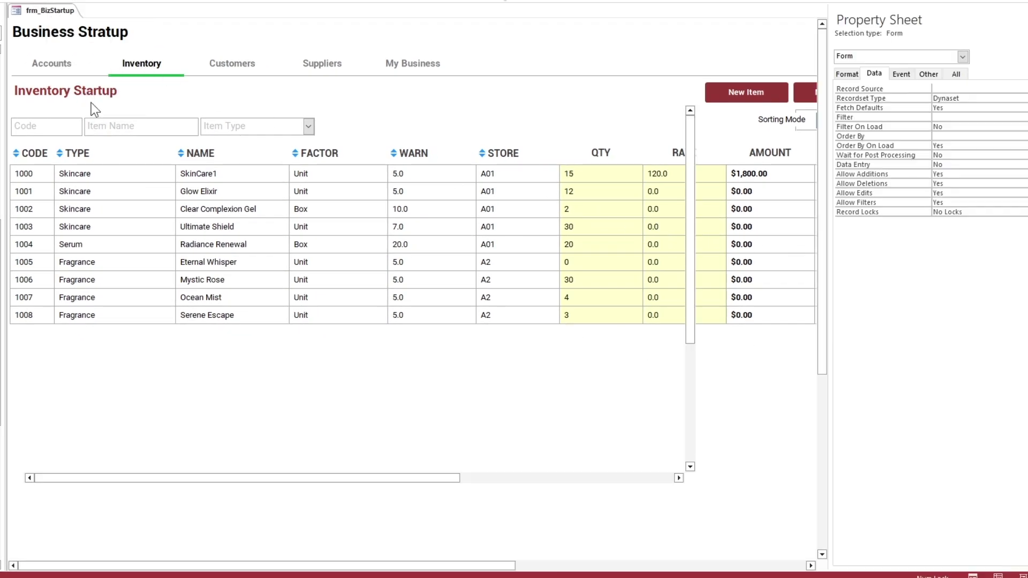
pyautogui.click(247, 90)
pyautogui.click(410, 268)
pyautogui.click(574, 246)
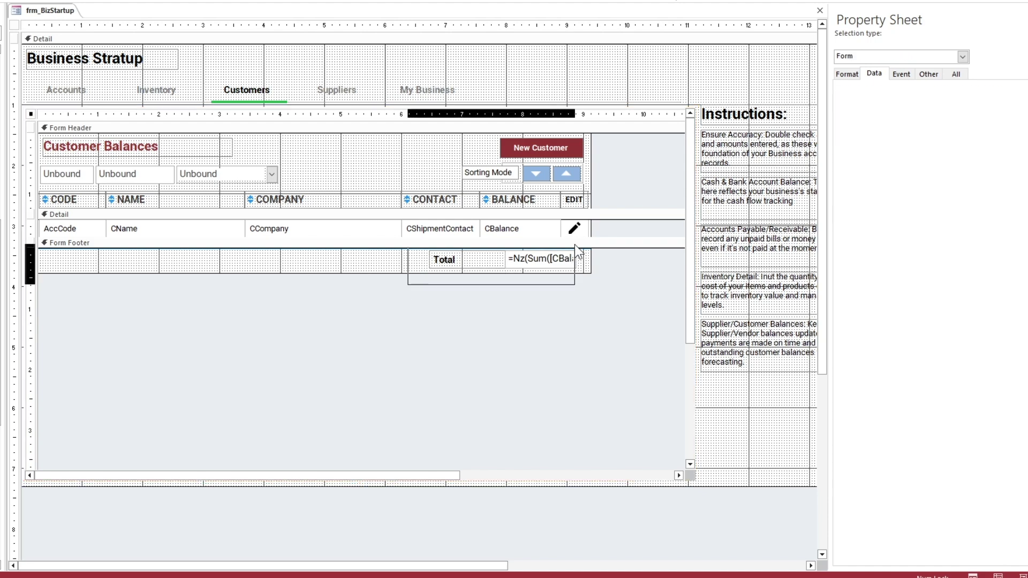
pyautogui.click(569, 287)
# Shrink the Inventory footer and set the Total box to =Nz(Sum([Total Amount]),0).
pyautogui.click(140, 90)
pyautogui.click(390, 251)
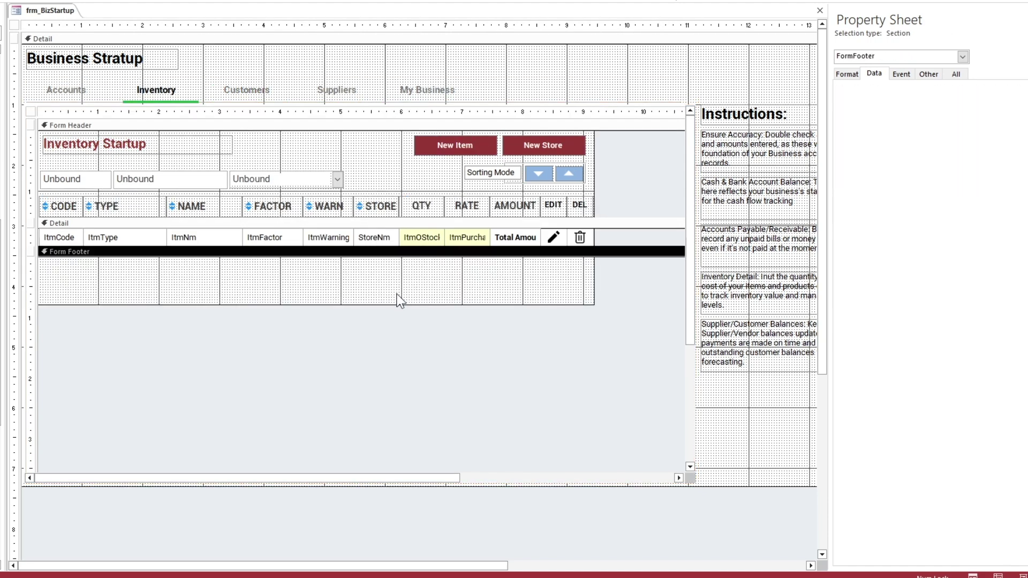
pyautogui.moveTo(565, 306); pyautogui.dragTo(563, 281)
pyautogui.click(541, 268)
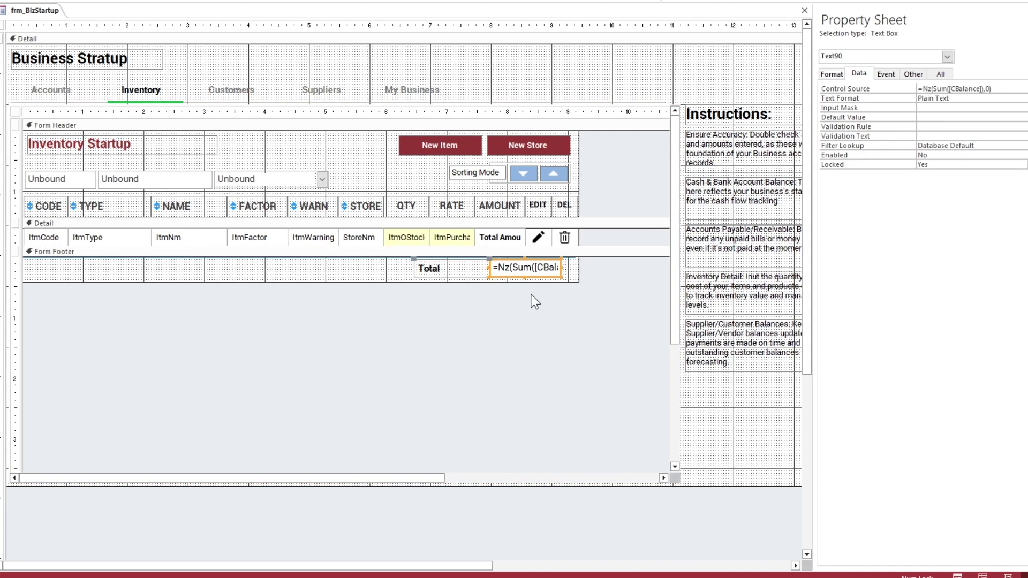
pyautogui.click(1018, 88)
pyautogui.moveTo(609, 77); pyautogui.dragTo(741, 105)
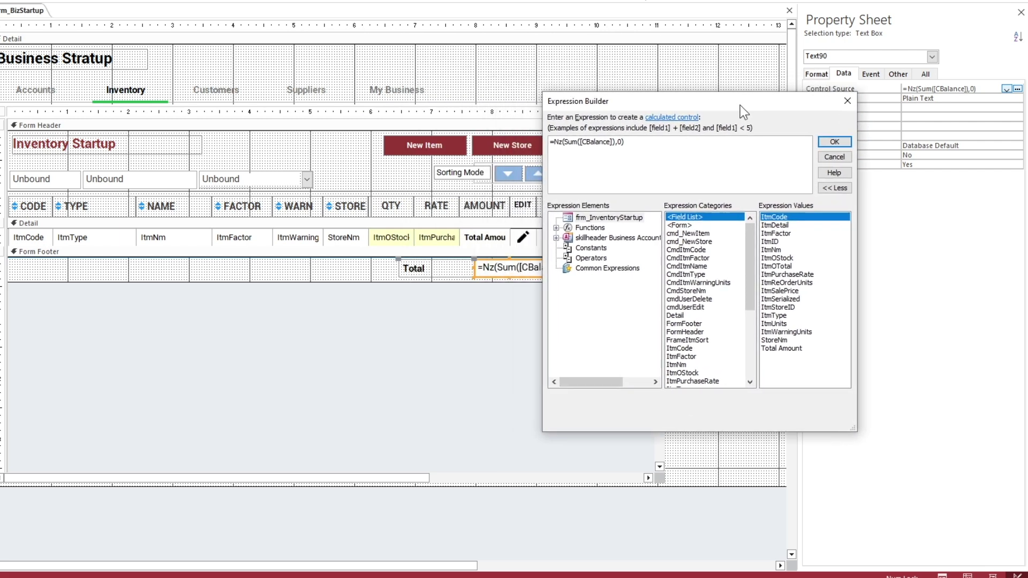
pyautogui.doubleClick(593, 142)
pyautogui.write('[Total Amount]')
pyautogui.click(835, 141)
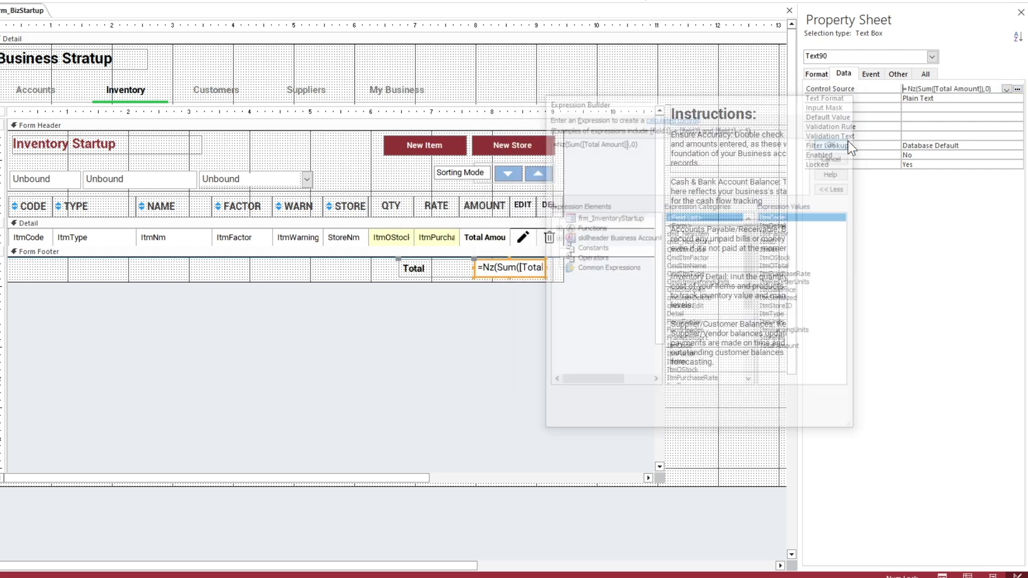
pyautogui.click(534, 303)
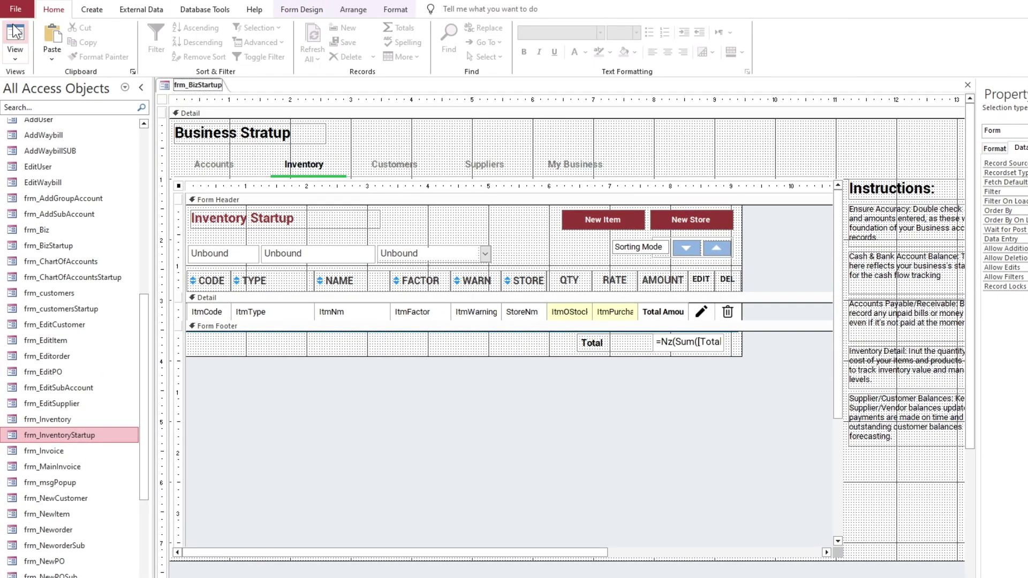
# Run frm_BizStartup in Form view and check the Inventory footer total of 1,800.0.
pyautogui.click(15, 32)
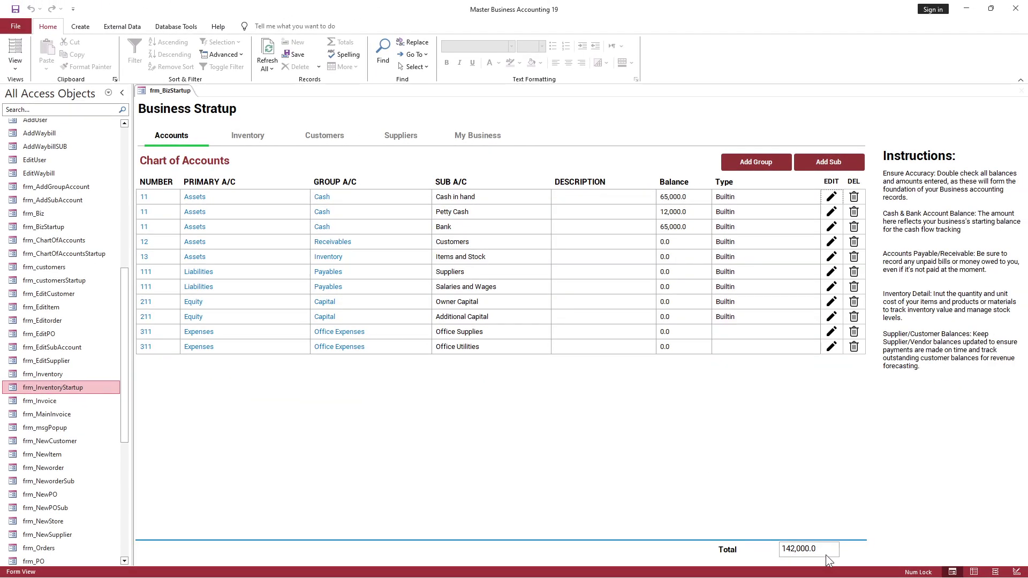
pyautogui.click(261, 138)
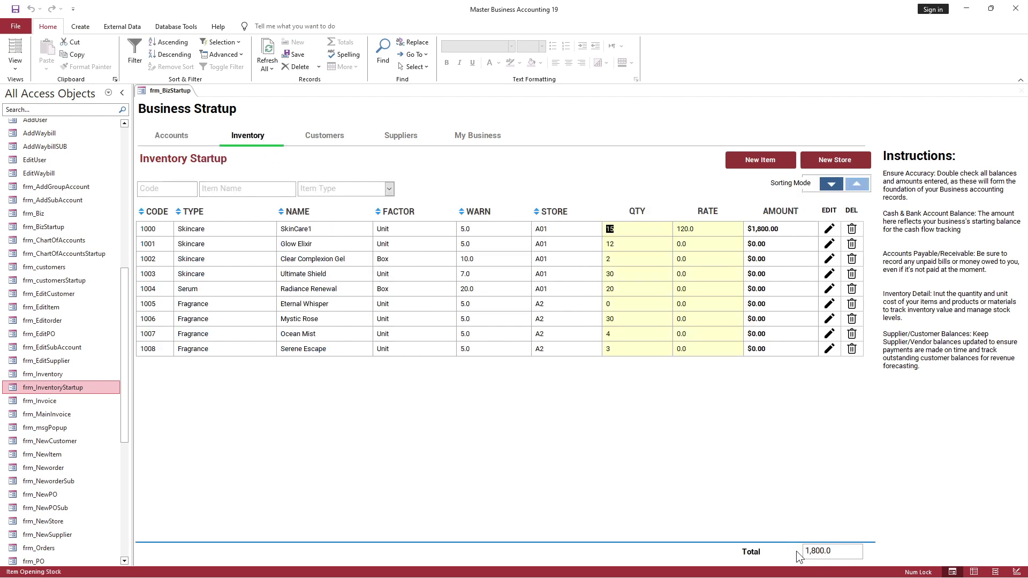
# Browse the Customers, Suppliers, Inventory and Accounts pages, then bring up frm_BizStartup's view options.
pyautogui.click(329, 140)
pyautogui.click(374, 136)
pyautogui.click(332, 138)
pyautogui.click(261, 140)
pyautogui.click(180, 139)
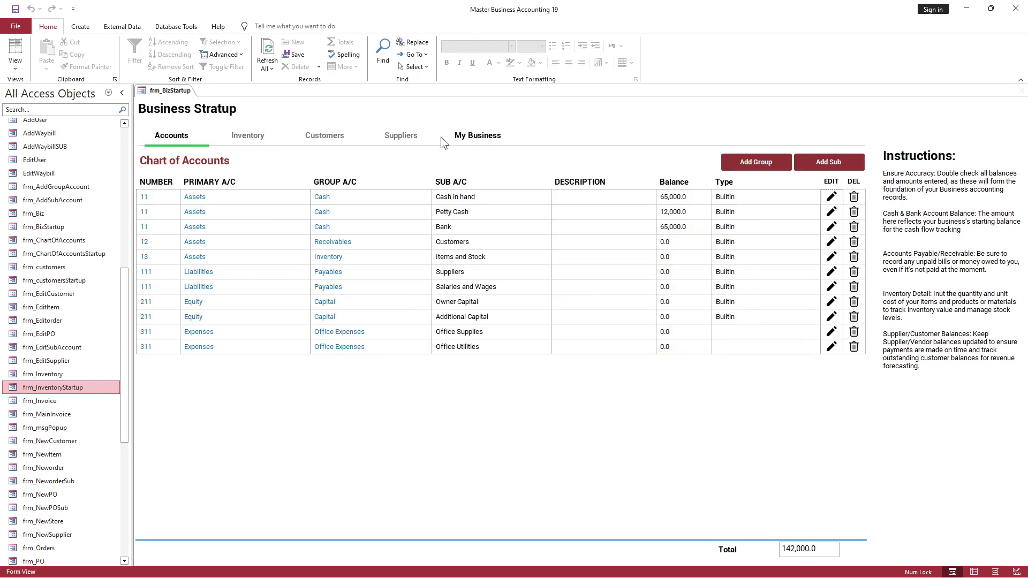
pyautogui.rightClick(186, 93)
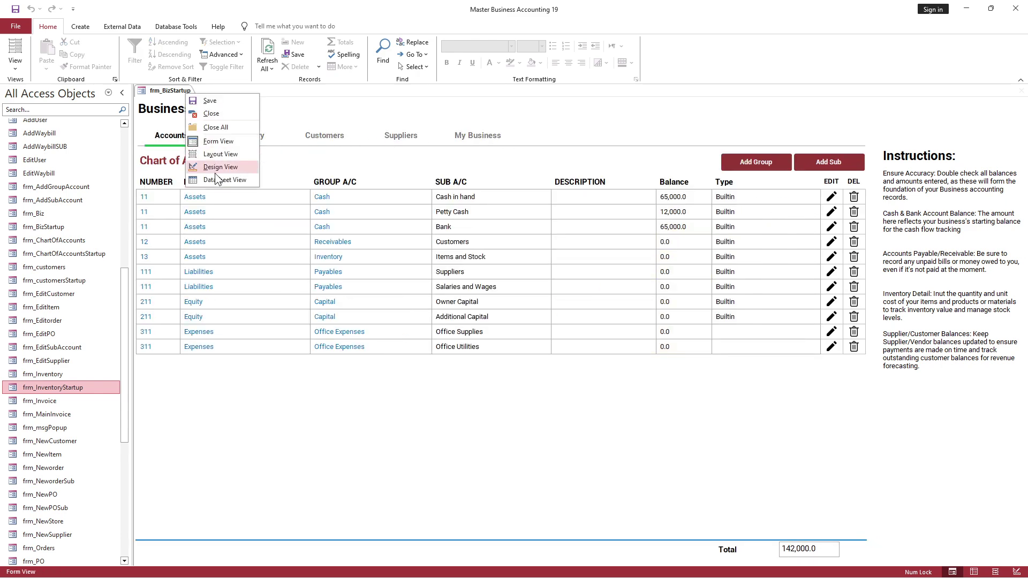
# In Design View, insert a new page into frm_BizStartup's tab control.
pyautogui.click(217, 172)
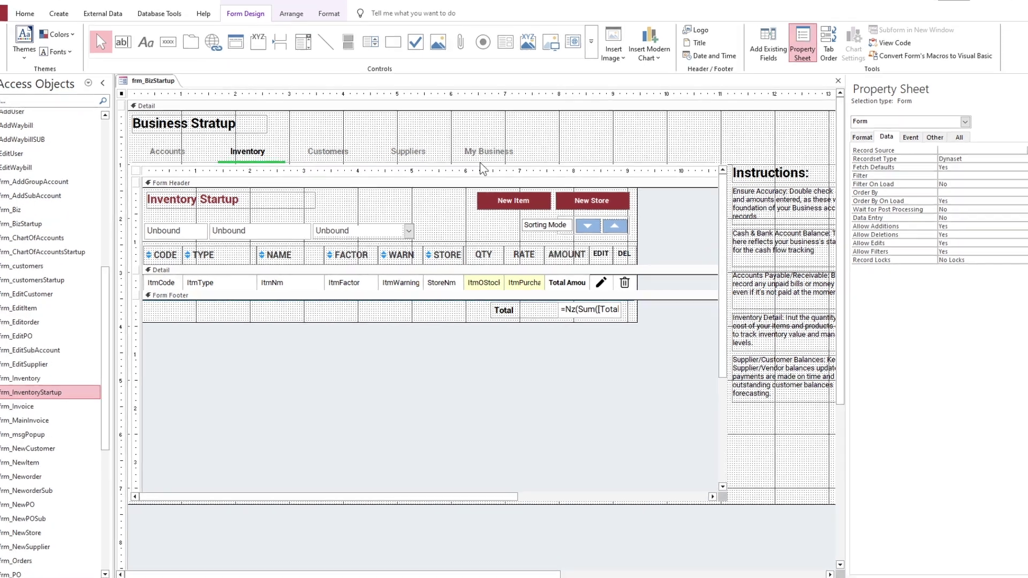
pyautogui.click(490, 158)
pyautogui.rightClick(497, 162)
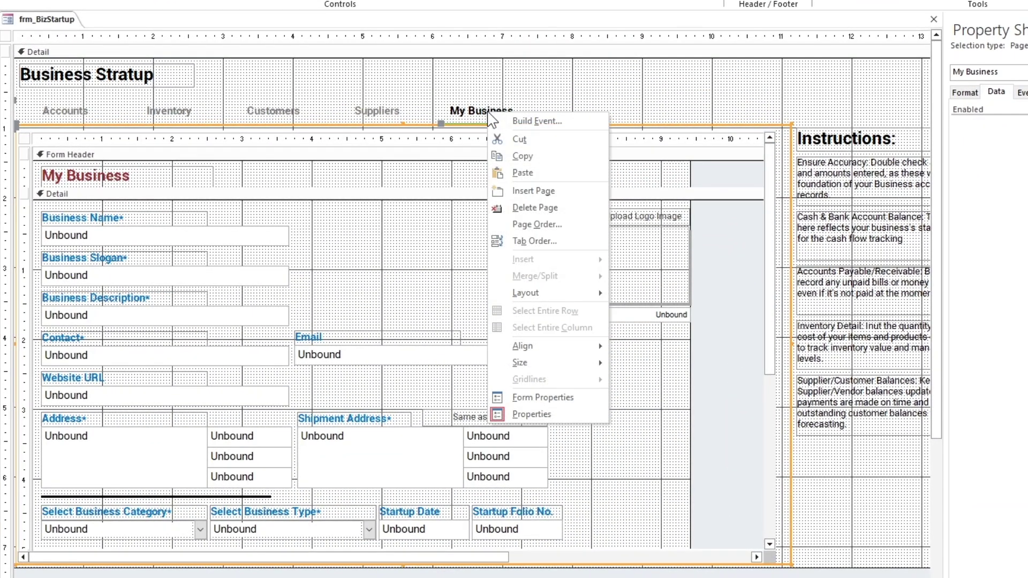
pyautogui.click(534, 192)
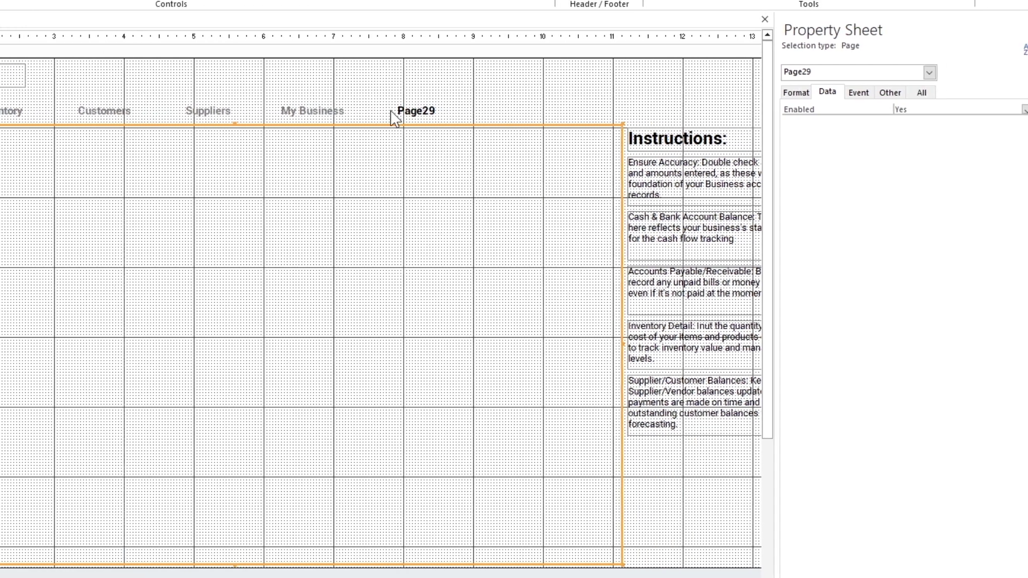
pyautogui.hotkey('ctrl', 'v')
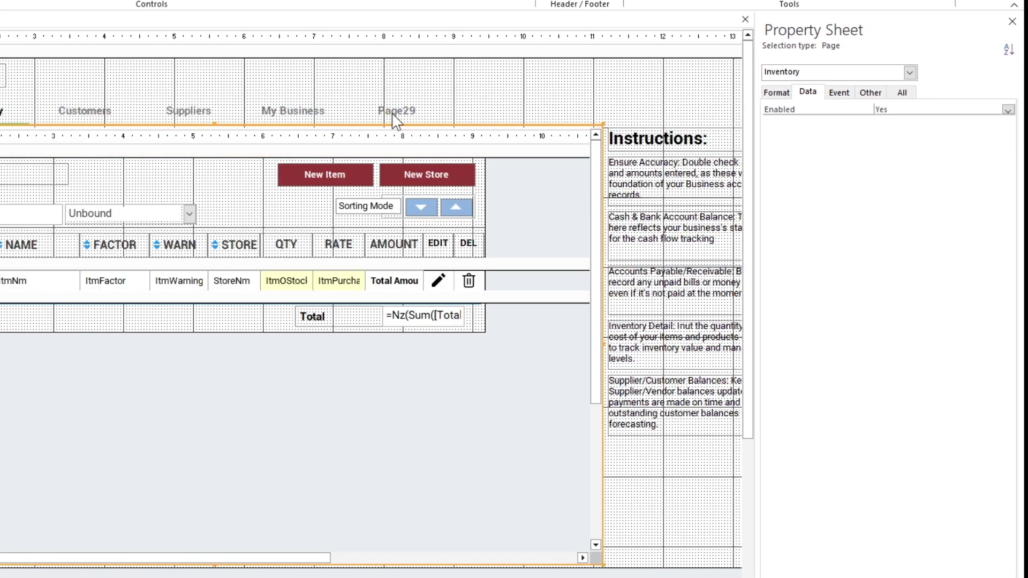
pyautogui.moveTo(811, 30); pyautogui.dragTo(682, 107)
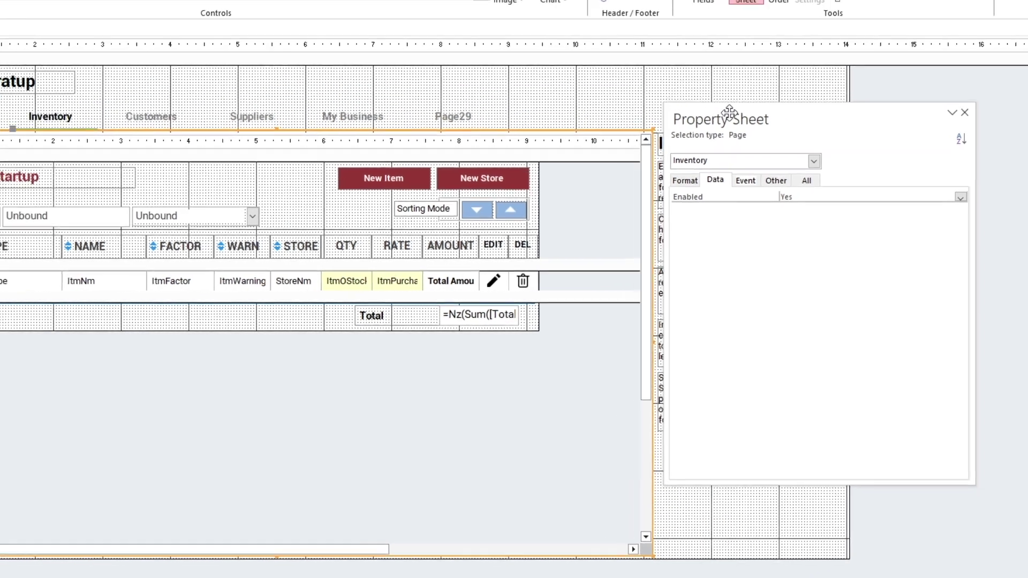
pyautogui.click(776, 181)
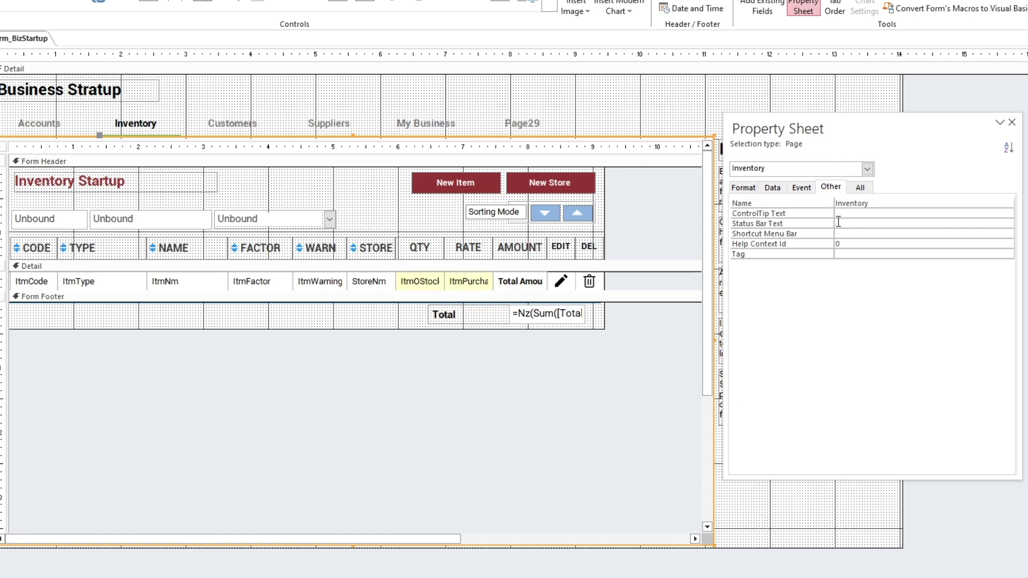
pyautogui.click(771, 188)
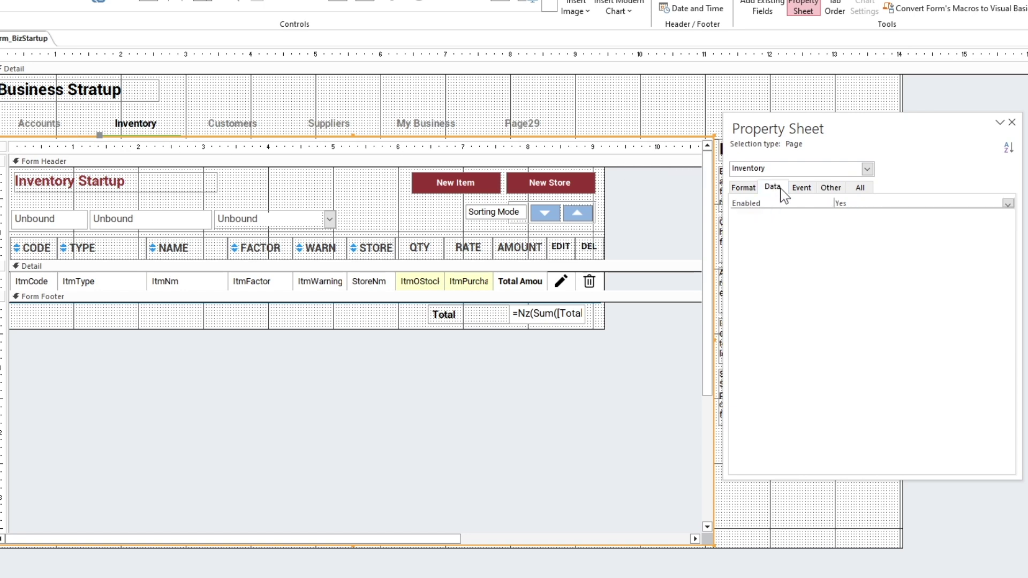
pyautogui.click(743, 189)
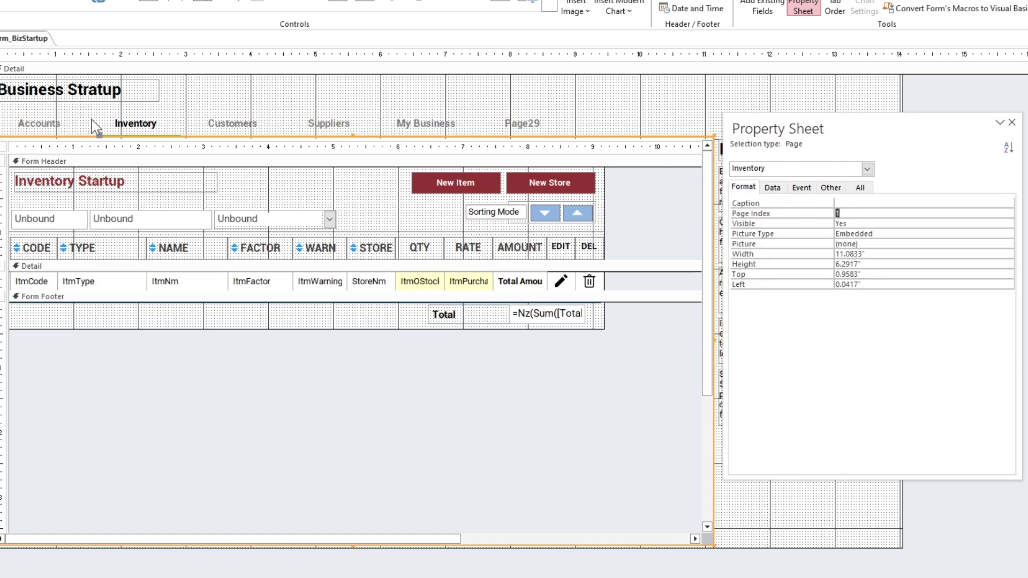
# Set the new Page29's Page Index to 2.
pyautogui.click(225, 128)
pyautogui.click(527, 128)
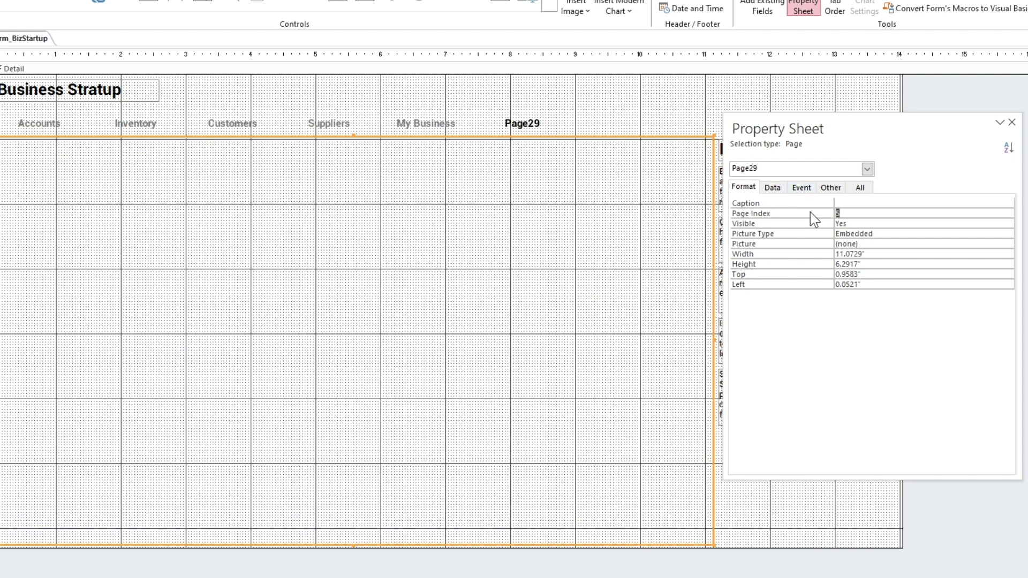
pyautogui.write('2')
pyautogui.press('Return')
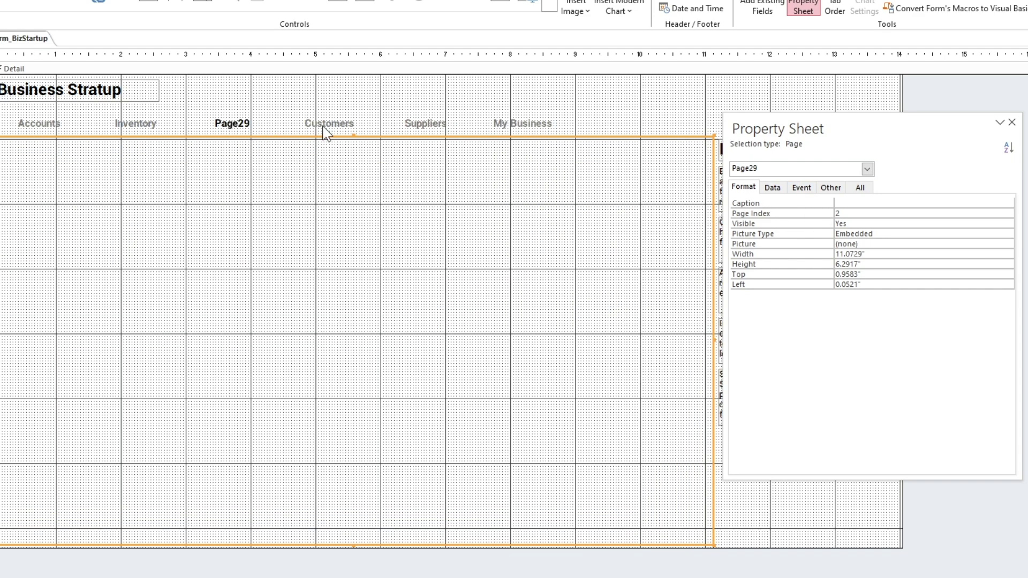
pyautogui.click(326, 128)
pyautogui.click(424, 128)
pyautogui.click(519, 123)
pyautogui.click(234, 129)
# Rename the new page from Page29 to Store.
pyautogui.doubleClick(928, 120)
pyautogui.click(962, 107)
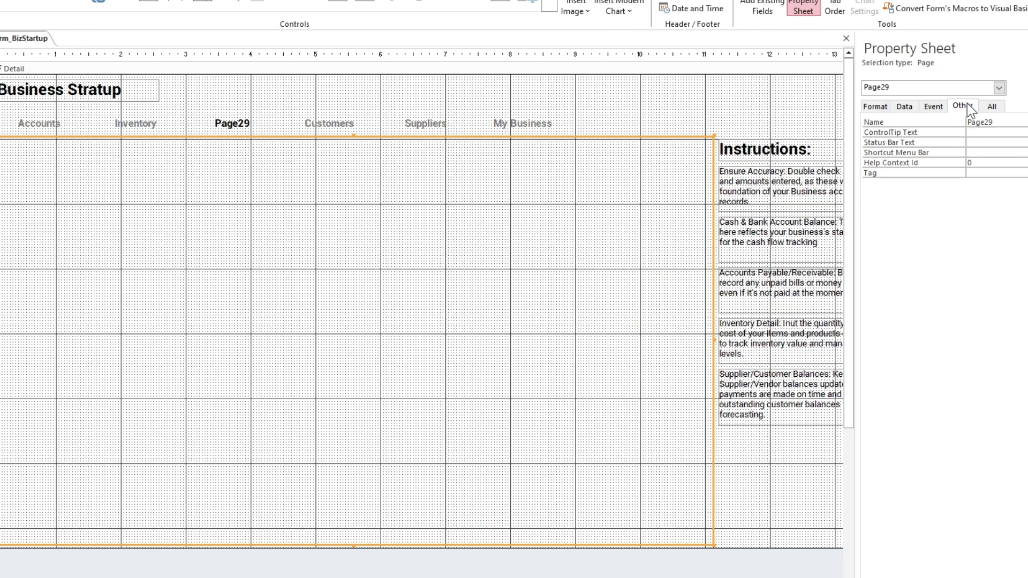
pyautogui.doubleClick(1008, 120)
pyautogui.write('Store')
pyautogui.press('Return')
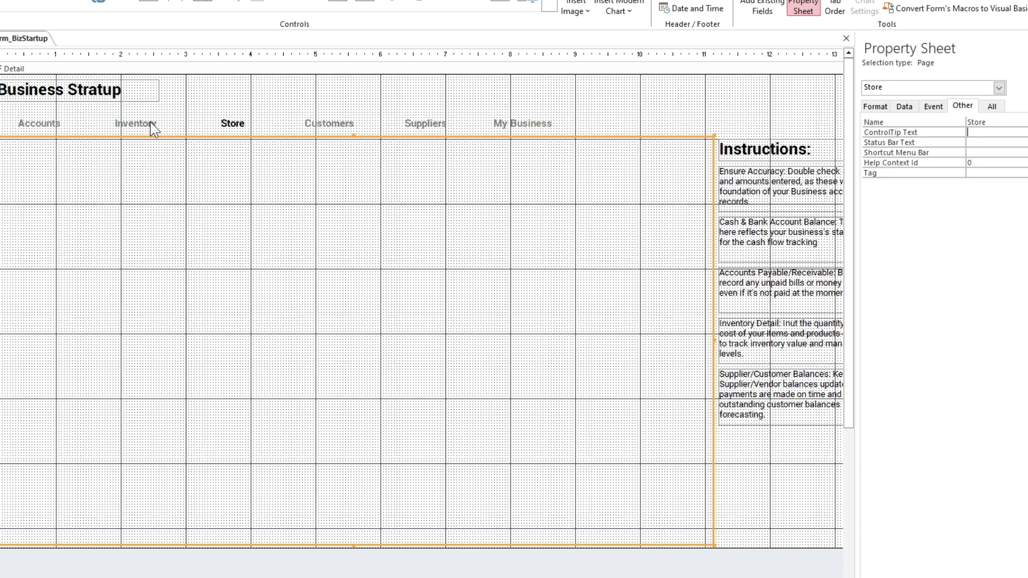
pyautogui.click(236, 129)
# Set the Inventory page's Page Index to 2 so it follows Store.
pyautogui.click(137, 127)
pyautogui.click(873, 107)
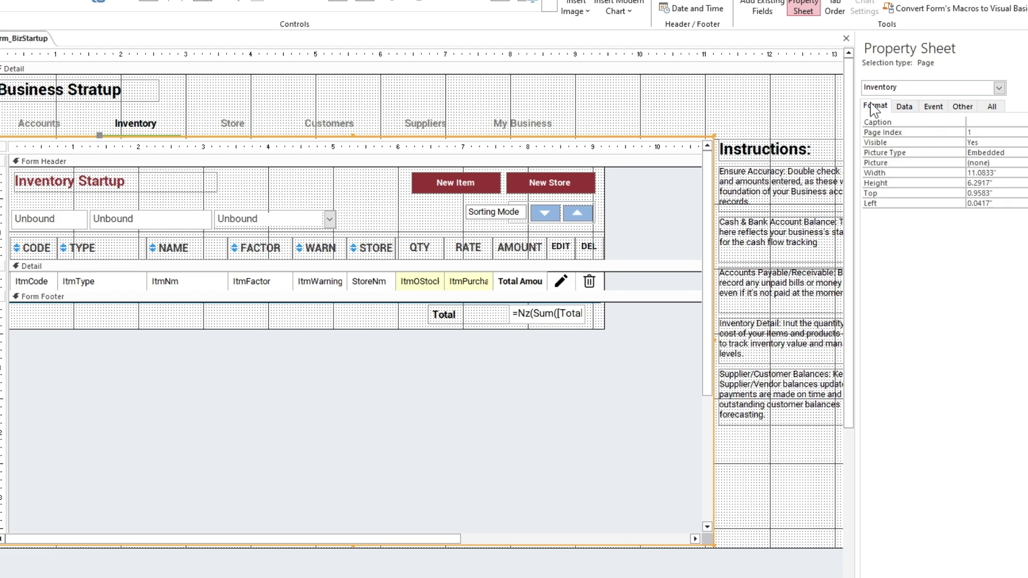
pyautogui.write('2')
pyautogui.press('Return')
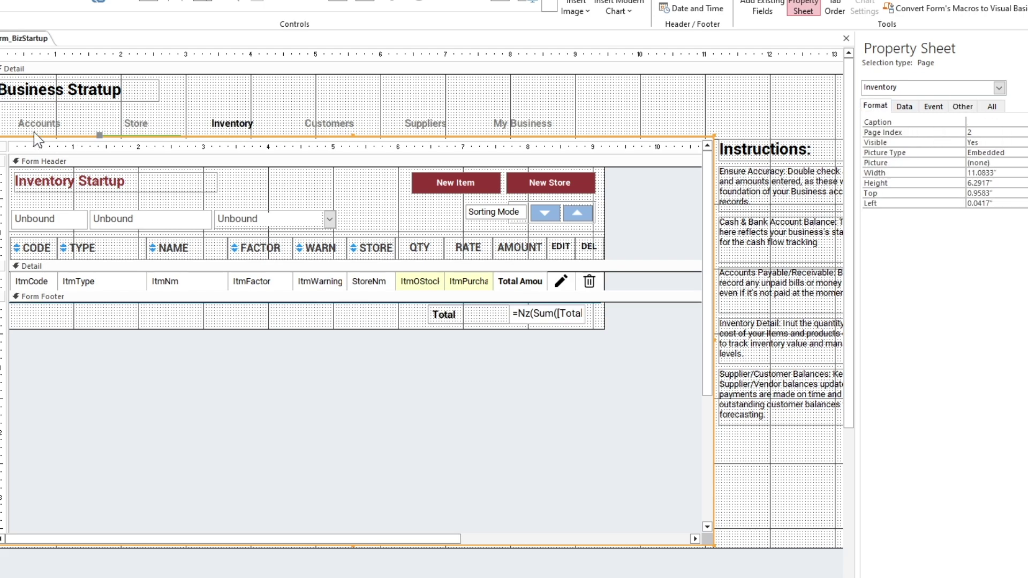
pyautogui.click(34, 130)
pyautogui.click(222, 129)
pyautogui.click(425, 124)
pyautogui.click(523, 127)
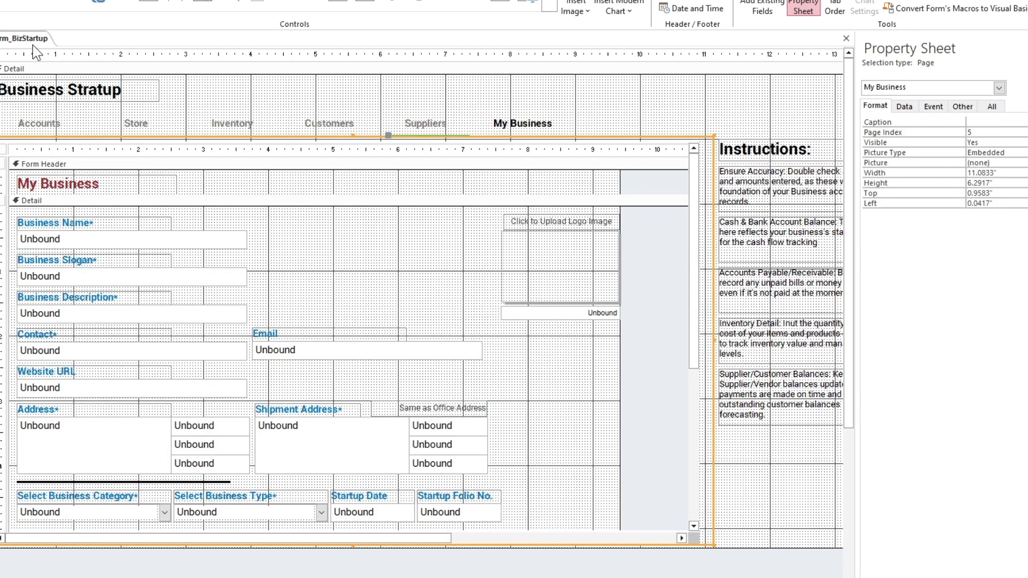
# Close the frm_BizStartup design and save the changes.
pyautogui.rightClick(30, 39)
pyautogui.click(73, 69)
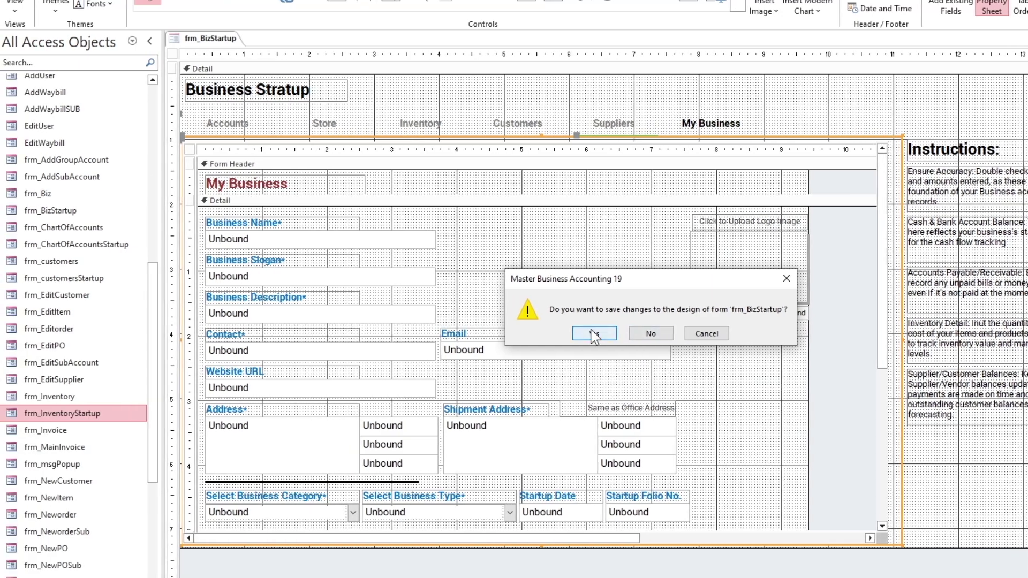
pyautogui.click(593, 334)
# Copy and paste frm_Products, accepting the proposed name for the copy.
pyautogui.click(91, 348)
pyautogui.scroll(3, 85, 343)
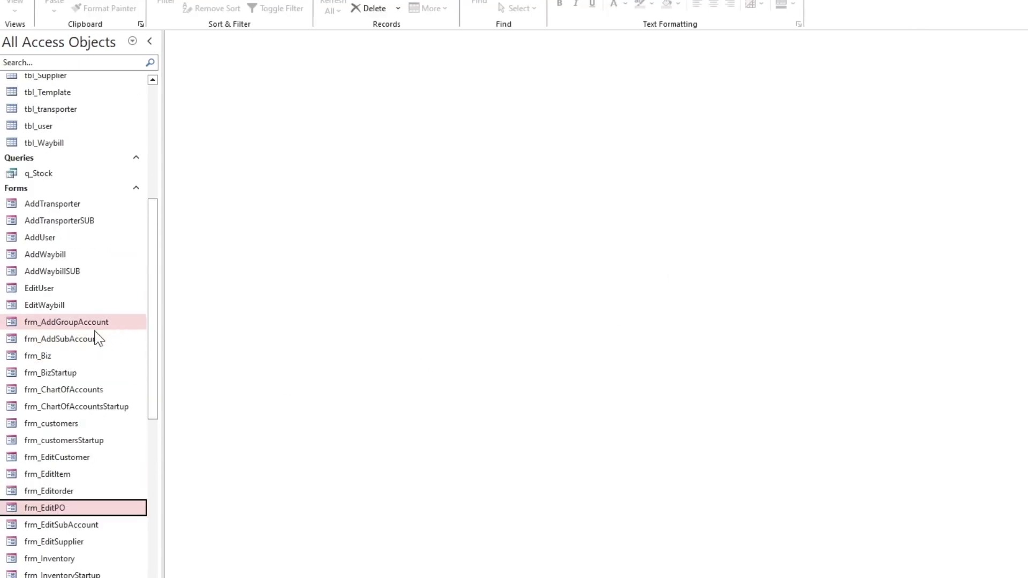
pyautogui.scroll(-8, 99, 338)
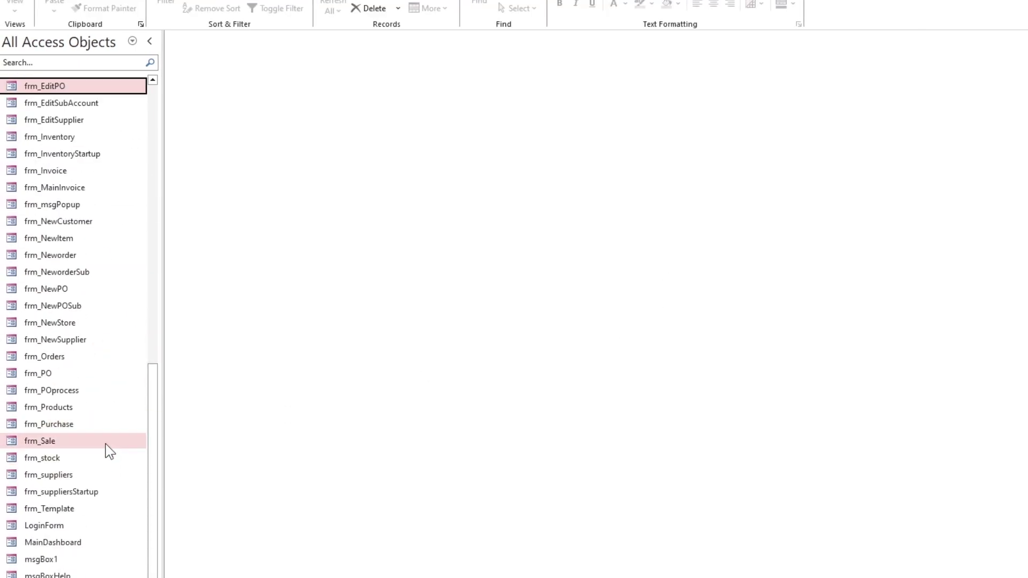
pyautogui.click(98, 413)
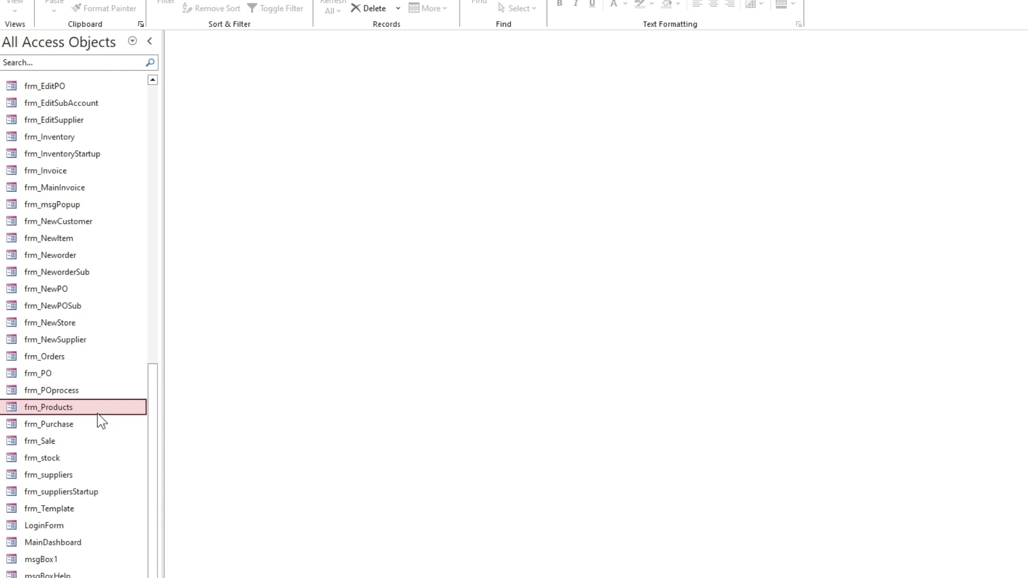
pyautogui.hotkey('ctrl', 'c')
pyautogui.hotkey('ctrl', 'v')
pyautogui.click(597, 180)
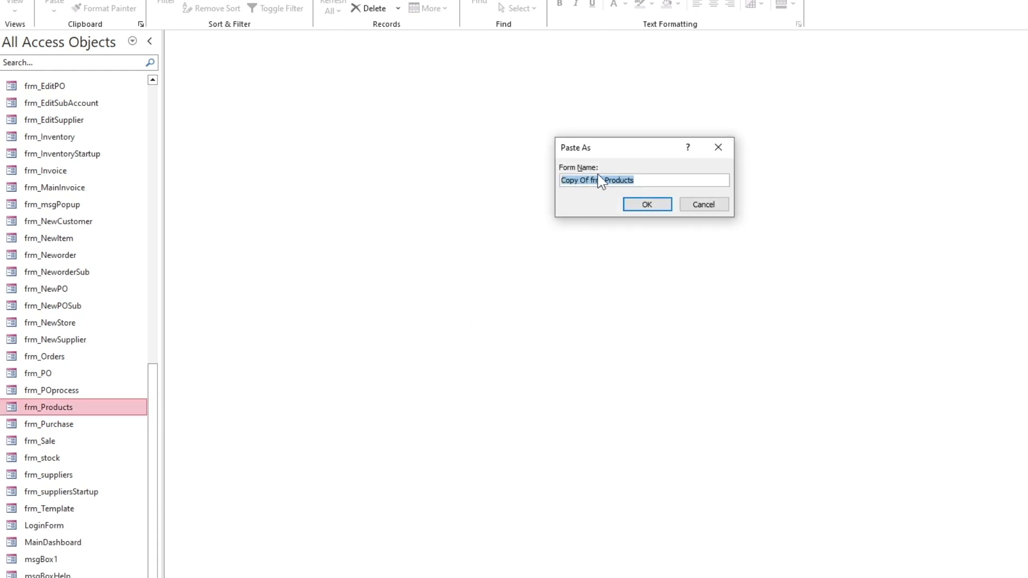
pyautogui.click(647, 204)
# Open MainDashboard, check Products and the Inventory Store page, then close it.
pyautogui.click(51, 509)
pyautogui.scroll(-2, 65, 506)
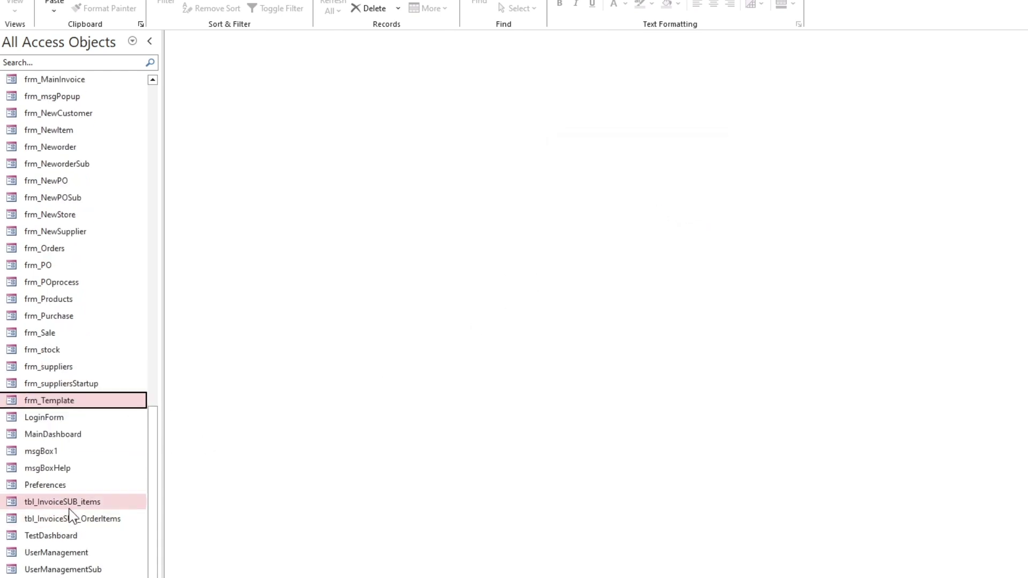
pyautogui.click(69, 484)
pyautogui.doubleClick(74, 435)
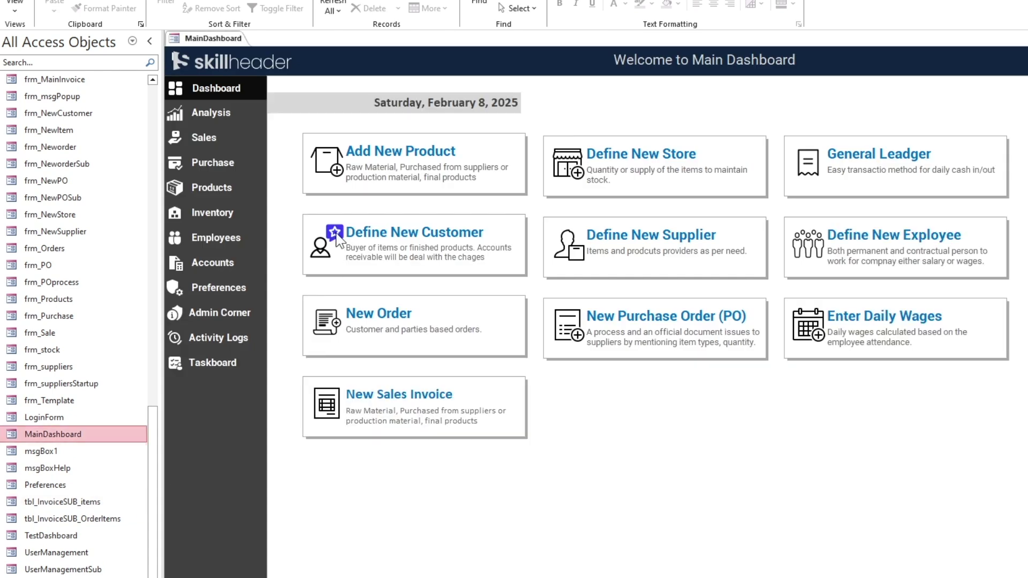
pyautogui.click(209, 196)
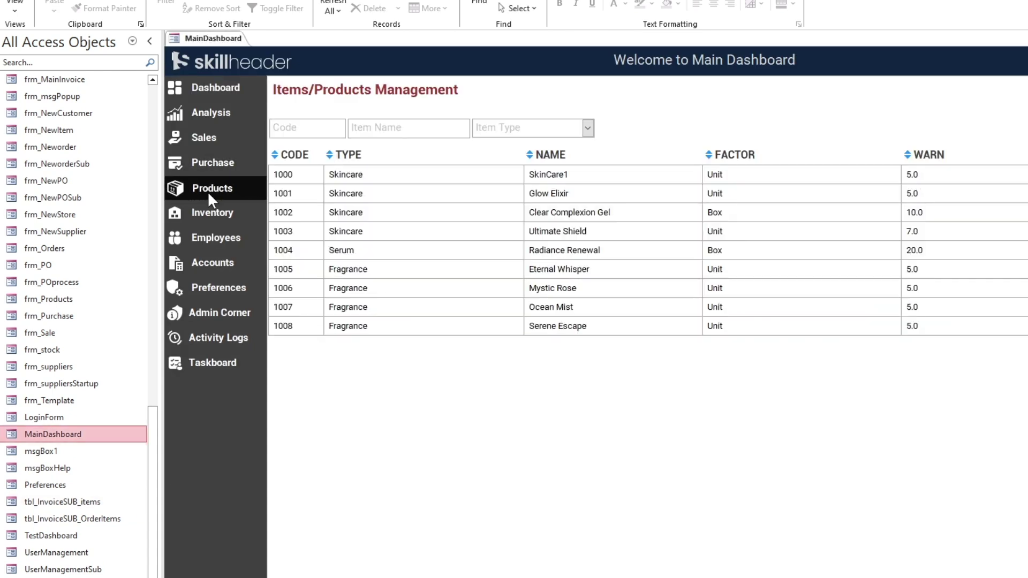
pyautogui.click(211, 217)
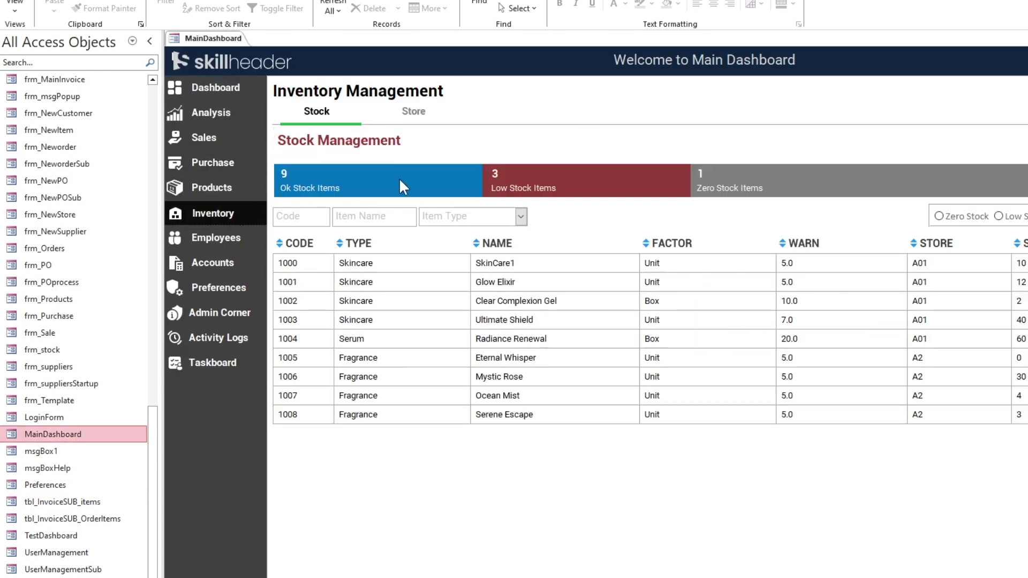
pyautogui.click(413, 113)
pyautogui.rightClick(234, 38)
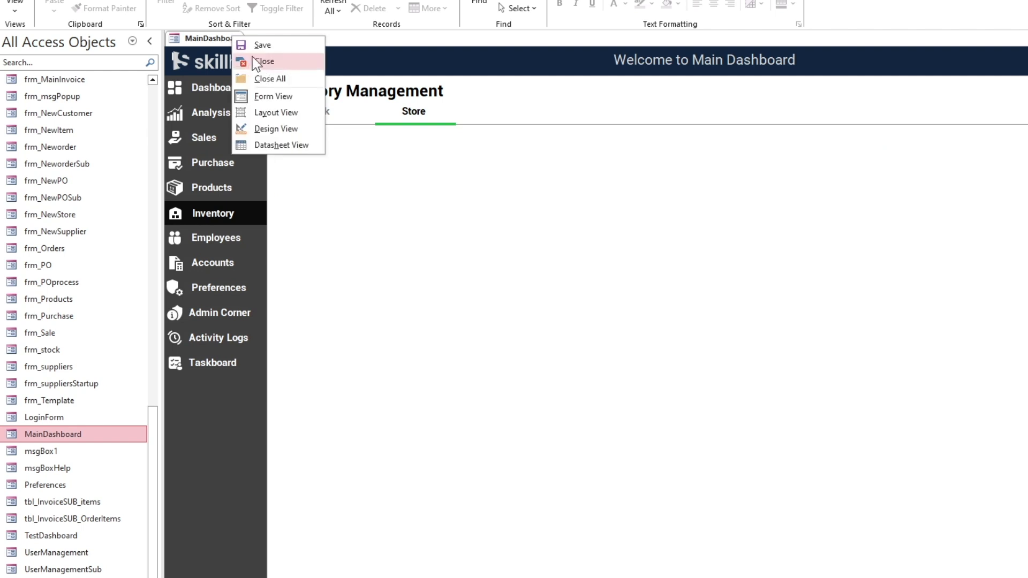
pyautogui.click(265, 62)
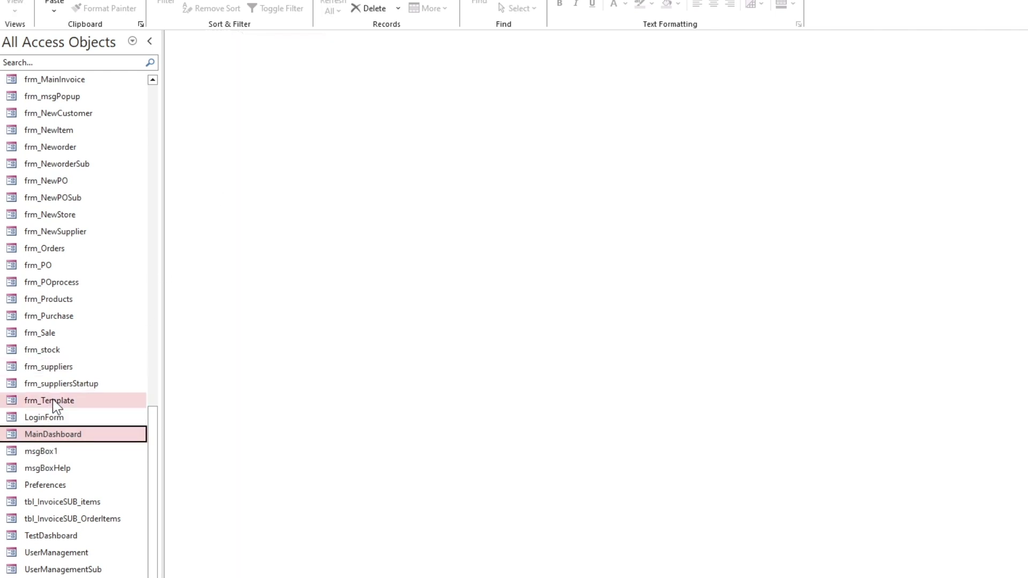
# Paste a copy of frm_Products named frm_Store.
pyautogui.click(62, 370)
pyautogui.click(77, 302)
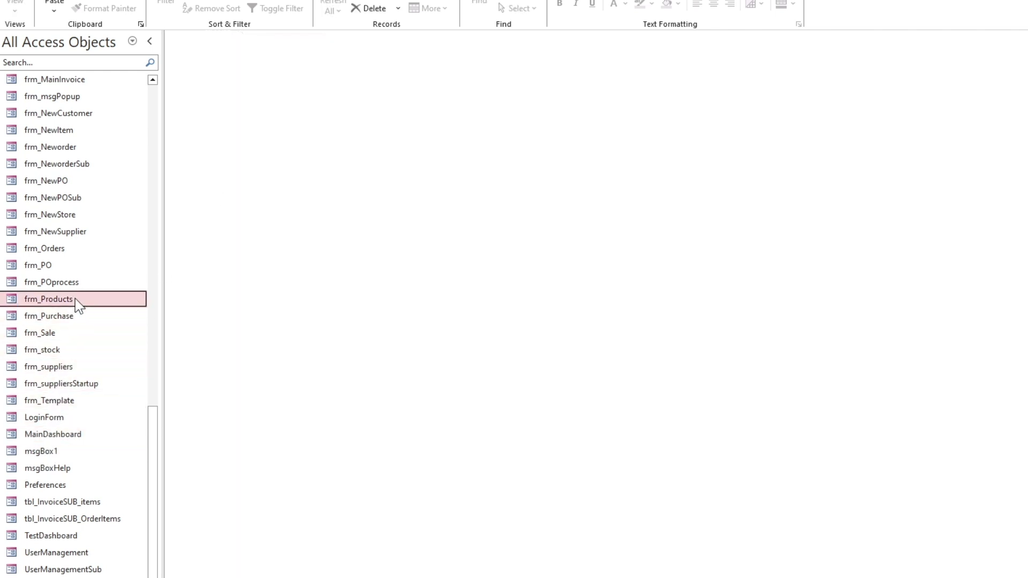
pyautogui.hotkey('ctrl', 'c')
pyautogui.hotkey('ctrl', 'v')
pyautogui.click(593, 176)
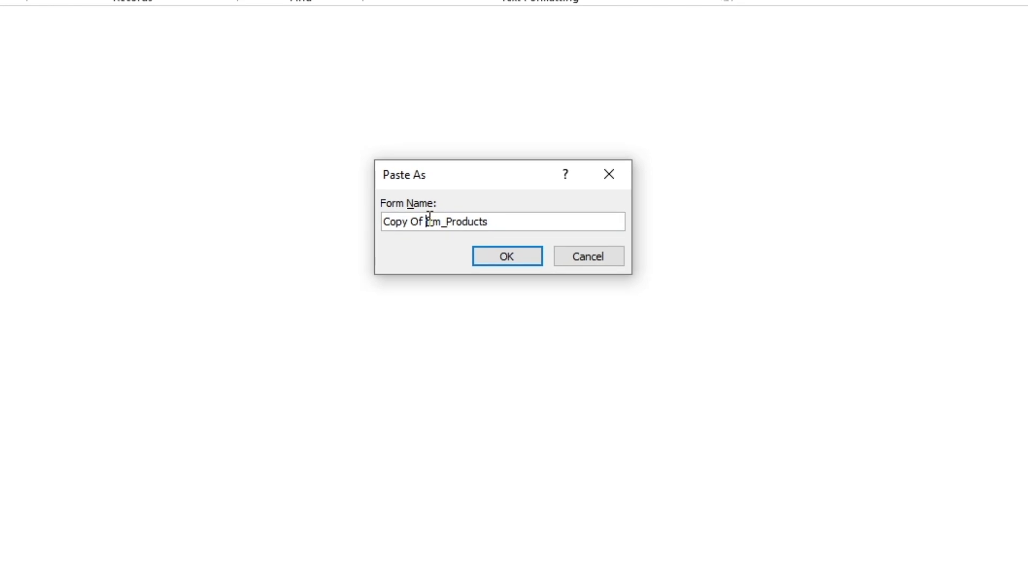
pyautogui.moveTo(430, 220); pyautogui.dragTo(321, 218)
pyautogui.press('BackSpace')
pyautogui.press('End')
pyautogui.press('BackSpace')
pyautogui.press('BackSpace')
pyautogui.press('BackSpace')
pyautogui.press('BackSpace')
pyautogui.press('BackSpace')
pyautogui.press('BackSpace')
pyautogui.press('BackSpace')
pyautogui.press('BackSpace')
pyautogui.press('BackSpace')
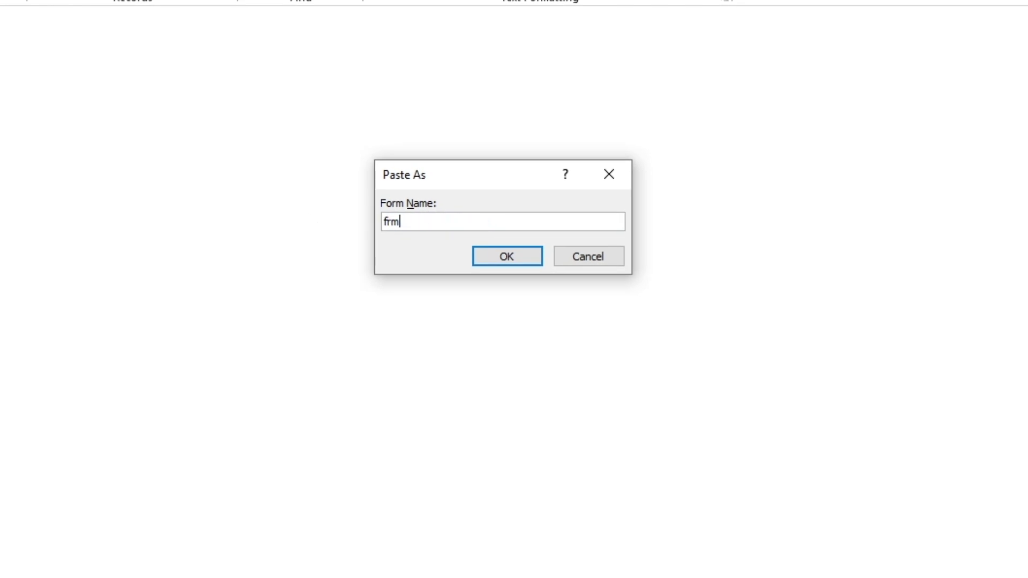
pyautogui.write('_Store')
pyautogui.press('Return')
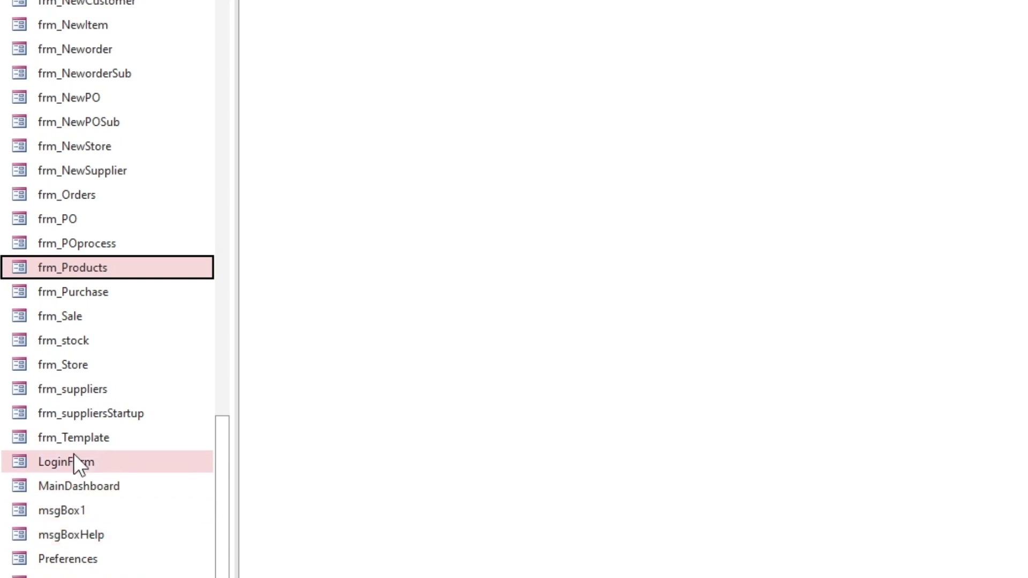
# Open frm_Store in Design View.
pyautogui.click(81, 371)
pyautogui.rightClick(96, 371)
pyautogui.click(141, 429)
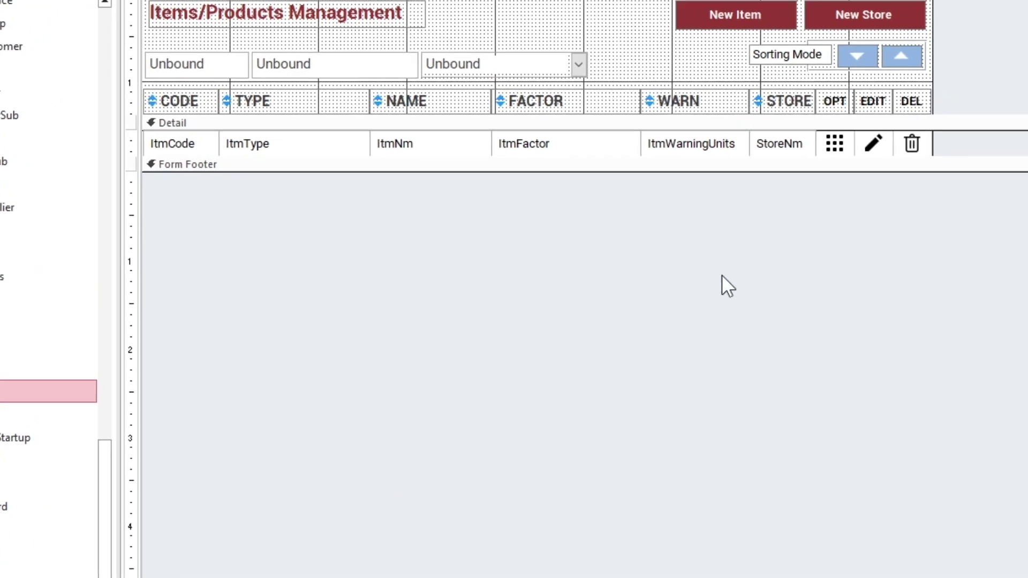
# Delete the New Item button's cmd_NewItem_Click procedure in the VBA editor.
pyautogui.doubleClick(726, 16)
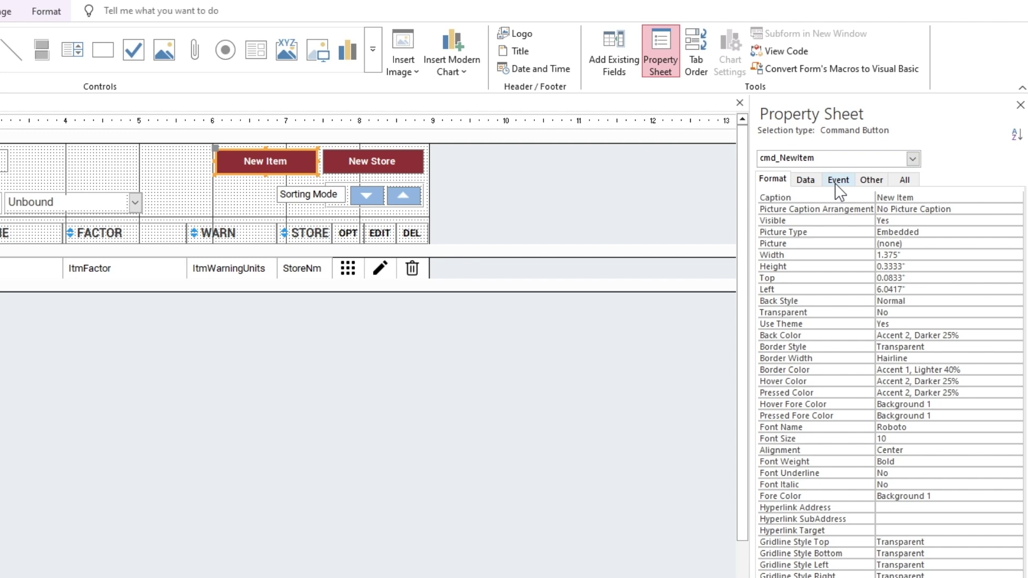
pyautogui.click(838, 182)
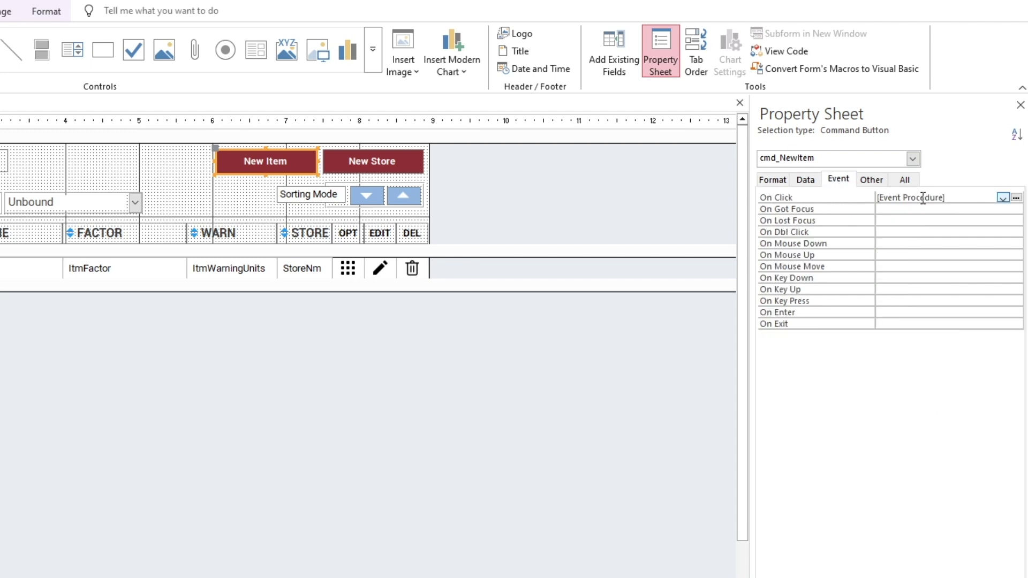
pyautogui.click(1016, 198)
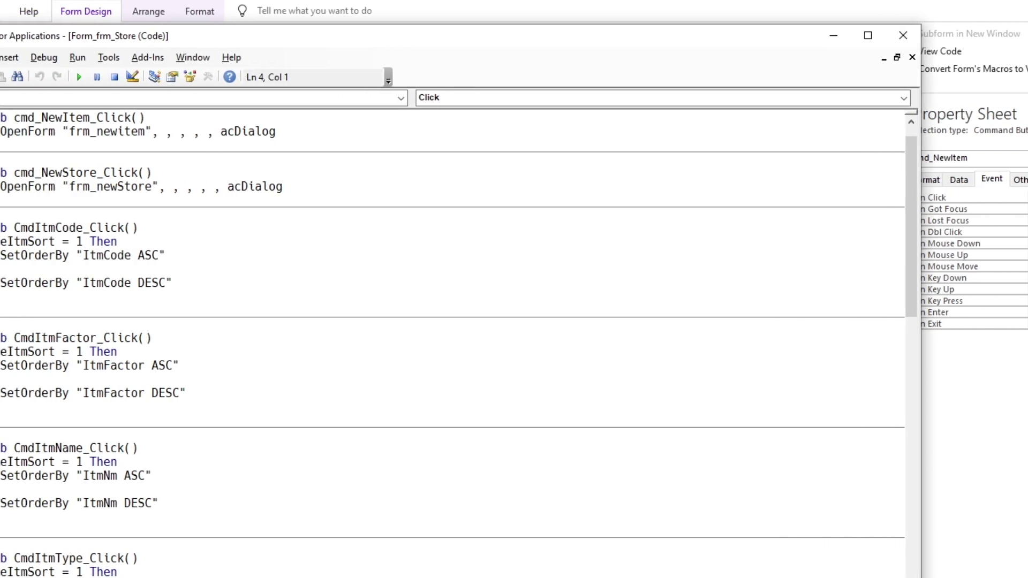
pyautogui.moveTo(0, 145); pyautogui.dragTo(0, 123)
pyautogui.press('BackSpace')
pyautogui.scroll(1, 277, 325)
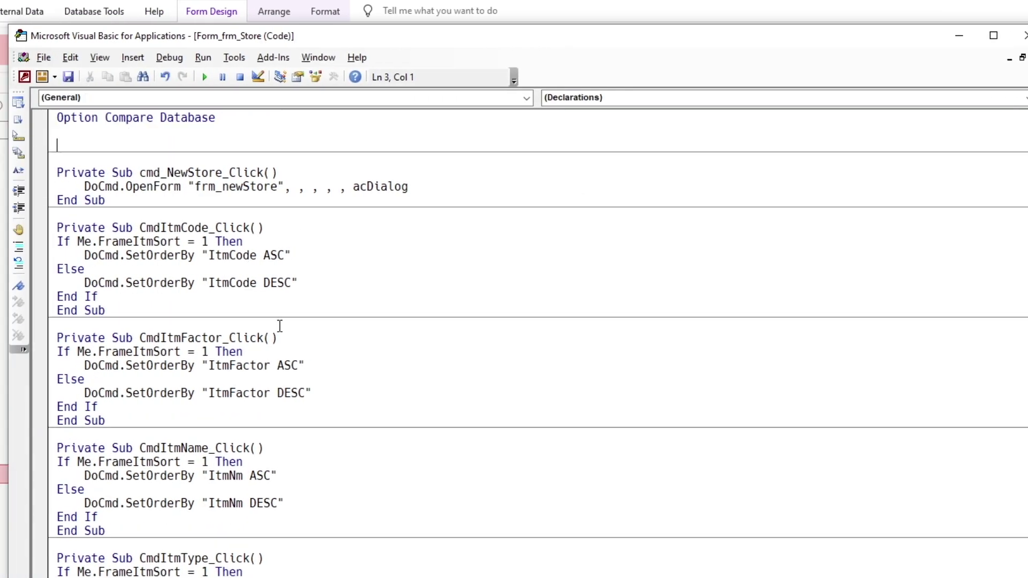
pyautogui.press('BackSpace')
pyautogui.press('BackSpace')
pyautogui.click(411, 269)
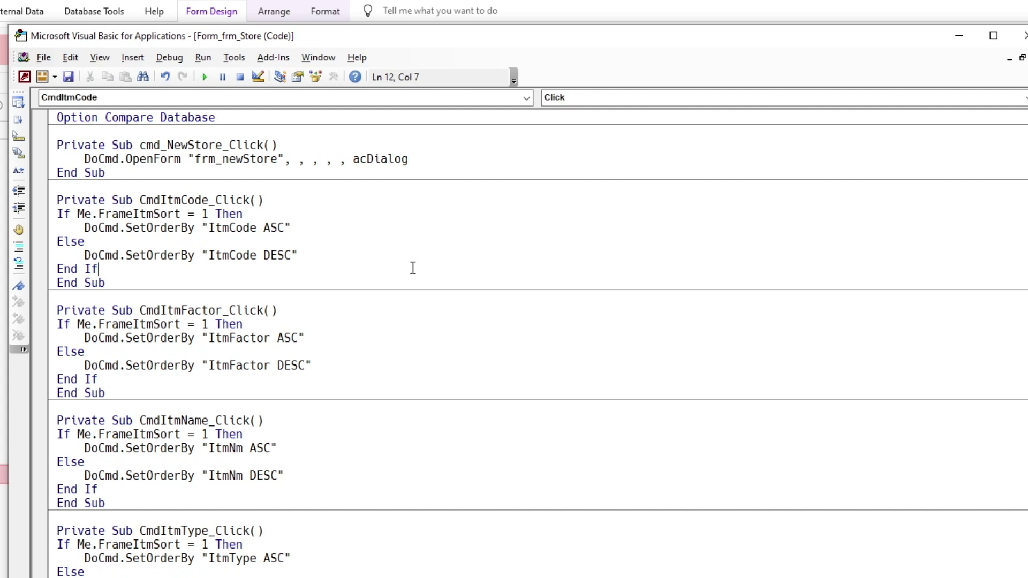
pyautogui.click(479, 9)
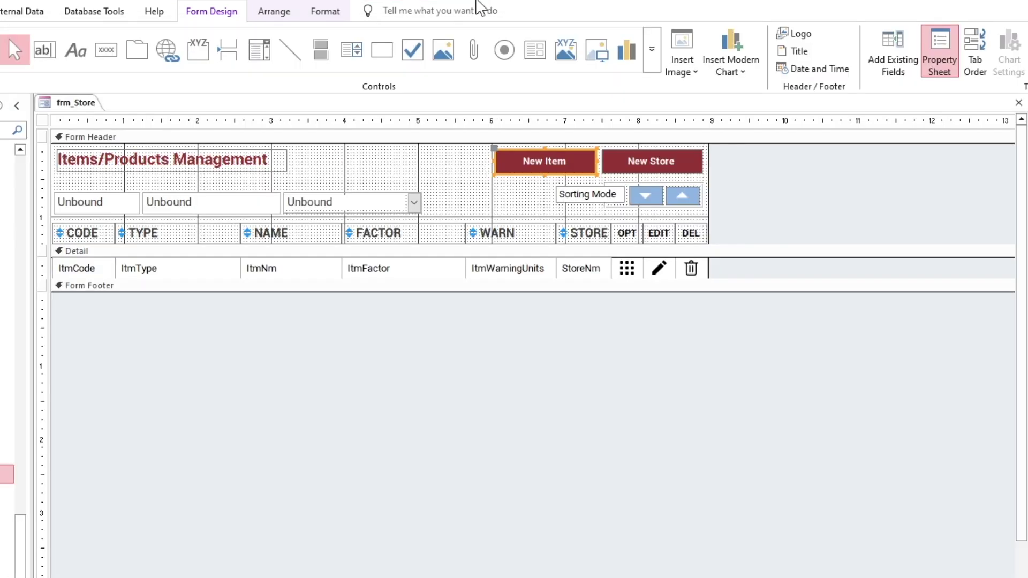
# Delete the New Item button from frm_Store's header.
pyautogui.click(541, 202)
pyautogui.click(547, 160)
pyautogui.press('Delete')
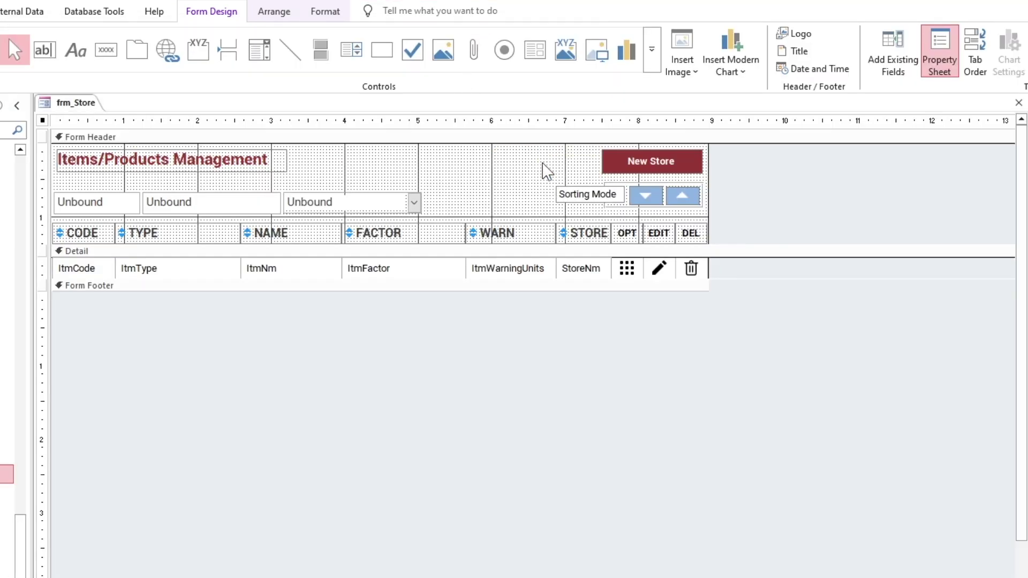
pyautogui.click(528, 181)
# Replace Items/Products with Store in the header title label.
pyautogui.click(223, 160)
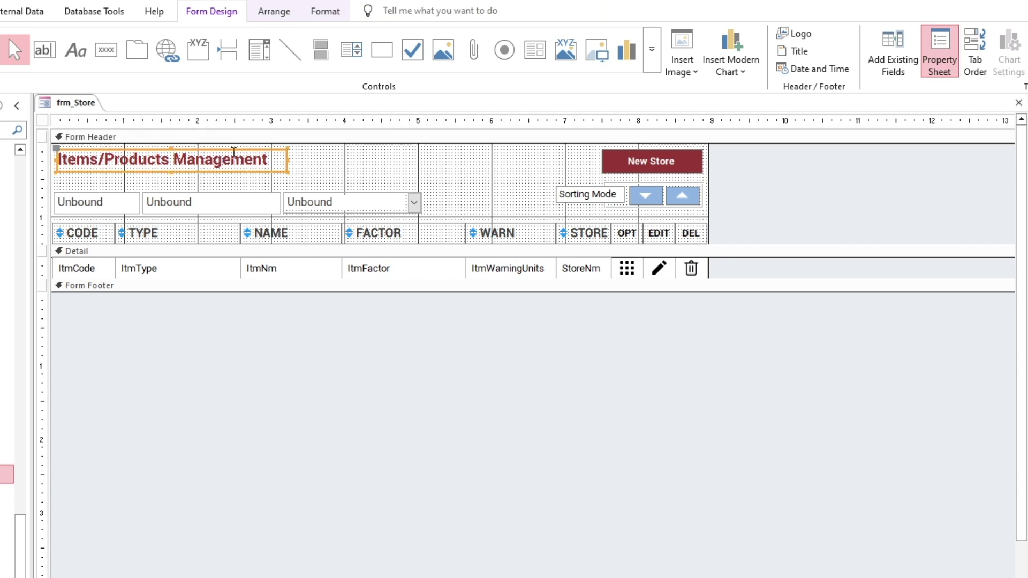
pyautogui.click(236, 159)
pyautogui.click(170, 159)
pyautogui.hotkey('shift', 'Home')
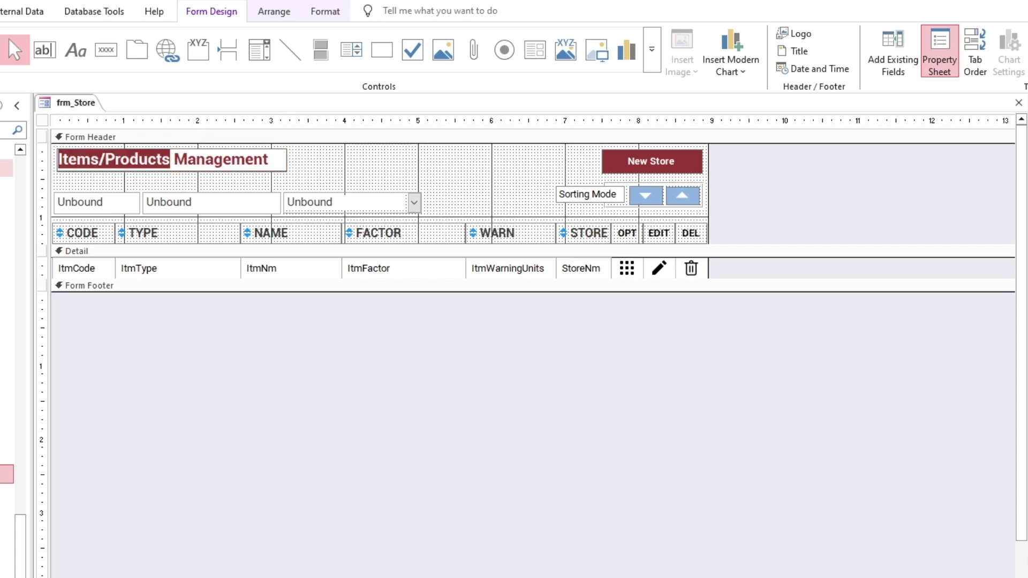
pyautogui.write('Store')
pyautogui.press('Return')
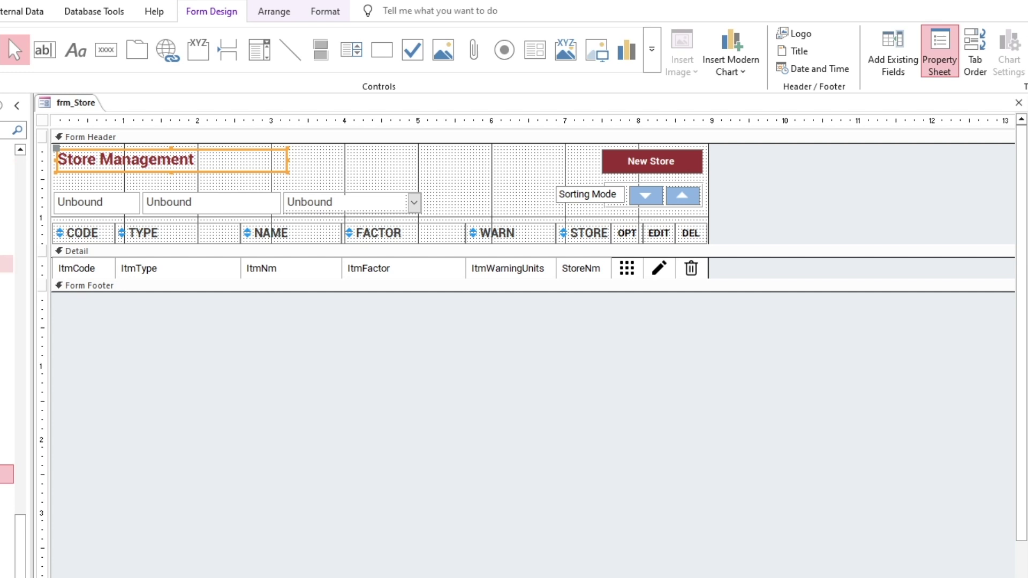
pyautogui.click(163, 188)
pyautogui.click(223, 158)
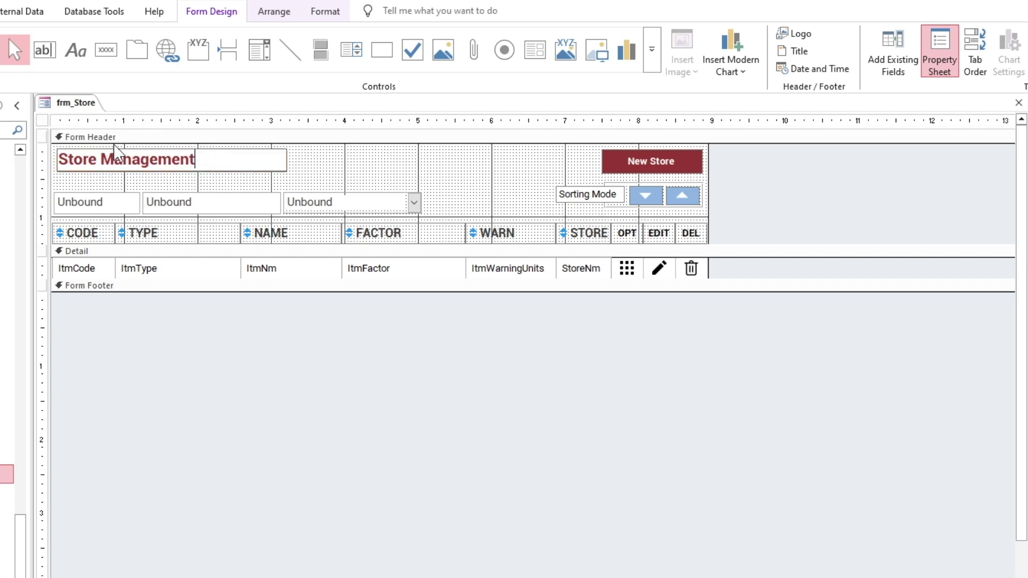
# Set frm_Store's Record Source to tbl_Store.
pyautogui.click(43, 121)
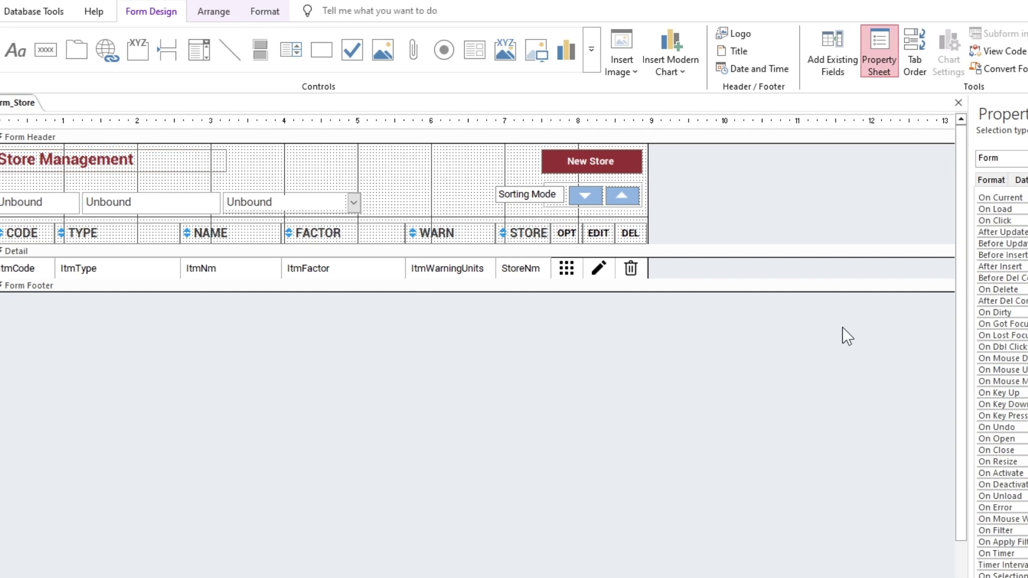
pyautogui.moveTo(831, 134); pyautogui.dragTo(500, 158)
pyautogui.click(495, 230)
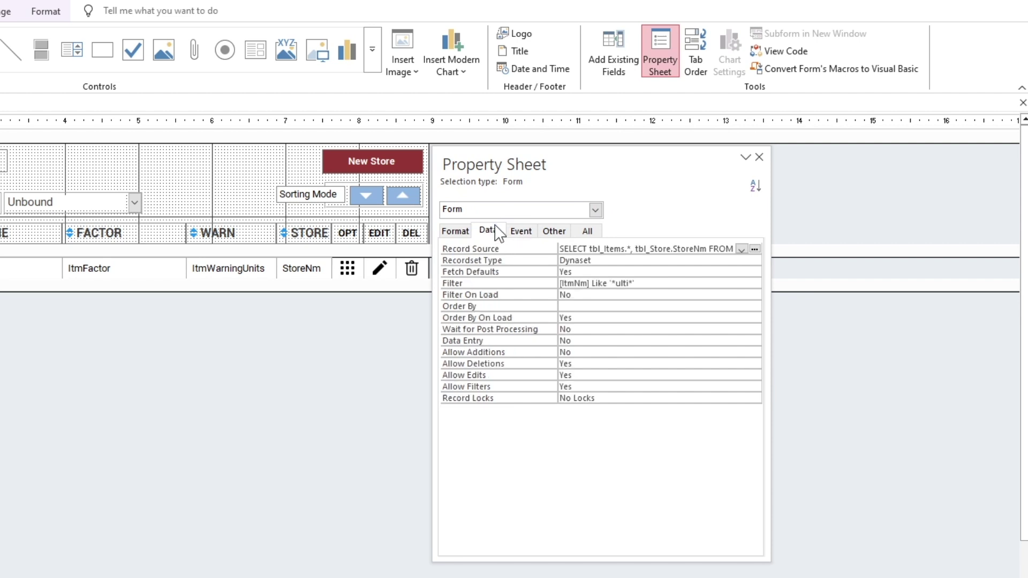
pyautogui.click(741, 249)
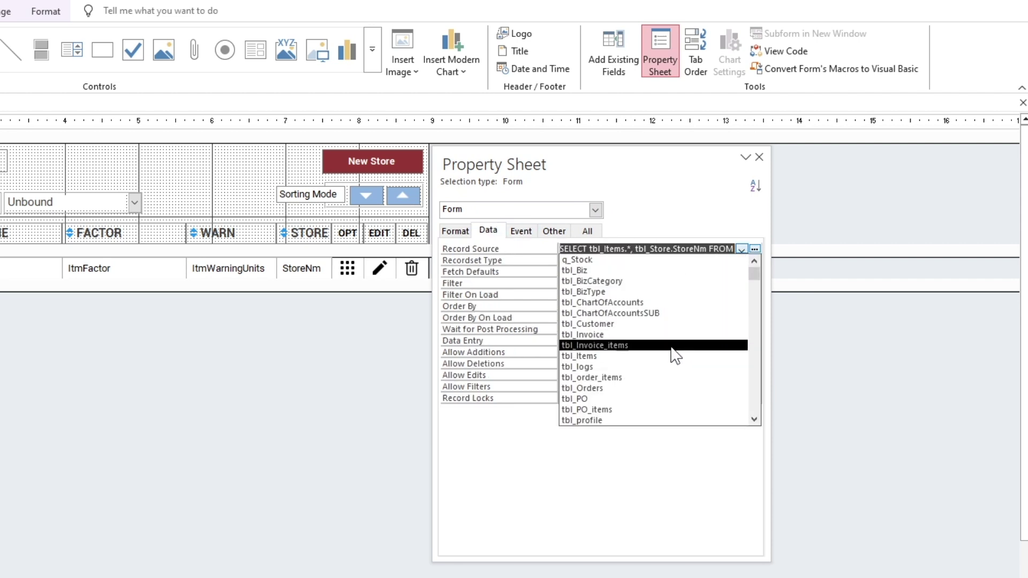
pyautogui.scroll(-1, 671, 381)
pyautogui.scroll(-1, 670, 381)
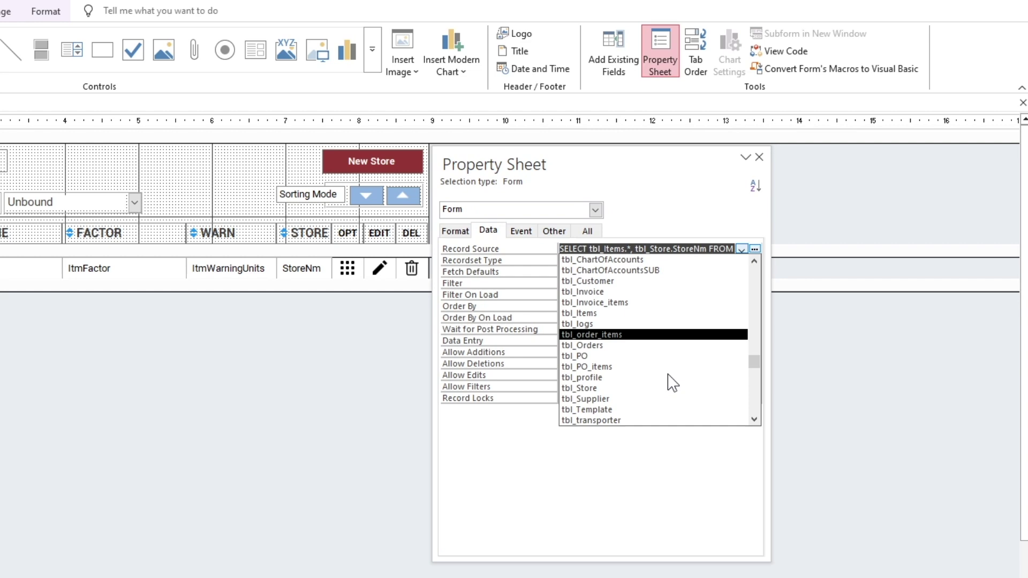
pyautogui.click(616, 390)
pyautogui.moveTo(601, 163); pyautogui.dragTo(792, 177)
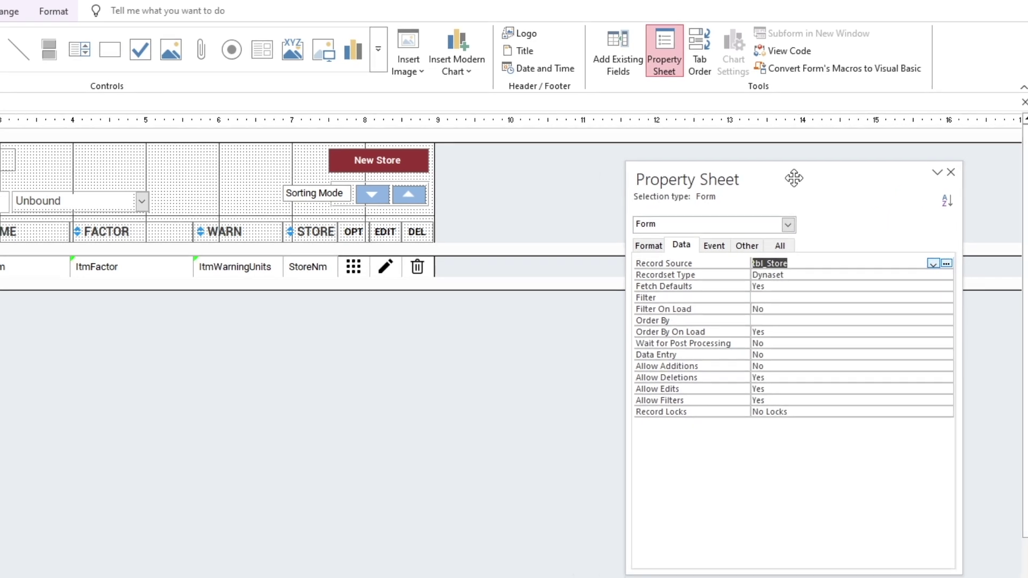
# Make the Detail section taller and select the ItmCode text box.
pyautogui.click(229, 149)
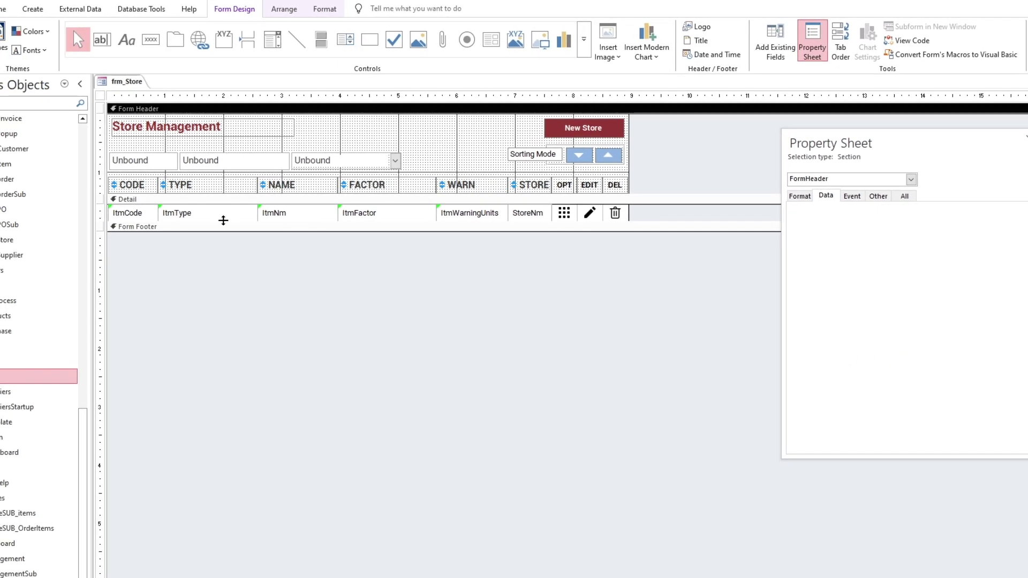
pyautogui.moveTo(223, 220); pyautogui.dragTo(225, 268)
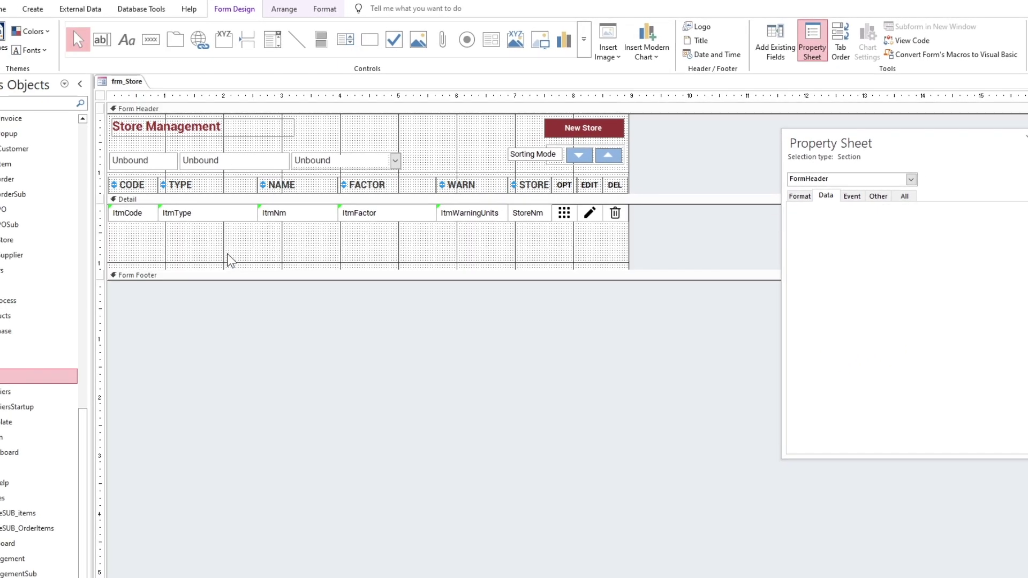
pyautogui.click(137, 216)
pyautogui.moveTo(830, 159); pyautogui.dragTo(669, 138)
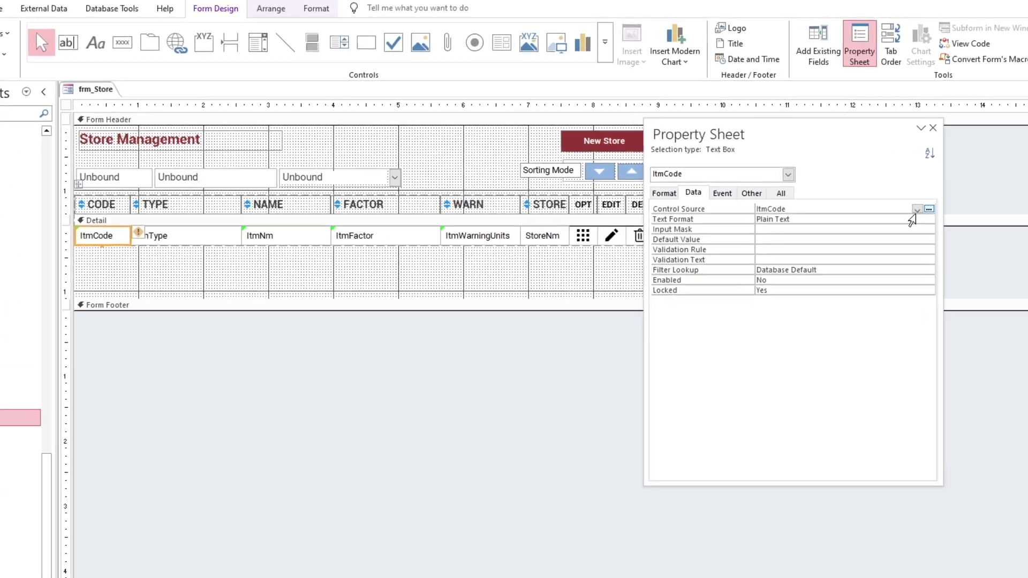
# Bind the first detail text box to StoreID and name it StoreID.
pyautogui.click(867, 190)
pyautogui.click(789, 208)
pyautogui.click(844, 230)
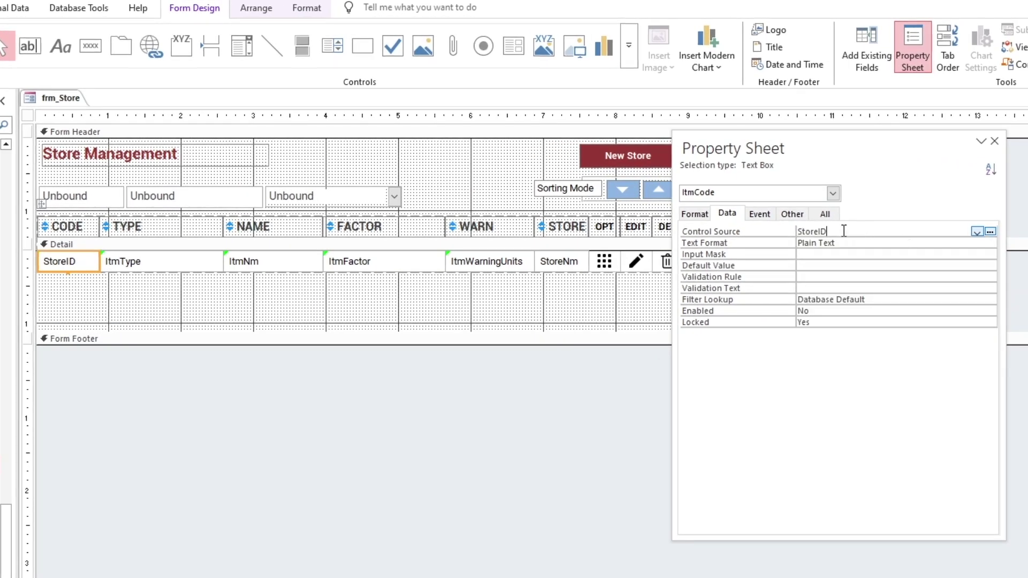
pyautogui.click(198, 263)
pyautogui.click(59, 264)
pyautogui.click(755, 232)
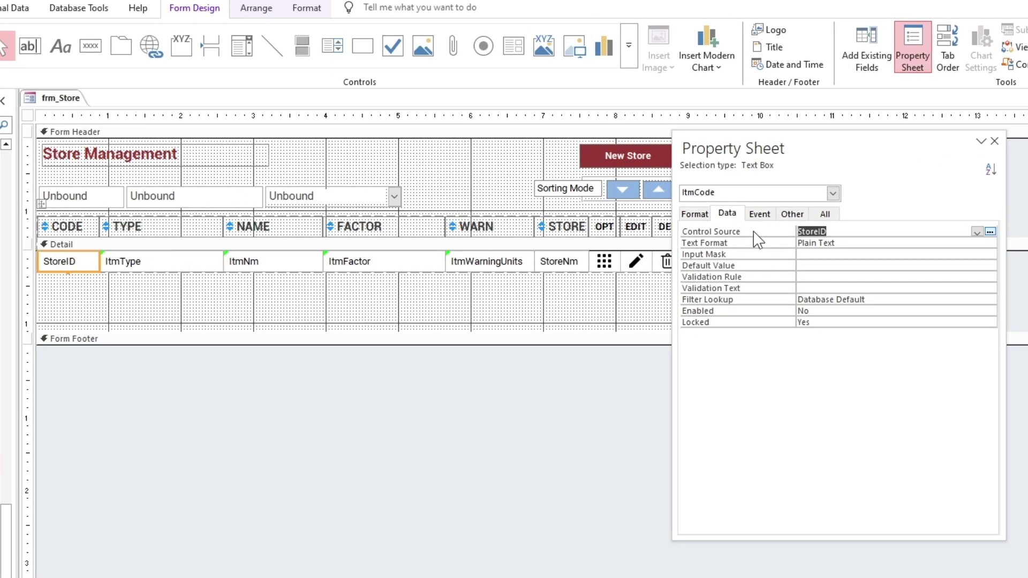
pyautogui.click(792, 214)
pyautogui.hotkey('ctrl', 'v')
pyautogui.press('Return')
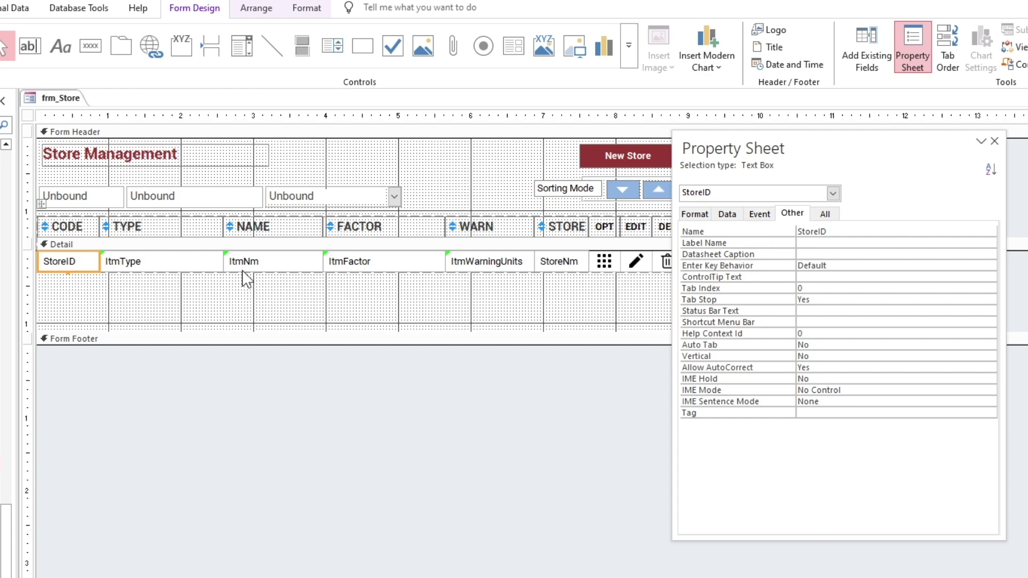
# Bind the ItmType box to StoreNm, dismissing the name-already-in-use error.
pyautogui.click(203, 261)
pyautogui.click(727, 214)
pyautogui.click(977, 232)
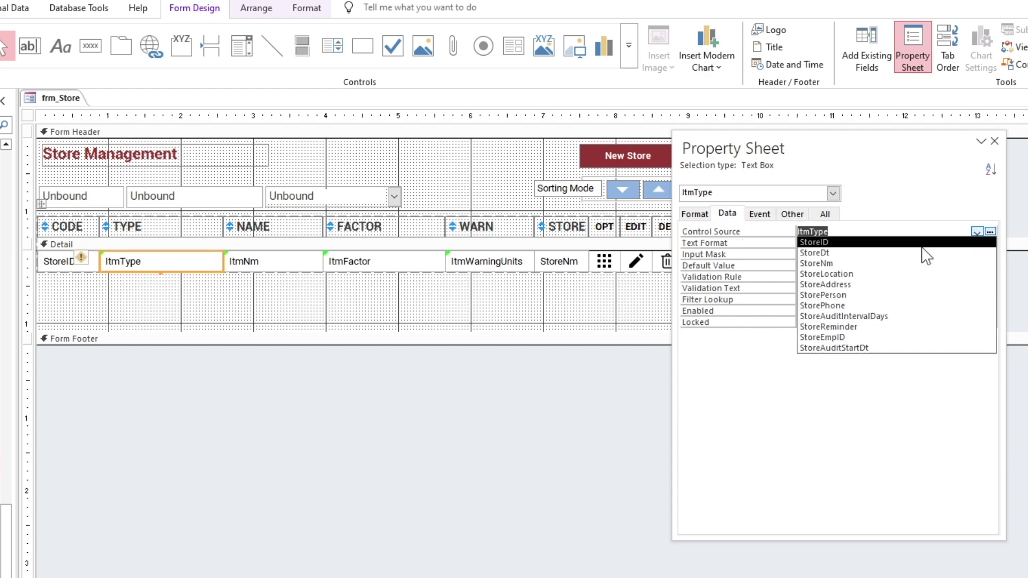
pyautogui.click(879, 263)
pyautogui.click(804, 214)
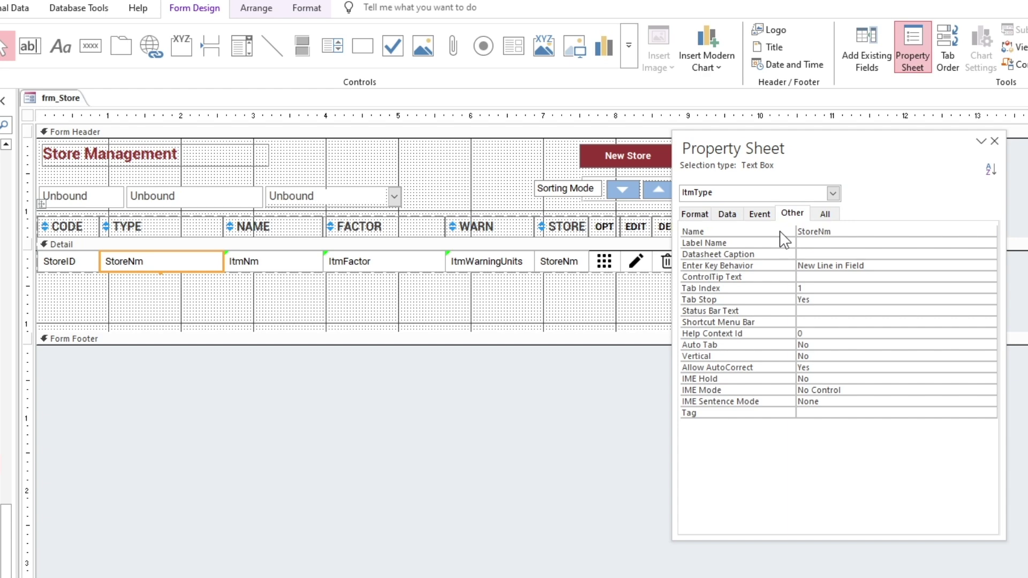
pyautogui.press('Return')
pyautogui.click(561, 436)
pyautogui.click(760, 214)
pyautogui.click(728, 214)
# Move the STORE column's label and box to second place after CODE.
pyautogui.click(530, 269)
pyautogui.click(559, 265)
pyautogui.click(571, 301)
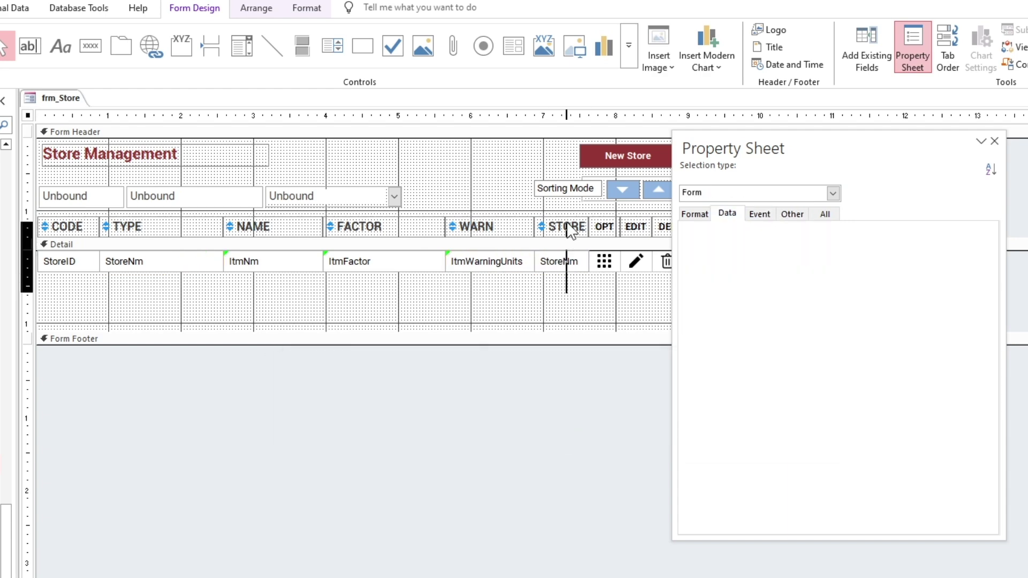
pyautogui.moveTo(570, 229); pyautogui.dragTo(129, 260)
pyautogui.click(562, 264)
pyautogui.click(235, 275)
pyautogui.click(557, 229)
# Bind the TYPE box to StorePerson and the NAME box to StorePhone.
pyautogui.click(212, 265)
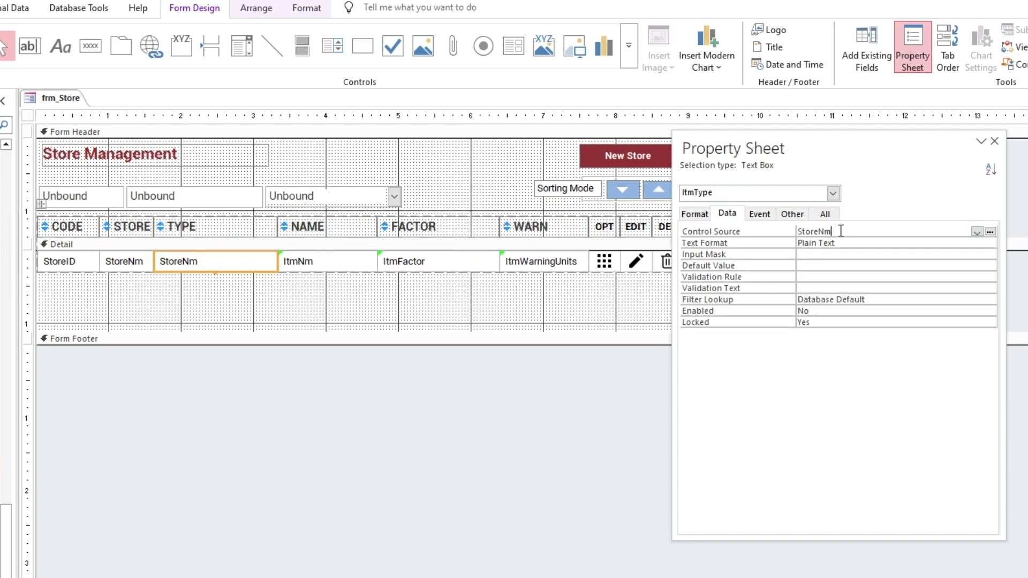
pyautogui.click(978, 232)
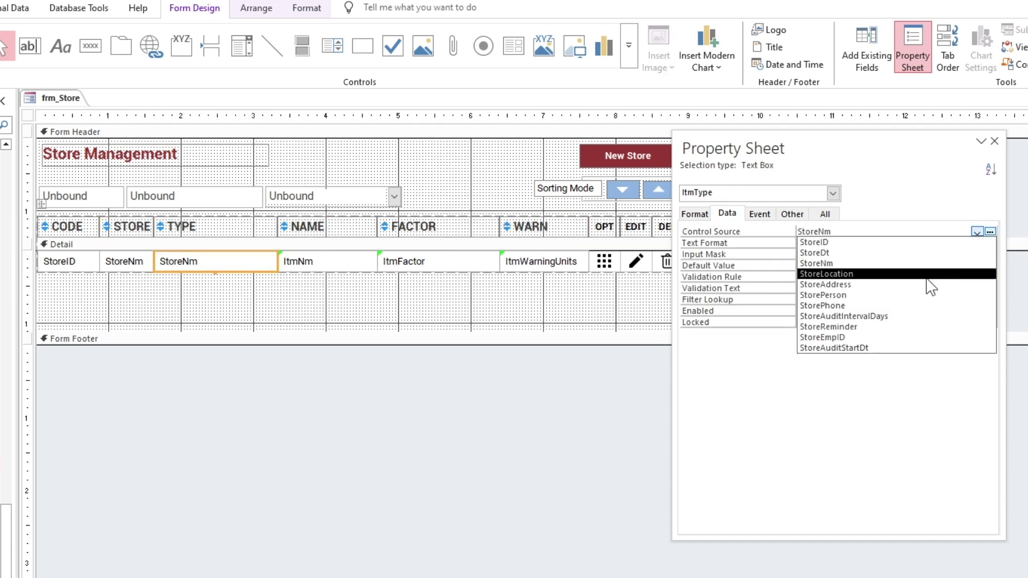
pyautogui.click(898, 299)
pyautogui.click(794, 214)
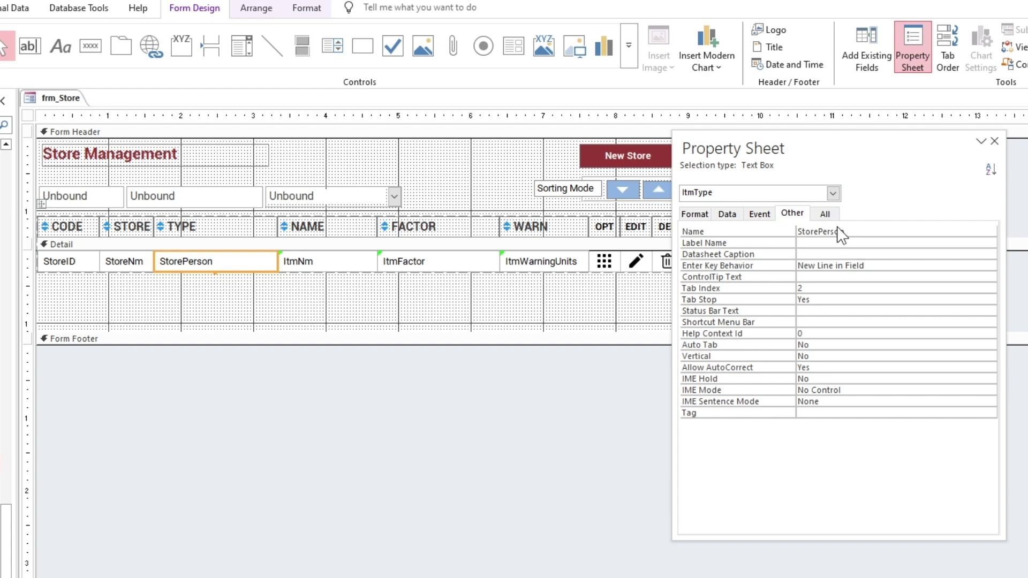
pyautogui.click(349, 264)
pyautogui.click(727, 213)
pyautogui.click(977, 232)
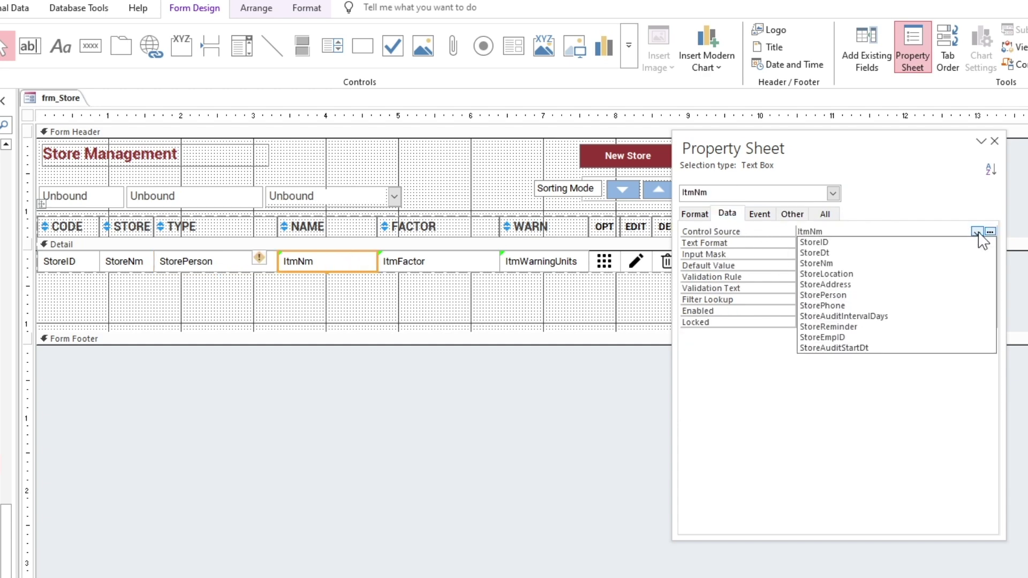
pyautogui.click(838, 305)
pyautogui.click(792, 214)
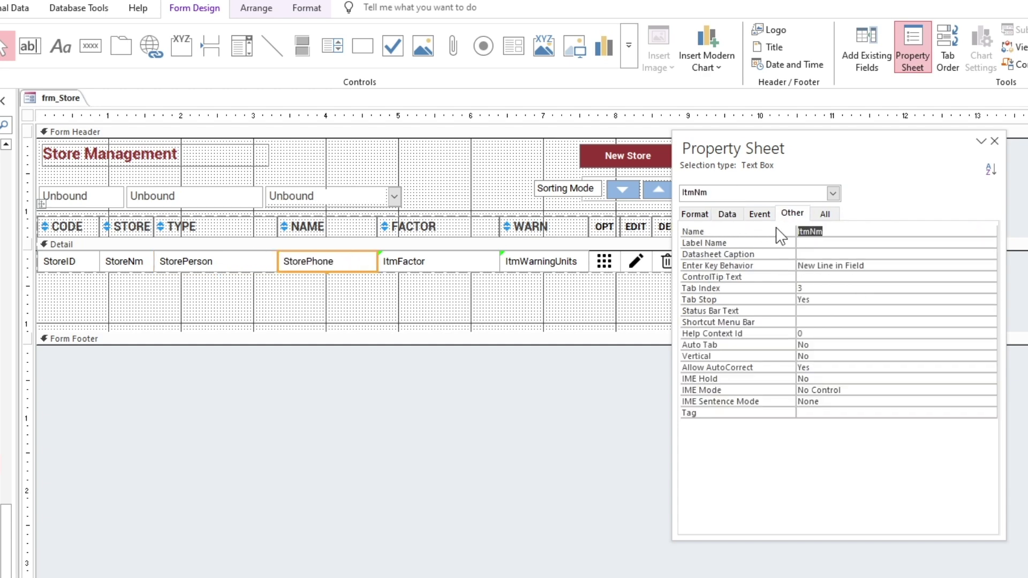
# Bind the FACTOR box to StoreAuditIntervalDays, give it that name, and dock the Property Sheet.
pyautogui.click(450, 262)
pyautogui.click(727, 214)
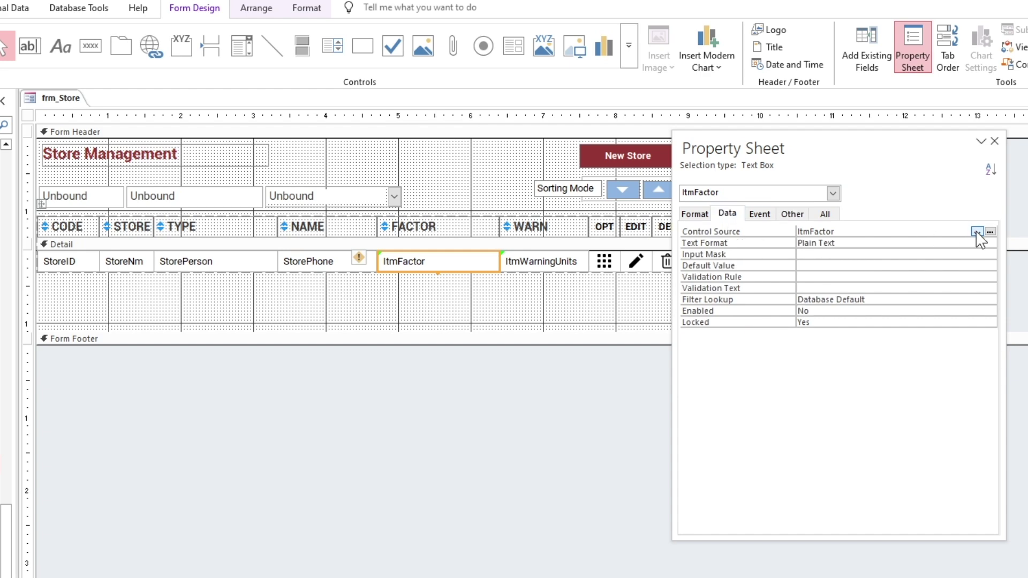
pyautogui.click(977, 232)
pyautogui.click(884, 316)
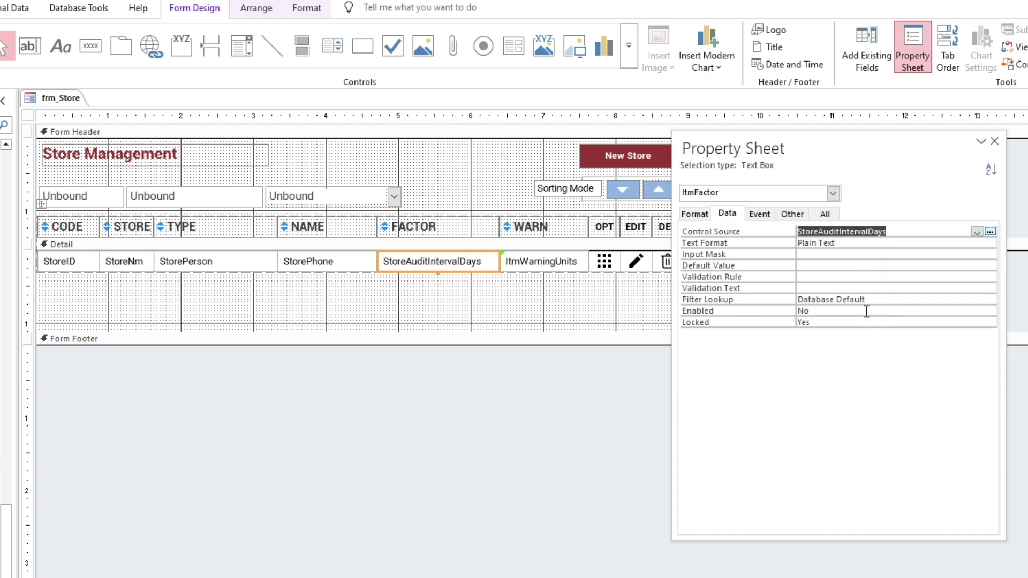
pyautogui.click(792, 214)
pyautogui.write('StoreAuditIntervalDays')
pyautogui.click(833, 244)
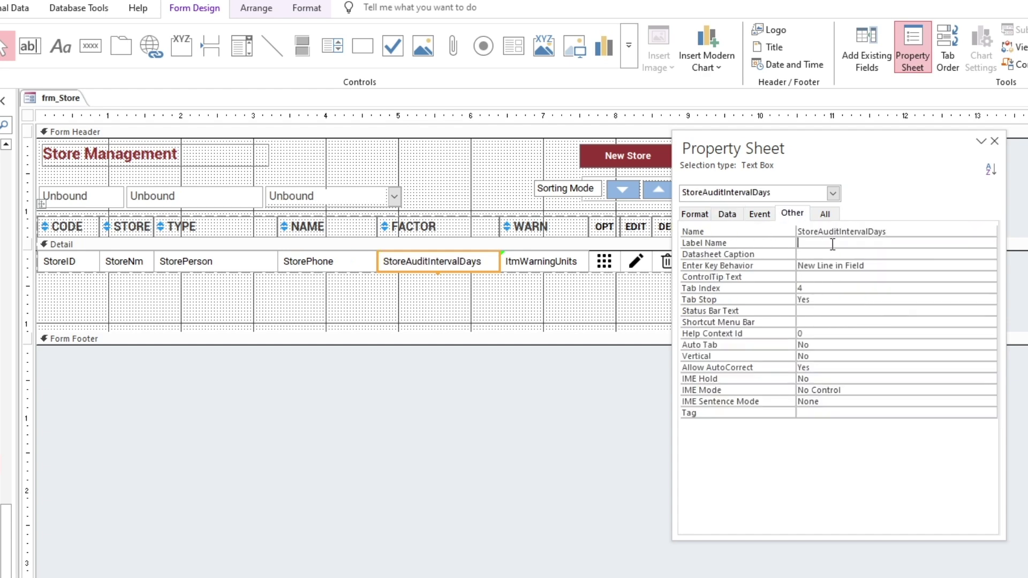
pyautogui.moveTo(785, 145); pyautogui.dragTo(1013, 161)
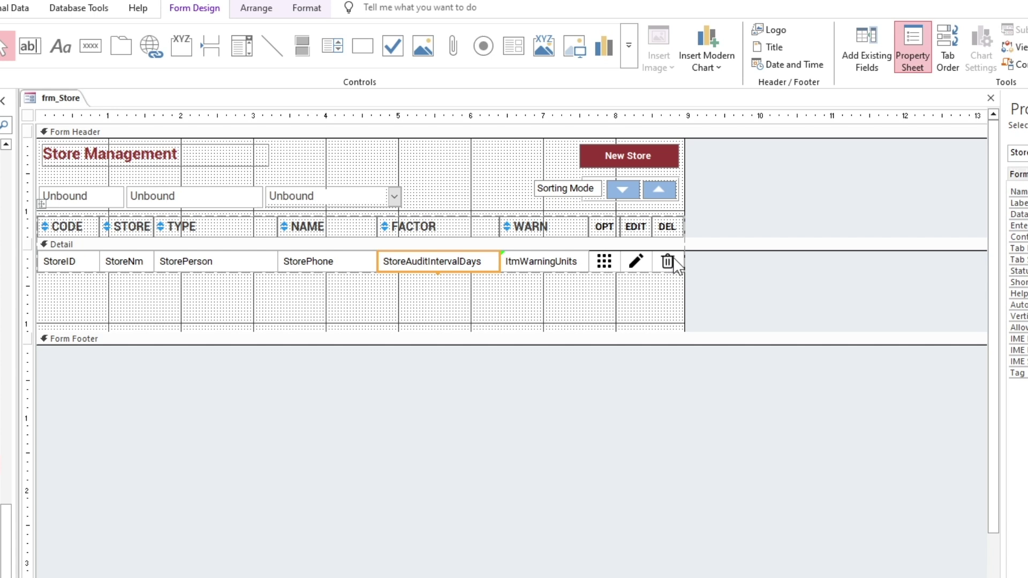
# Delete the WARN label and ItmWarningUnits box, and widen StoreNm into the freed space.
pyautogui.click(605, 293)
pyautogui.moveTo(554, 289); pyautogui.dragTo(550, 227)
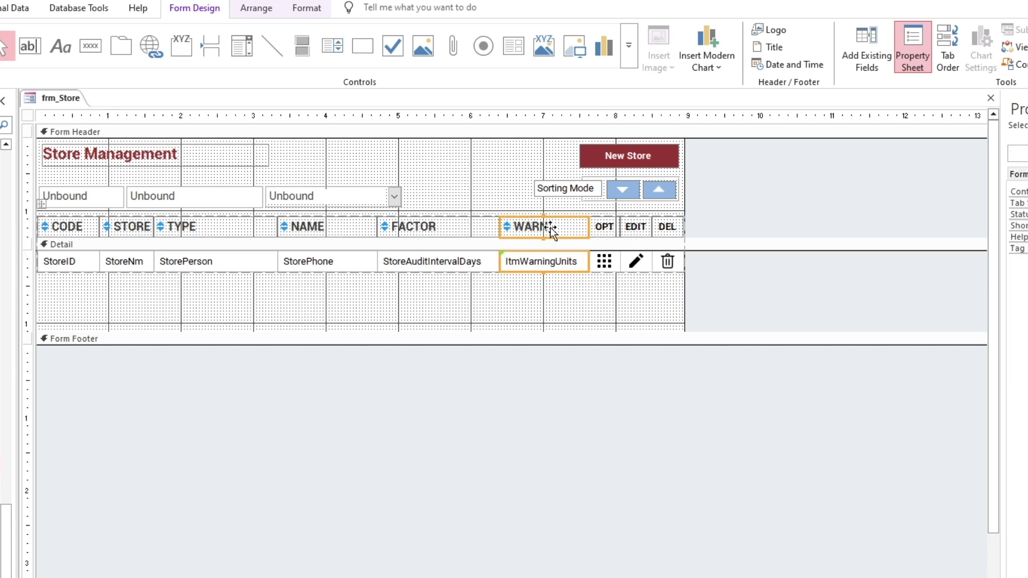
pyautogui.press('Delete')
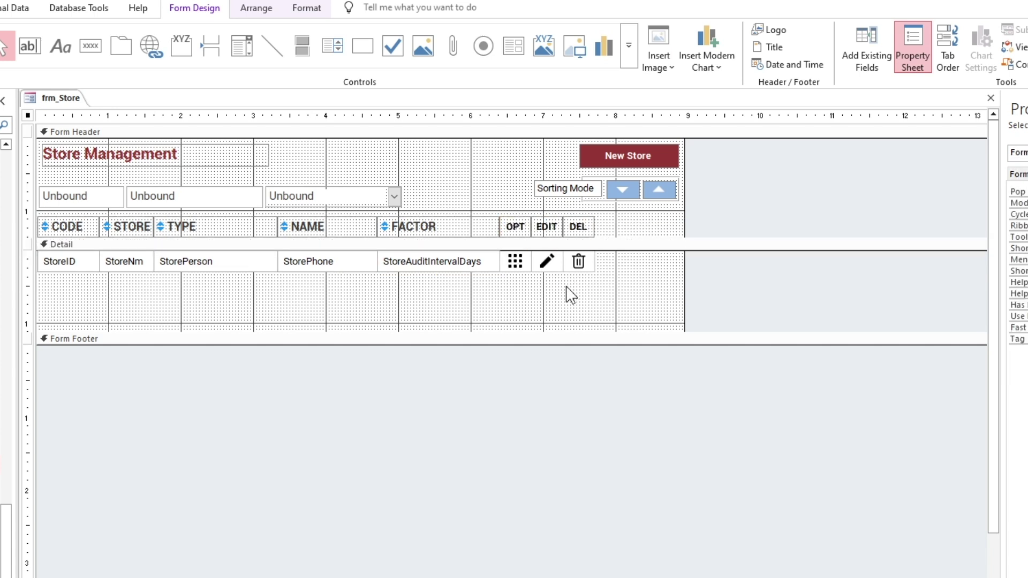
pyautogui.click(125, 262)
pyautogui.moveTo(154, 262); pyautogui.dragTo(240, 259)
# Anchor StorePhone top left and make StoreAuditIntervalDays stretch across the top.
pyautogui.click(257, 8)
pyautogui.click(532, 48)
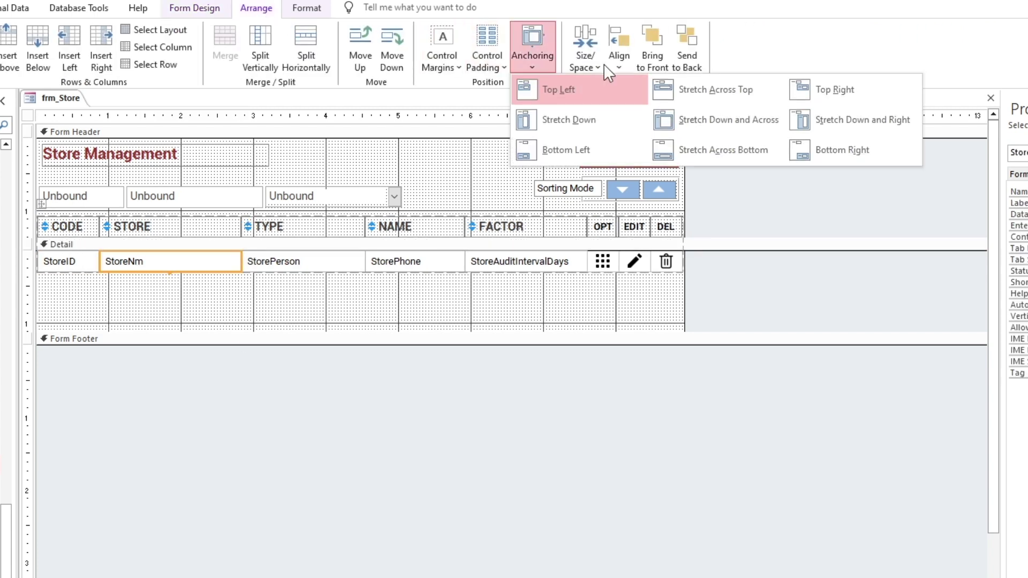
pyautogui.click(321, 263)
pyautogui.click(322, 263)
pyautogui.click(442, 265)
pyautogui.click(533, 49)
pyautogui.click(569, 87)
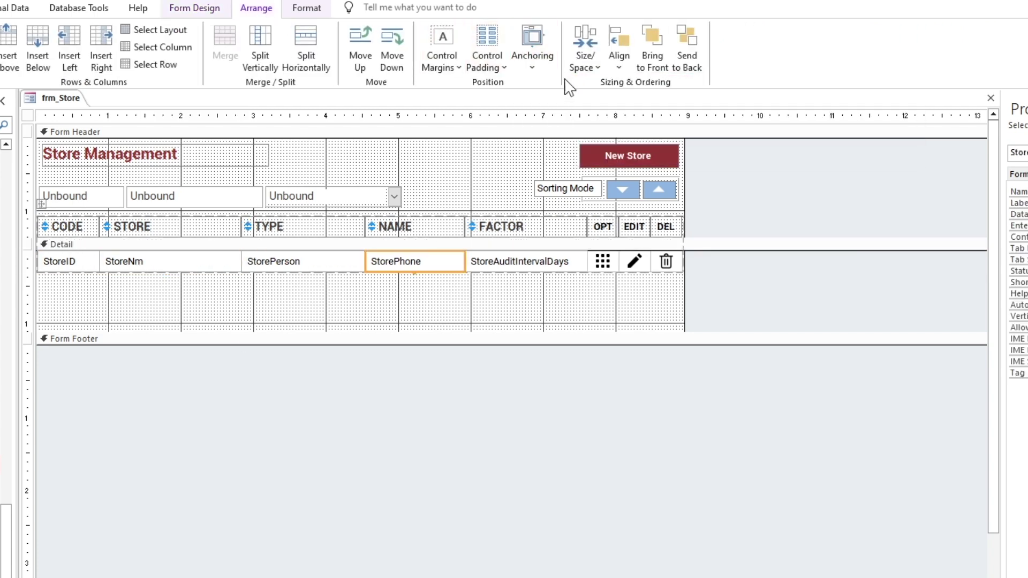
pyautogui.click(519, 262)
pyautogui.click(532, 48)
pyautogui.click(712, 88)
# Shrink the Detail section to a single row.
pyautogui.click(608, 306)
pyautogui.moveTo(609, 333); pyautogui.dragTo(612, 270)
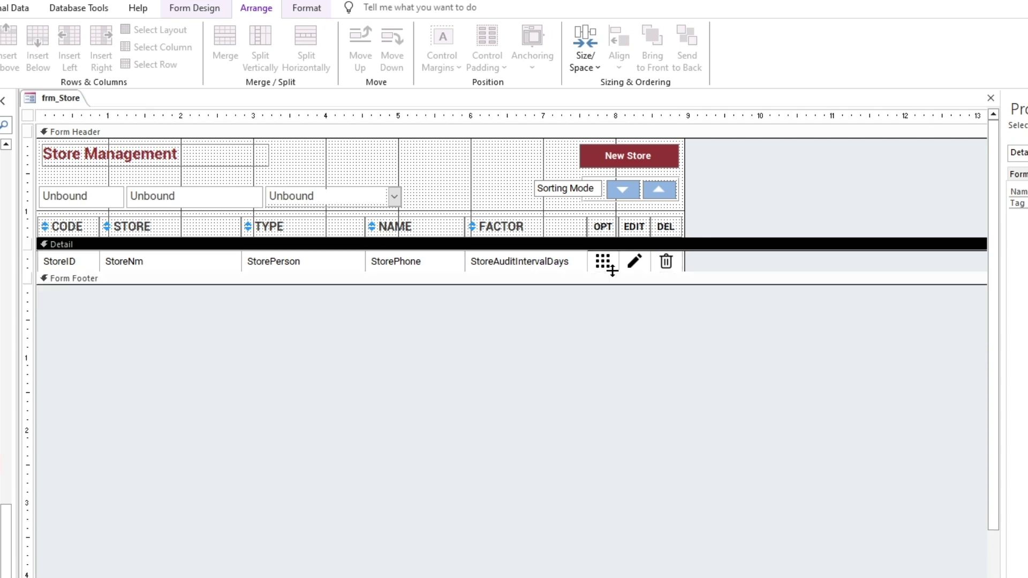
pyautogui.click(510, 188)
pyautogui.click(119, 153)
pyautogui.click(458, 199)
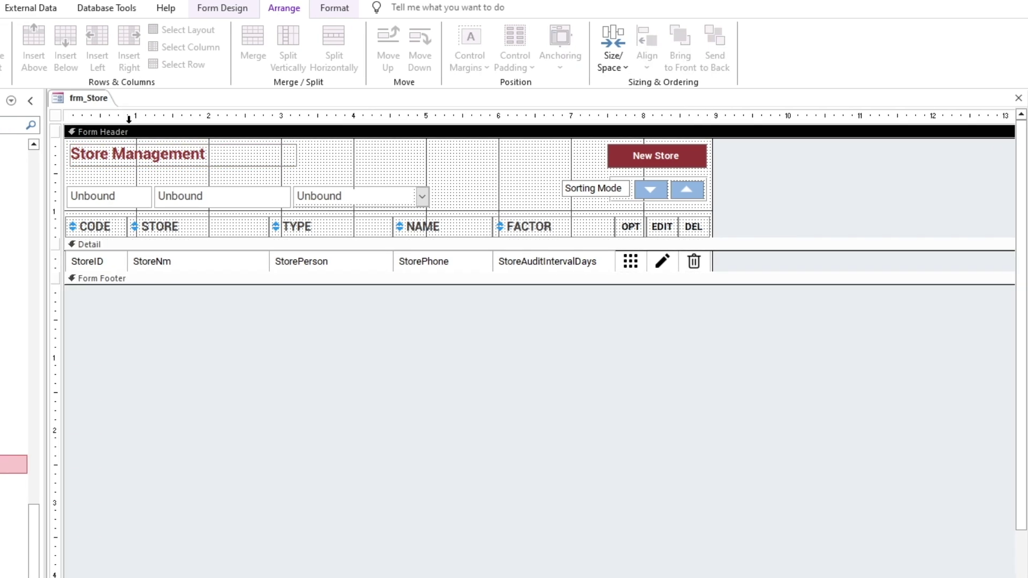
pyautogui.click(65, 8)
# Preview frm_Store in Form View, then close its tab.
pyautogui.click(19, 46)
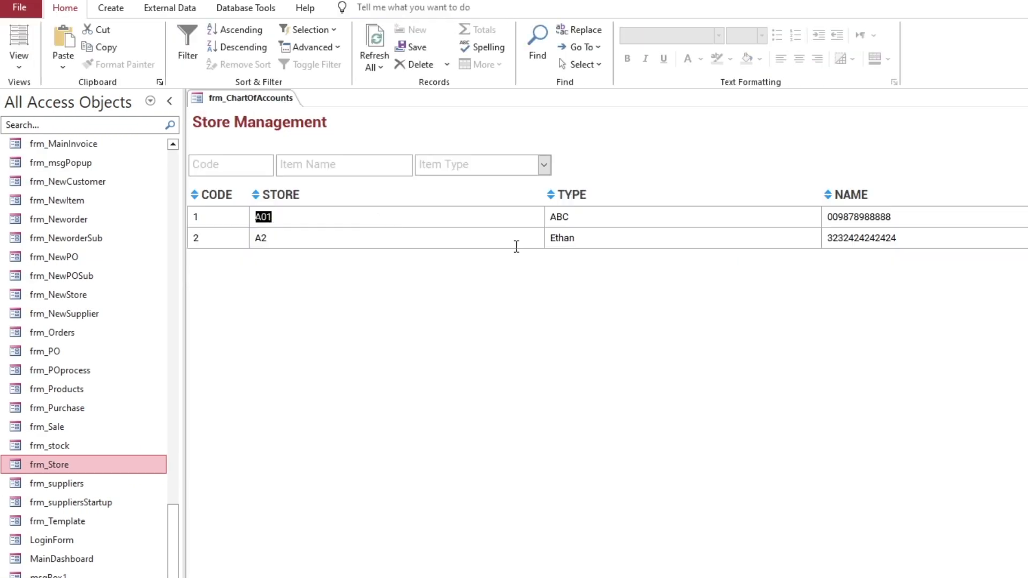
pyautogui.rightClick(195, 98)
pyautogui.click(226, 110)
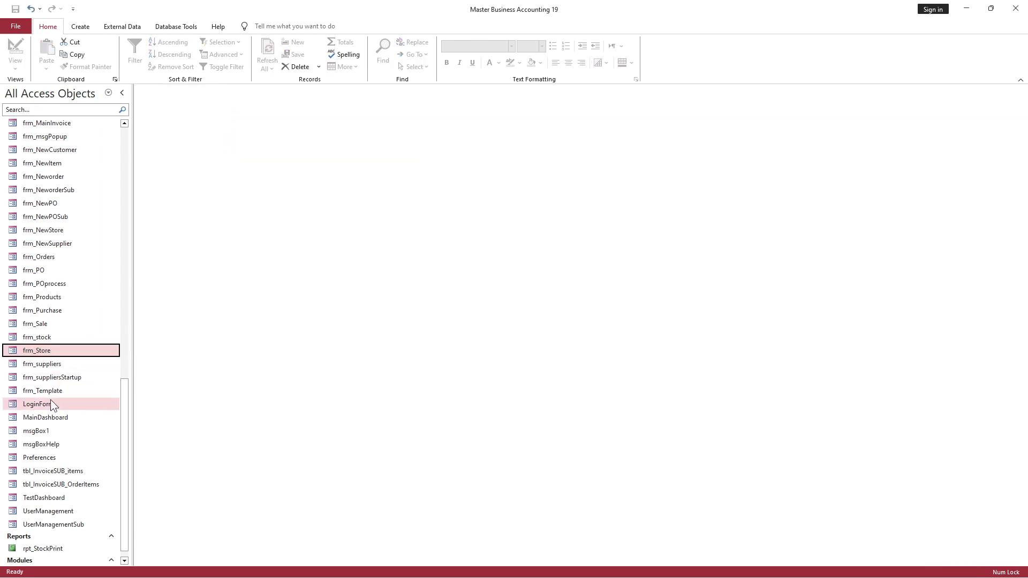
pyautogui.scroll(3, 60, 192)
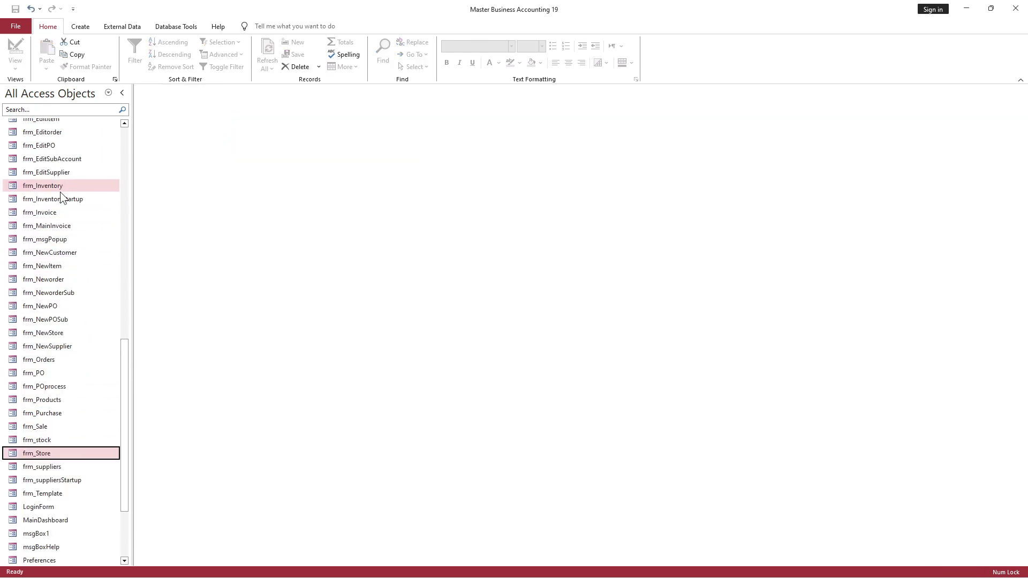
pyautogui.scroll(4, 60, 191)
# Open frm_BizStartup in Design View and drop frm_Store onto the Store page without its label.
pyautogui.rightClick(63, 192)
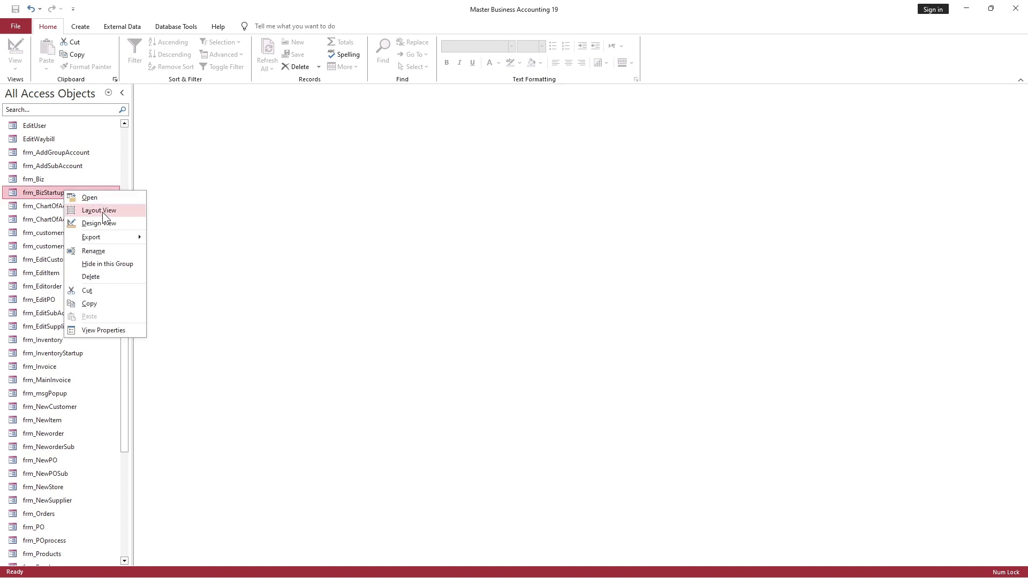
pyautogui.click(101, 223)
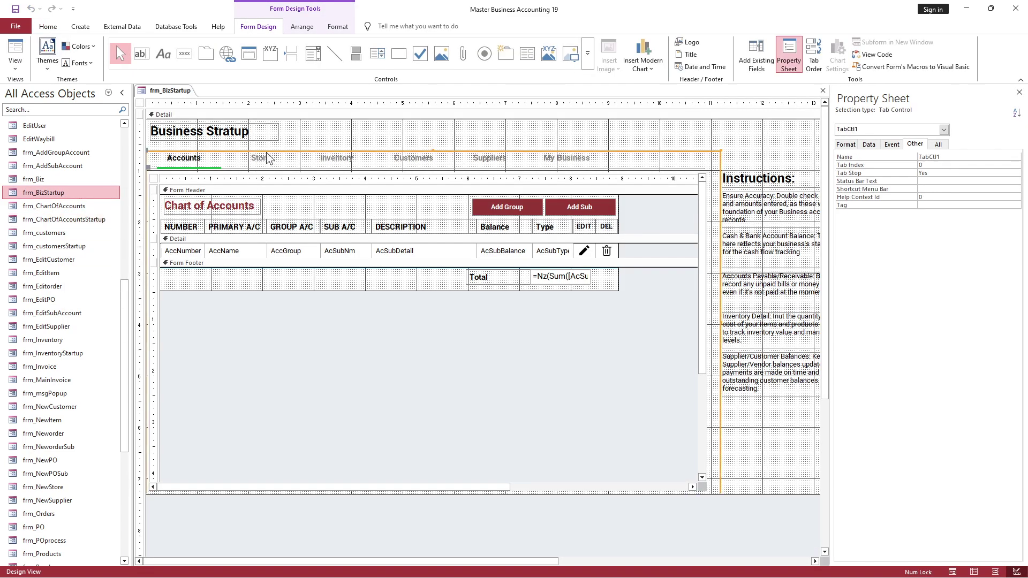
pyautogui.click(267, 158)
pyautogui.scroll(-7, 54, 351)
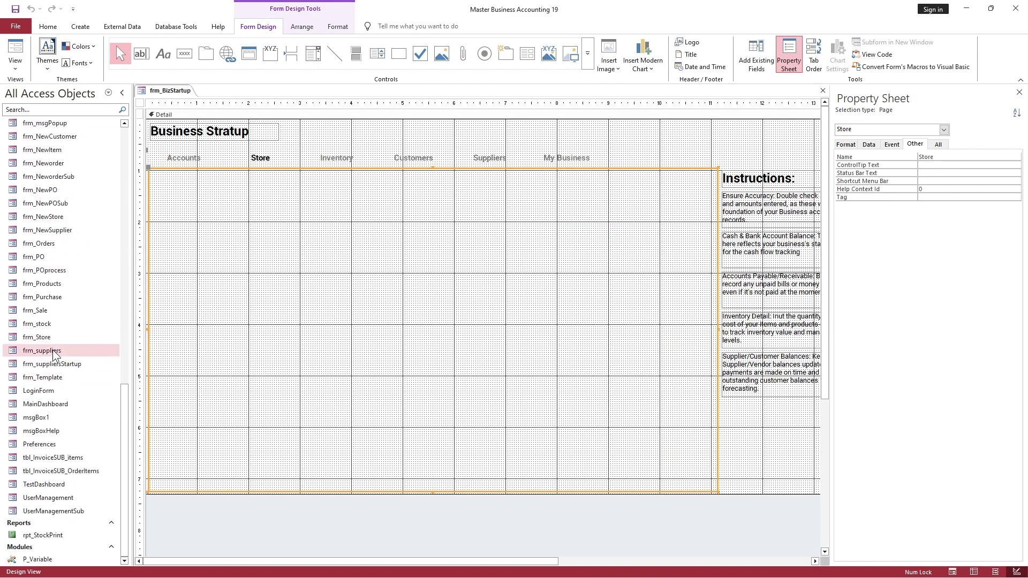
pyautogui.moveTo(43, 337); pyautogui.dragTo(121, 148)
pyautogui.click(152, 176)
pyautogui.press('Delete')
# Stretch the subform taller to show rows and footer, and wider to fit the DEL column.
pyautogui.moveTo(360, 227); pyautogui.dragTo(367, 282)
pyautogui.hotkey('ctrl', 'z')
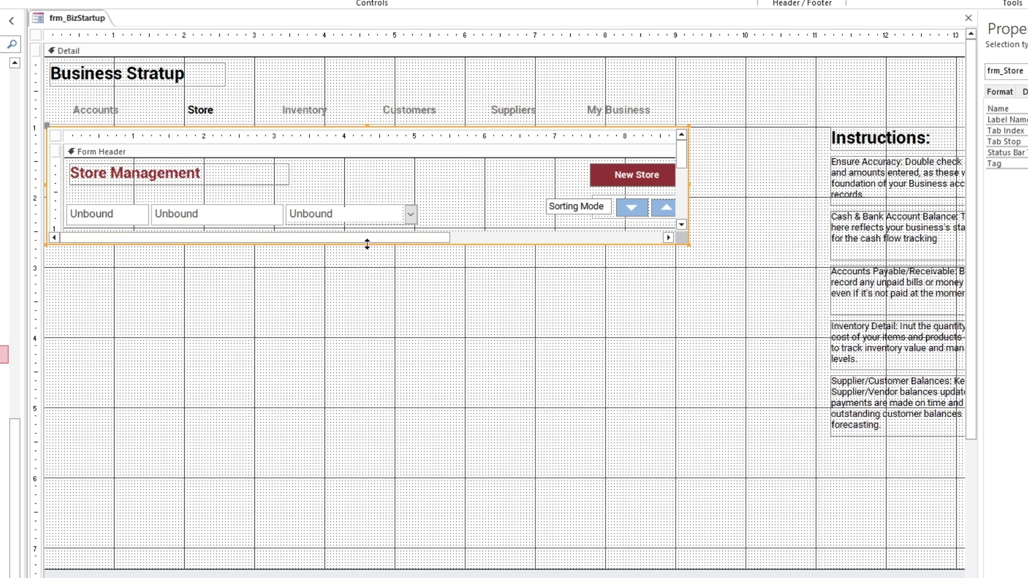
pyautogui.moveTo(367, 245); pyautogui.dragTo(367, 567)
pyautogui.moveTo(688, 345); pyautogui.dragTo(825, 348)
# Give the subform a grey outline and set its anchoring.
pyautogui.click(306, 11)
pyautogui.click(509, 49)
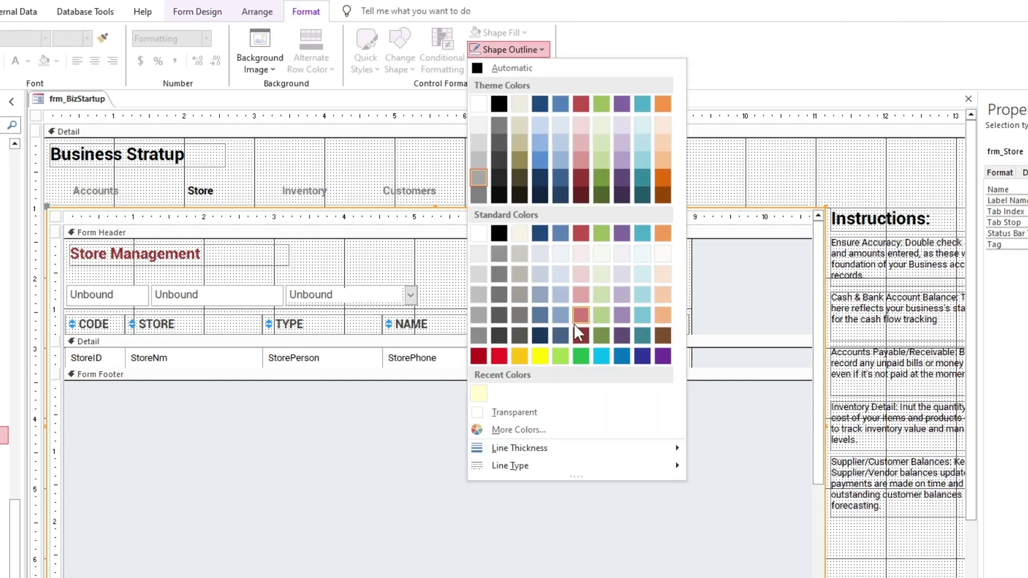
pyautogui.click(578, 327)
pyautogui.click(257, 11)
pyautogui.click(525, 57)
pyautogui.click(657, 121)
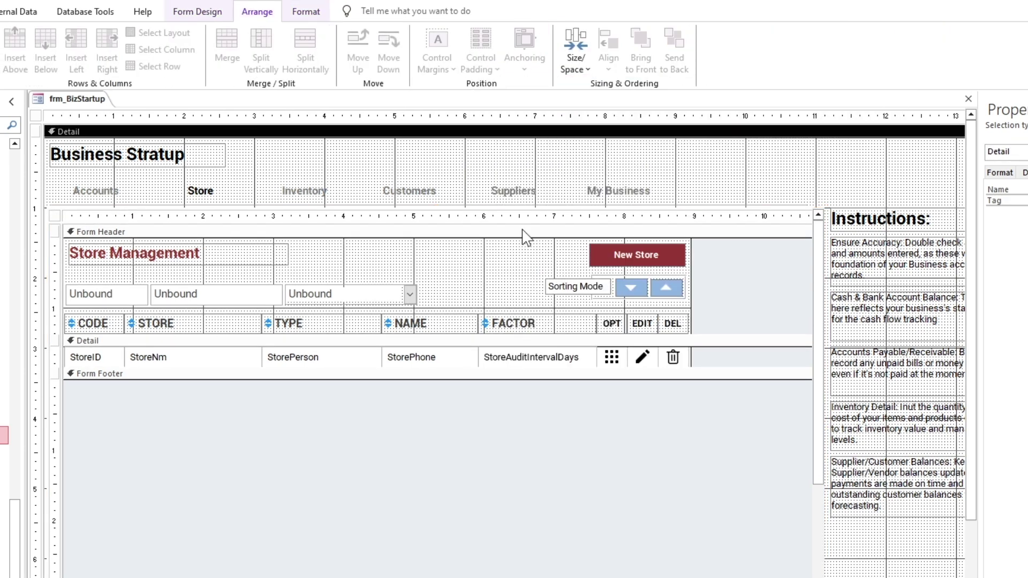
pyautogui.click(61, 11)
# Run frm_BizStartup in Form View and cycle through Accounts, Store, Inventory, ending on Customers.
pyautogui.click(17, 49)
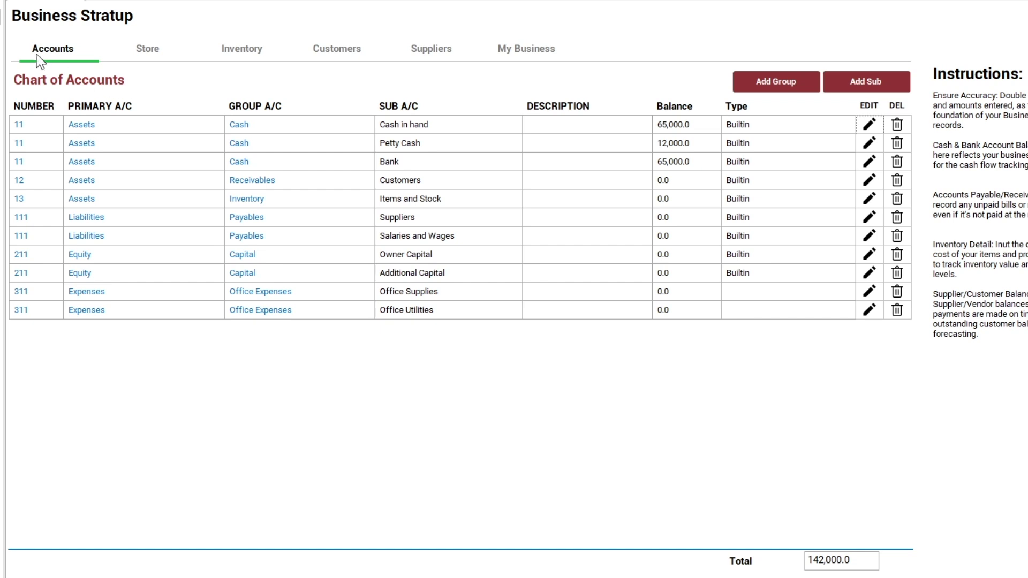
pyautogui.click(148, 53)
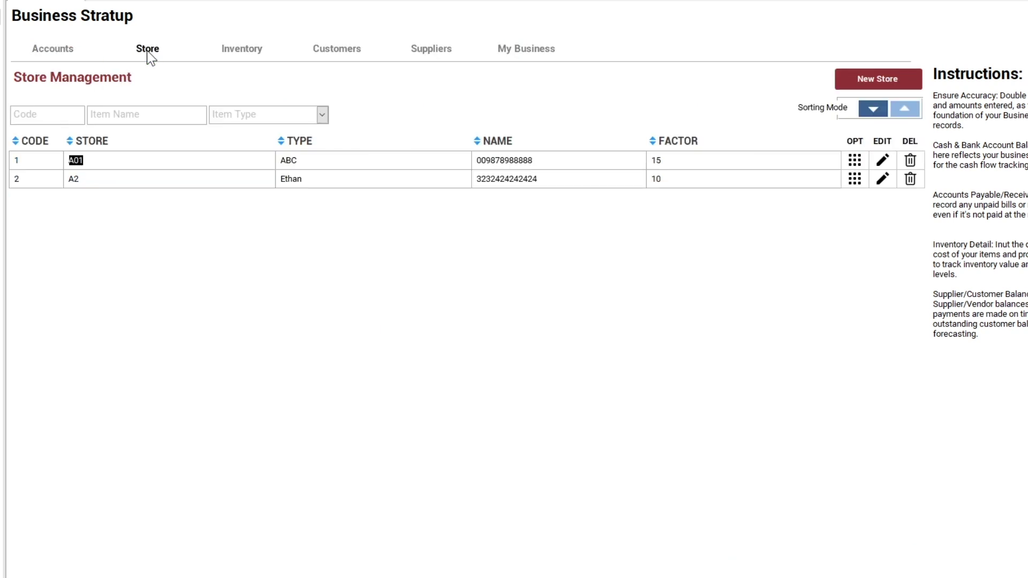
pyautogui.click(241, 60)
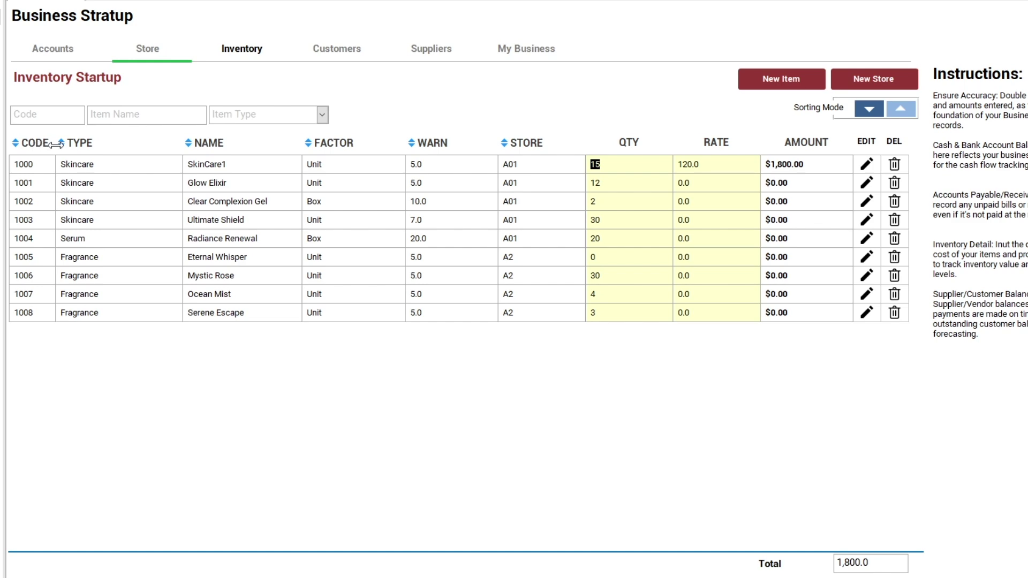
pyautogui.moveTo(55, 145); pyautogui.dragTo(55, 145)
pyautogui.click(103, 49)
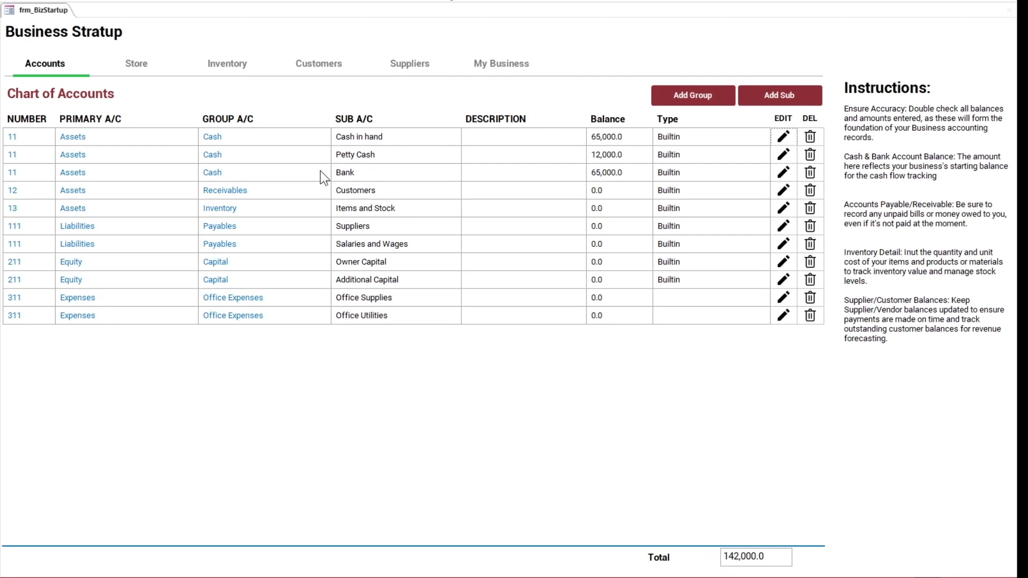
pyautogui.click(156, 63)
pyautogui.click(220, 66)
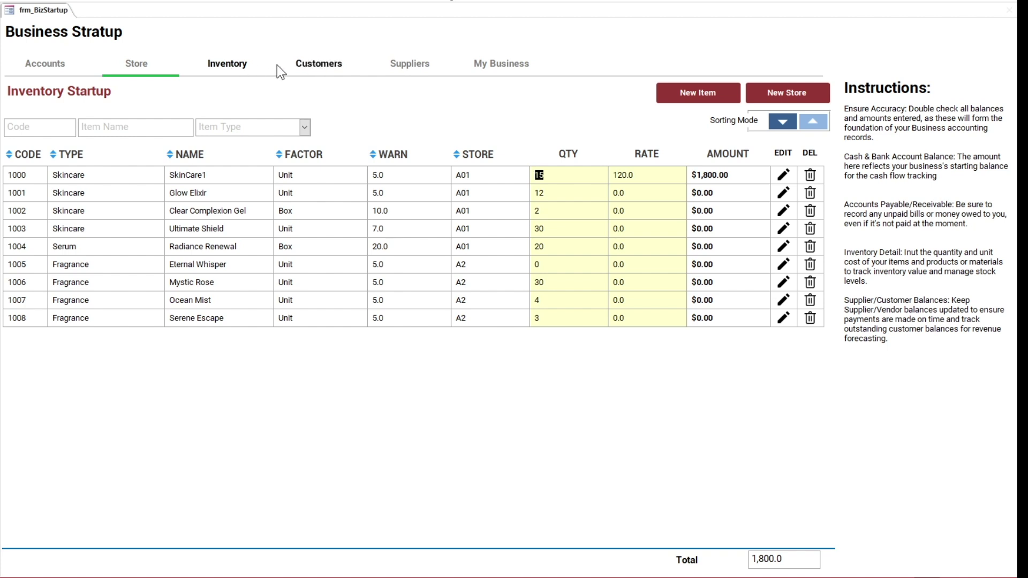
pyautogui.click(68, 61)
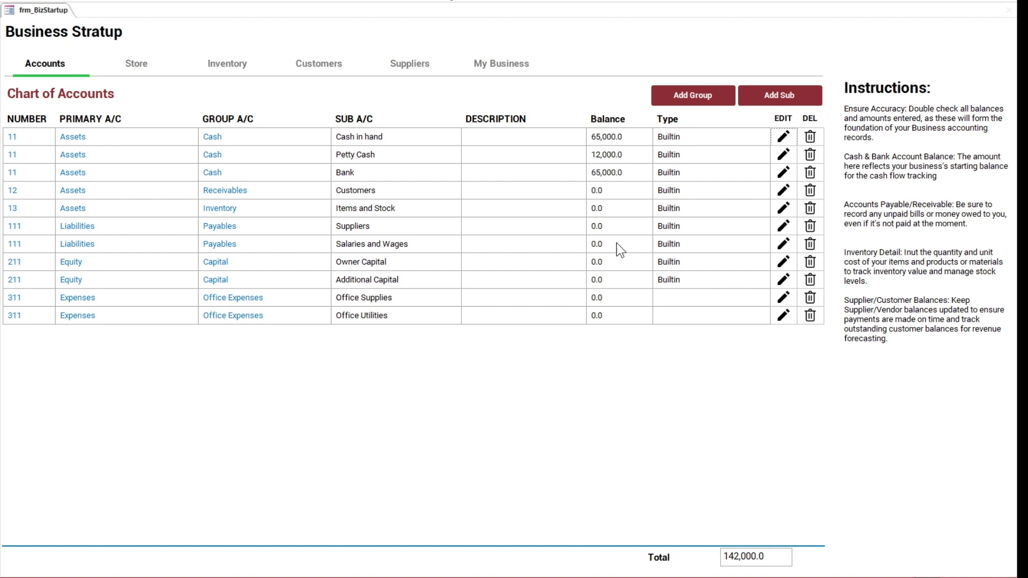
pyautogui.click(227, 62)
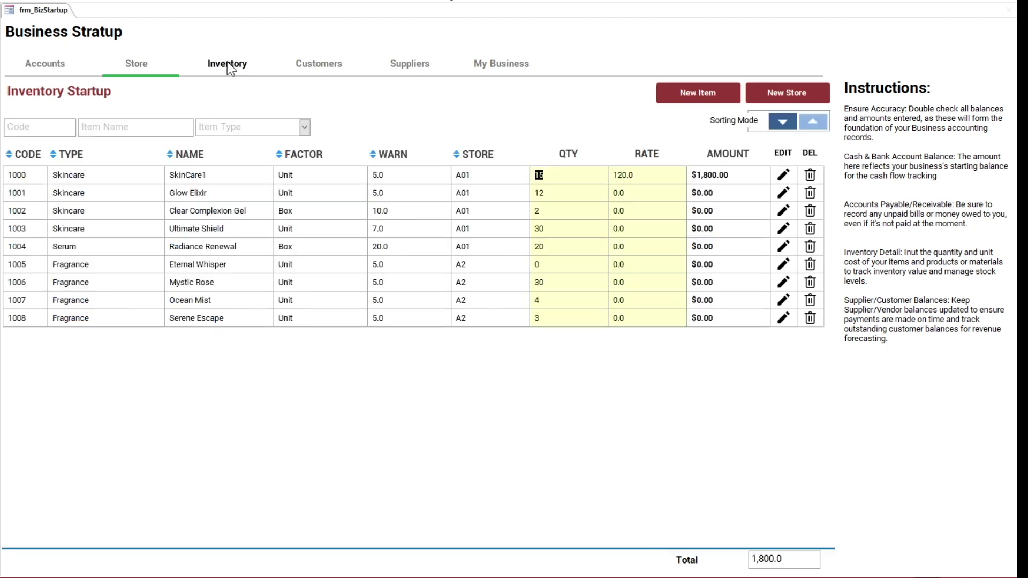
pyautogui.click(304, 64)
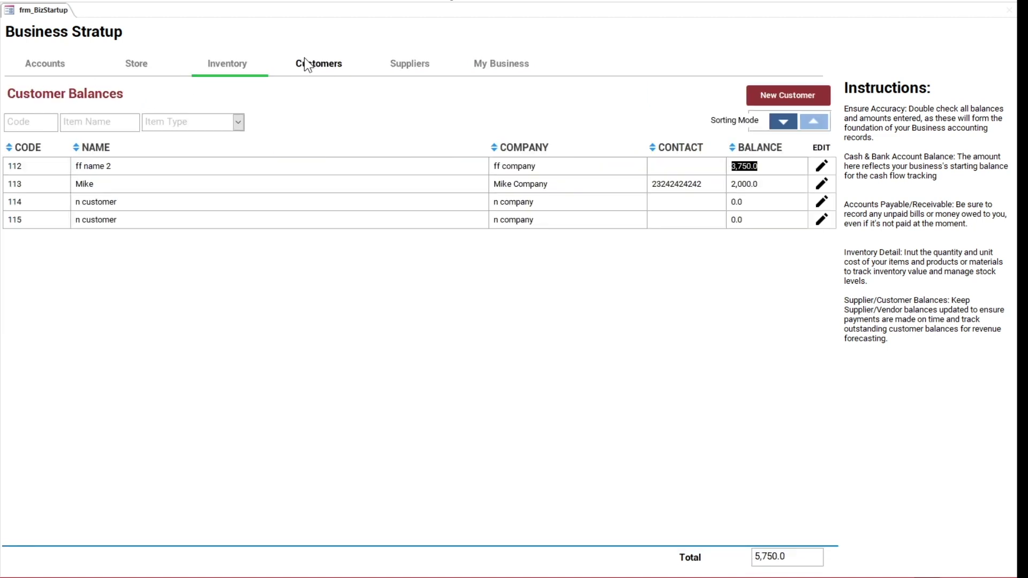
# Back in Design View, fill the Customers page's CBalance box light yellow.
pyautogui.rightClick(54, 9)
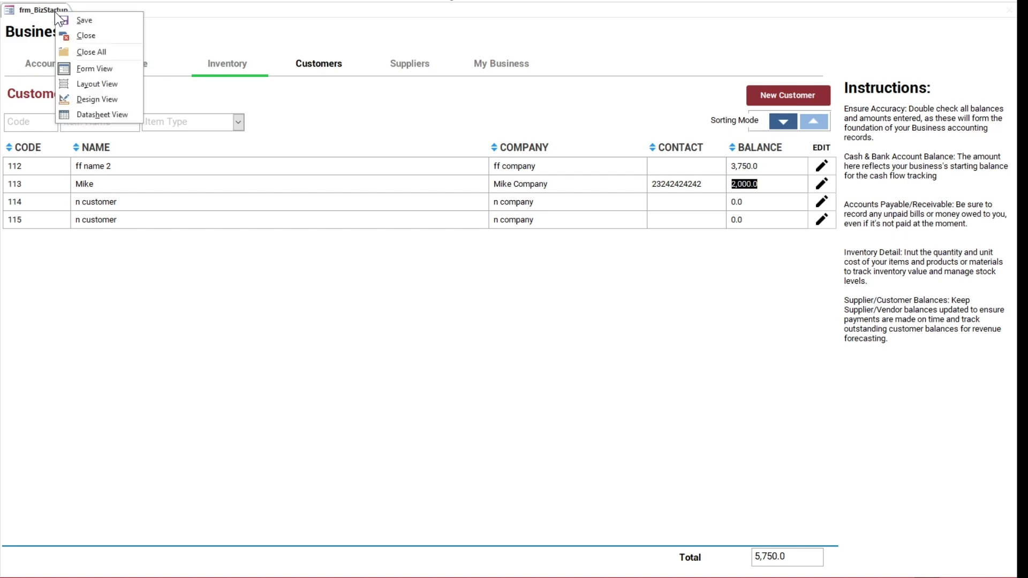
pyautogui.click(95, 99)
pyautogui.click(338, 92)
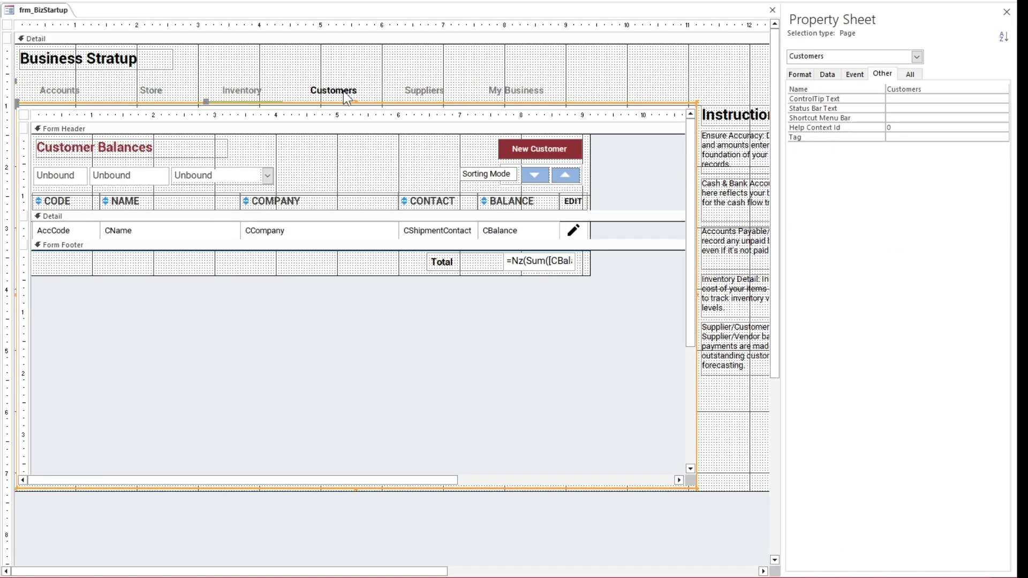
pyautogui.click(518, 231)
pyautogui.click(827, 74)
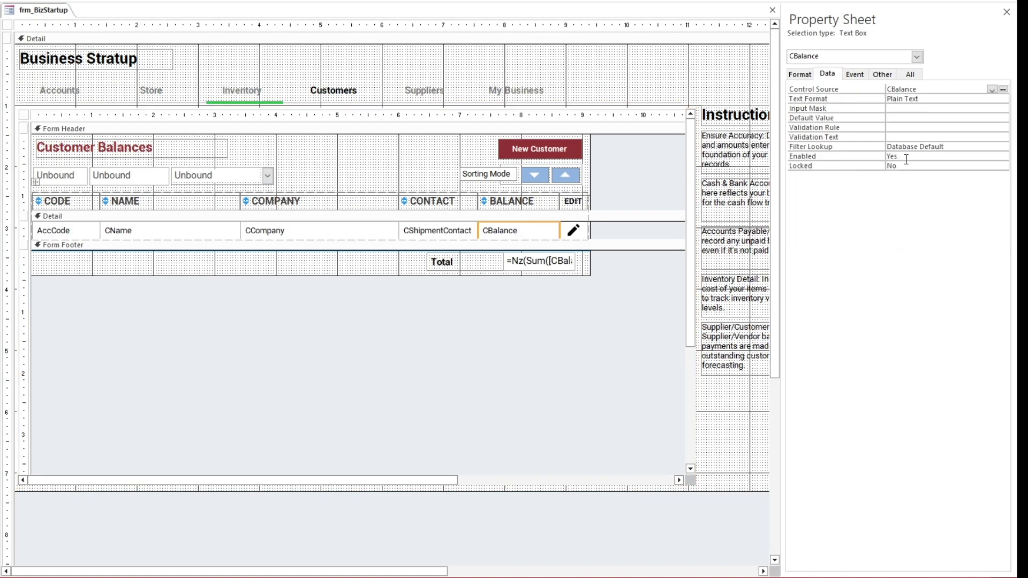
pyautogui.click(910, 166)
pyautogui.click(185, 13)
pyautogui.click(323, 56)
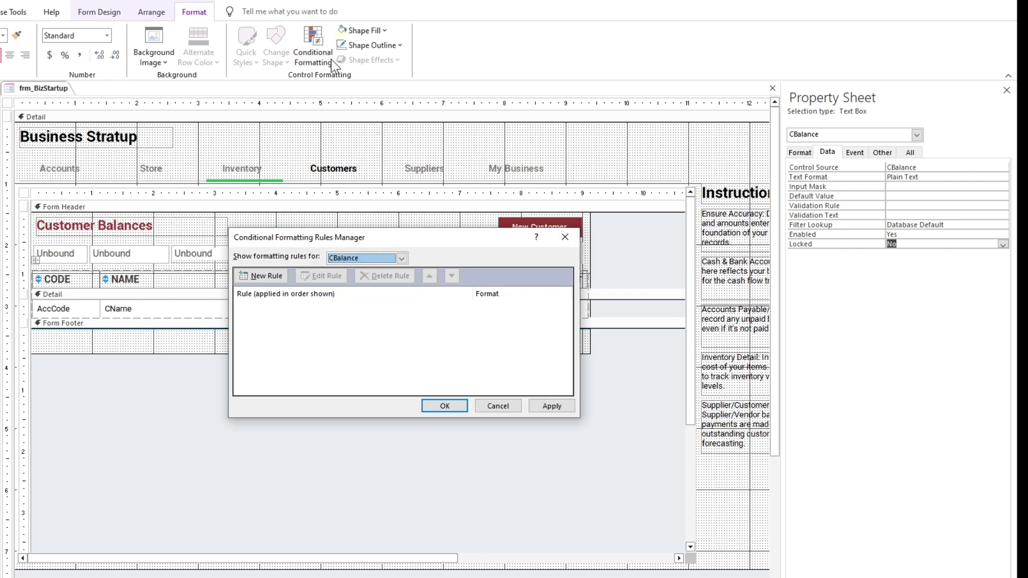
pyautogui.press('Escape')
pyautogui.click(363, 30)
pyautogui.click(403, 305)
pyautogui.click(339, 293)
# Fill the Suppliers page's SBalance box with the same light yellow.
pyautogui.click(348, 159)
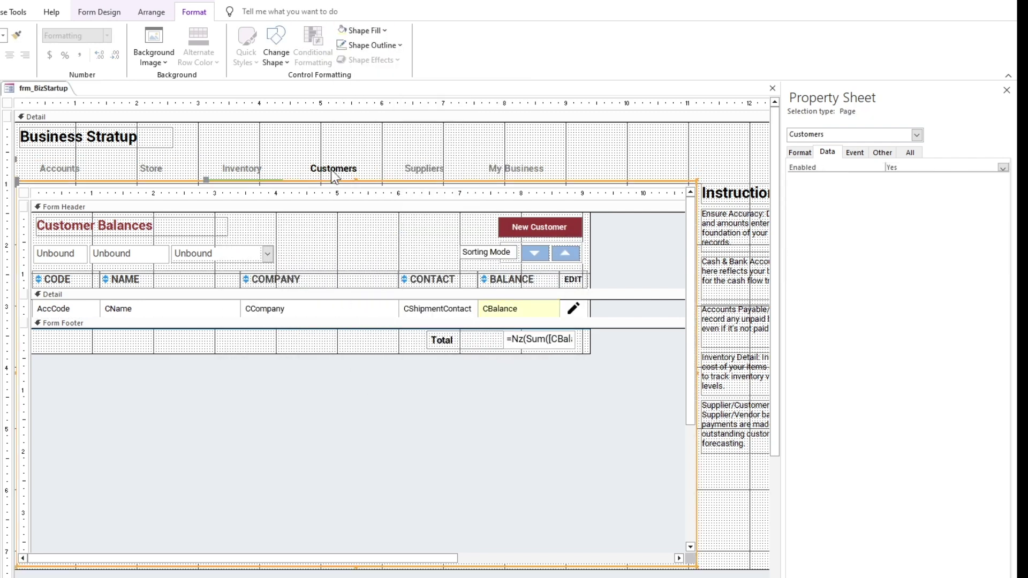
pyautogui.click(258, 170)
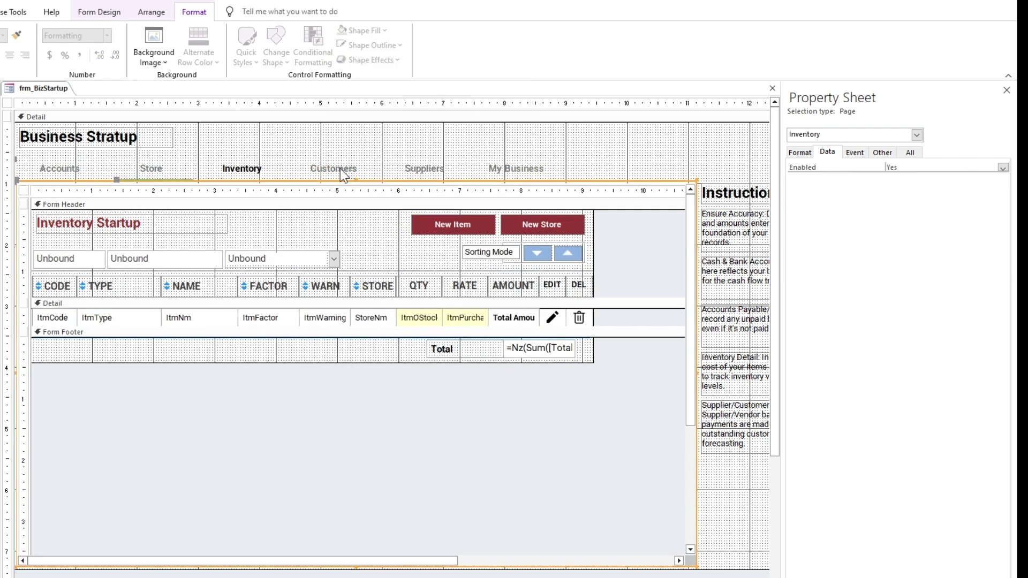
pyautogui.click(343, 174)
pyautogui.click(260, 171)
pyautogui.click(403, 174)
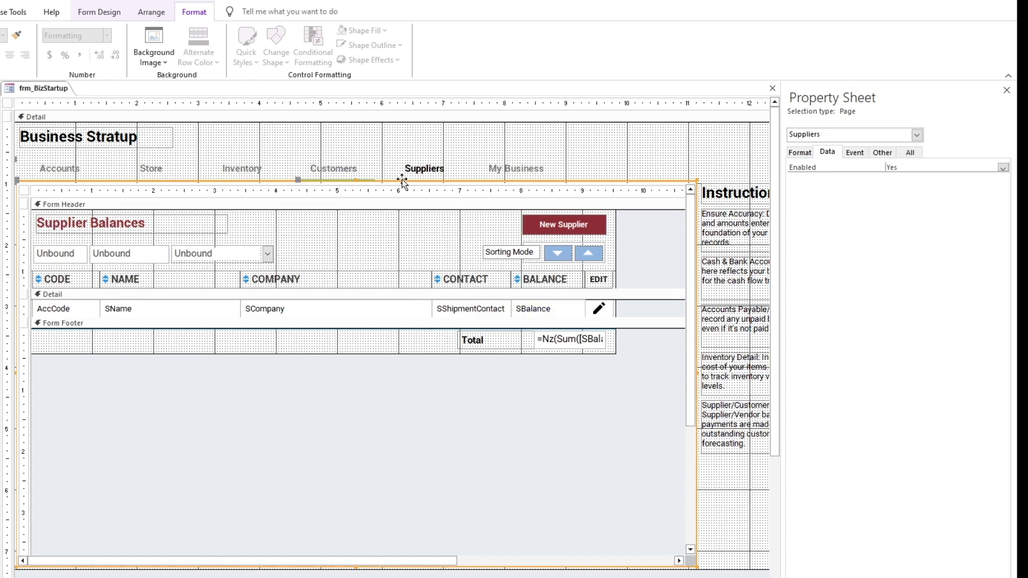
pyautogui.click(541, 307)
pyautogui.click(541, 307)
pyautogui.click(363, 30)
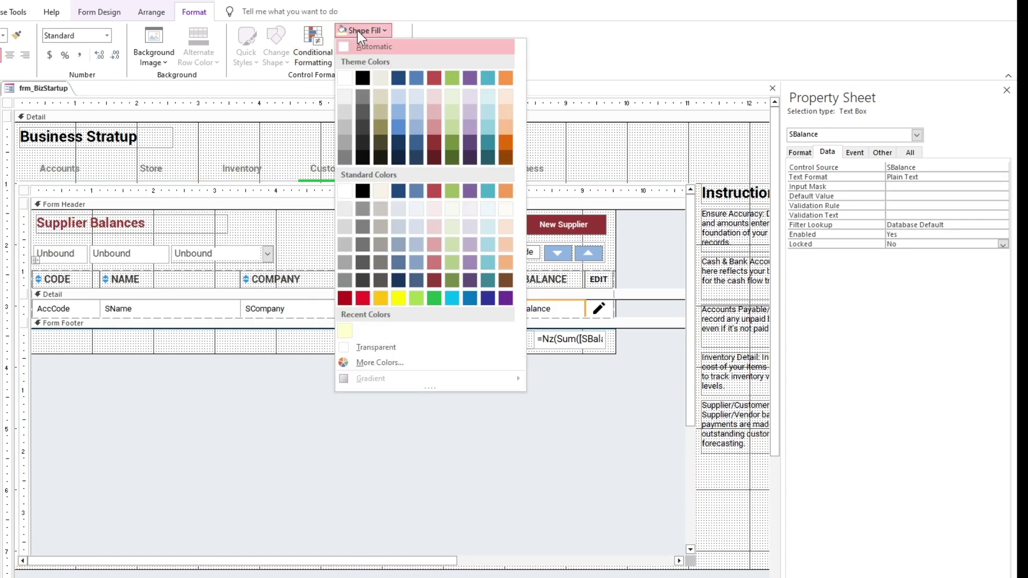
pyautogui.click(345, 331)
# Check the Store, Customers and My Business pages, returning to Suppliers.
pyautogui.click(423, 171)
pyautogui.click(151, 170)
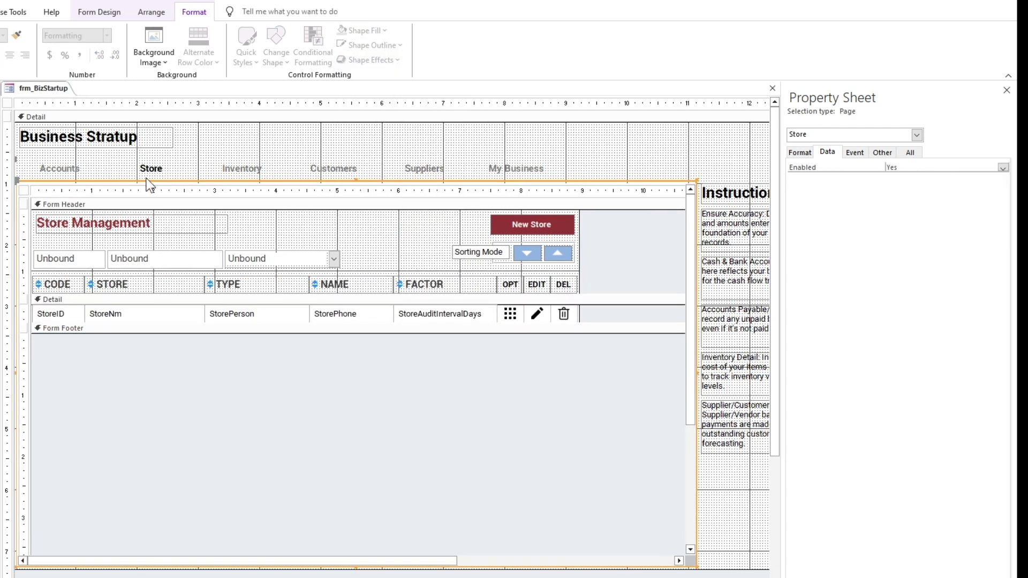
pyautogui.click(223, 182)
pyautogui.click(338, 170)
pyautogui.click(520, 171)
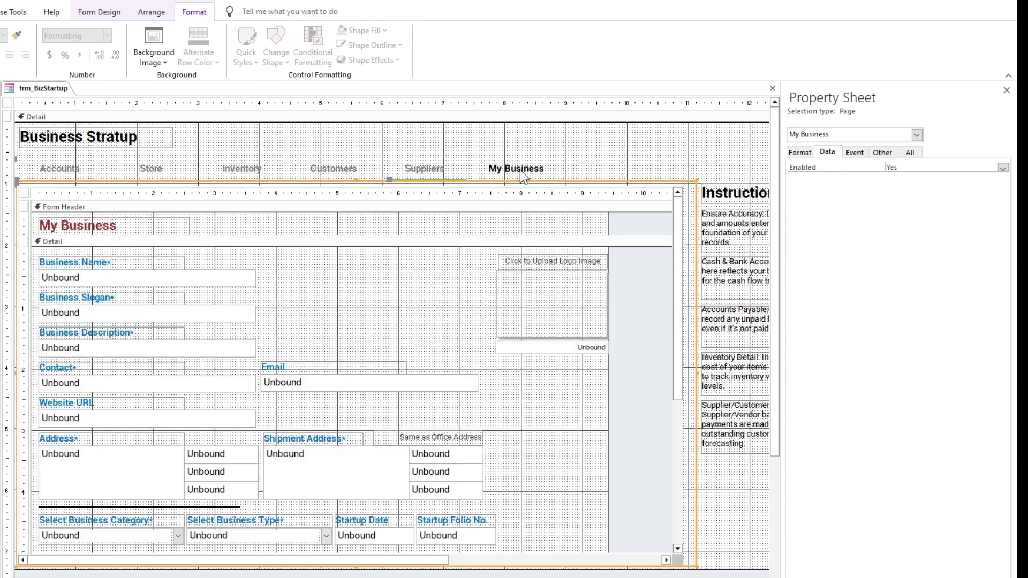
pyautogui.click(424, 169)
# Pull the form's right edge in to just past the Instructions panel and raise the Form Footer's bottom edge.
pyautogui.moveTo(364, 178); pyautogui.dragTo(364, 178)
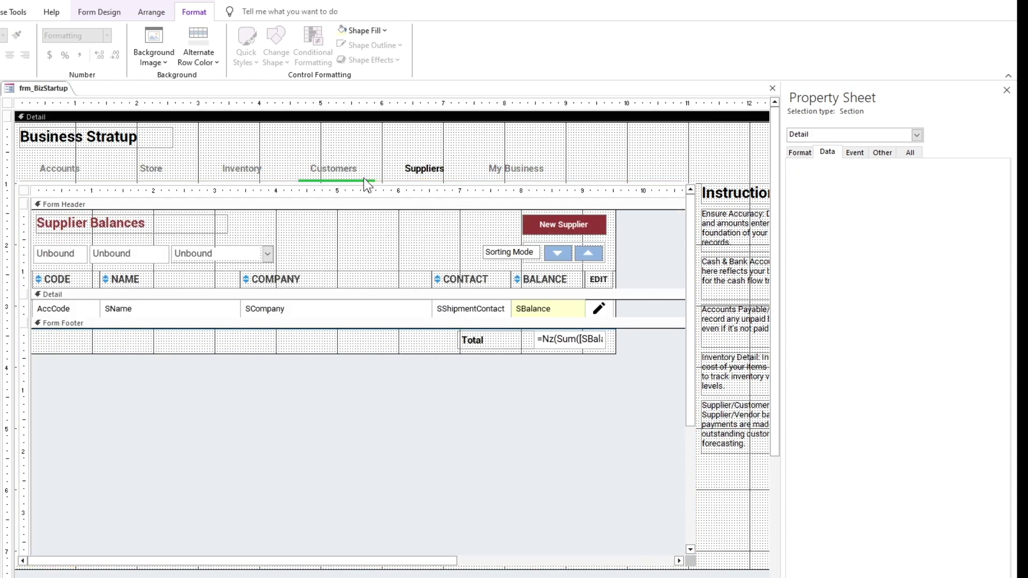
pyautogui.press('Right')
pyautogui.press('Right')
pyautogui.press('Right')
pyautogui.press('Right')
pyautogui.press('Right')
pyautogui.press('Right')
pyautogui.press('Right')
pyautogui.press('Right')
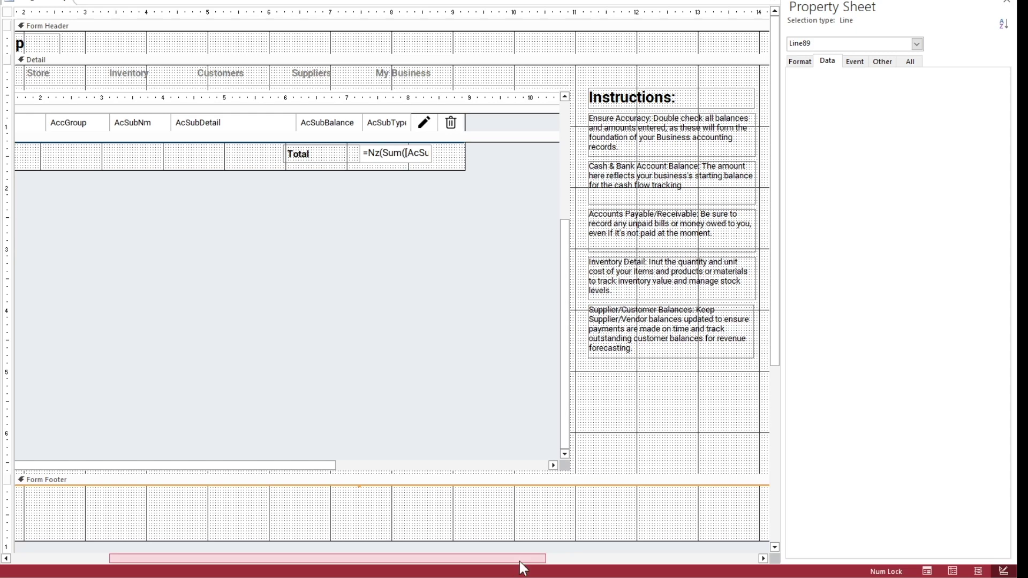
pyautogui.moveTo(520, 561); pyautogui.dragTo(693, 561)
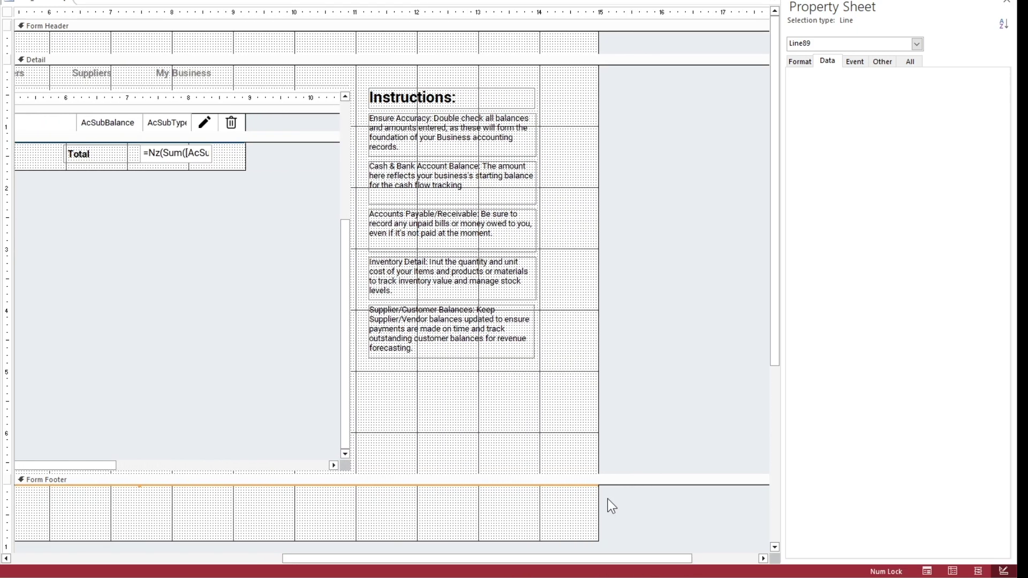
pyautogui.moveTo(599, 498); pyautogui.dragTo(547, 481)
pyautogui.click(596, 413)
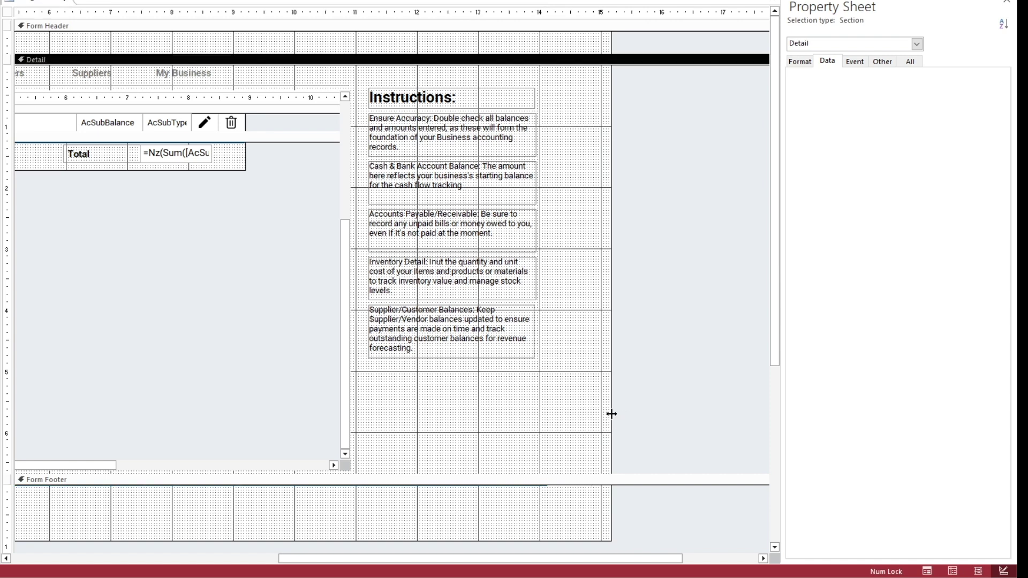
pyautogui.moveTo(612, 415); pyautogui.dragTo(509, 417)
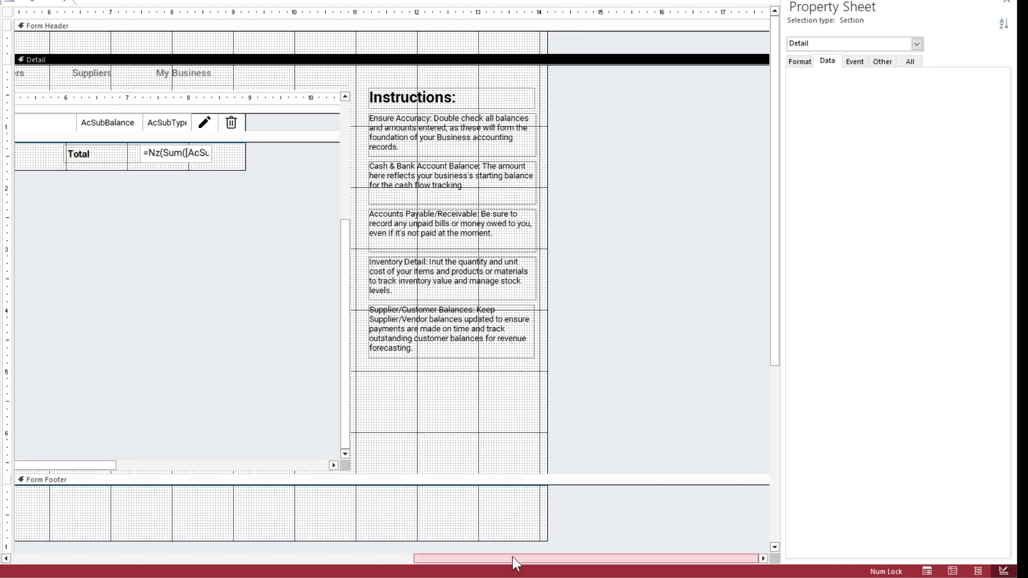
pyautogui.moveTo(513, 557); pyautogui.dragTo(69, 562)
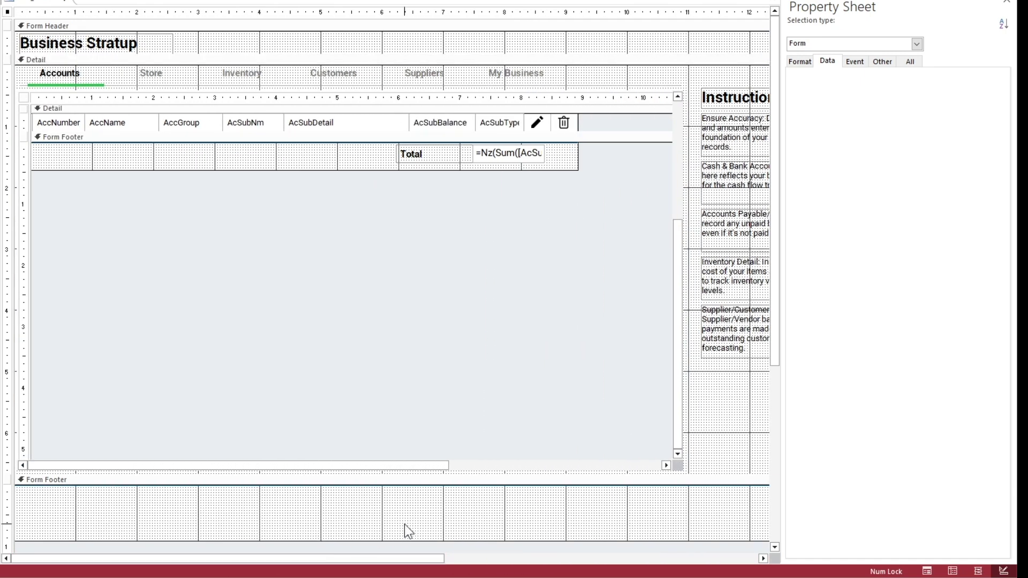
pyautogui.moveTo(407, 541); pyautogui.dragTo(408, 522)
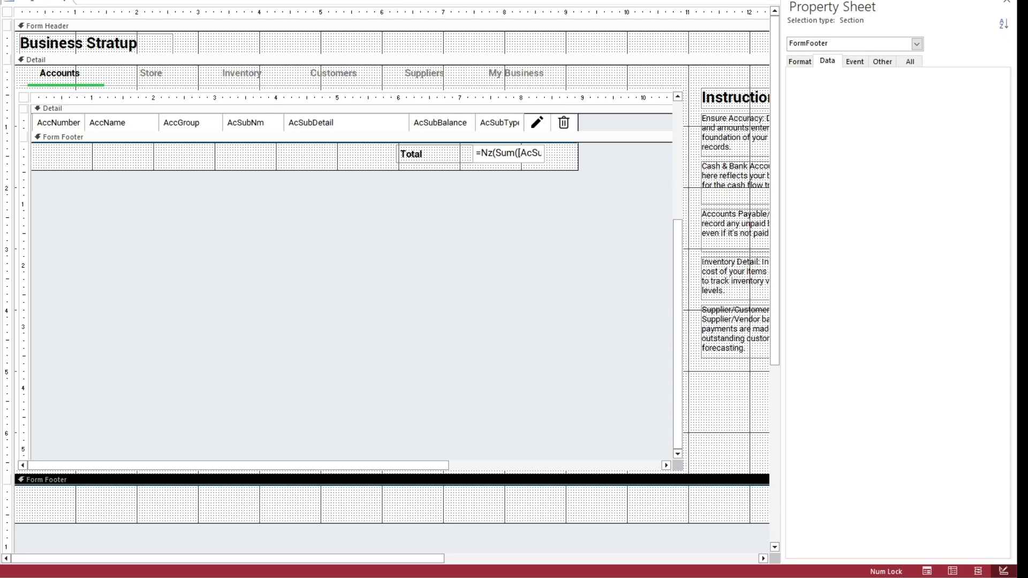
# Cut the Finalize button from the My Business subform footer and paste it into the main Form Footer.
pyautogui.click(516, 74)
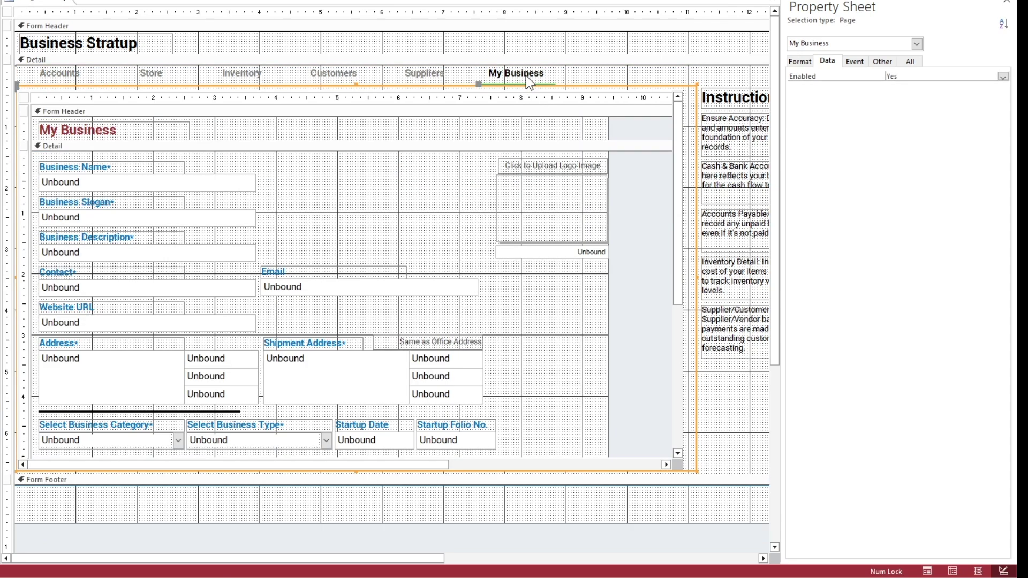
pyautogui.moveTo(678, 271); pyautogui.dragTo(677, 377)
pyautogui.click(519, 345)
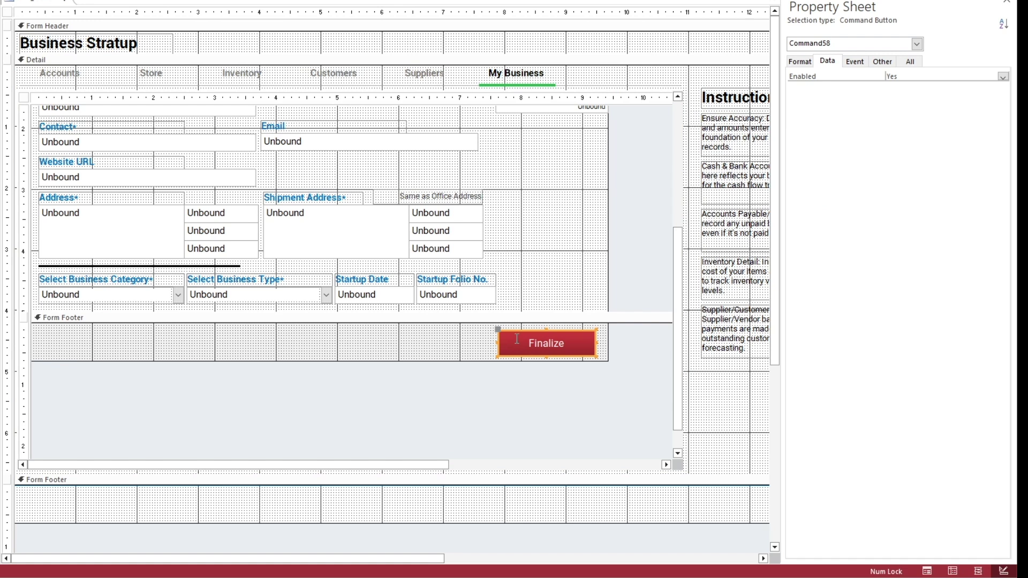
pyautogui.click(536, 386)
pyautogui.click(570, 508)
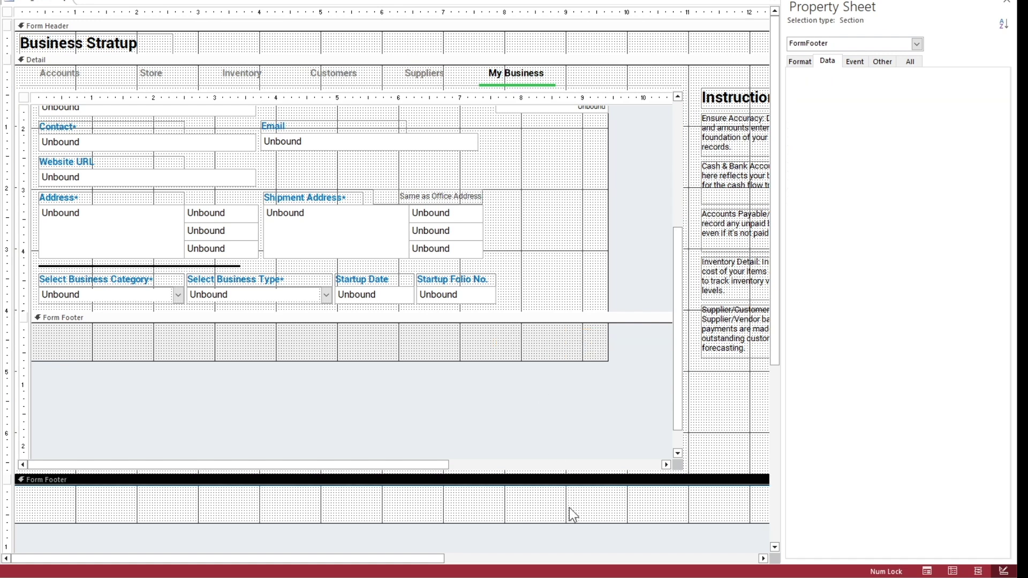
pyautogui.hotkey('ctrl', 'v')
# Drag the pasted Finalize button to the right end of the main form footer.
pyautogui.click(255, 516)
pyautogui.moveTo(72, 492); pyautogui.dragTo(732, 500)
pyautogui.moveTo(439, 551); pyautogui.dragTo(637, 552)
pyautogui.click(574, 551)
pyautogui.click(541, 509)
pyautogui.moveTo(541, 509); pyautogui.dragTo(623, 521)
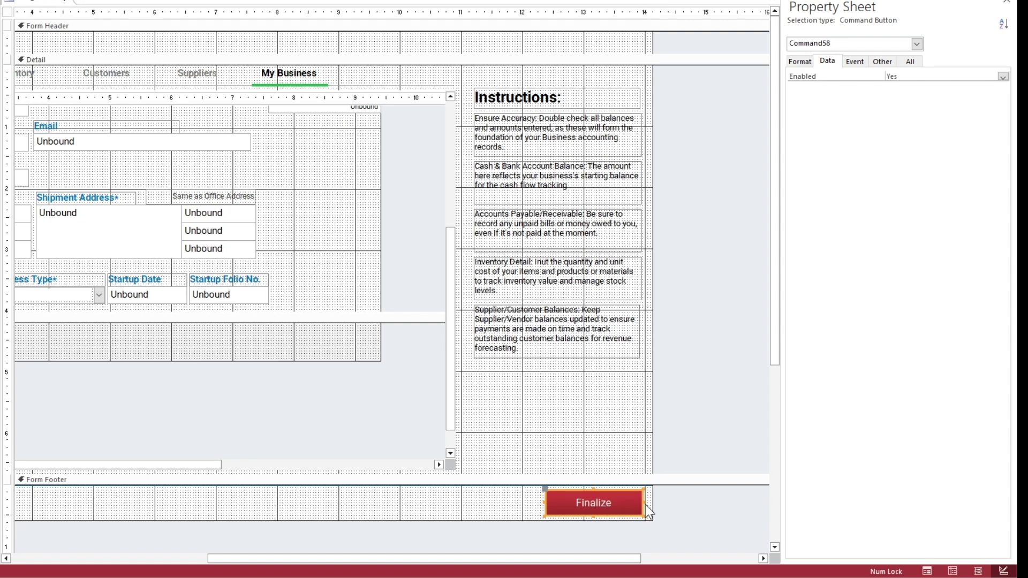
# Collapse the now-empty footer section of the My Business subform.
pyautogui.click(307, 391)
pyautogui.click(310, 343)
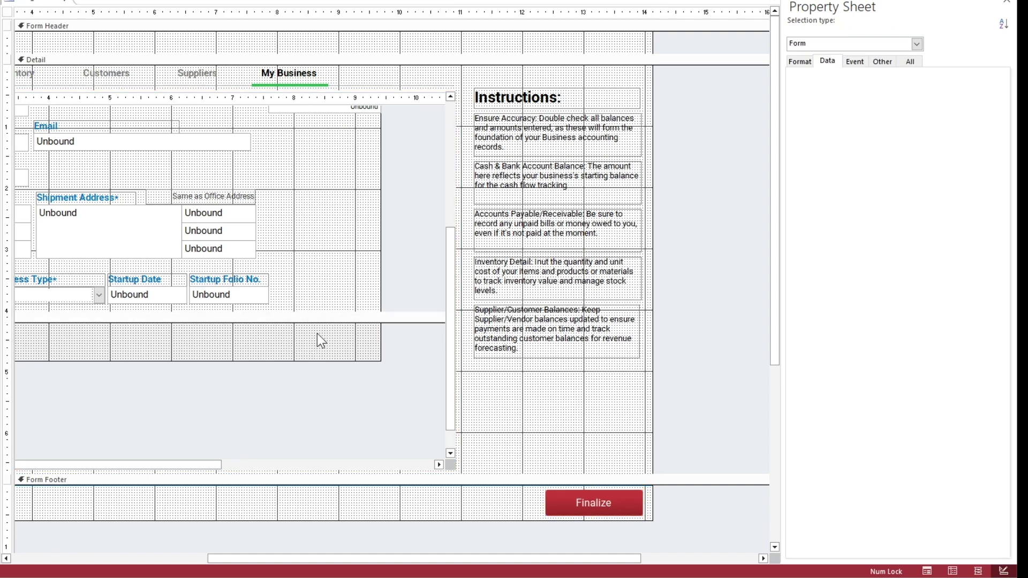
pyautogui.moveTo(348, 558); pyautogui.dragTo(33, 533)
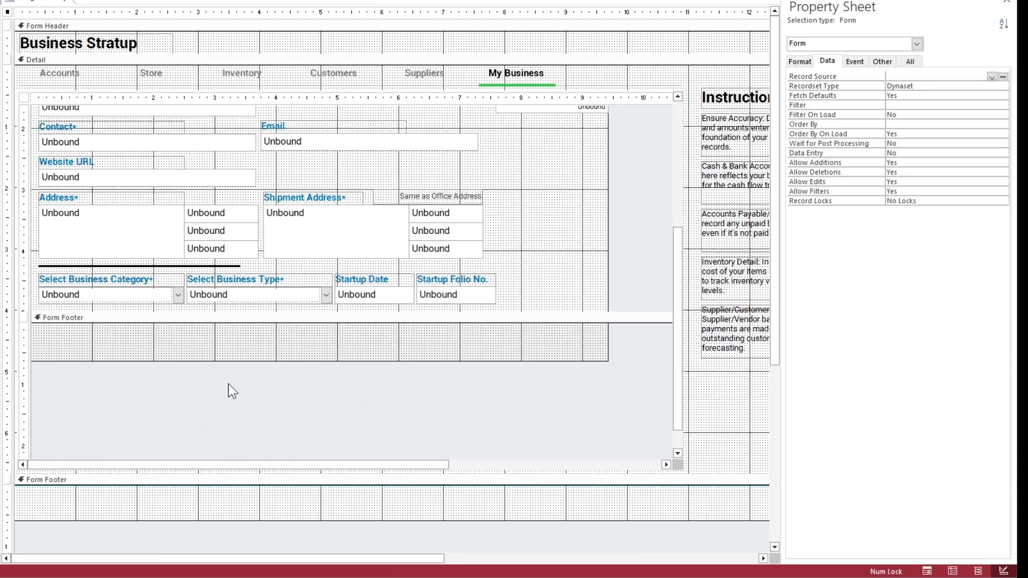
pyautogui.click(244, 359)
pyautogui.click(244, 359)
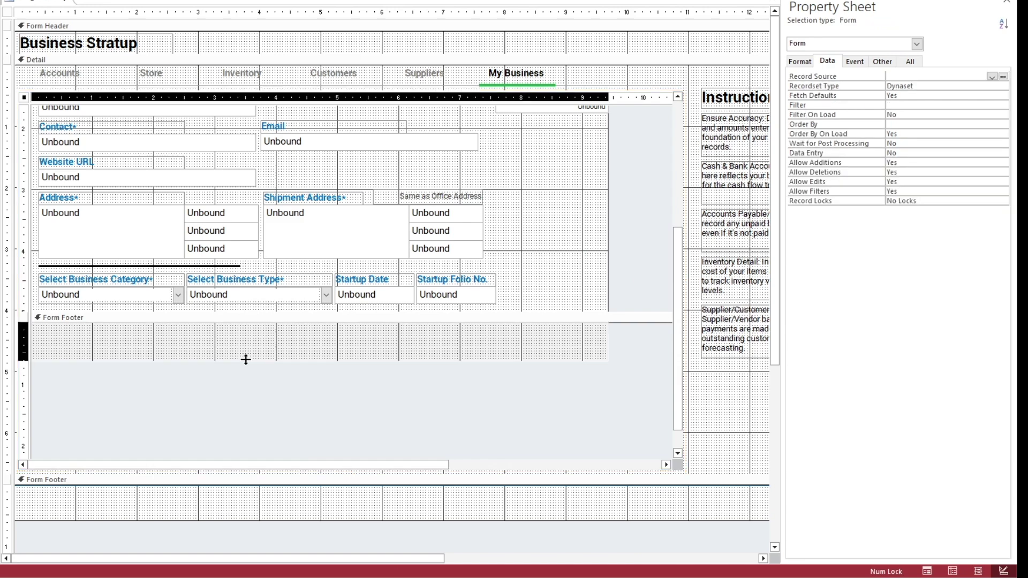
pyautogui.click(354, 356)
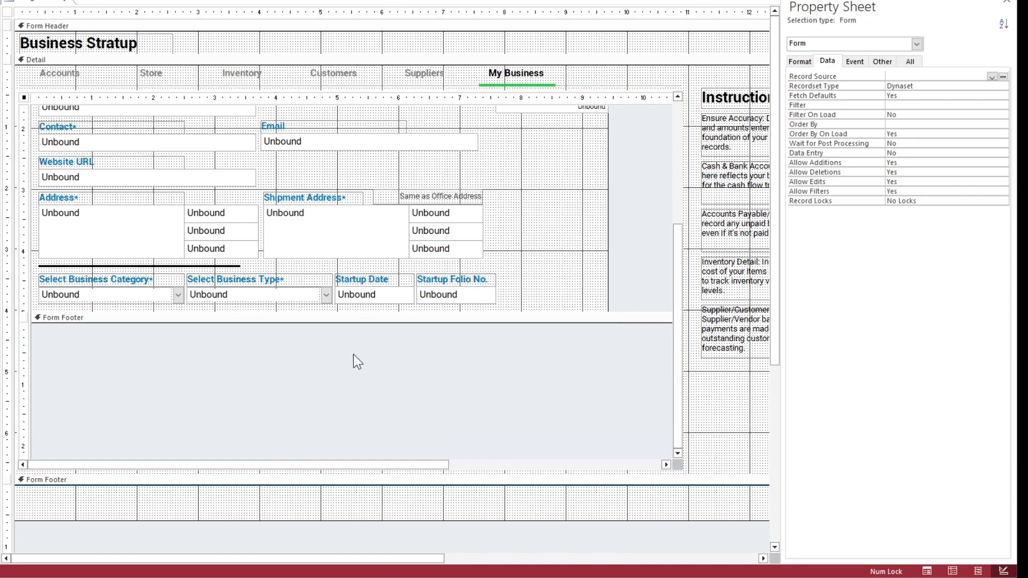
pyautogui.moveTo(423, 562); pyautogui.dragTo(640, 555)
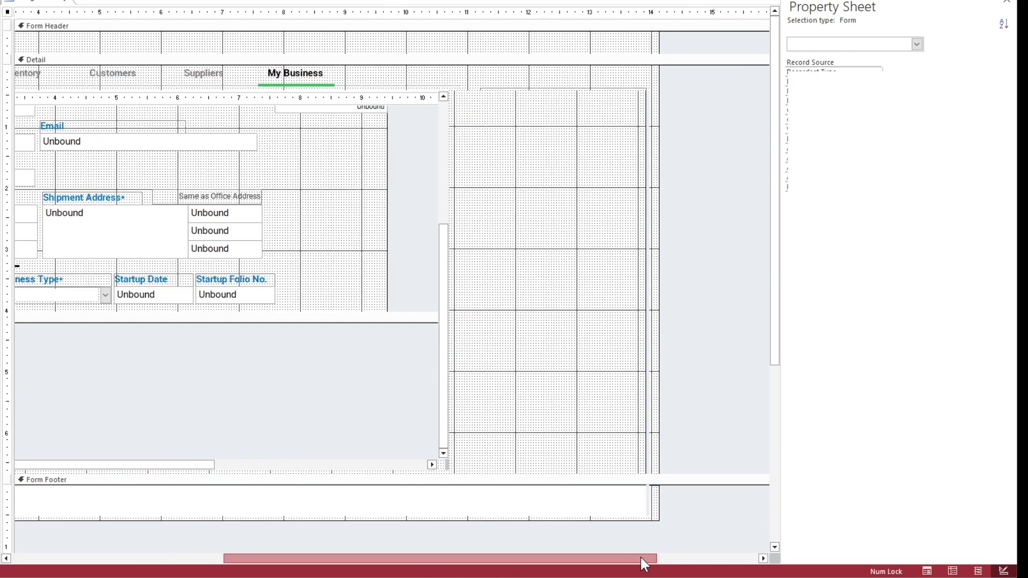
# Anchor the Finalize button in the main form footer to Bottom Right.
pyautogui.click(493, 497)
pyautogui.click(503, 485)
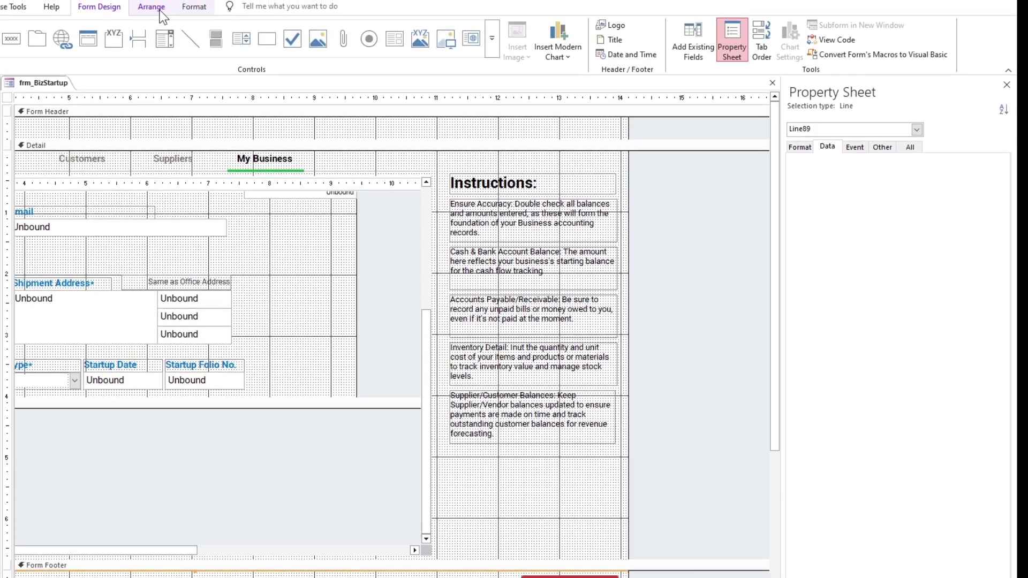
pyautogui.click(152, 7)
pyautogui.click(385, 41)
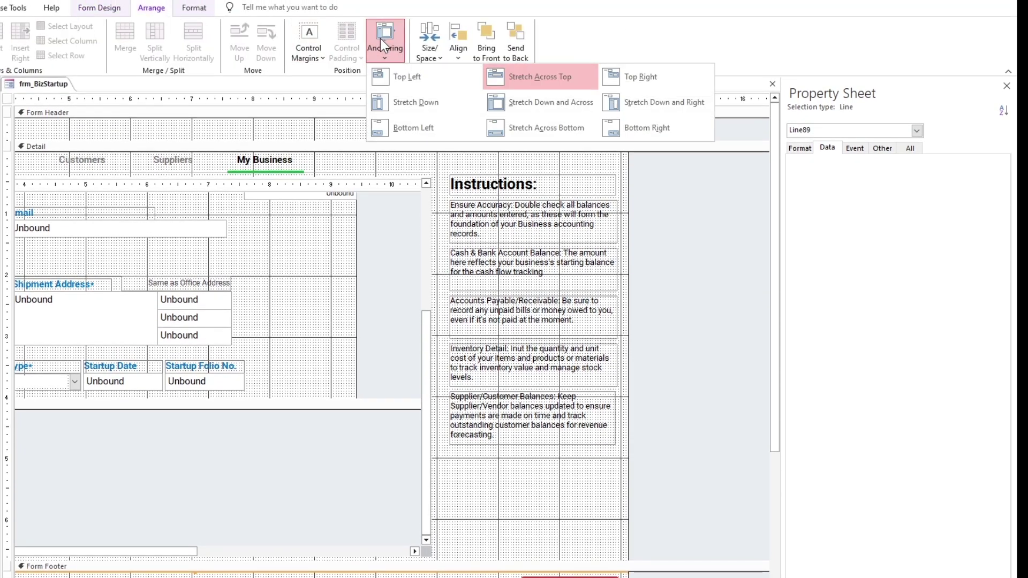
pyautogui.click(507, 75)
pyautogui.click(596, 574)
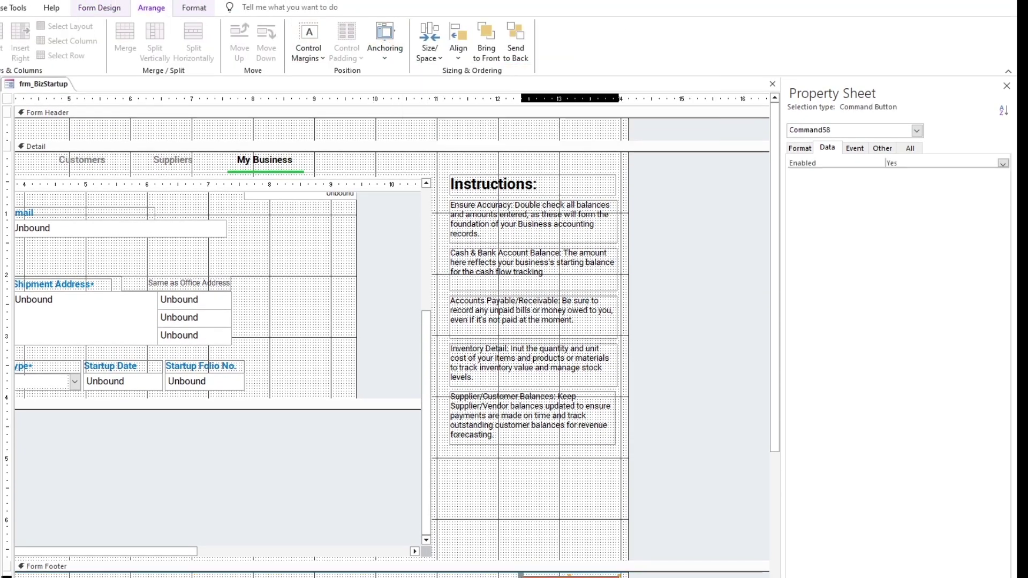
pyautogui.click(369, 44)
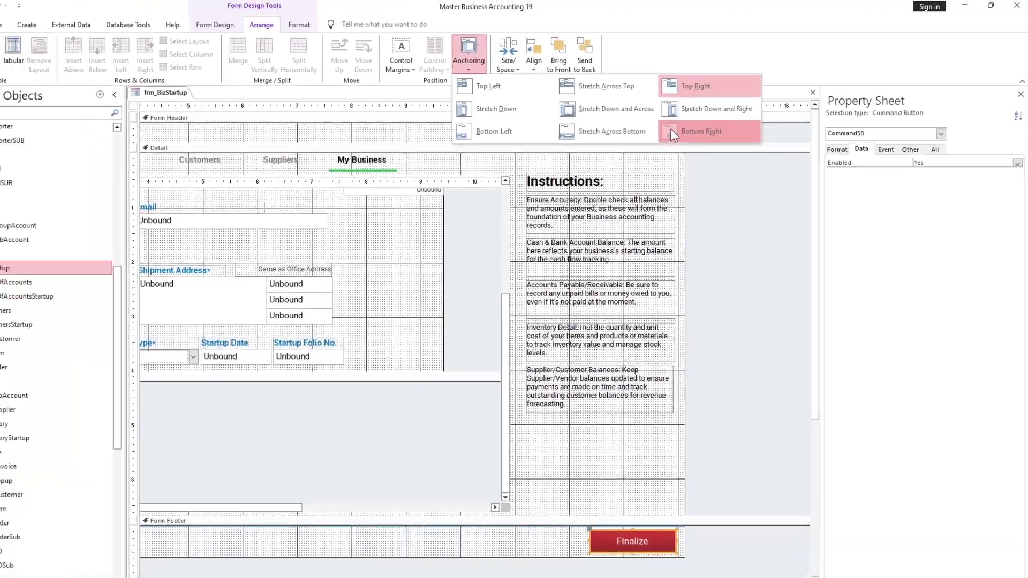
pyautogui.click(613, 128)
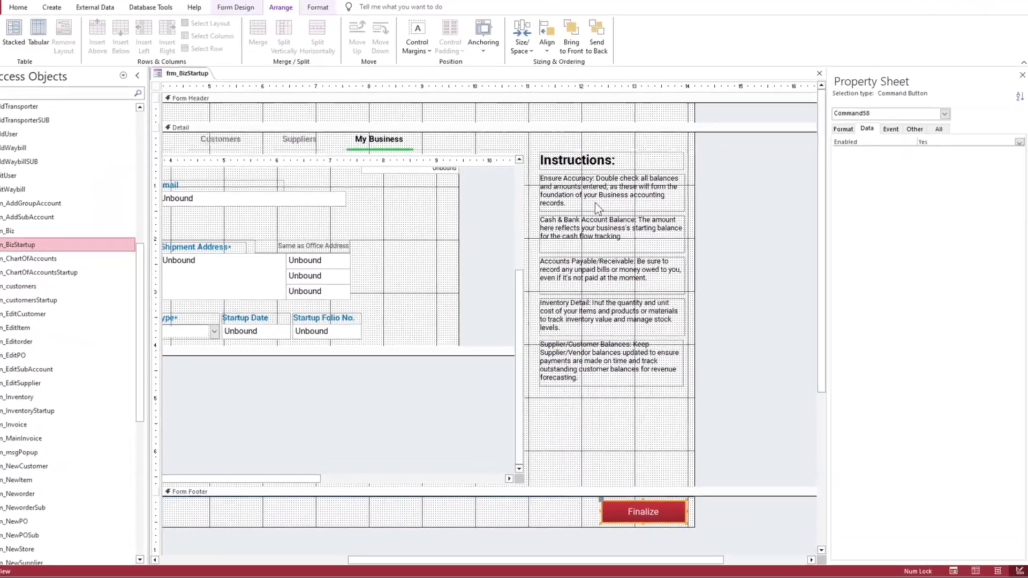